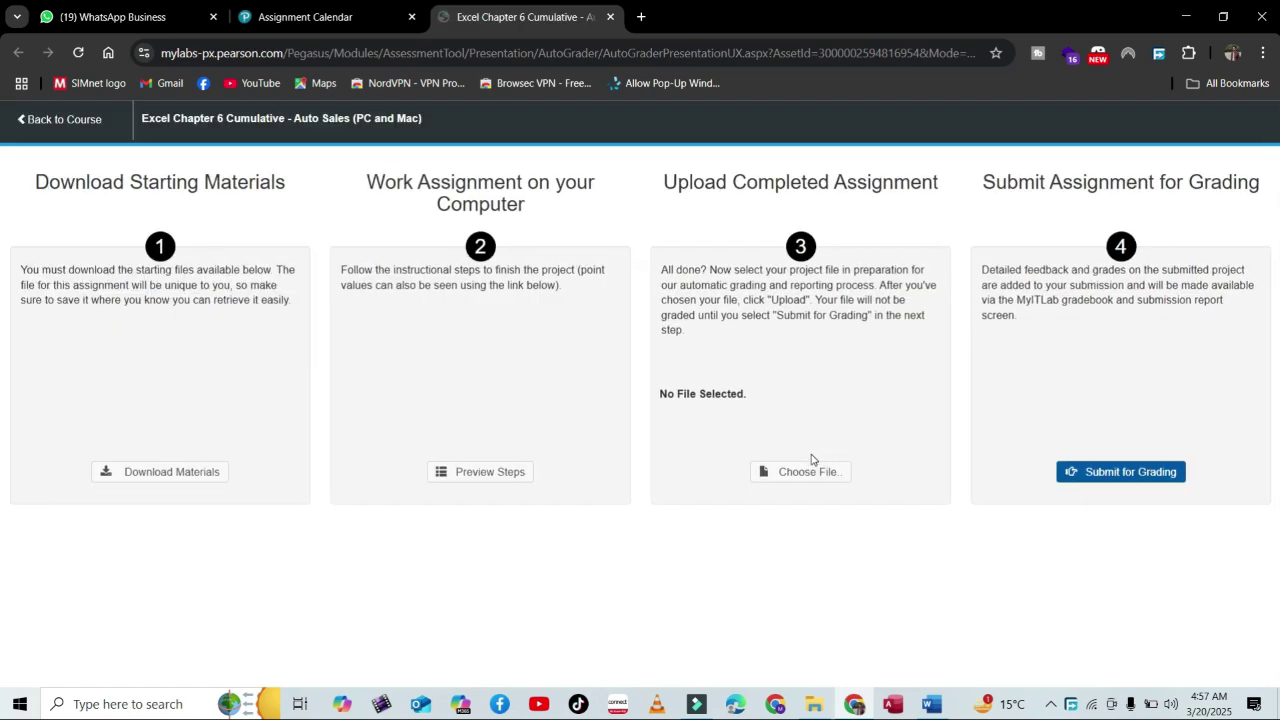
Upload the completed Exp22_Excel_Ch06_Cumulative_AutoSales Excel workbook, submit it for grading and close the assignment.
{"action": "left_click", "coordinate": [806, 472]}
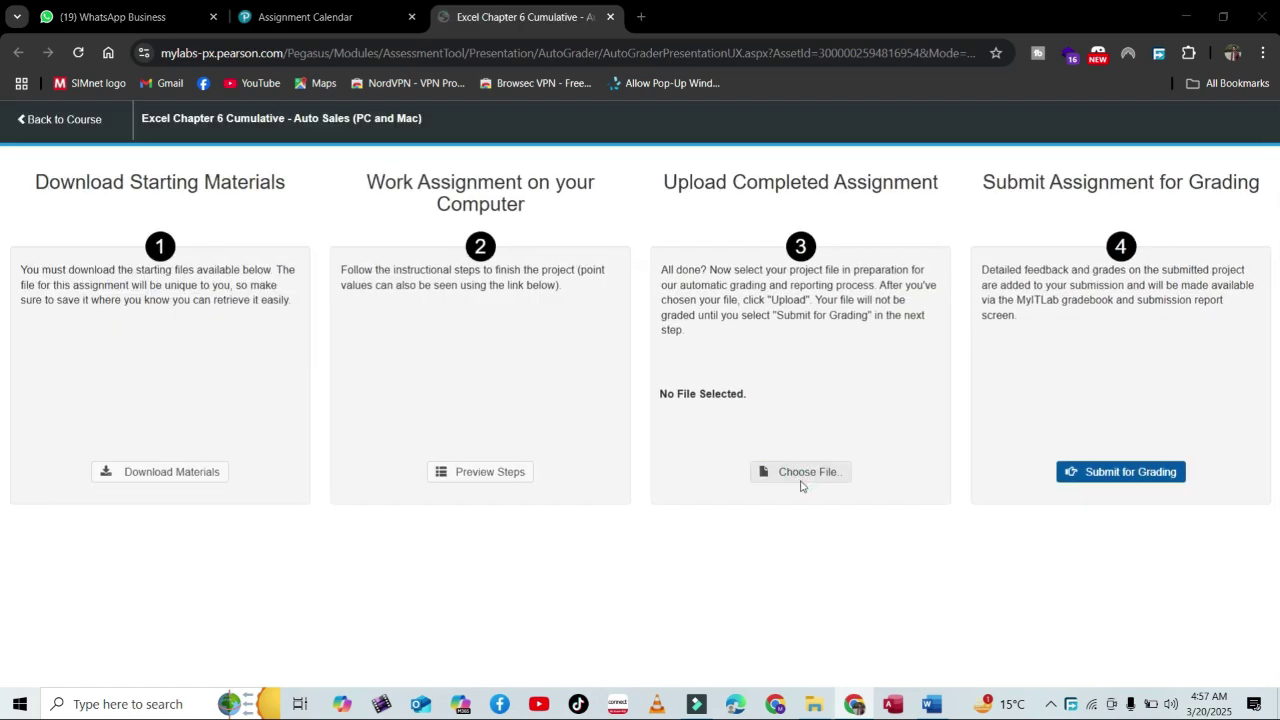
{"action": "left_click", "coordinate": [300, 136]}
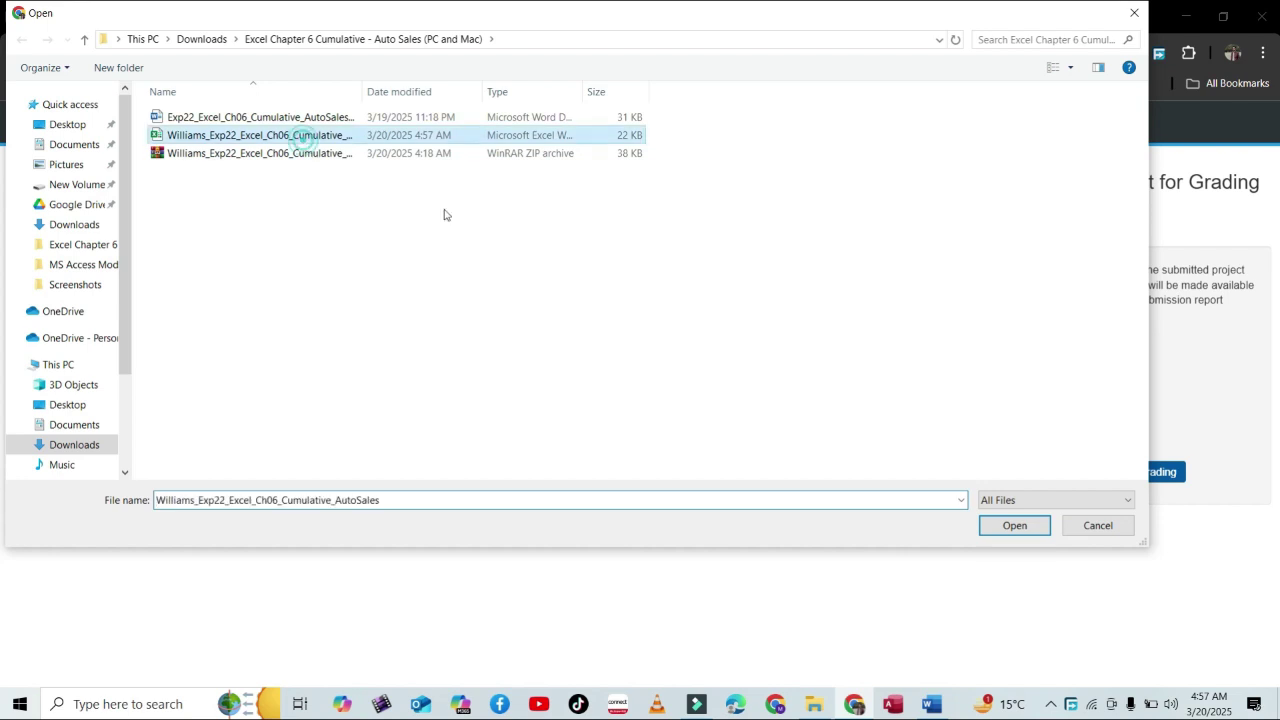
{"action": "left_click", "coordinate": [1013, 525]}
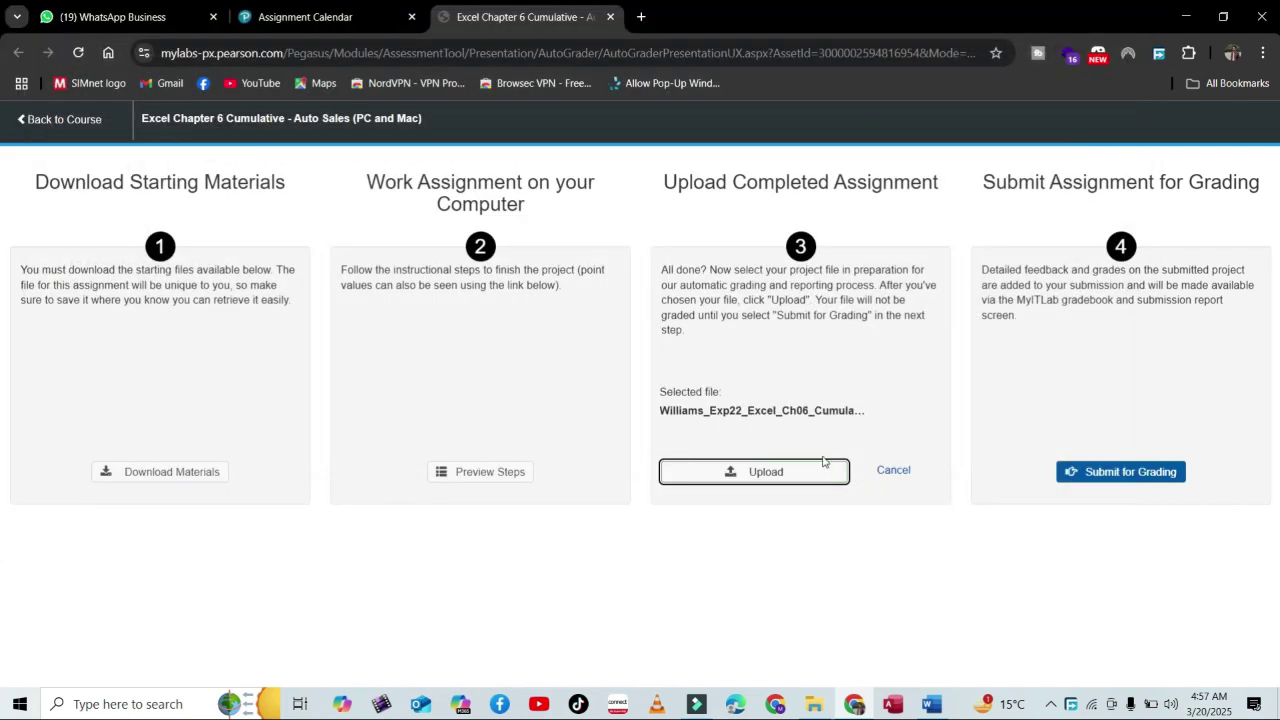
{"action": "left_click", "coordinate": [770, 474]}
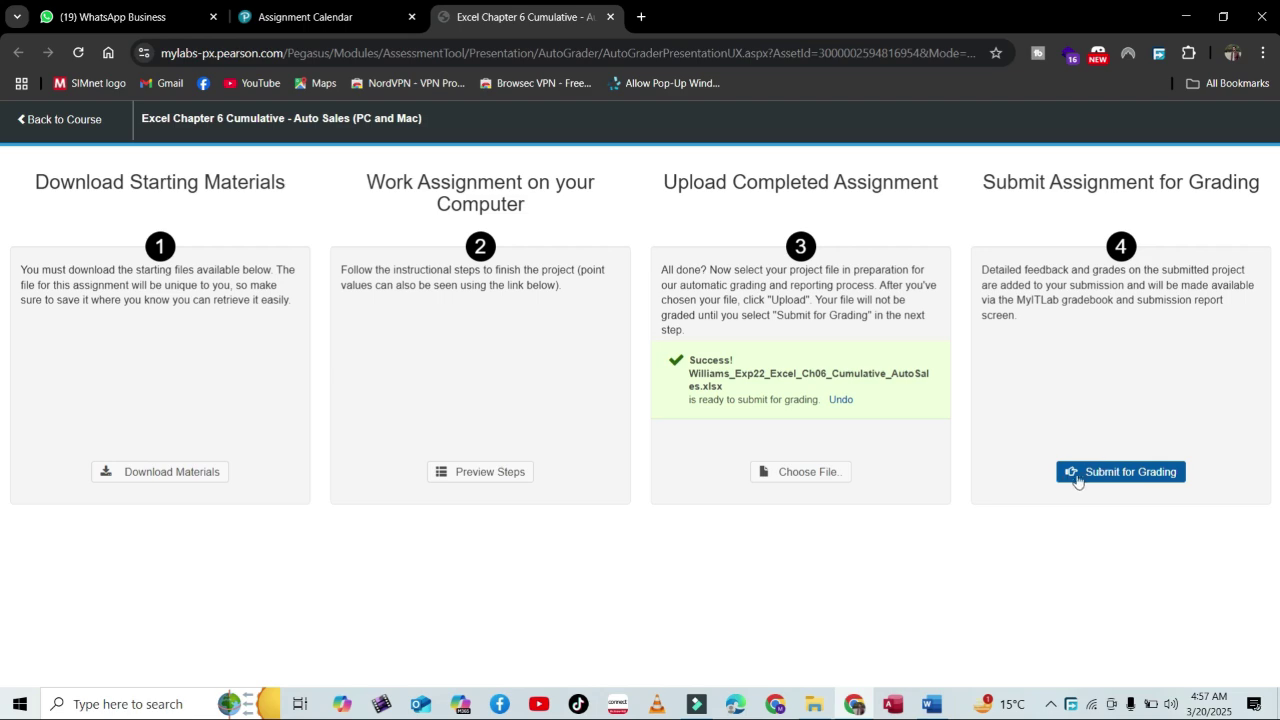
{"action": "left_click", "coordinate": [1082, 476]}
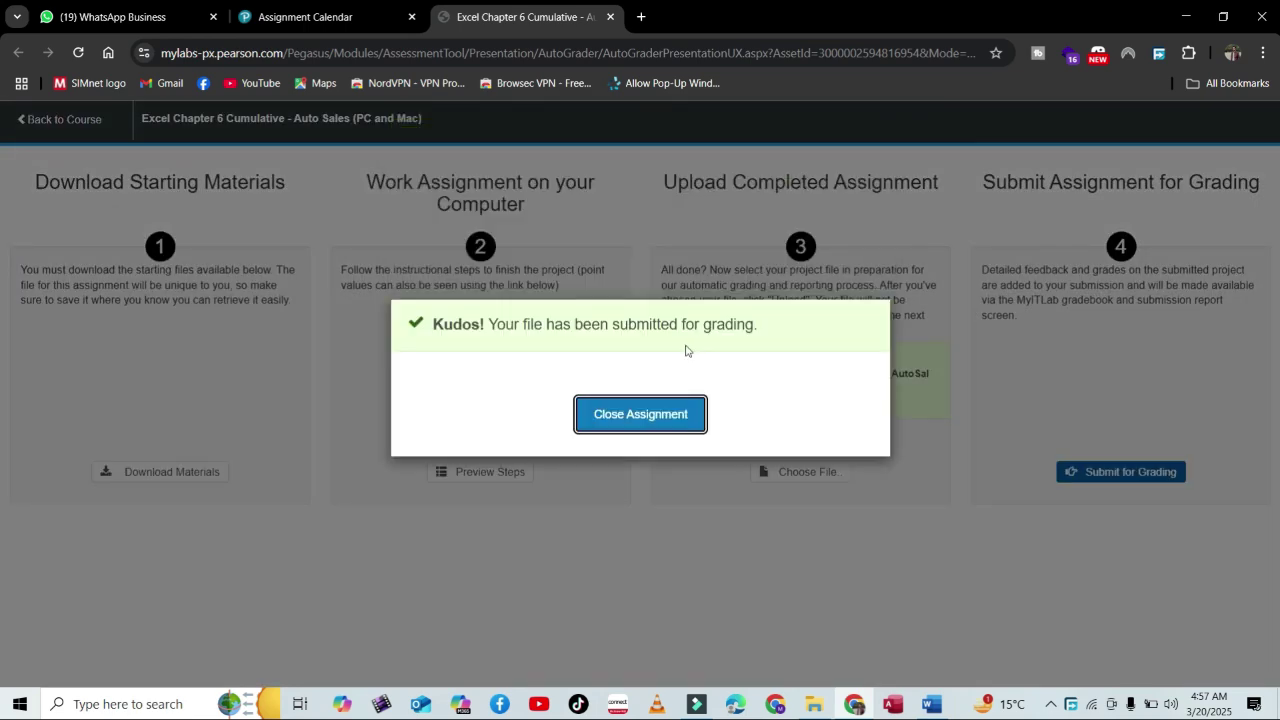
{"action": "left_click", "coordinate": [650, 420]}
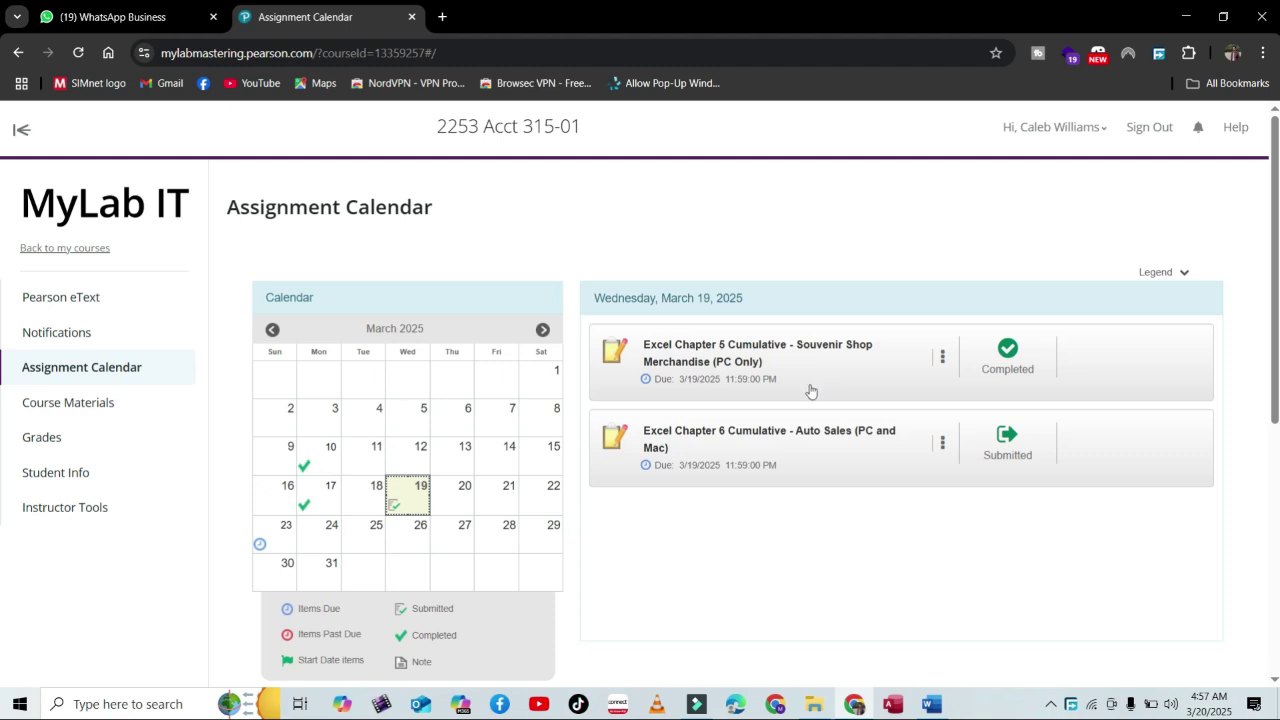
Open the report for Submission 2/2 of the Excel Chapter 6 Cumulative - Auto Sales assignment.
{"action": "left_click", "coordinate": [942, 445]}
{"action": "left_click", "coordinate": [864, 480]}
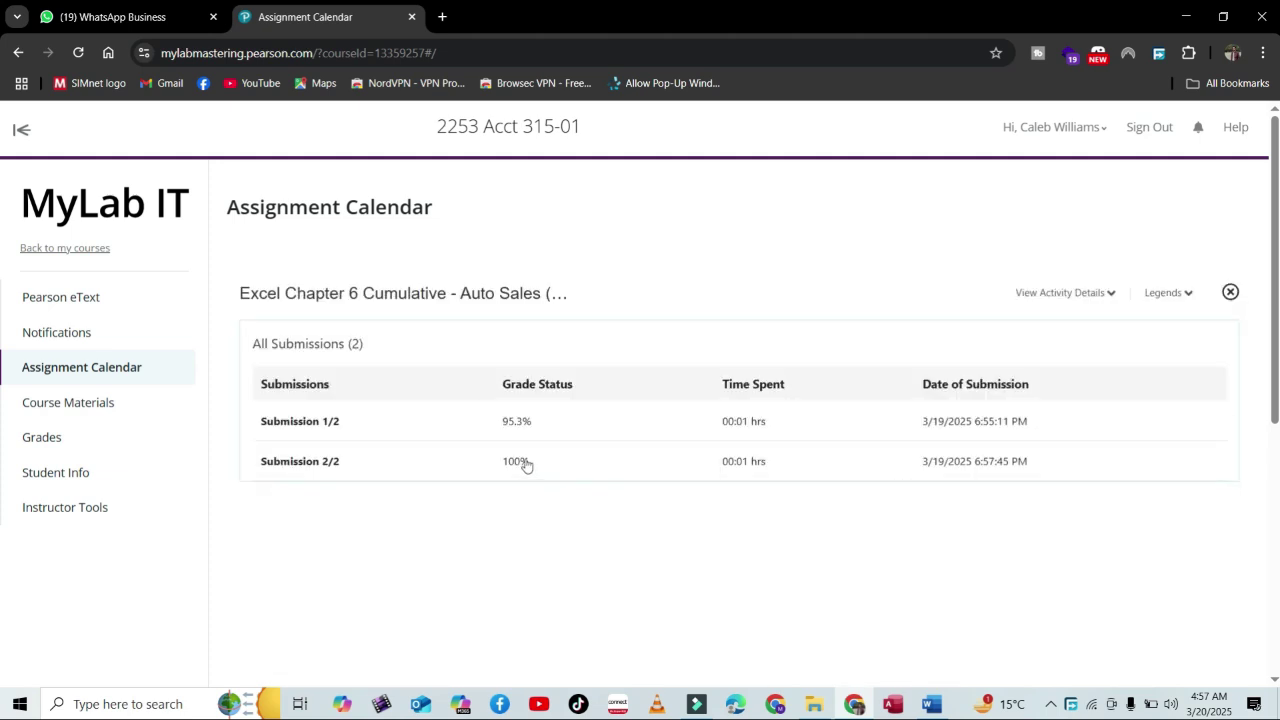
{"action": "left_click", "coordinate": [507, 467]}
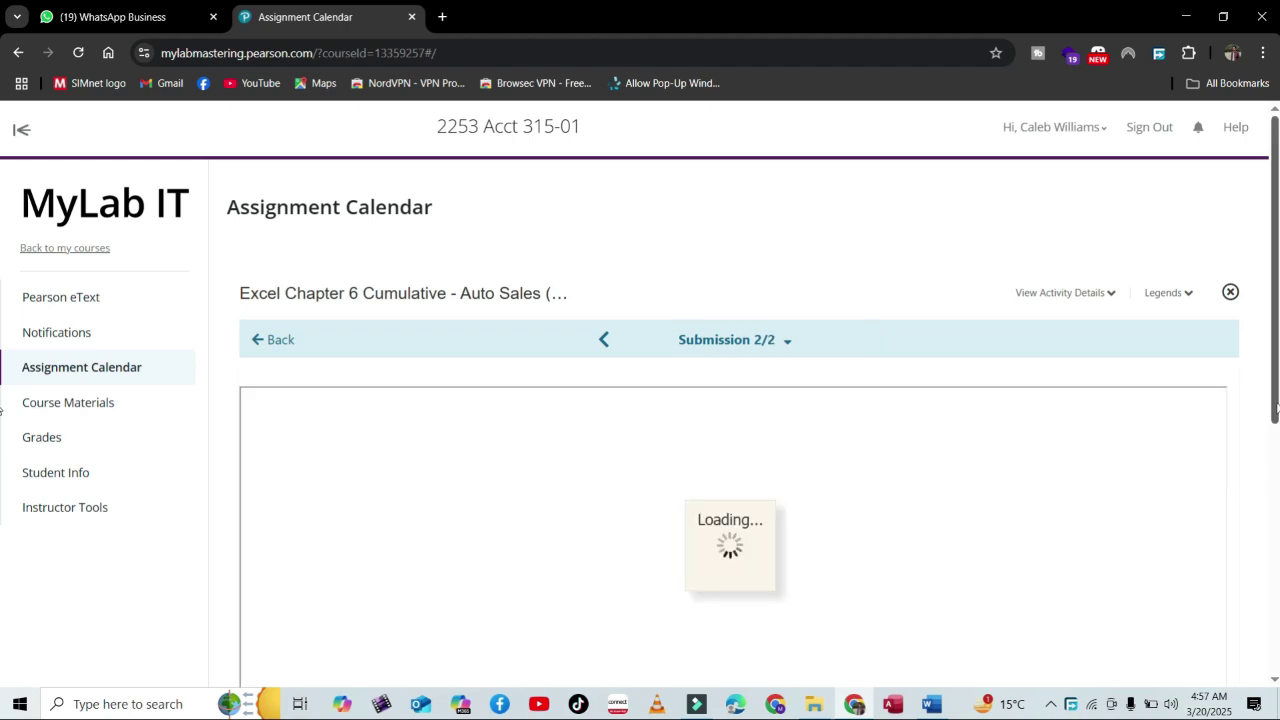
Examine the score summary and the points earned for each instruction in the score card.
{"action": "left_click_drag", "start_coordinate": [1276, 406], "coordinate": [1276, 425]}
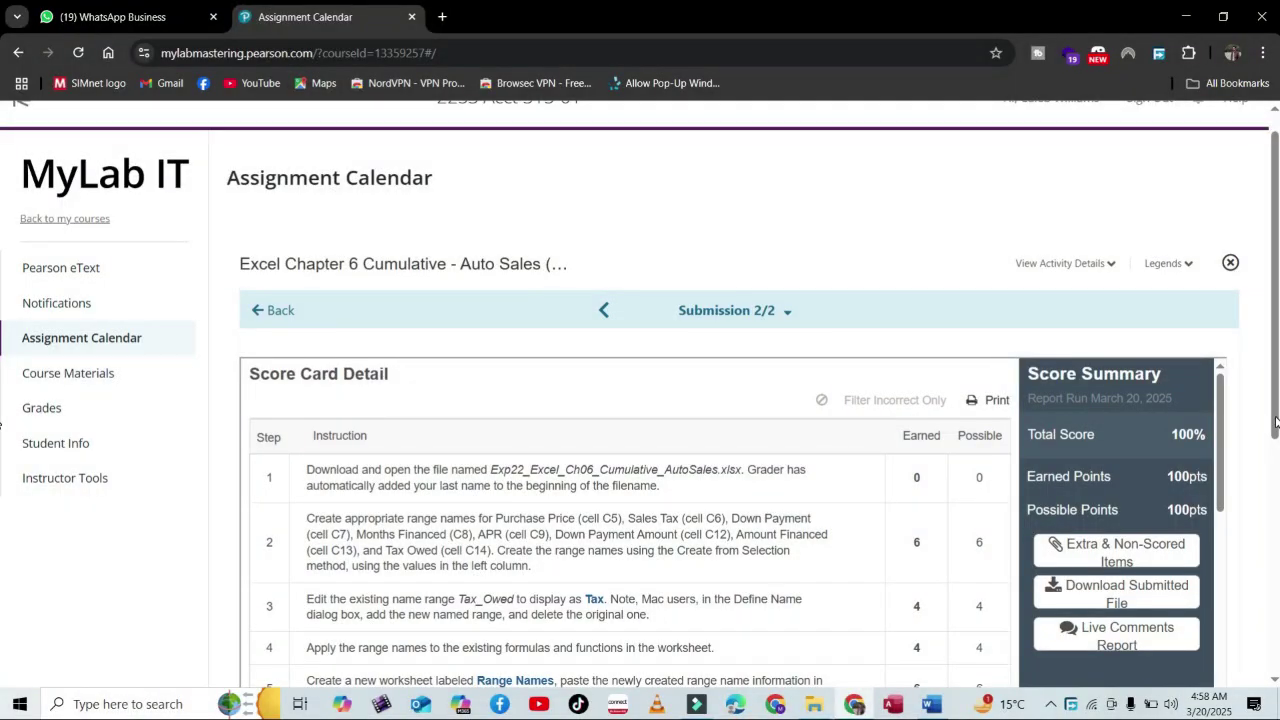
{"action": "scroll", "coordinate": [1037, 452], "scroll_direction": "down", "scroll_amount": 3}
{"action": "scroll", "coordinate": [946, 462], "scroll_direction": "up", "scroll_amount": 3}
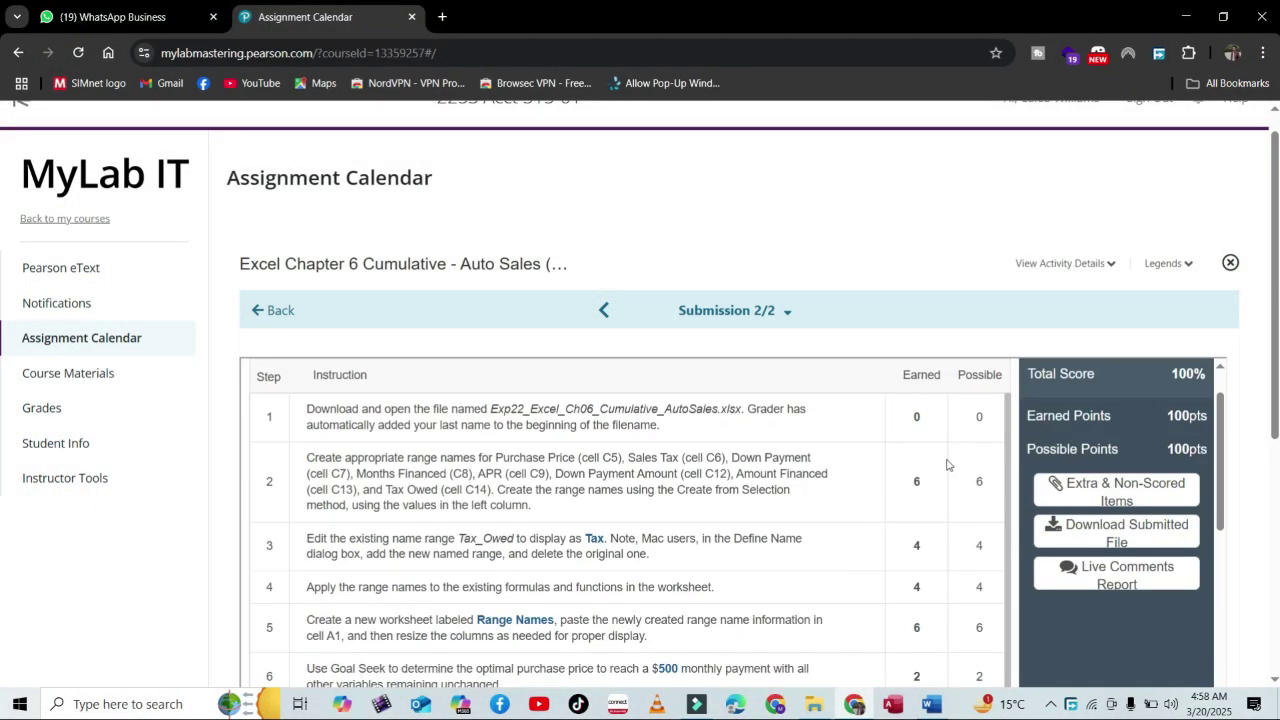
{"action": "left_click_drag", "start_coordinate": [1028, 434], "coordinate": [1210, 432]}
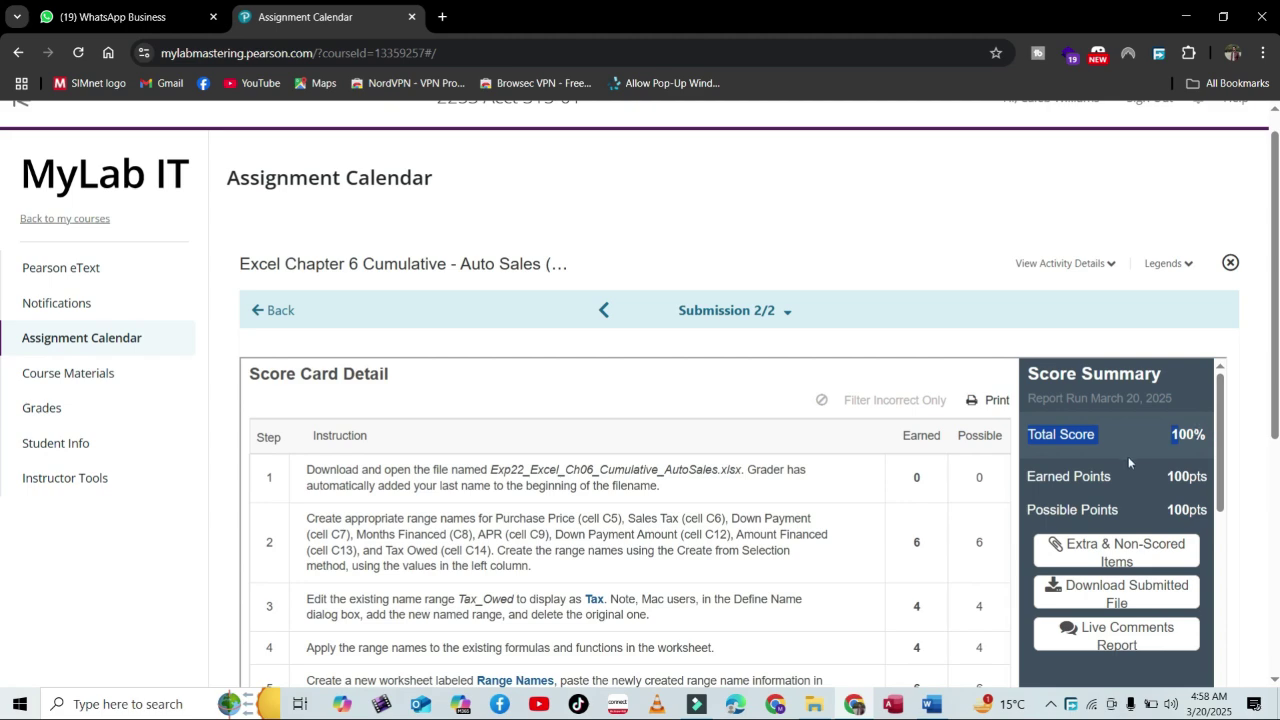
{"action": "left_click_drag", "start_coordinate": [1026, 477], "coordinate": [1206, 477]}
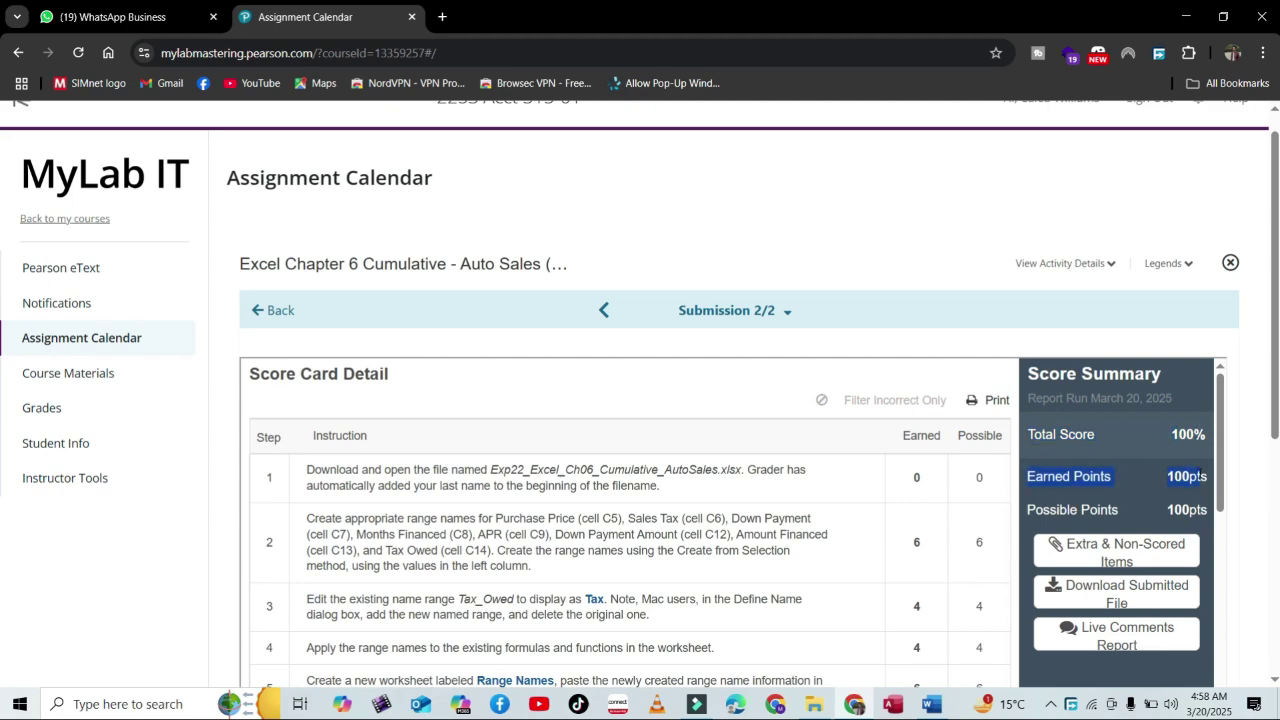
{"action": "scroll", "coordinate": [860, 522], "scroll_direction": "down", "scroll_amount": 10}
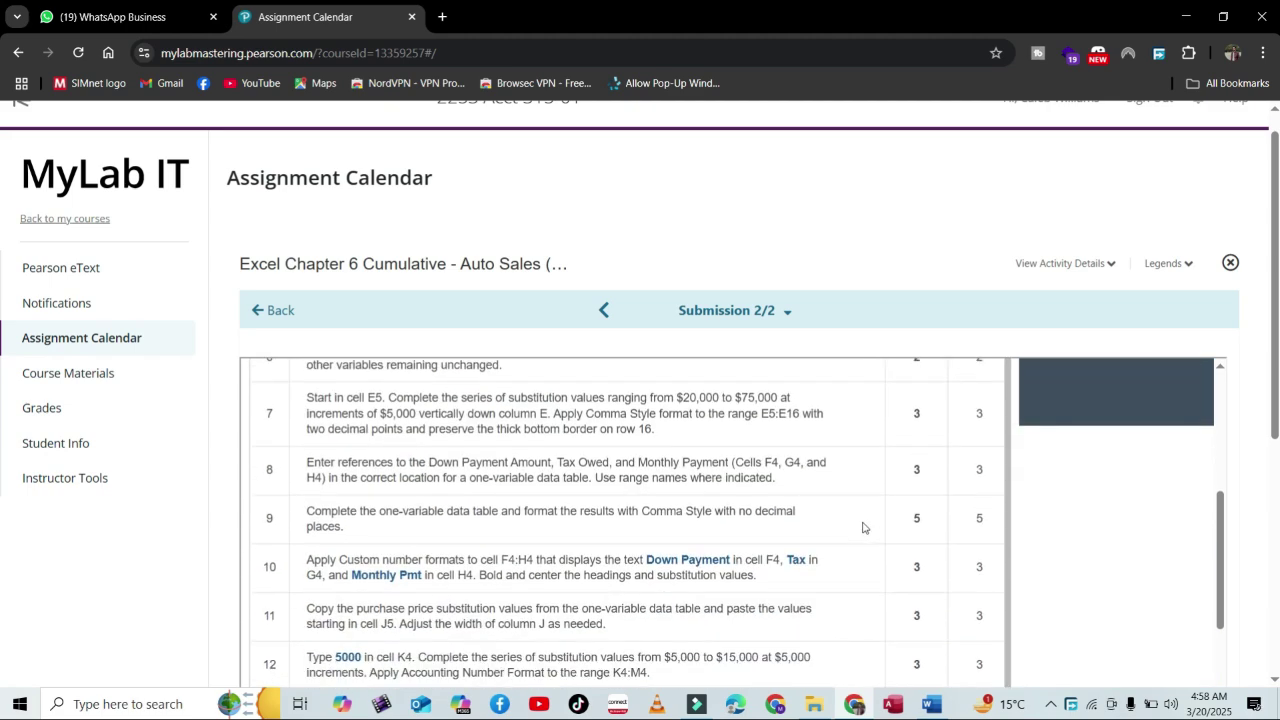
{"action": "scroll", "coordinate": [860, 526], "scroll_direction": "down", "scroll_amount": 3}
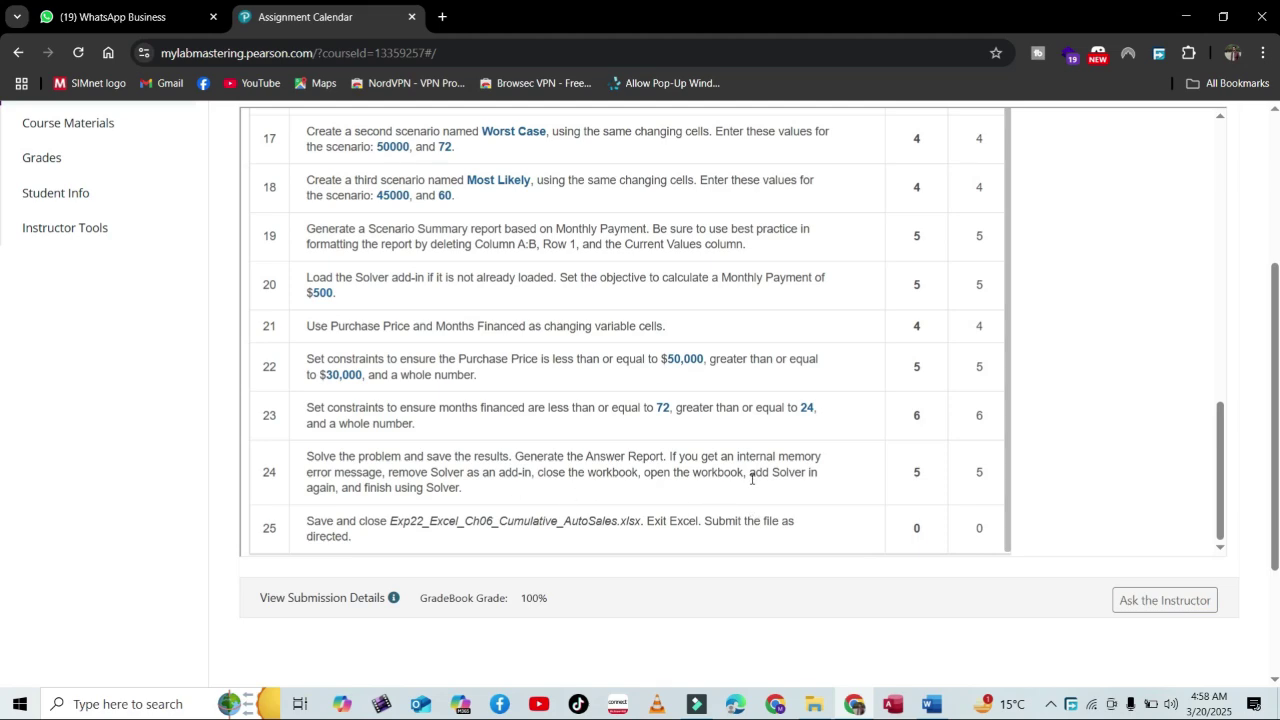
{"action": "scroll", "coordinate": [752, 478], "scroll_direction": "up", "scroll_amount": 12}
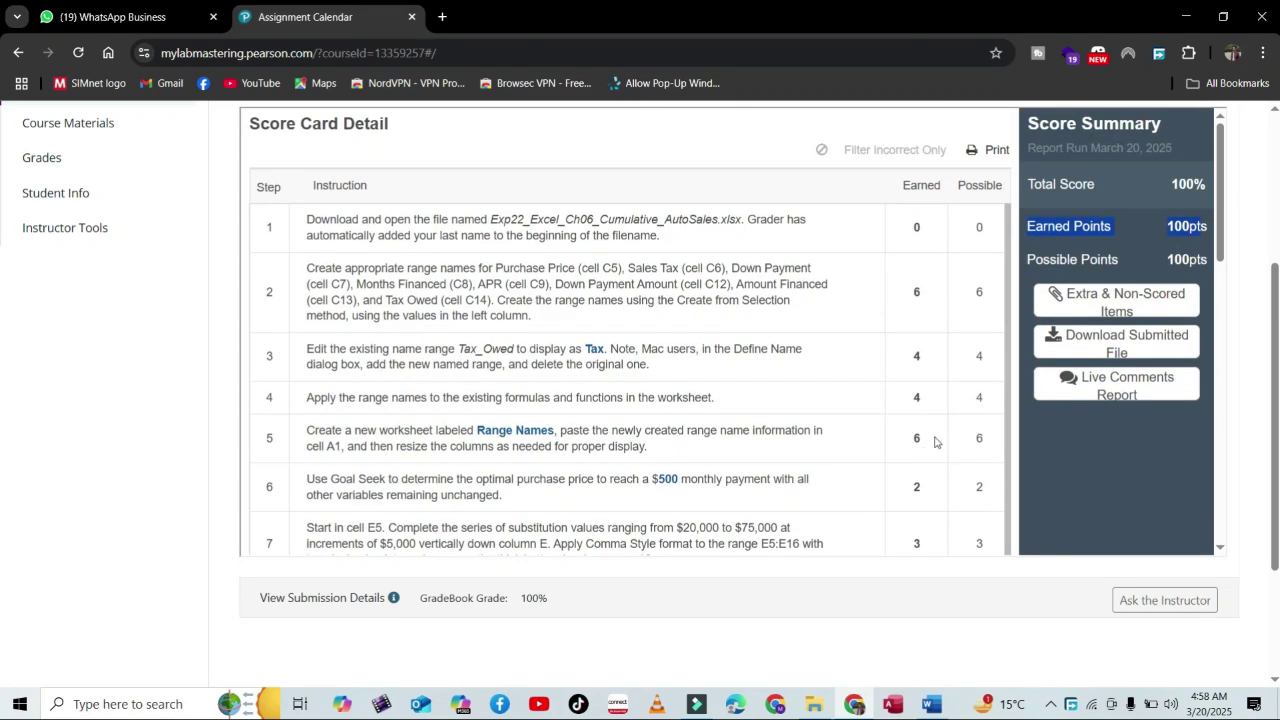
{"action": "scroll", "coordinate": [935, 441], "scroll_direction": "up", "scroll_amount": 3}
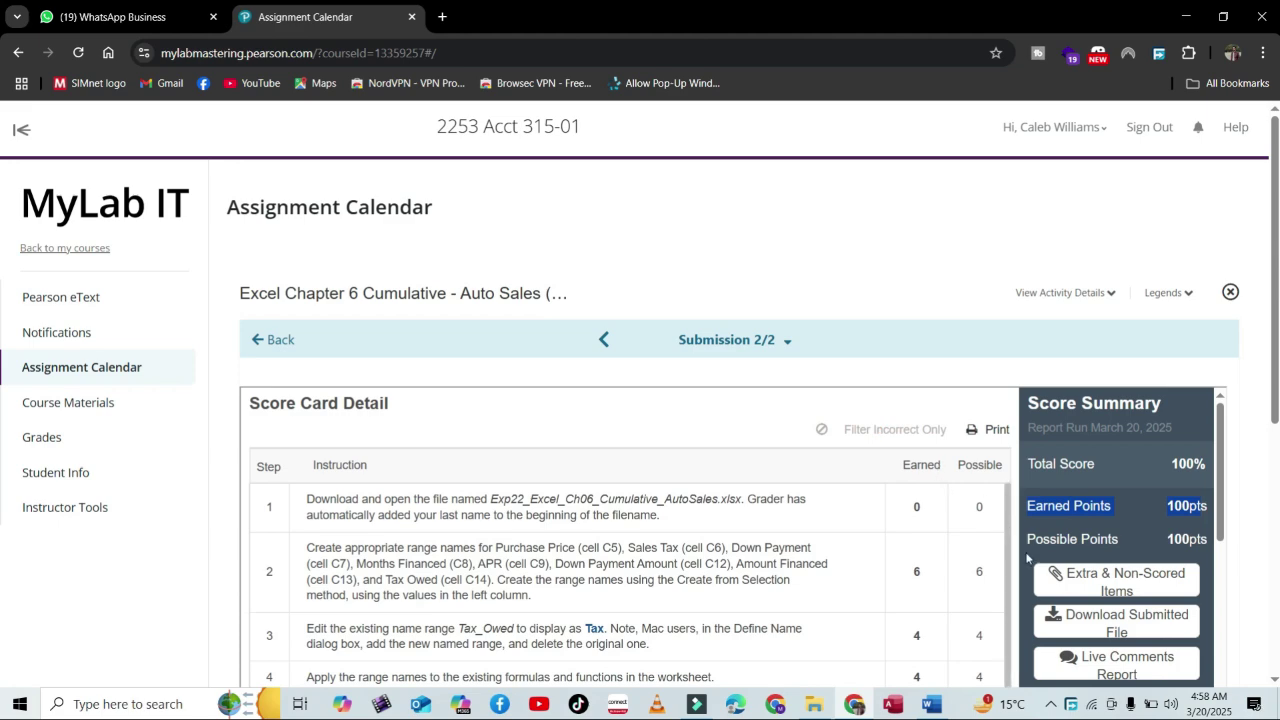
{"action": "left_click", "coordinate": [1050, 703]}
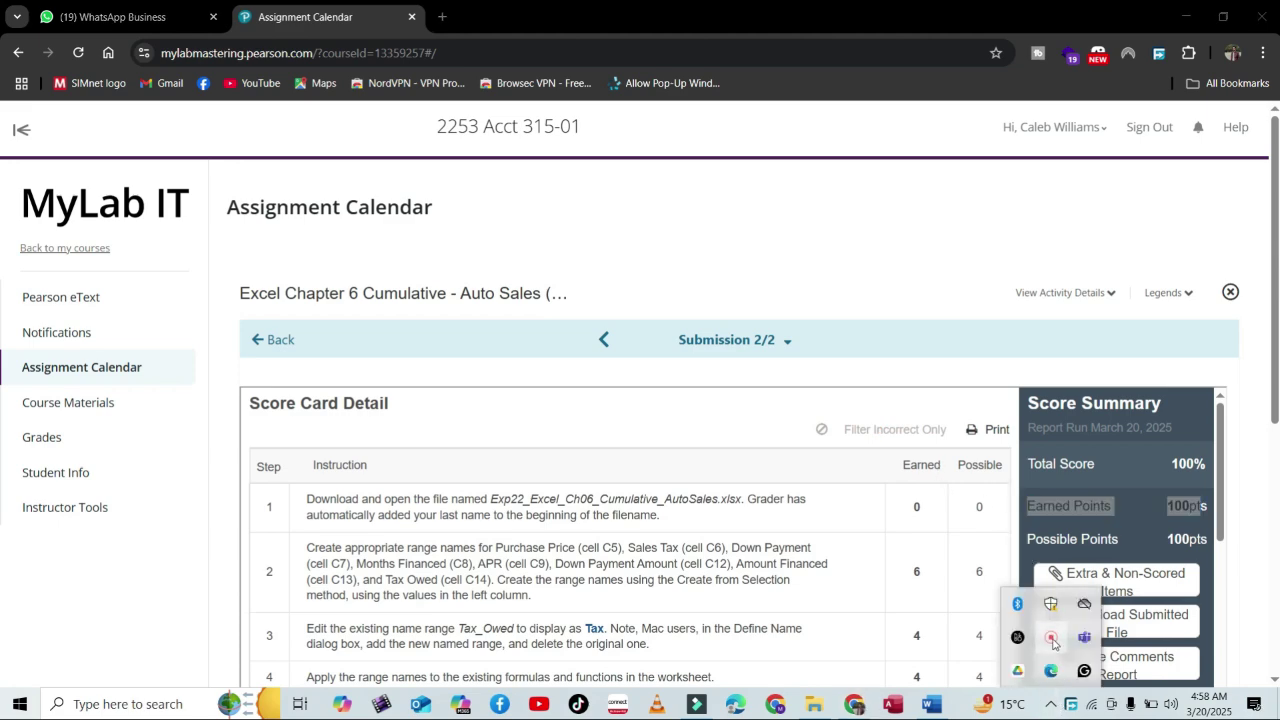
{"action": "left_click", "coordinate": [1052, 643]}
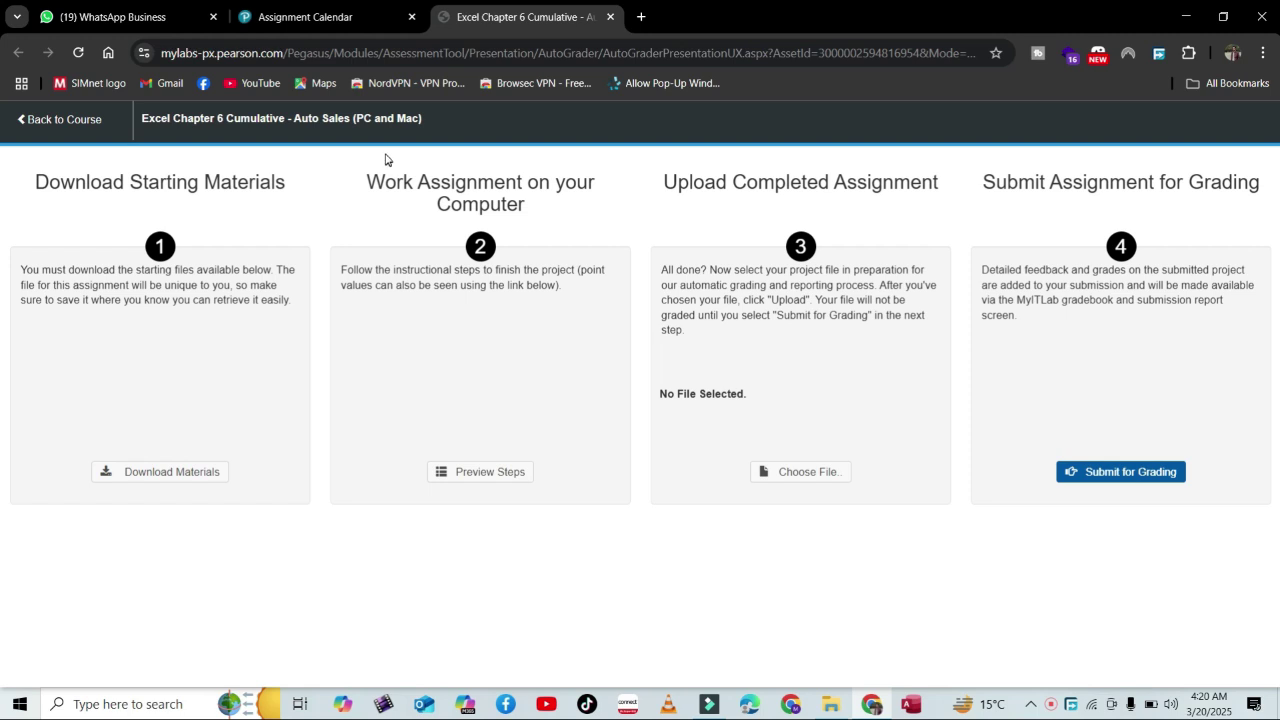
{"action": "left_click_drag", "start_coordinate": [427, 121], "coordinate": [141, 118]}
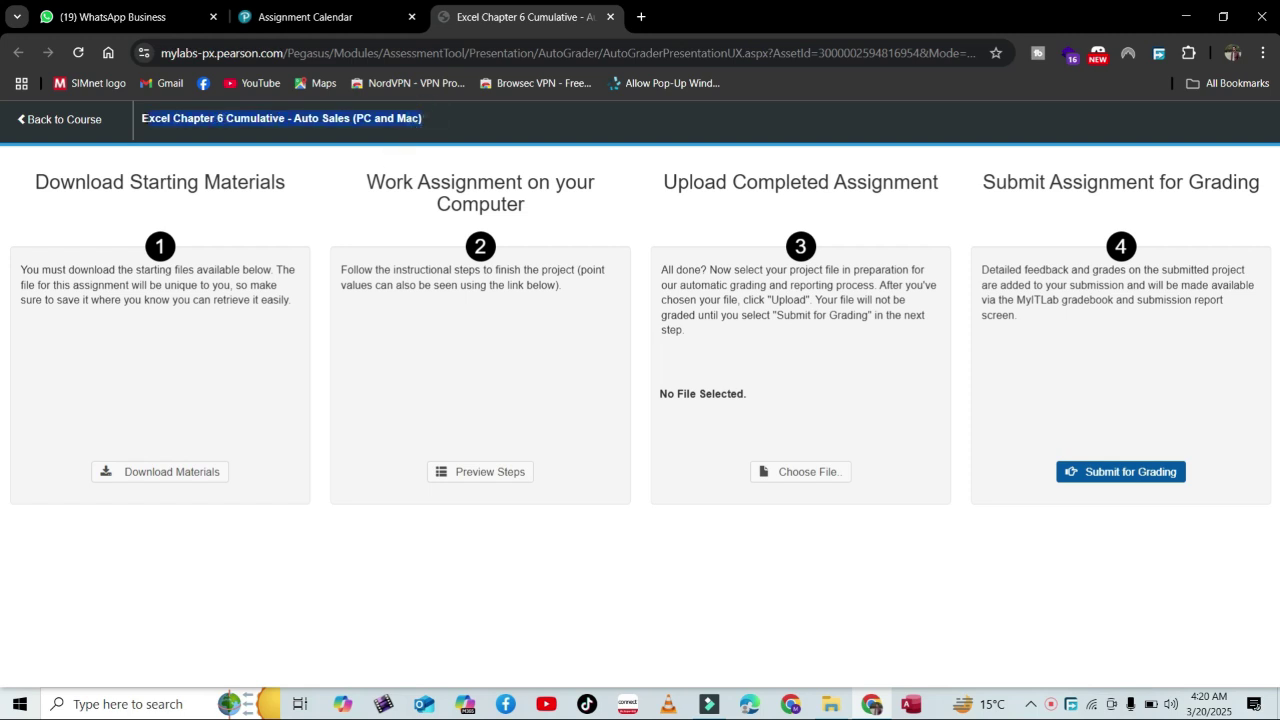
{"action": "left_click", "coordinate": [222, 120]}
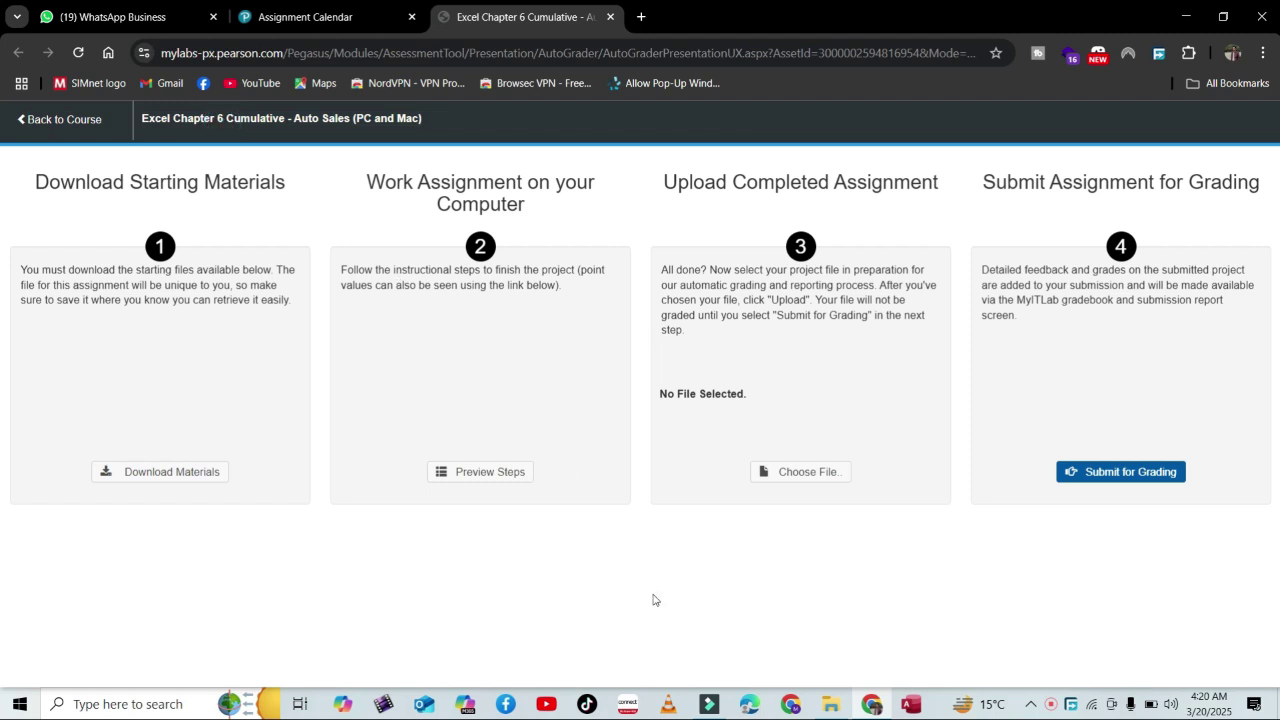
Open the Exp22_Excel_Ch06_Cumulative_AutoSales_Instructions document from the assignment folder and highlight its title in yellow.
{"action": "left_click", "coordinate": [831, 704]}
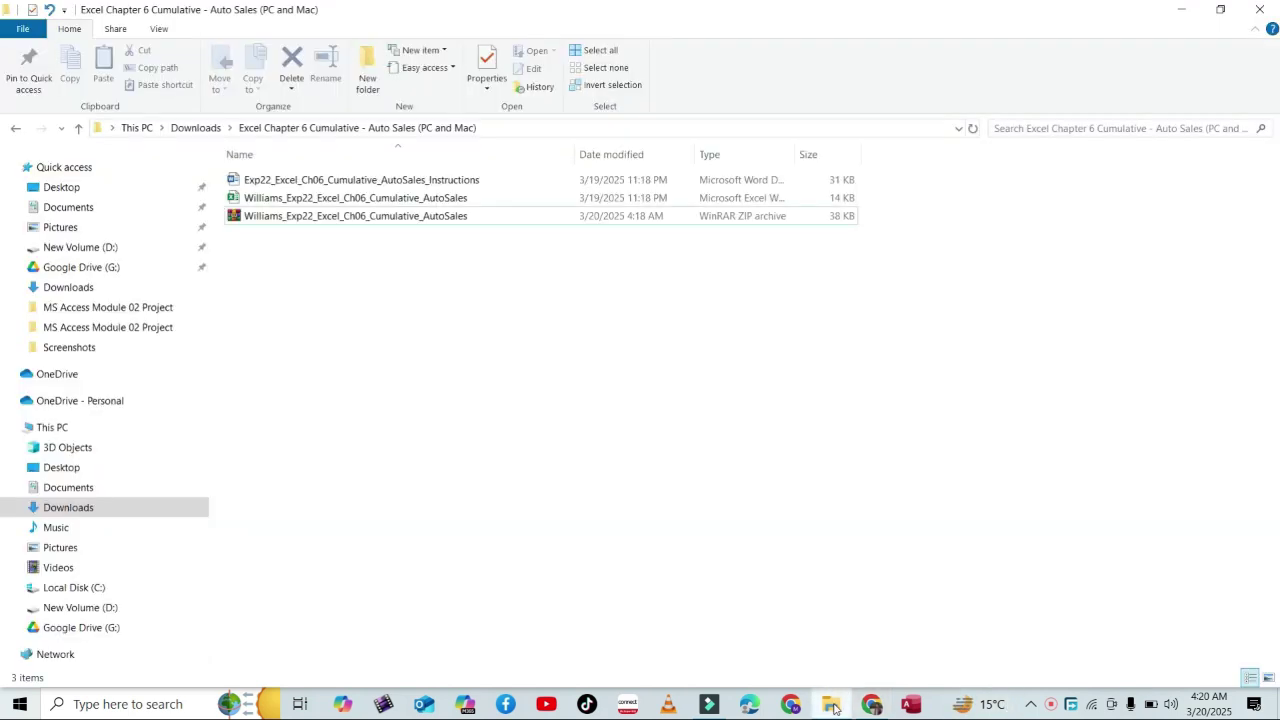
{"action": "left_click", "coordinate": [445, 180]}
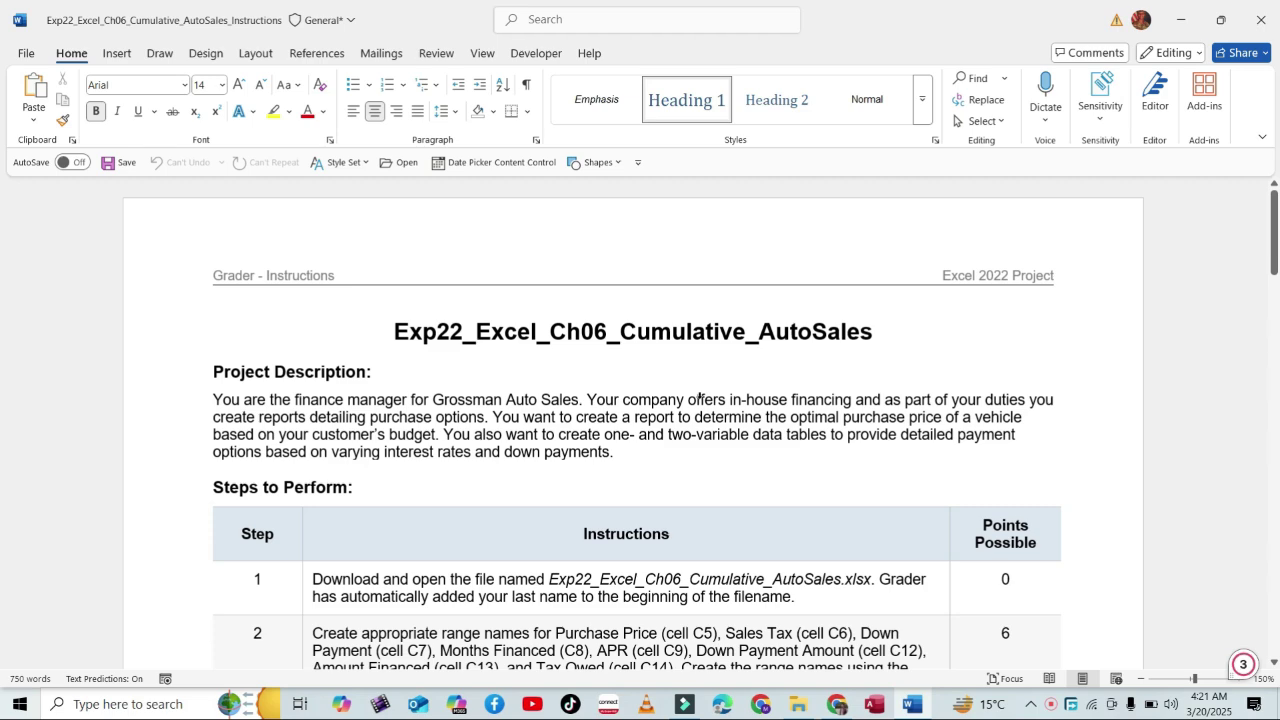
{"action": "scroll", "coordinate": [700, 389], "scroll_direction": "down", "scroll_amount": 2}
{"action": "scroll", "coordinate": [477, 340], "scroll_direction": "up", "scroll_amount": 1}
{"action": "scroll", "coordinate": [477, 340], "scroll_direction": "up", "scroll_amount": 1}
{"action": "left_click_drag", "start_coordinate": [395, 332], "coordinate": [883, 338]}
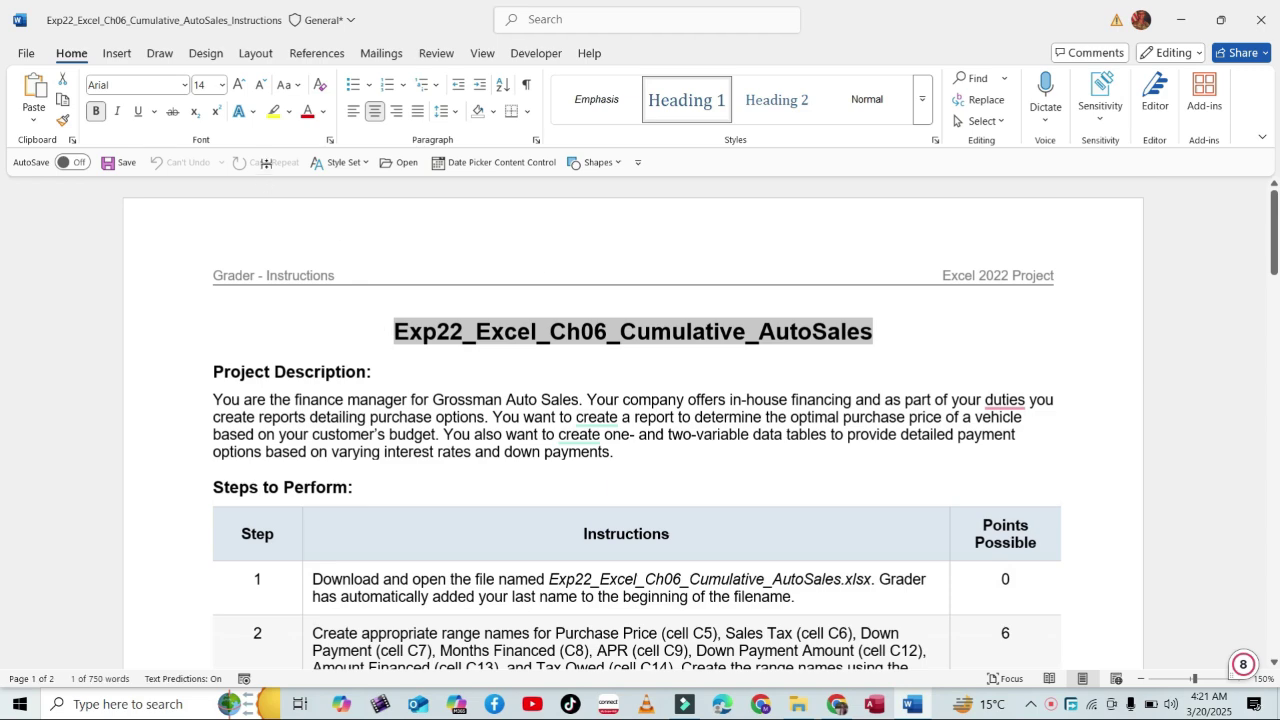
{"action": "left_click", "coordinate": [273, 111]}
Read the Project Description paragraph in the instructions document.
{"action": "scroll", "coordinate": [688, 380], "scroll_direction": "down", "scroll_amount": 1}
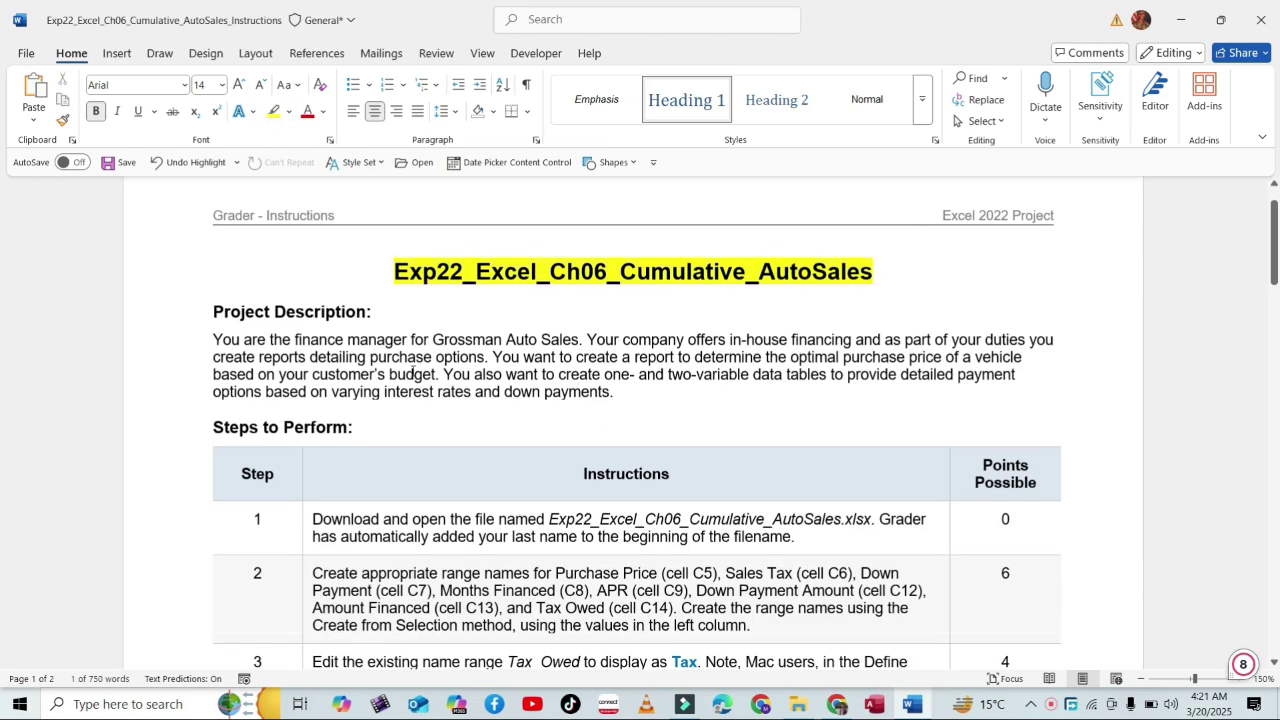
{"action": "left_click_drag", "start_coordinate": [209, 336], "coordinate": [660, 404]}
{"action": "scroll", "coordinate": [403, 311], "scroll_direction": "down", "scroll_amount": 1}
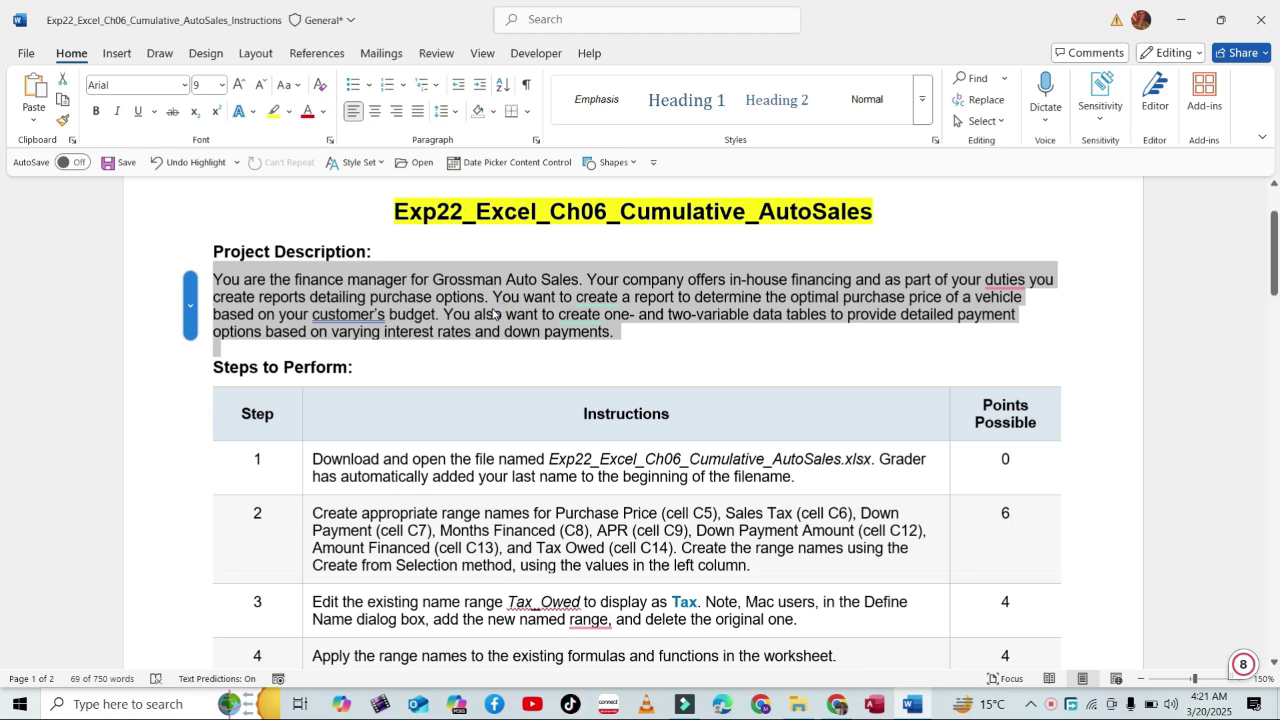
{"action": "scroll", "coordinate": [493, 314], "scroll_direction": "down", "scroll_amount": 3}
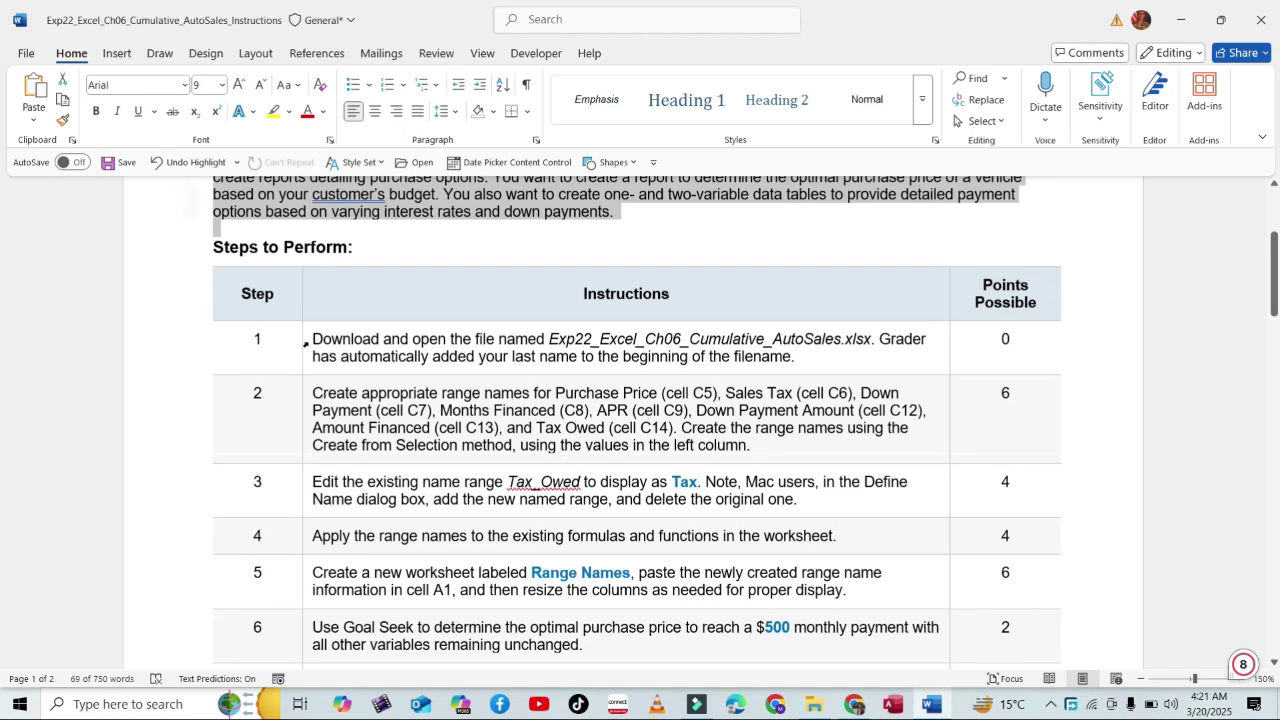
Read instruction step 1 and open the Exp22_Excel_Ch06_Cumulative_AutoSales Excel workbook from the assignment folder.
{"action": "left_click", "coordinate": [306, 343]}
{"action": "scroll", "coordinate": [517, 334], "scroll_direction": "down", "scroll_amount": 2}
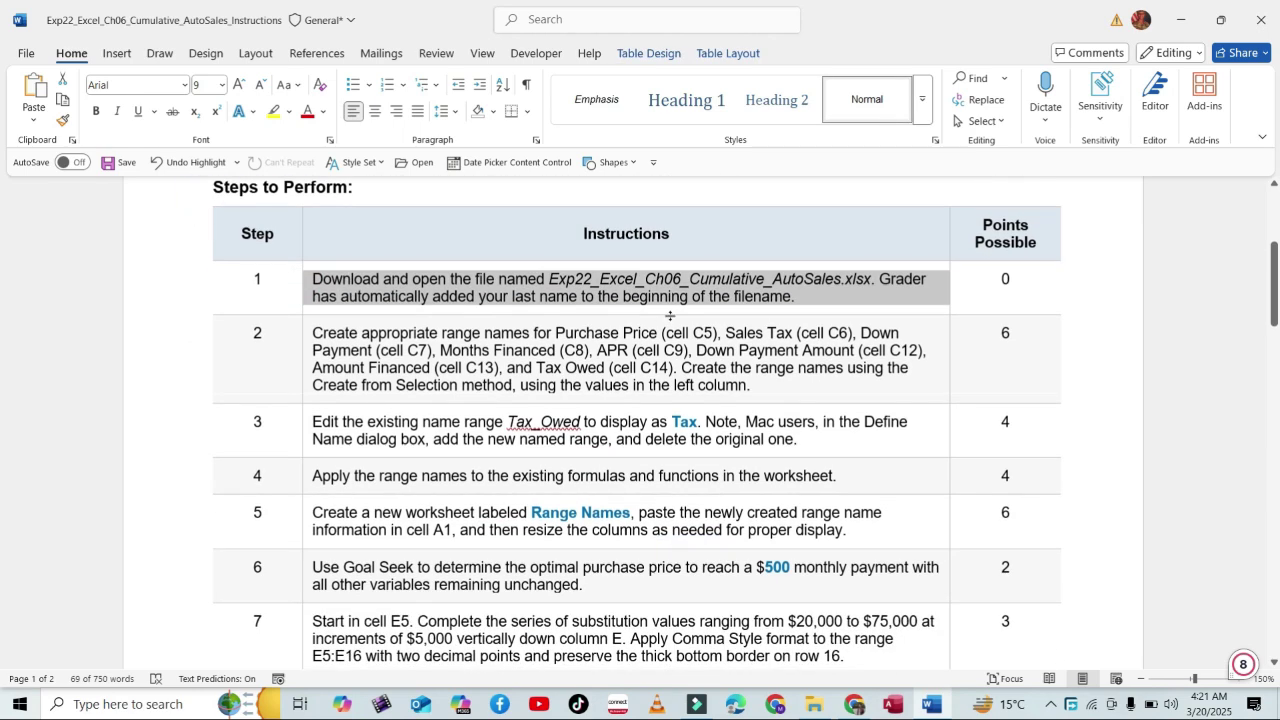
{"action": "left_click", "coordinate": [814, 704]}
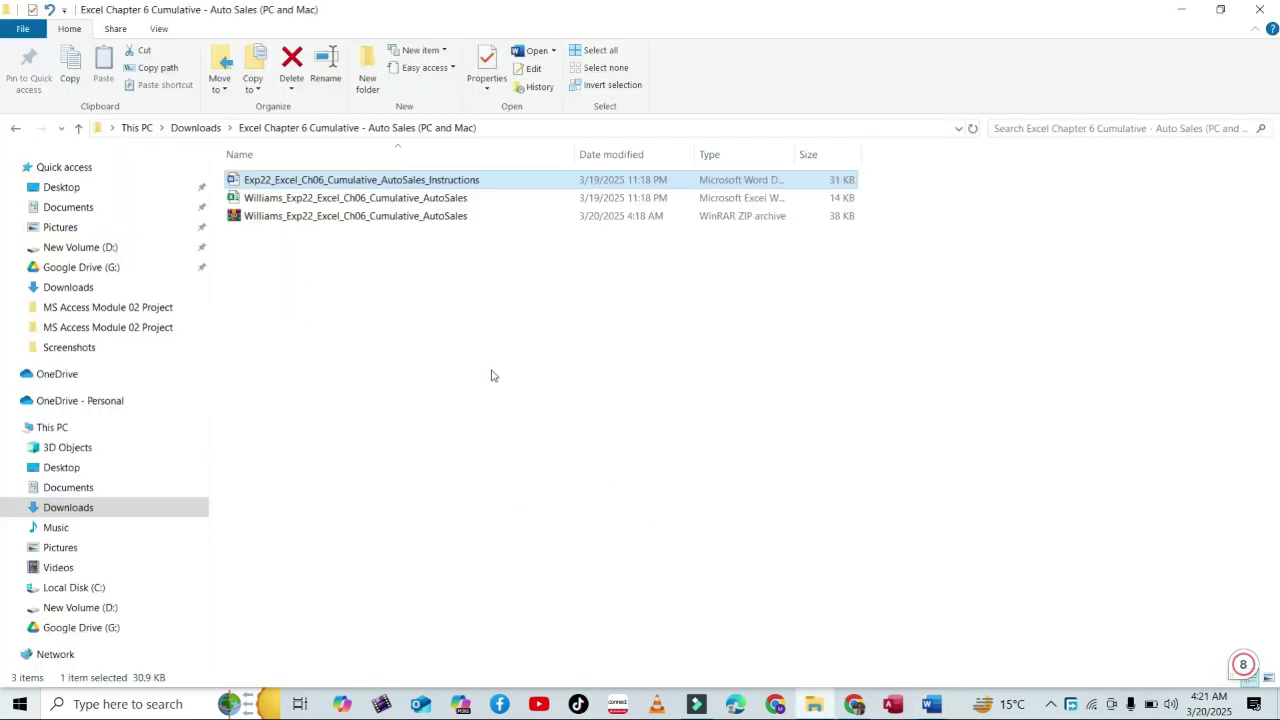
{"action": "double_click", "coordinate": [435, 200]}
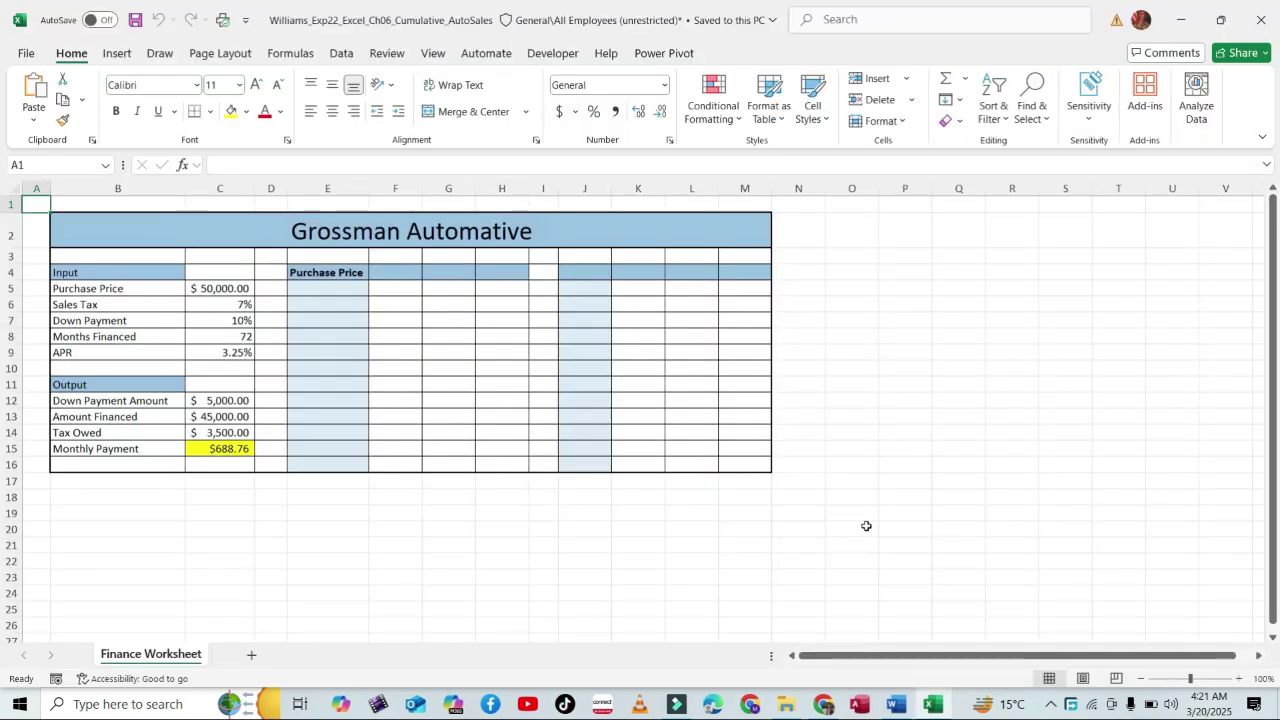
Switch back to the Word instructions and highlight the step 2 text about creating range names in yellow.
{"action": "left_click", "coordinate": [897, 706]}
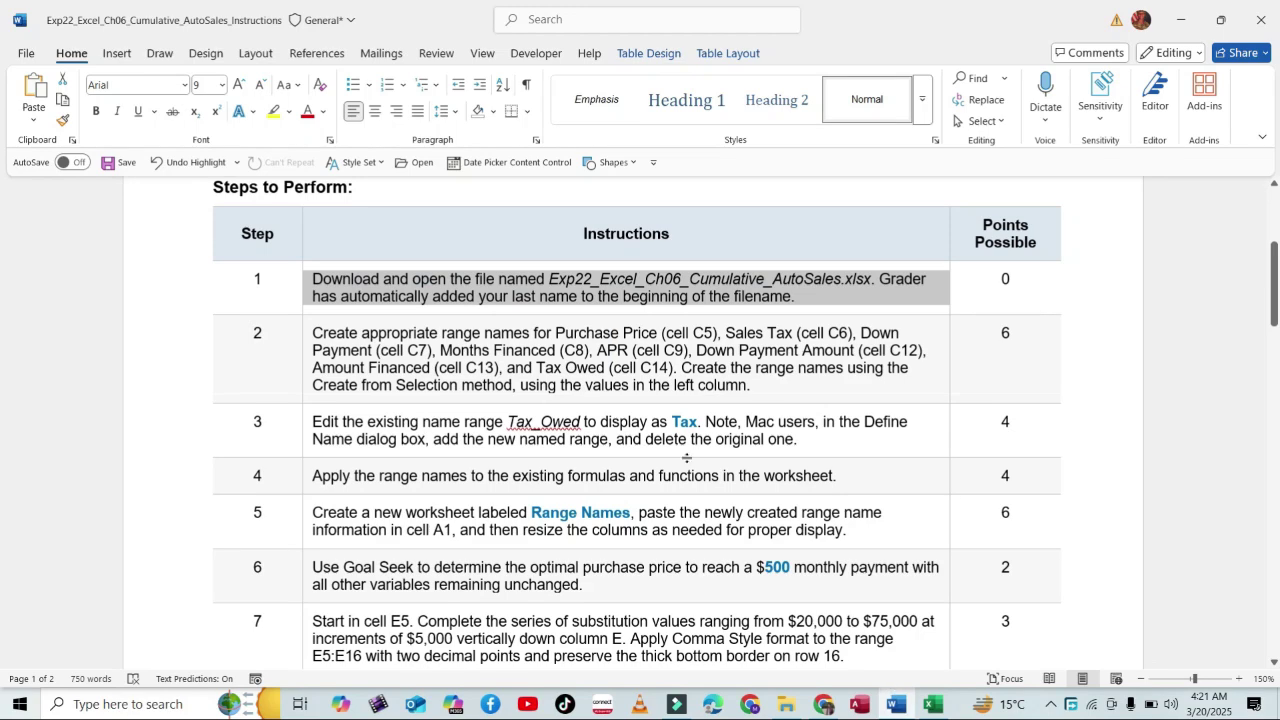
{"action": "left_click", "coordinate": [305, 387]}
{"action": "scroll", "coordinate": [228, 222], "scroll_direction": "down", "scroll_amount": 1}
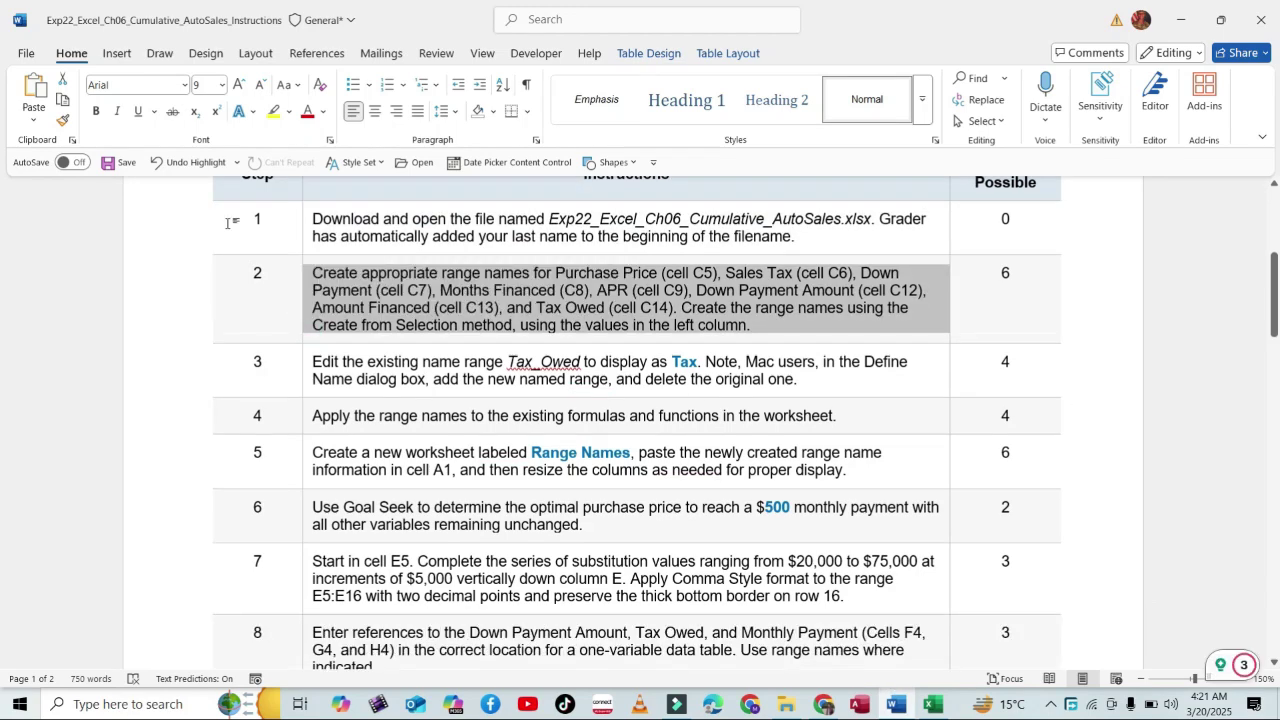
{"action": "left_click", "coordinate": [273, 111]}
{"action": "left_click", "coordinate": [478, 355]}
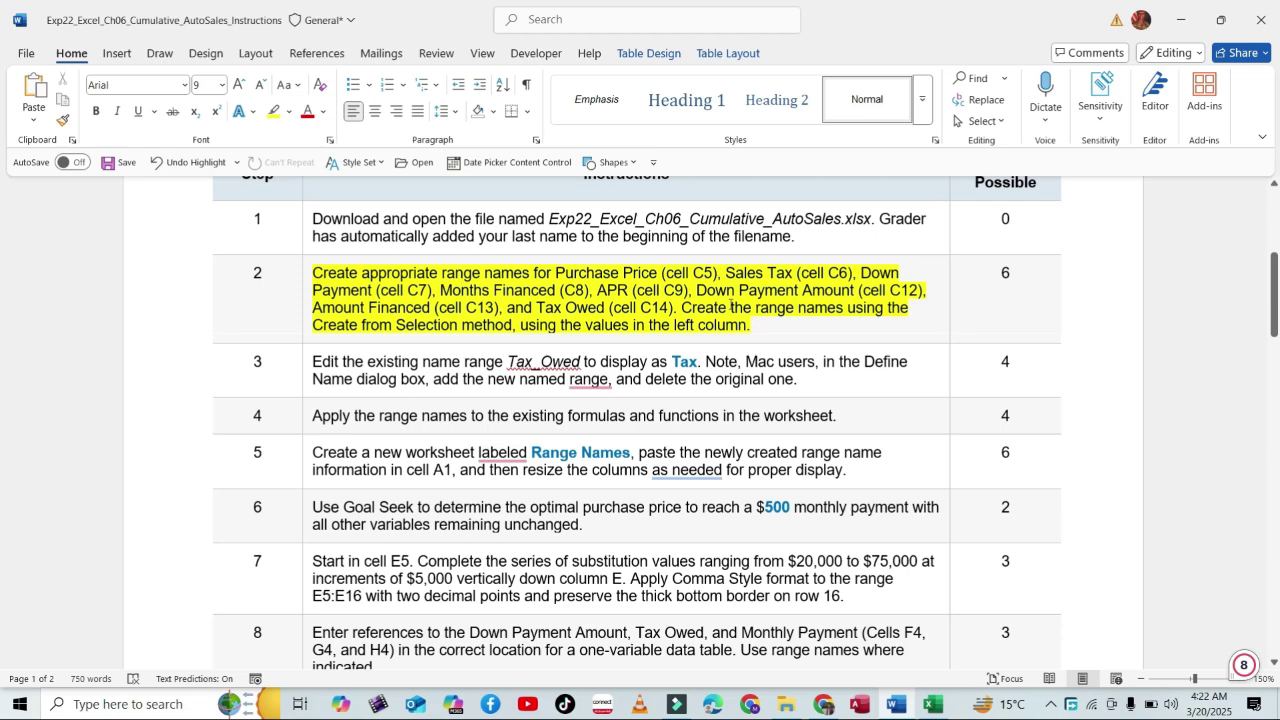
Switch to the Excel workbook and create range names for the inputs in B5:C9 with Create from Selection, using the left column.
{"action": "key", "text": "alt+Tab"}
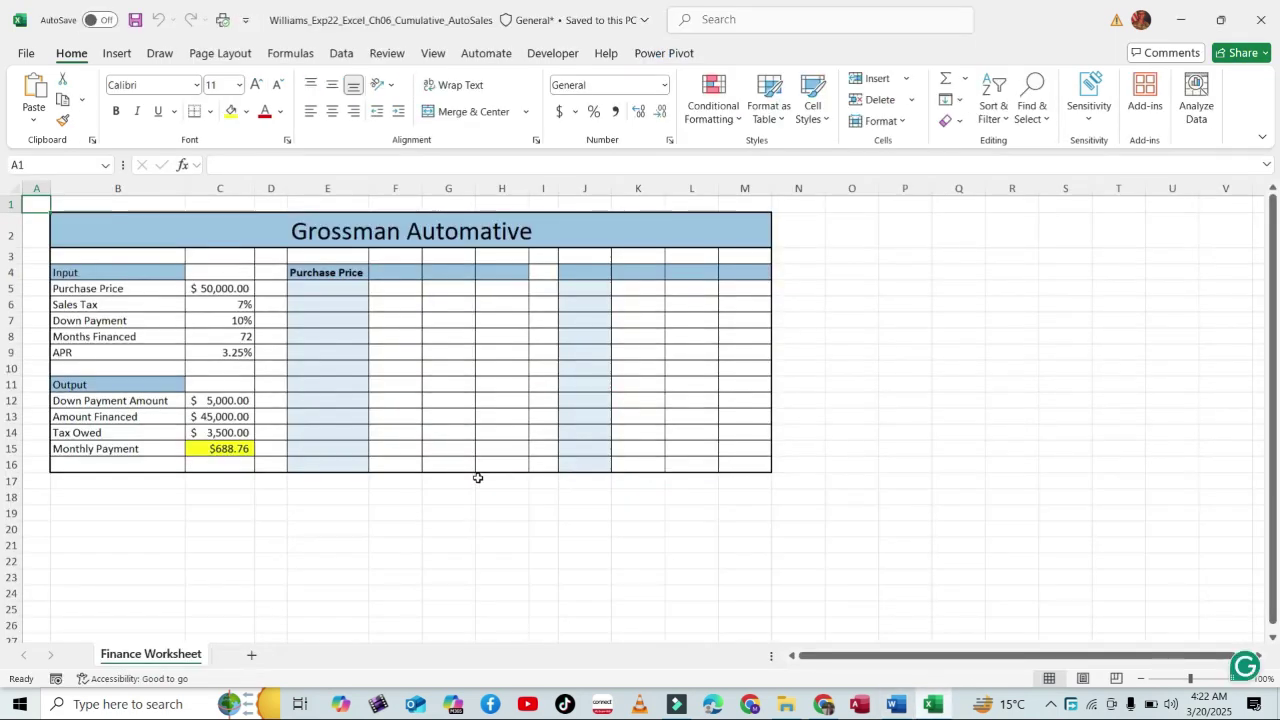
{"action": "left_click", "coordinate": [213, 287]}
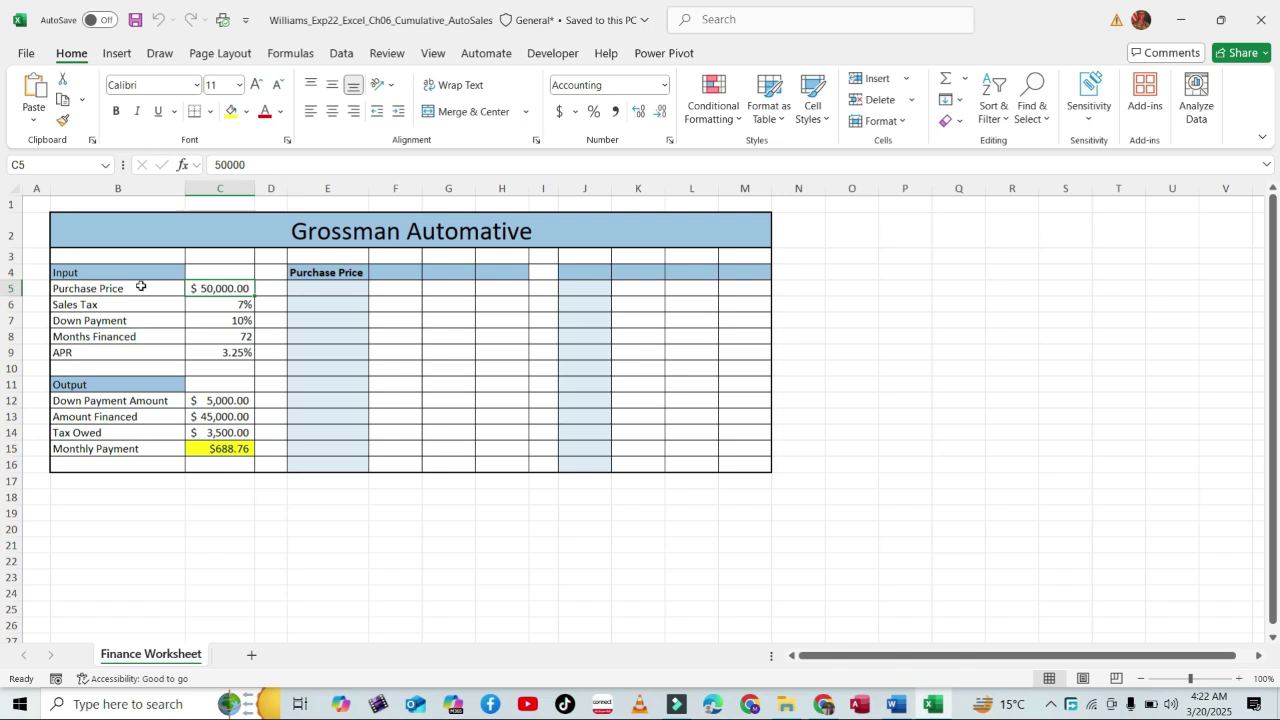
{"action": "left_click_drag", "start_coordinate": [140, 287], "coordinate": [233, 352]}
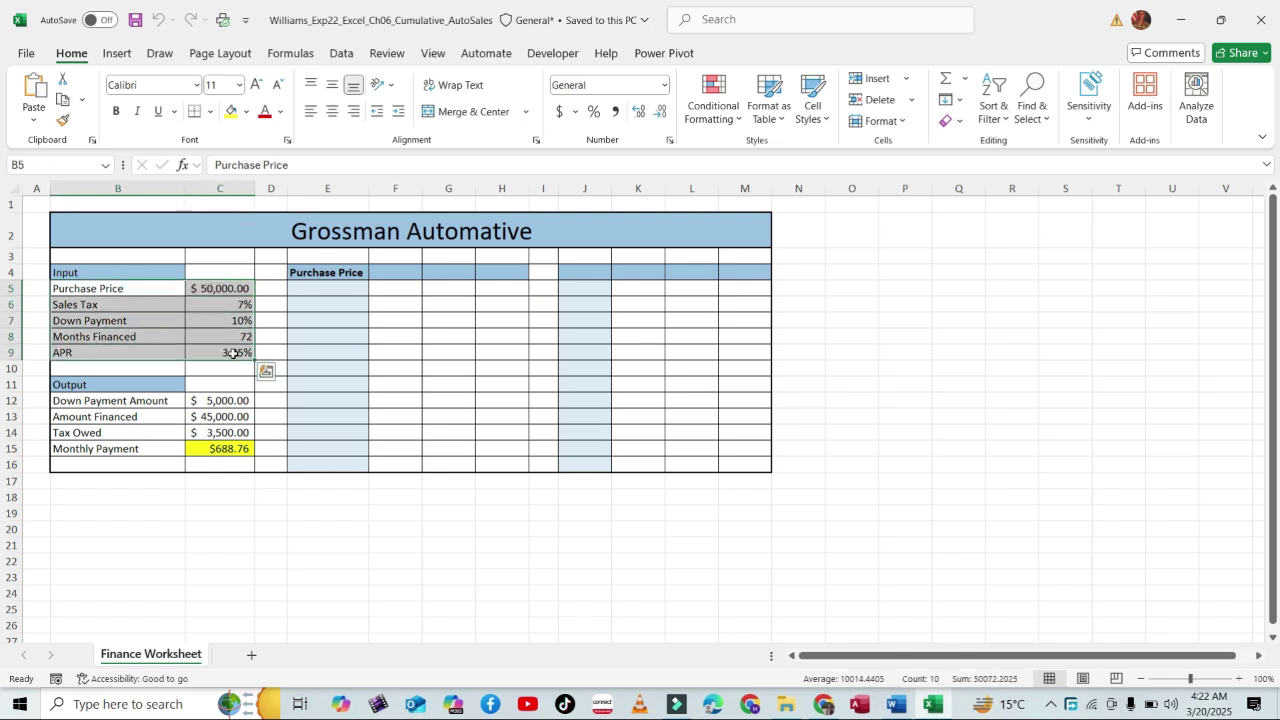
{"action": "left_click", "coordinate": [288, 55]}
{"action": "left_click", "coordinate": [585, 121]}
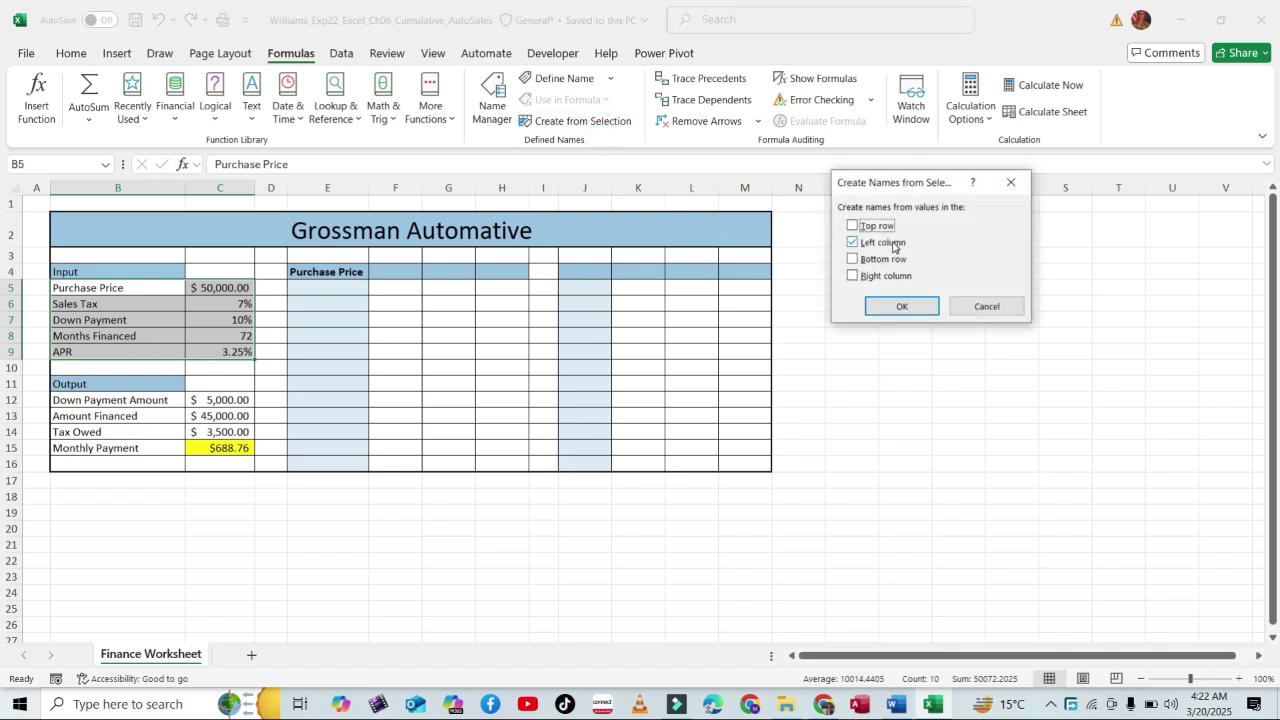
{"action": "left_click", "coordinate": [901, 306]}
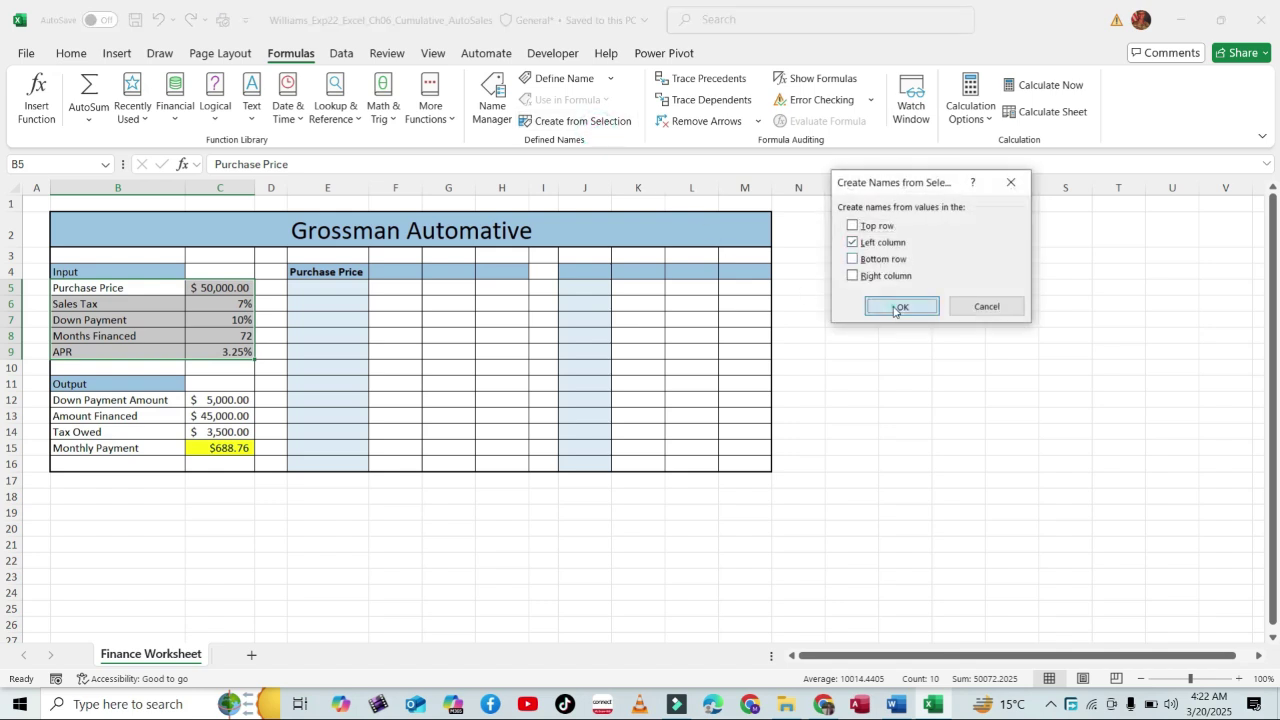
Check the range names assigned to the Purchase Price, Sales Tax and Down Payment cells, and whether C12 has one.
{"action": "left_click", "coordinate": [237, 290]}
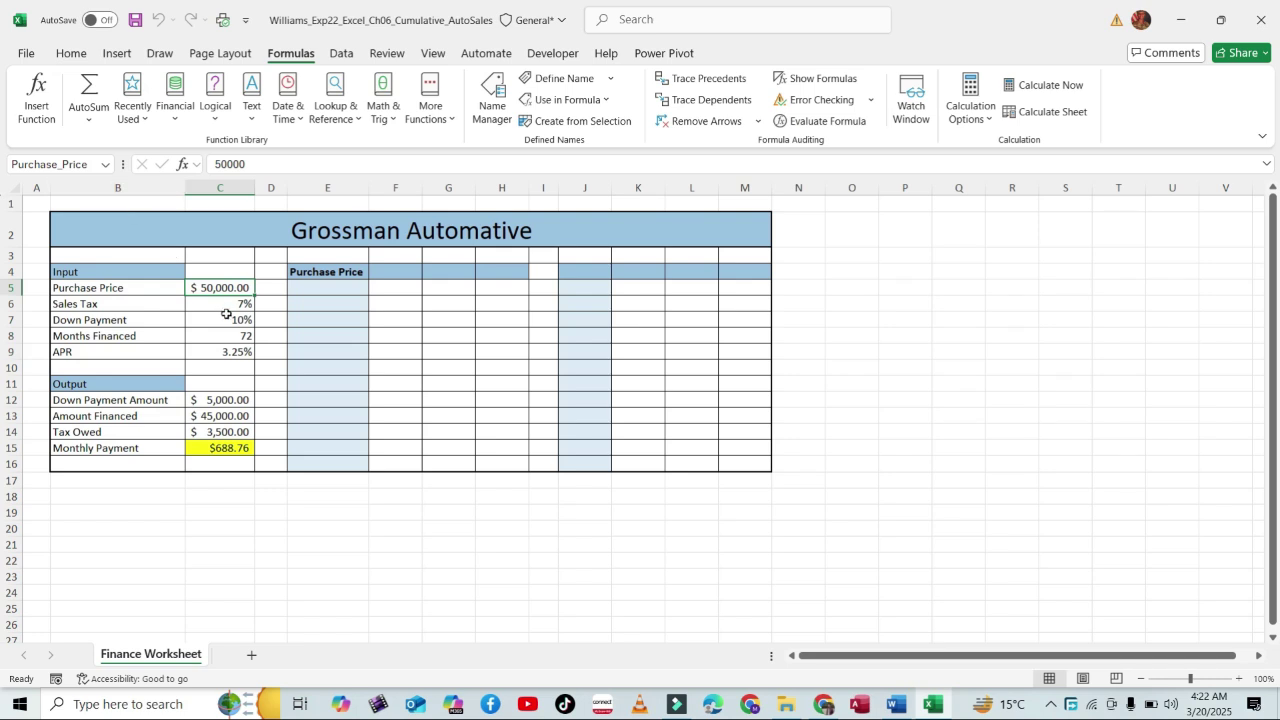
{"action": "left_click", "coordinate": [224, 304]}
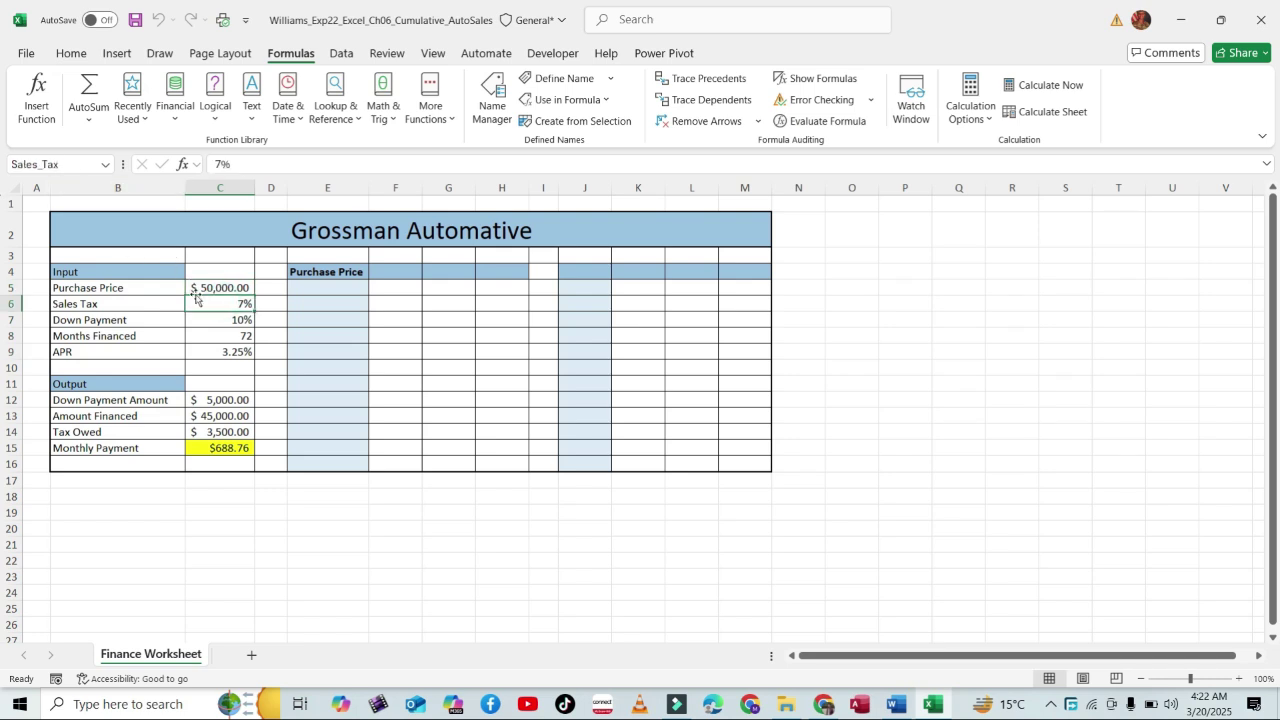
{"action": "left_click", "coordinate": [210, 321]}
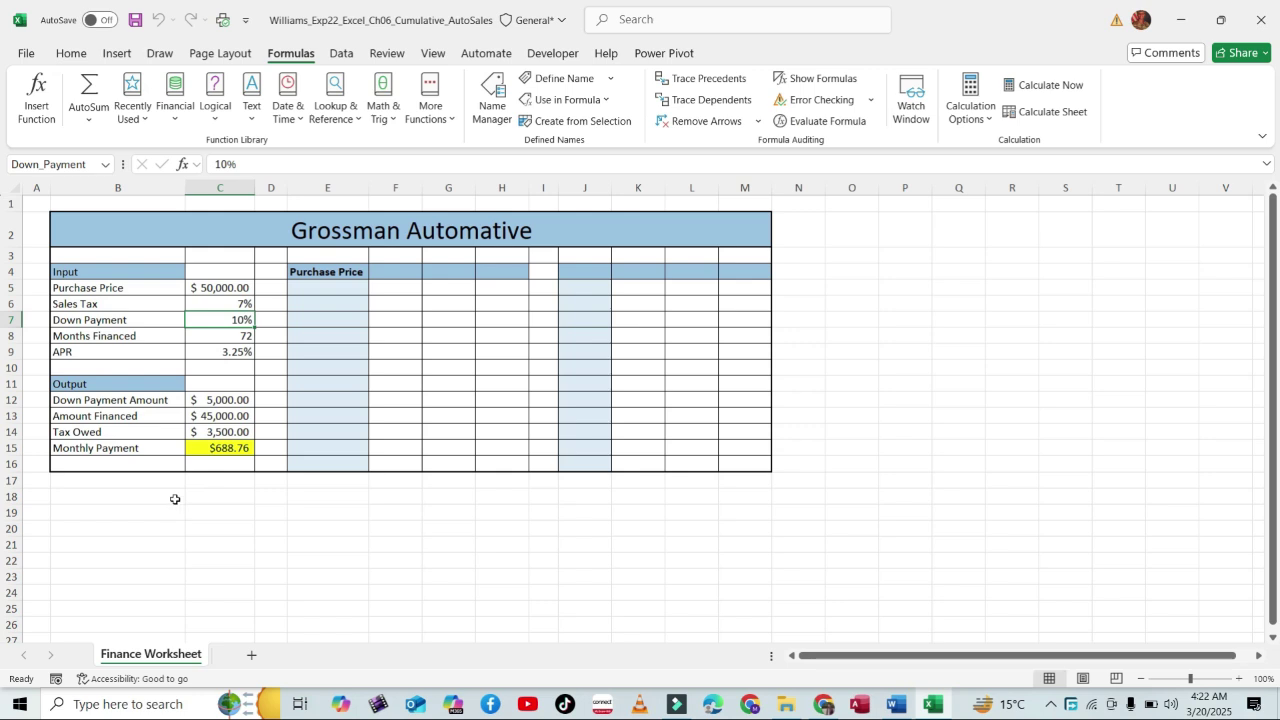
{"action": "left_click", "coordinate": [233, 400]}
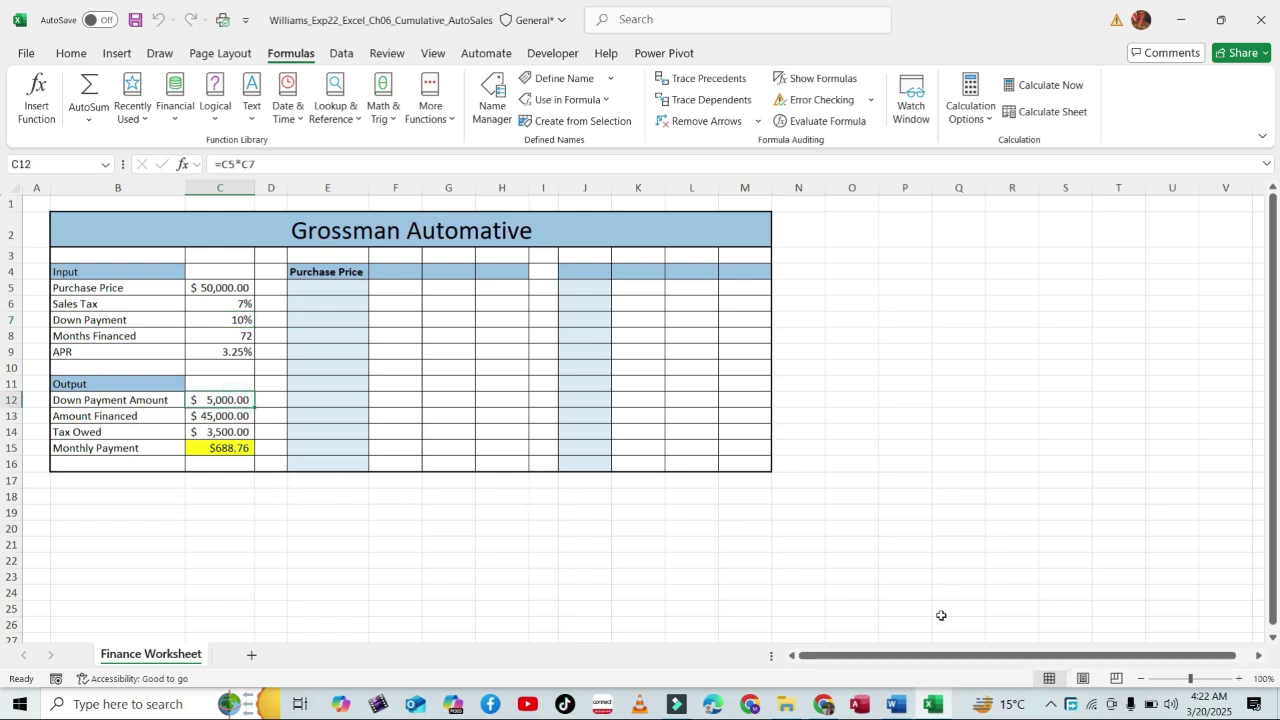
Review in the Word instructions which step 2 range names remain for cells C12 to C14, and return to Excel.
{"action": "left_click", "coordinate": [893, 705]}
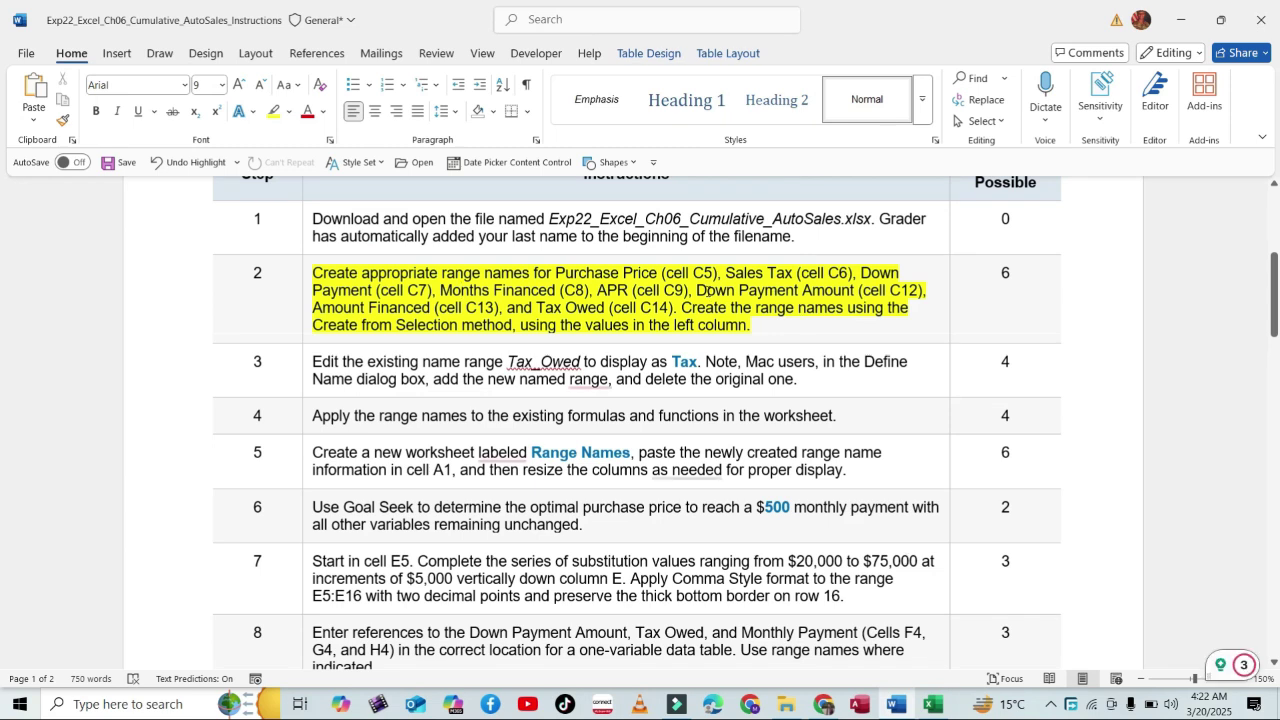
{"action": "mouse_move", "coordinate": [698, 290]}
{"action": "left_mouse_down"}
{"action": "mouse_move", "coordinate": [918, 290]}
{"action": "mouse_move", "coordinate": [489, 296]}
{"action": "mouse_move", "coordinate": [490, 307]}
{"action": "mouse_move", "coordinate": [679, 307]}
{"action": "left_mouse_up"}
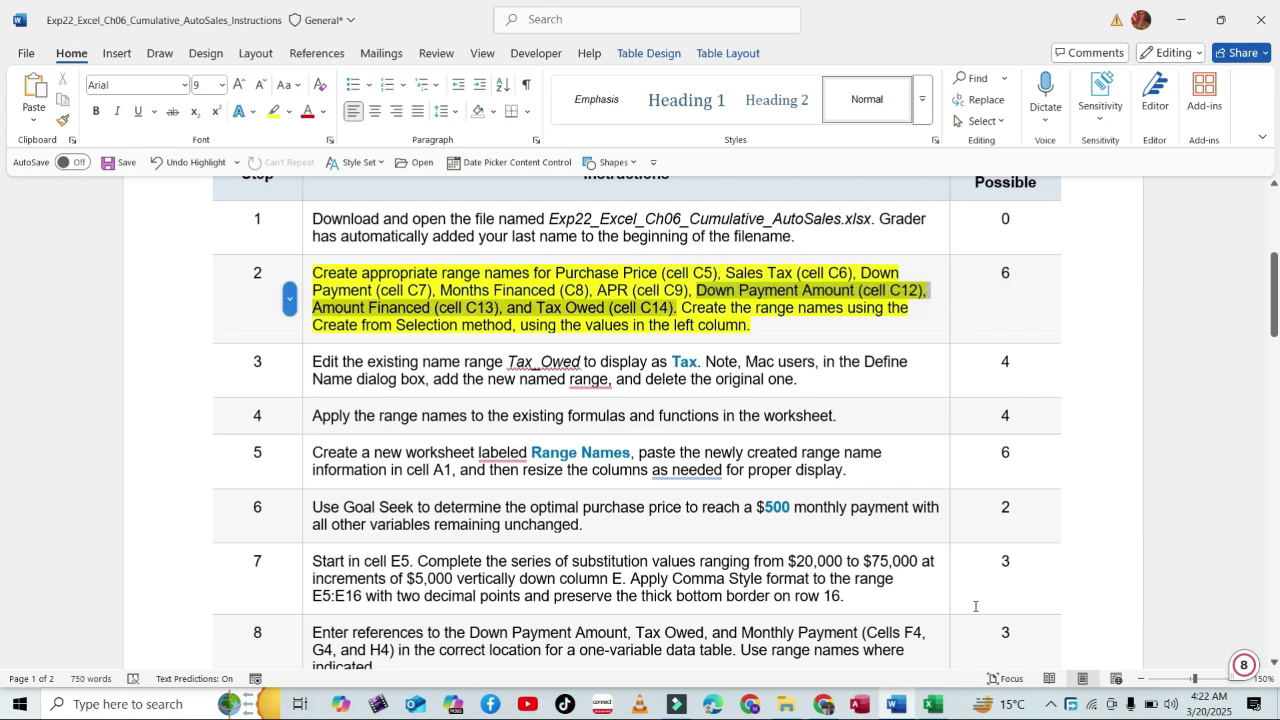
{"action": "left_click", "coordinate": [928, 700]}
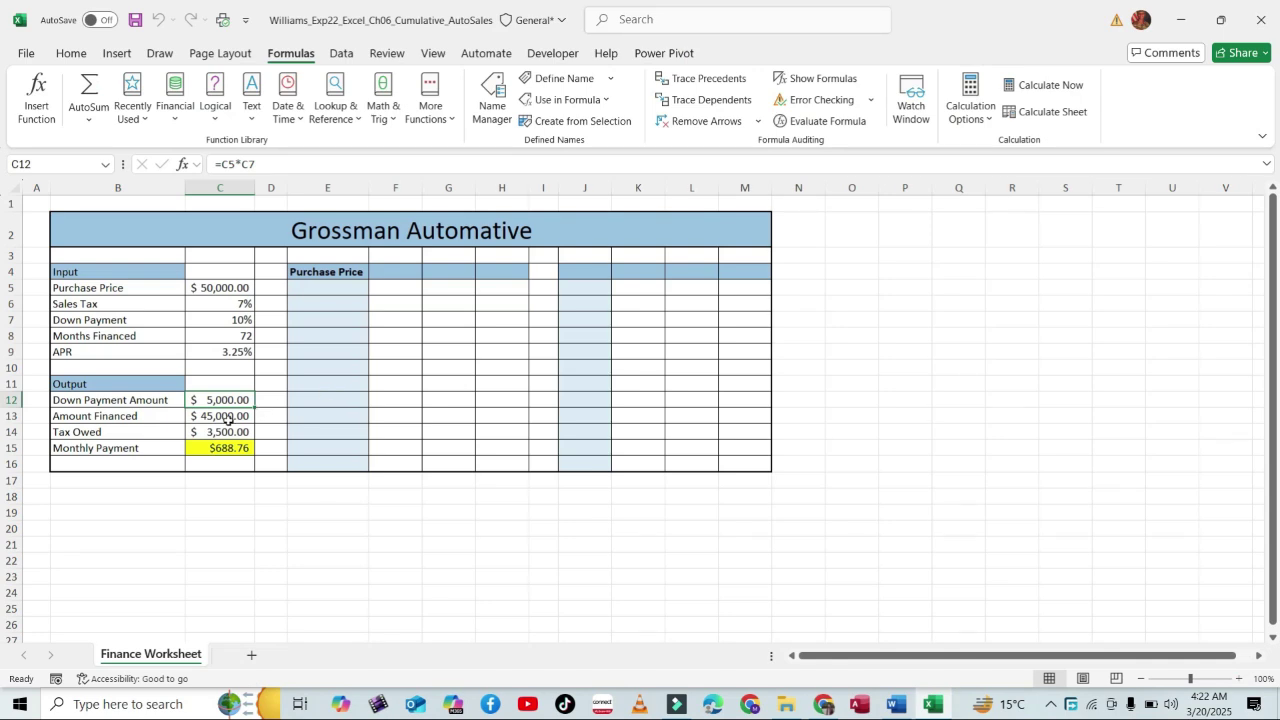
Try to create range names for C12:C14 from the left column with only the value cells selected.
{"action": "left_click_drag", "start_coordinate": [213, 400], "coordinate": [208, 428]}
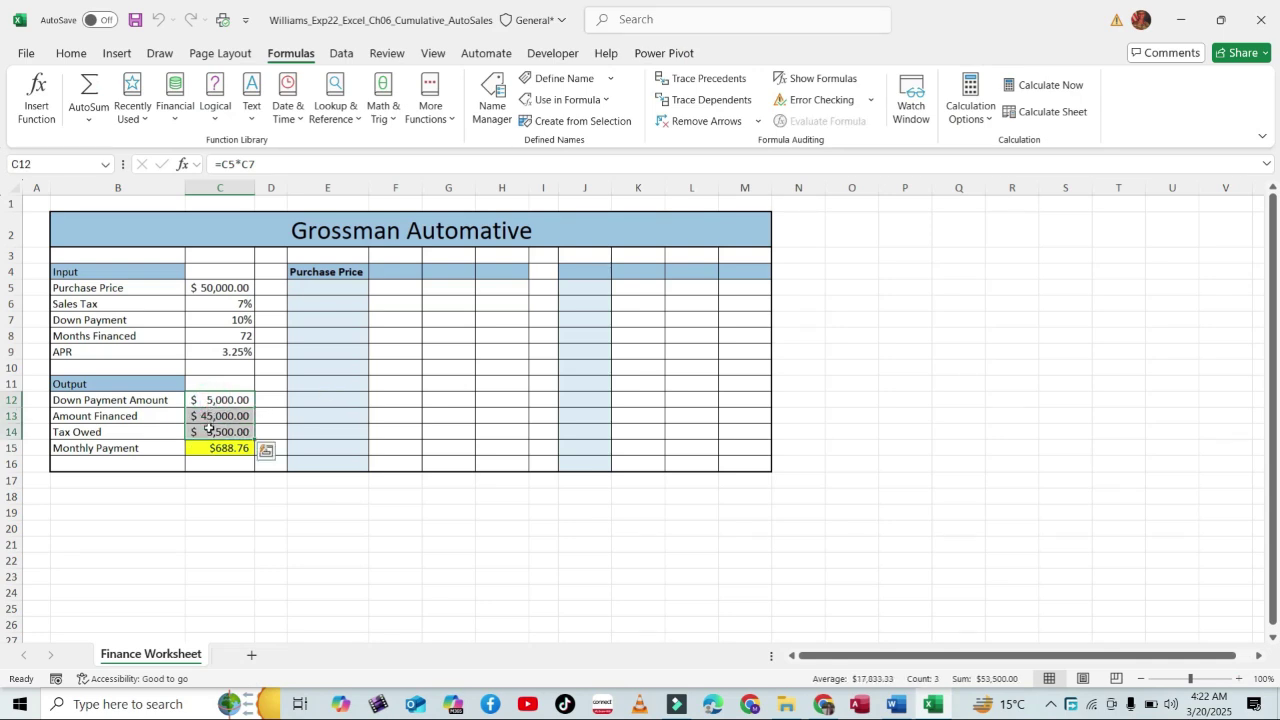
{"action": "left_click", "coordinate": [592, 122]}
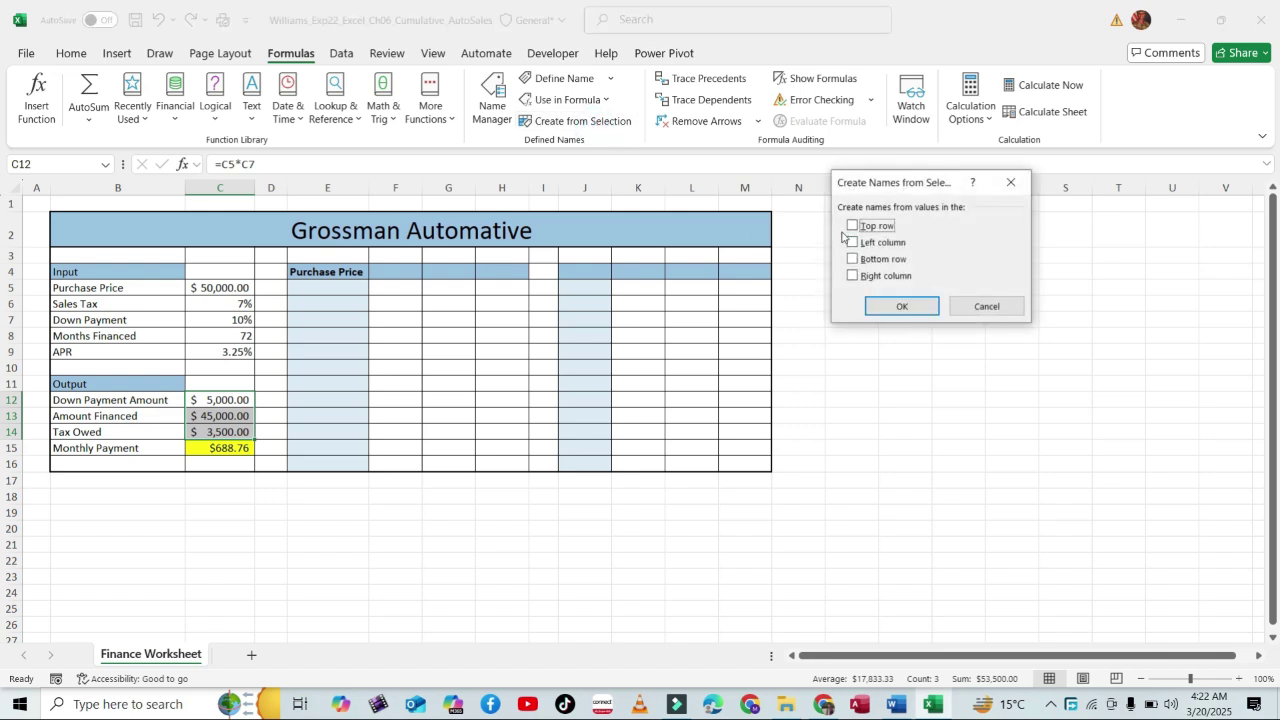
{"action": "left_click", "coordinate": [852, 243]}
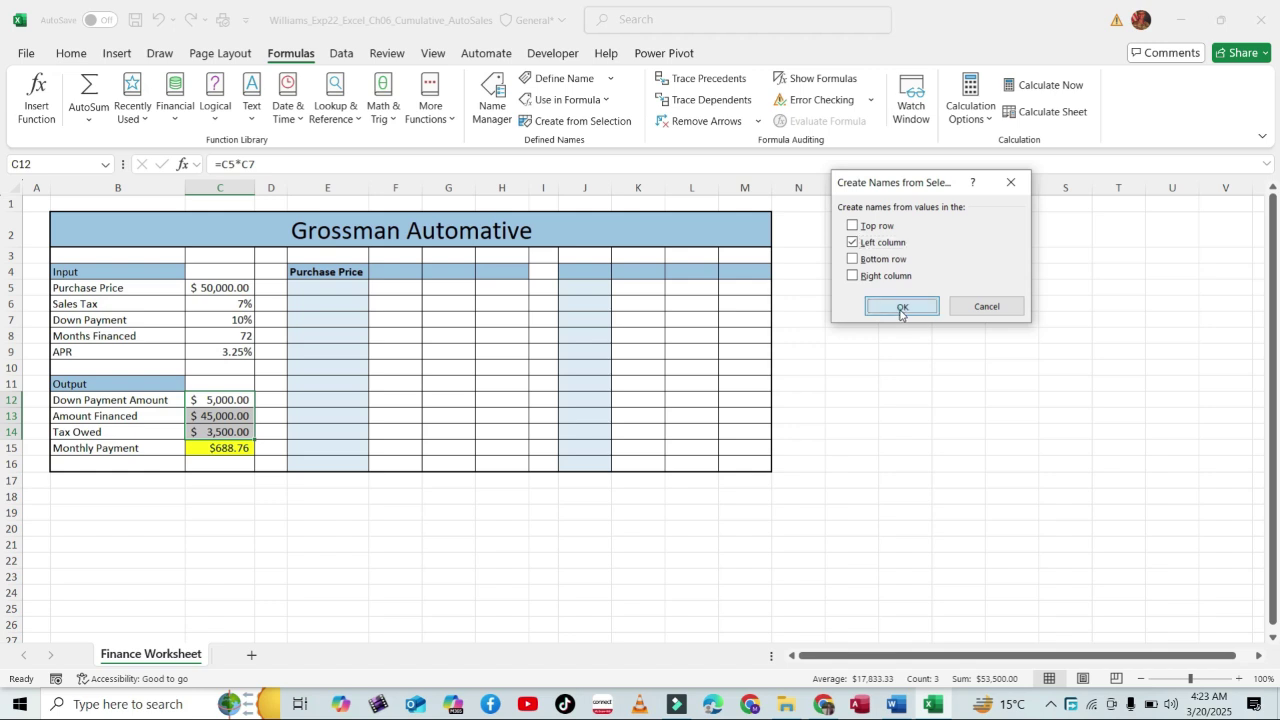
{"action": "left_click", "coordinate": [900, 307]}
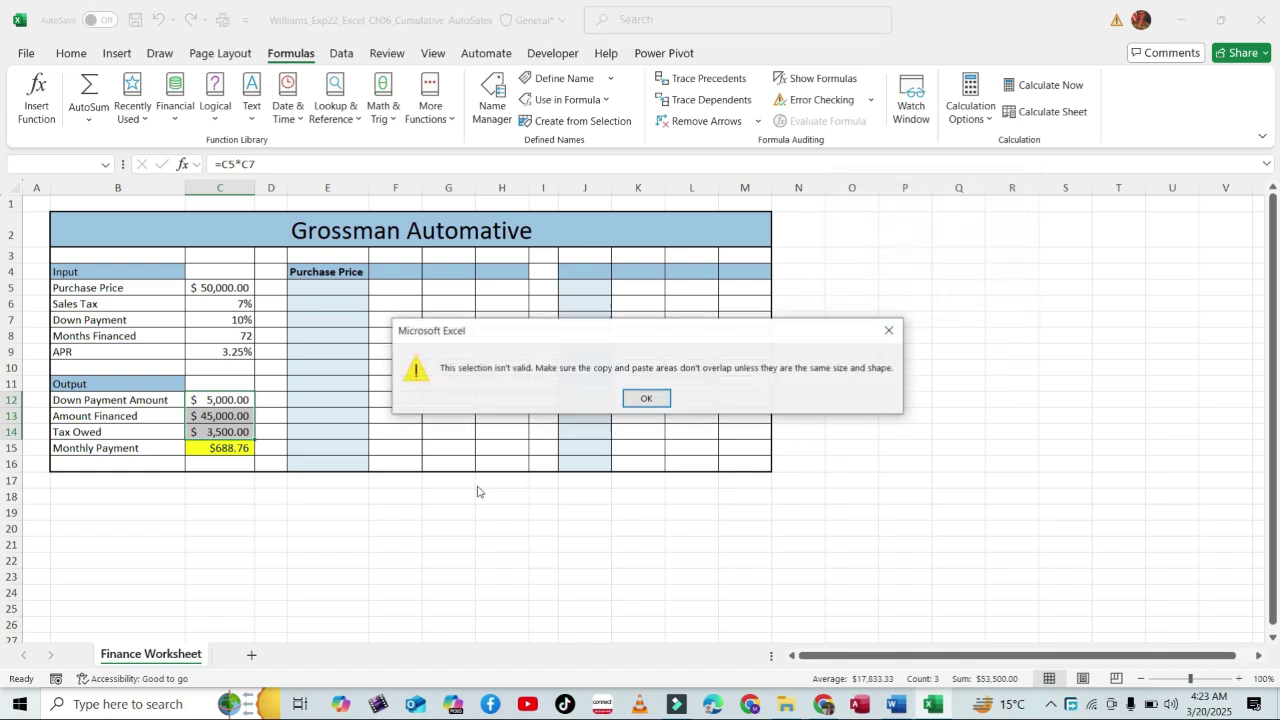
{"action": "left_click", "coordinate": [647, 399]}
Create range names for the outputs in B12:C14 with Create from Selection, using the left column labels.
{"action": "left_click", "coordinate": [220, 397]}
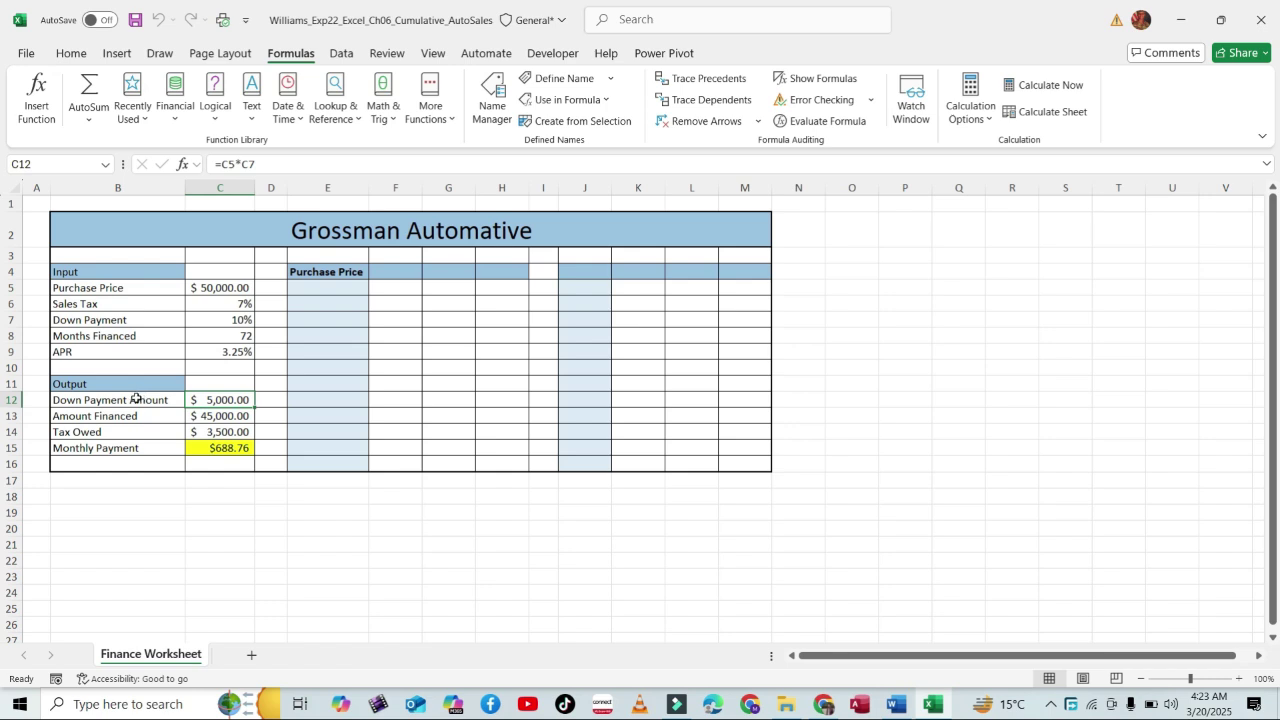
{"action": "left_click_drag", "start_coordinate": [136, 398], "coordinate": [226, 434]}
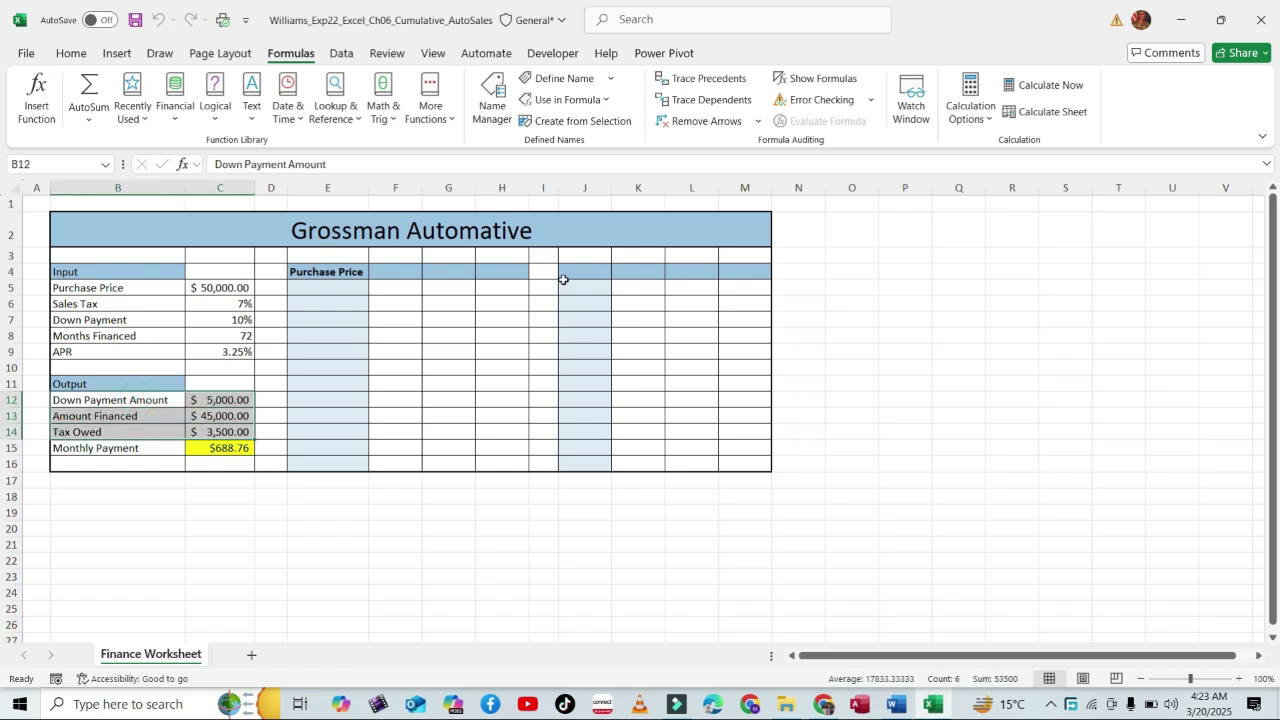
{"action": "left_click", "coordinate": [598, 121]}
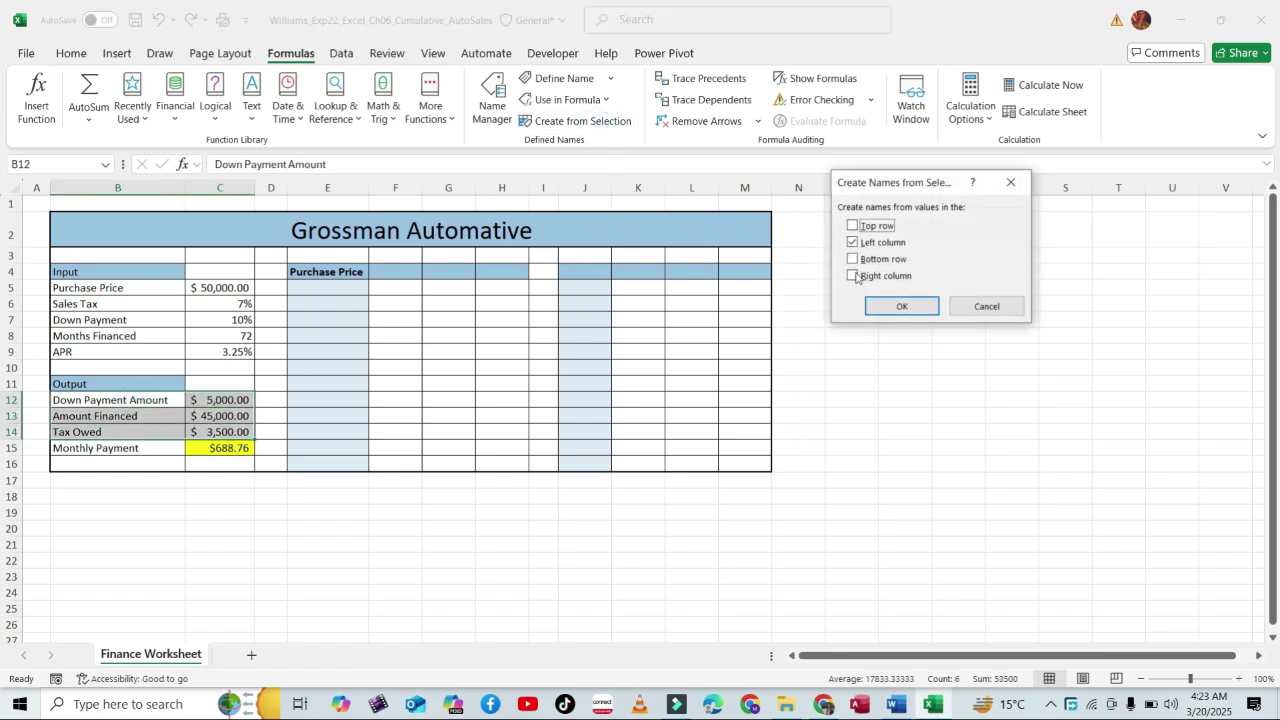
{"action": "left_click", "coordinate": [889, 306]}
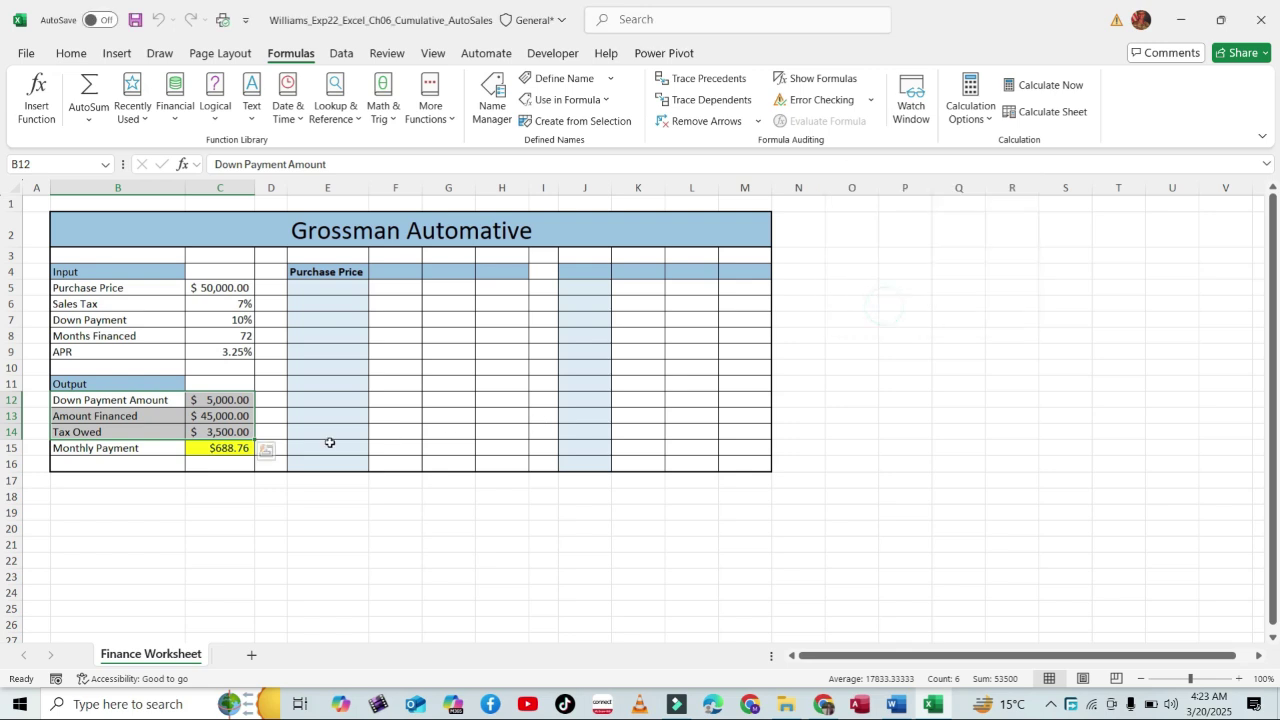
Check the range names assigned to the Down Payment Amount, Amount Financed and Tax Owed cells.
{"action": "left_click", "coordinate": [222, 400]}
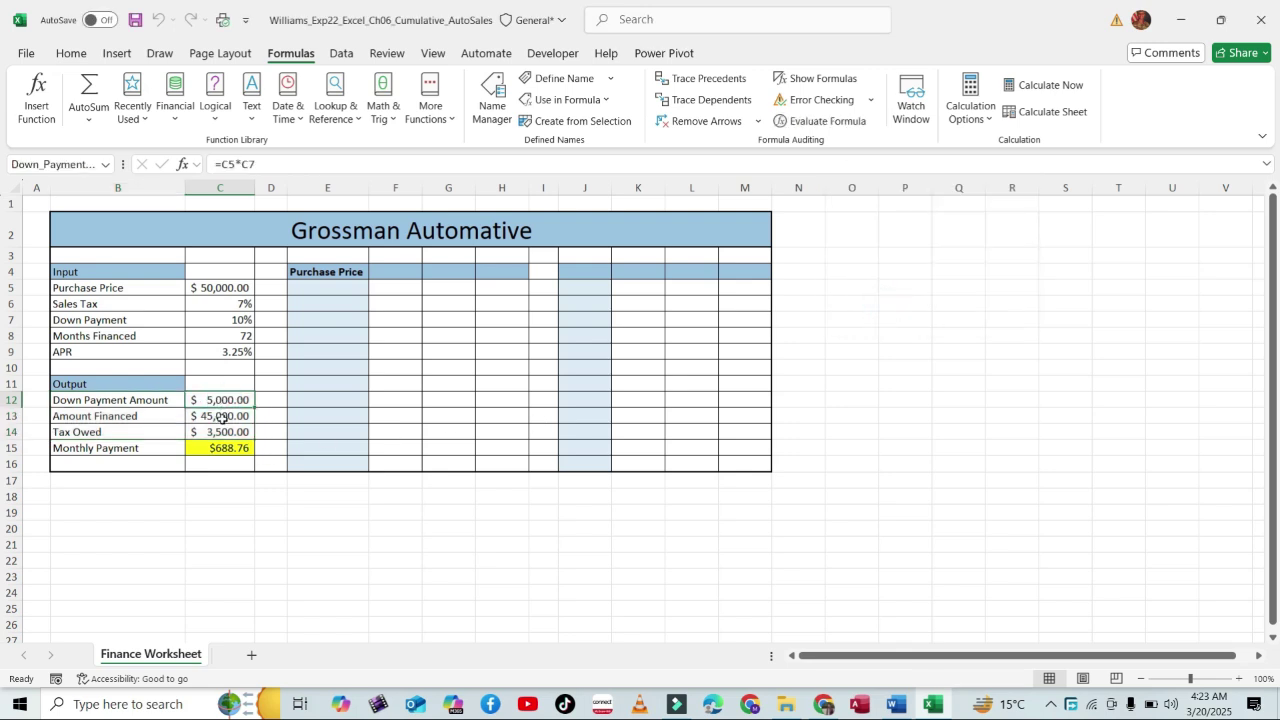
{"action": "left_click", "coordinate": [215, 419]}
{"action": "left_click", "coordinate": [215, 432]}
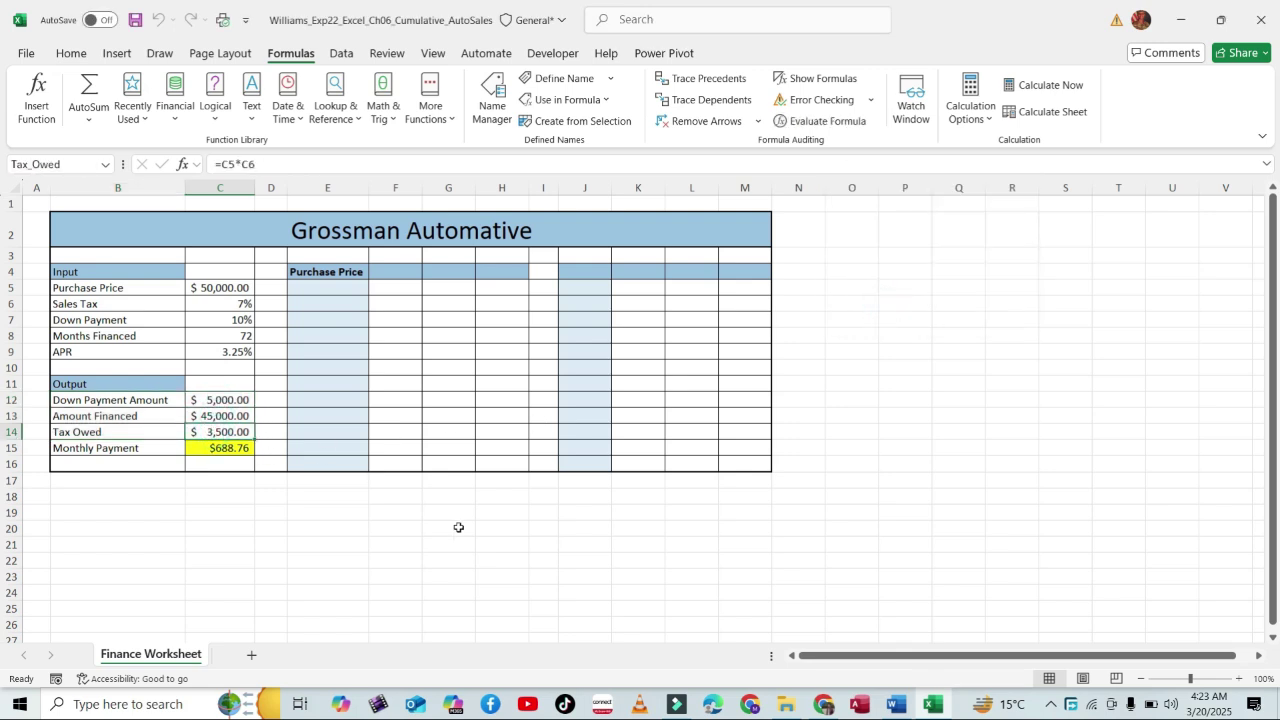
{"action": "left_click", "coordinate": [492, 556]}
Recheck step 2 in the Word instructions, and inspect the Monthly Payment cell C15 in Excel.
{"action": "left_click", "coordinate": [896, 704]}
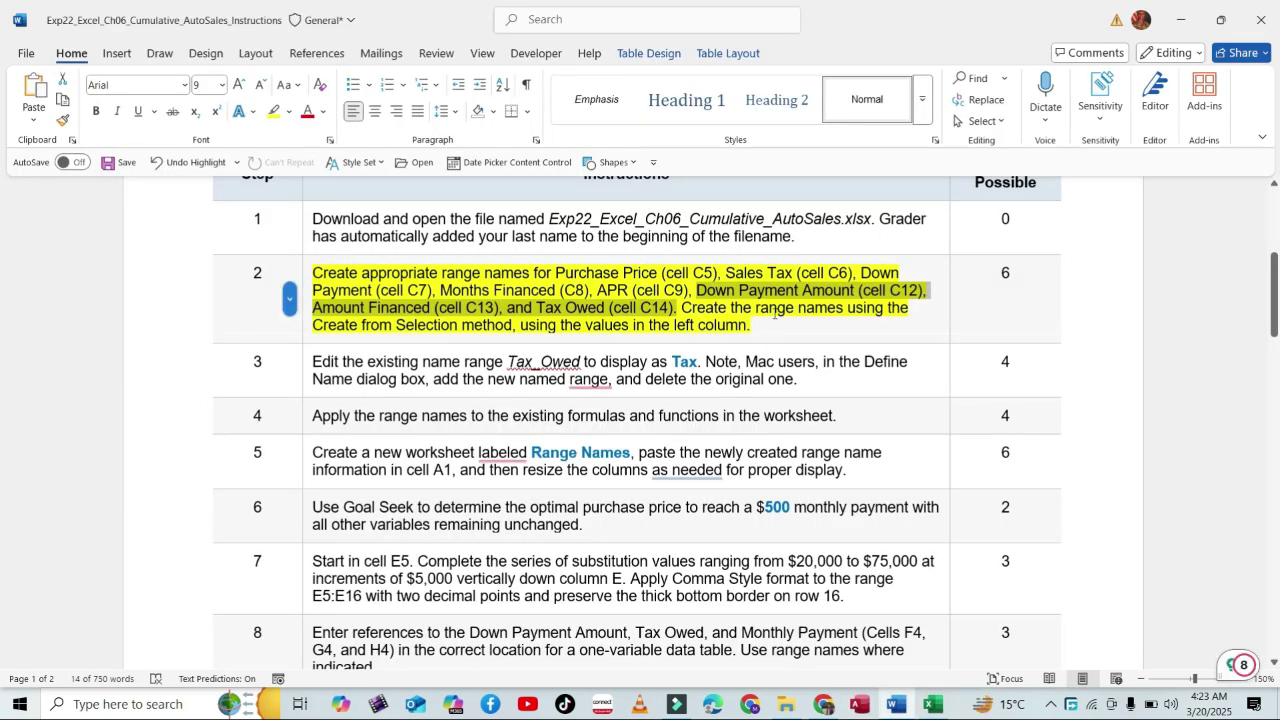
{"action": "left_click", "coordinate": [935, 706]}
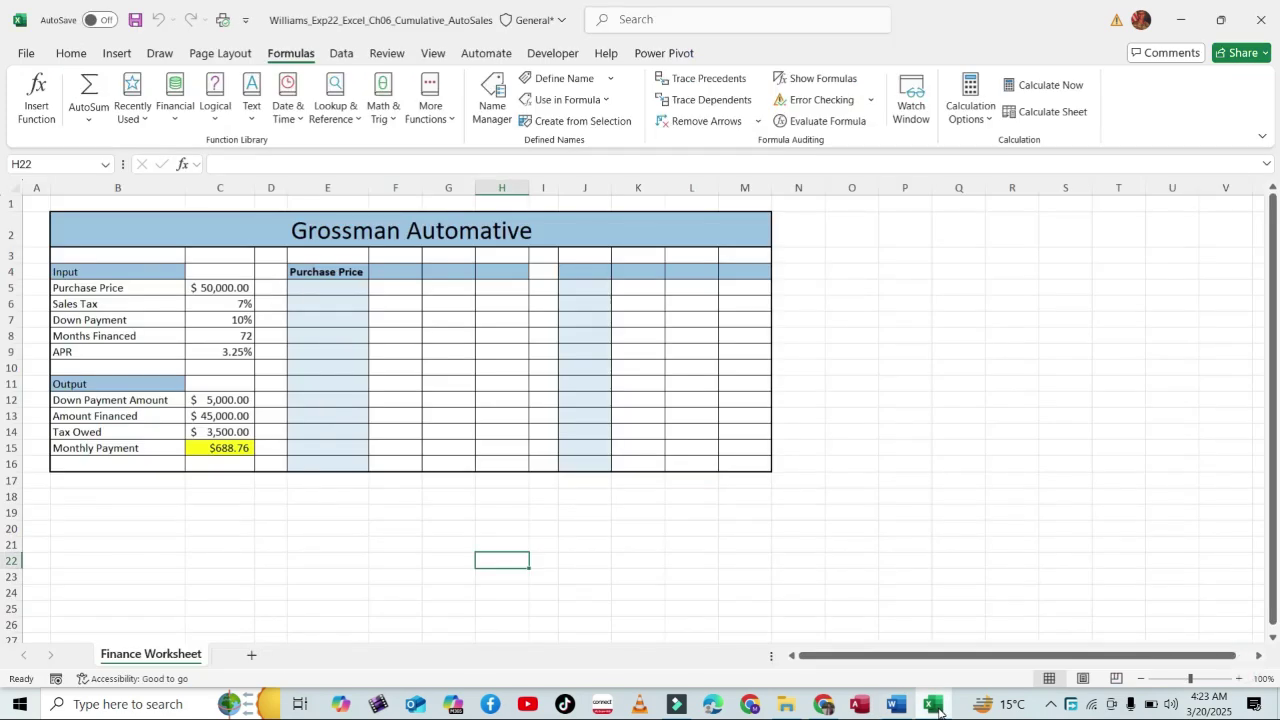
{"action": "left_click", "coordinate": [233, 449]}
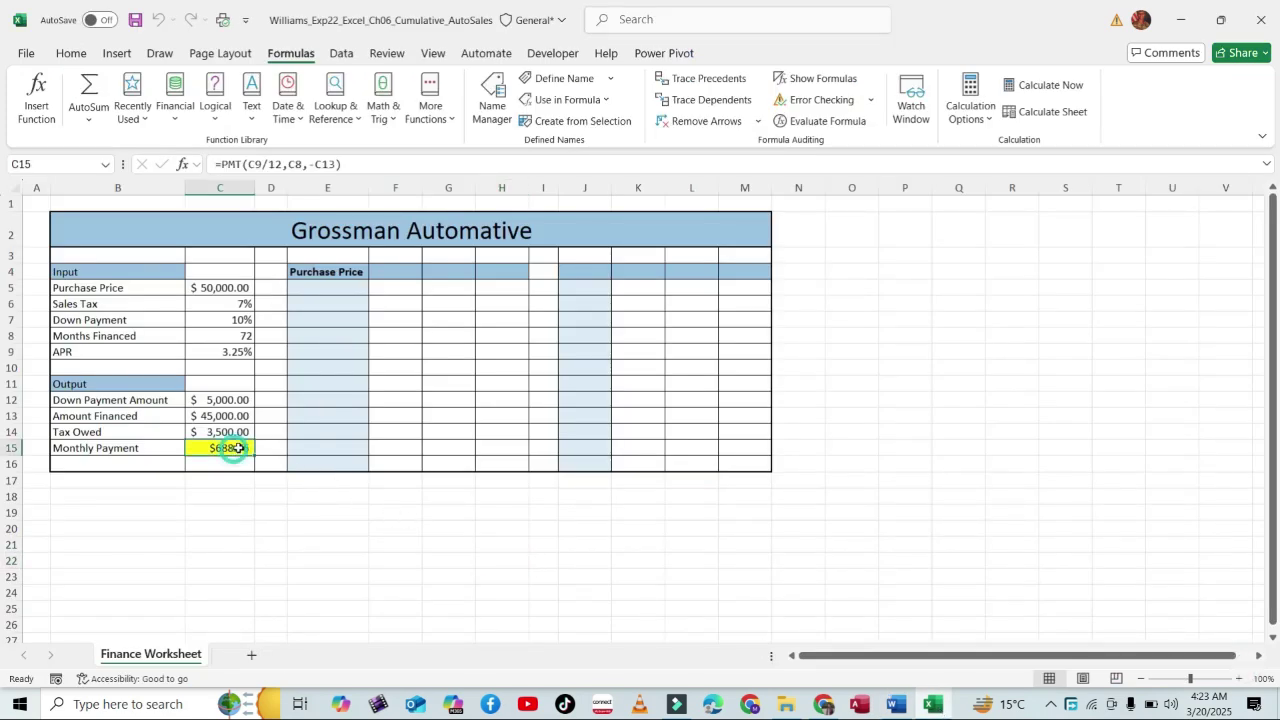
{"action": "left_click", "coordinate": [646, 590]}
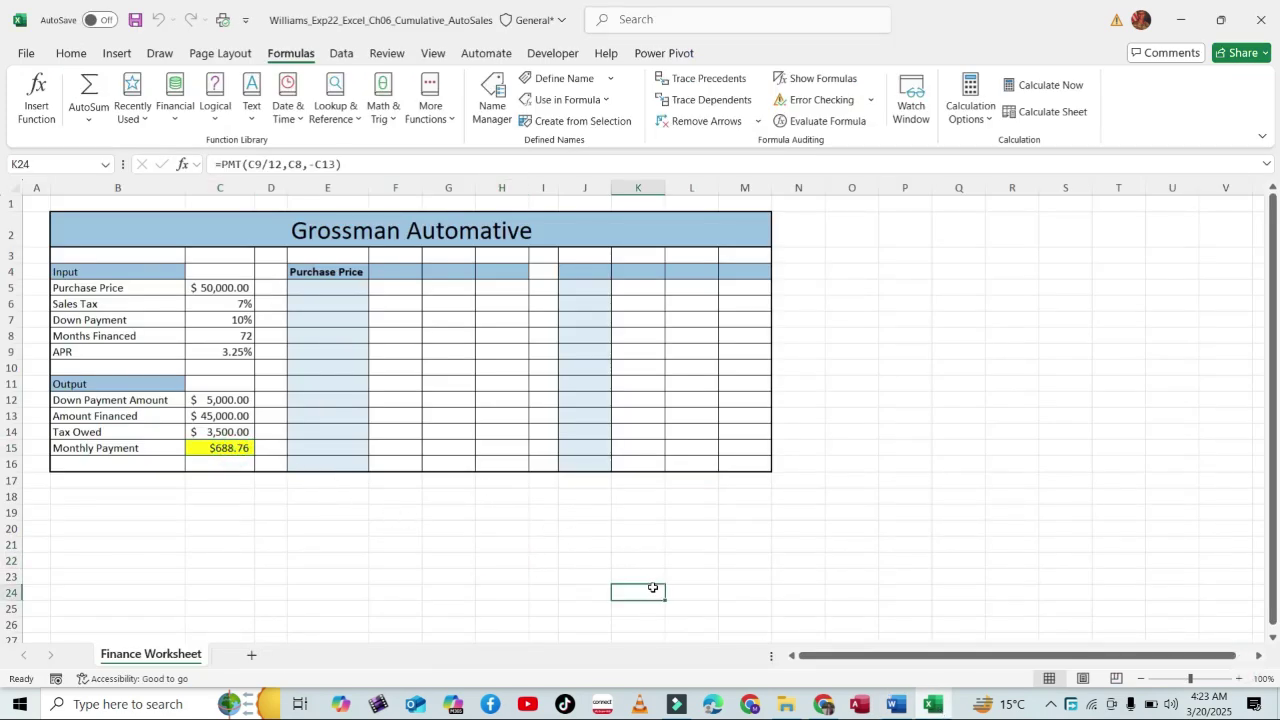
Switch to the Word instructions and remove the highlight from the step 2 text.
{"action": "left_click", "coordinate": [897, 705]}
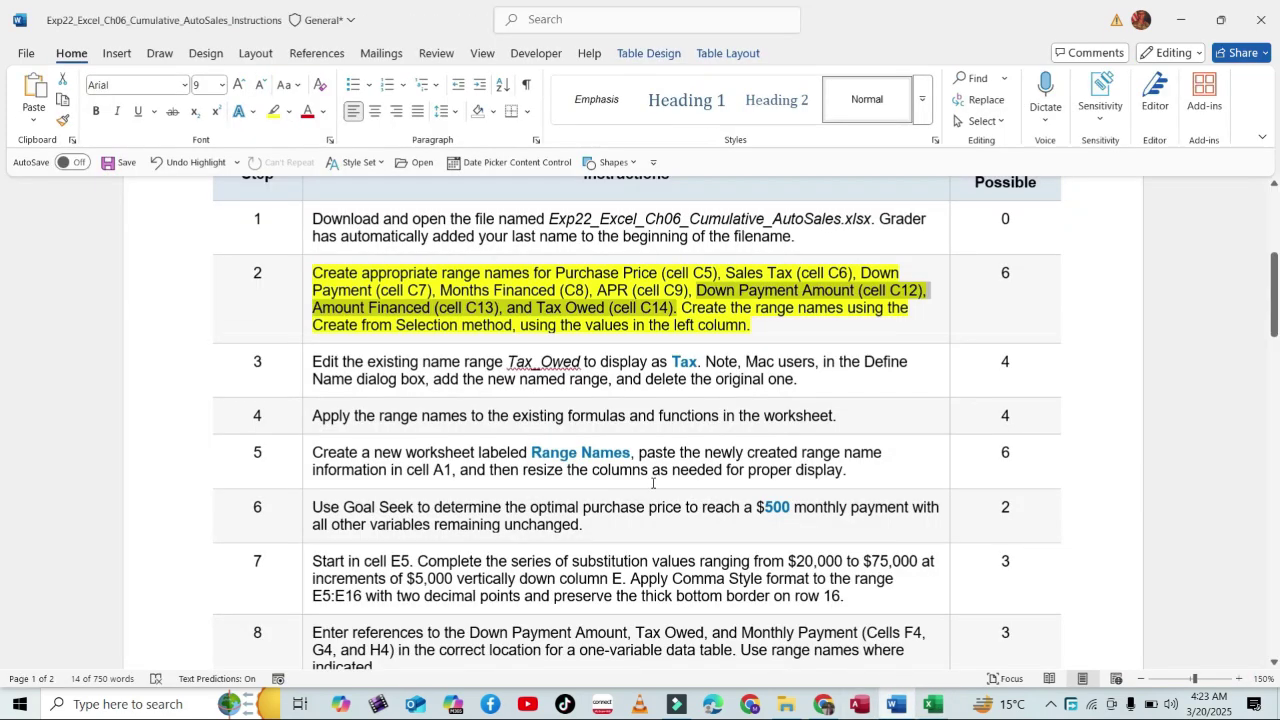
{"action": "left_click", "coordinate": [305, 340]}
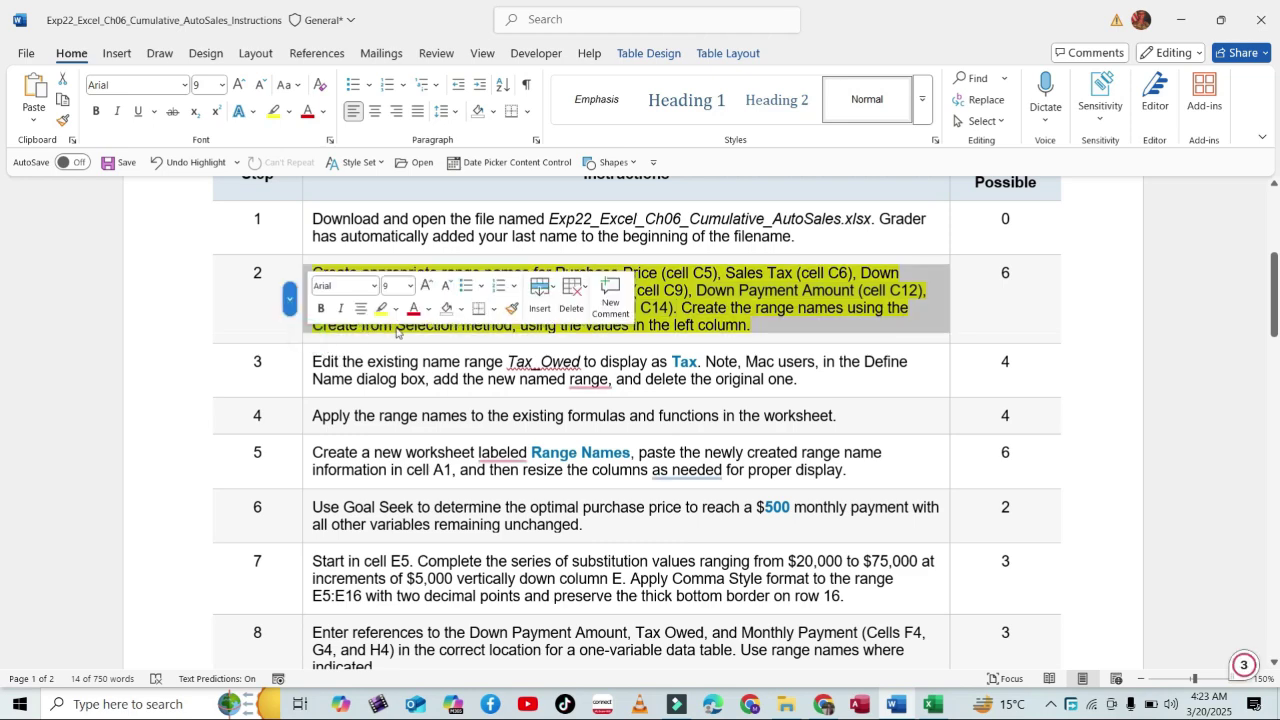
{"action": "left_click", "coordinate": [396, 311]}
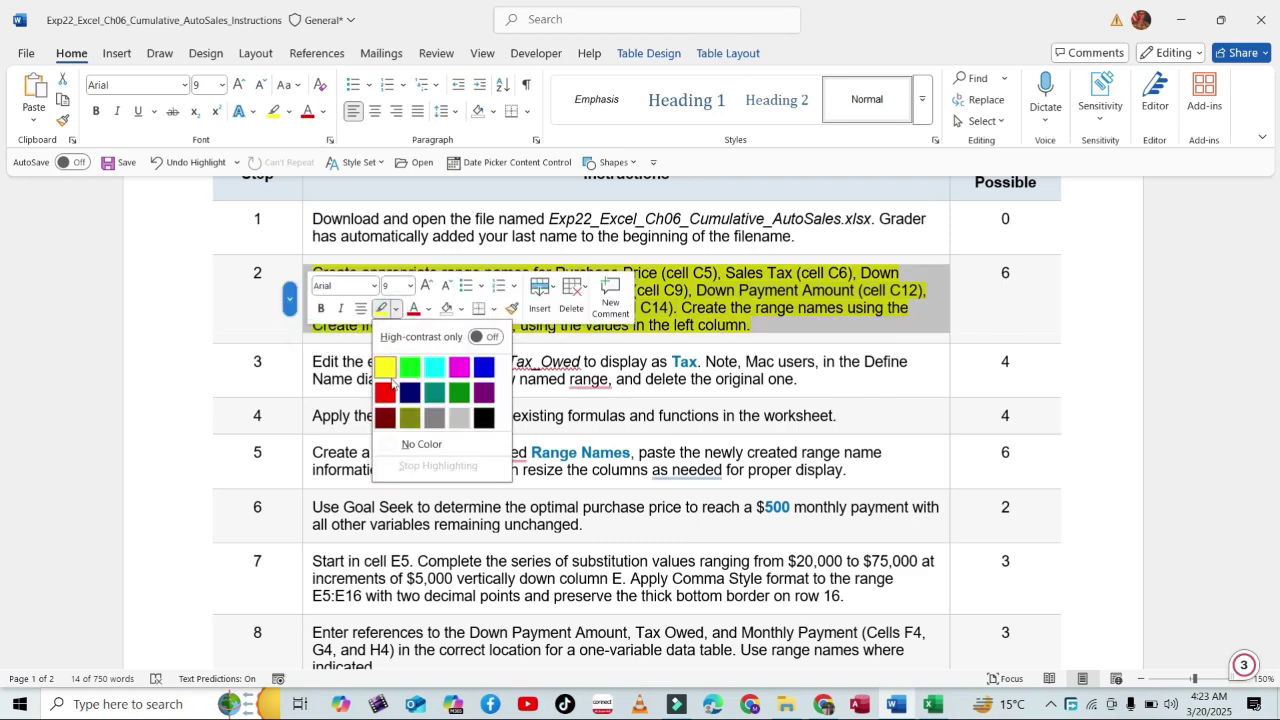
{"action": "left_click", "coordinate": [410, 442]}
Highlight the step 3 text about editing the Tax_Owed range name in yellow and read it.
{"action": "left_click", "coordinate": [307, 381]}
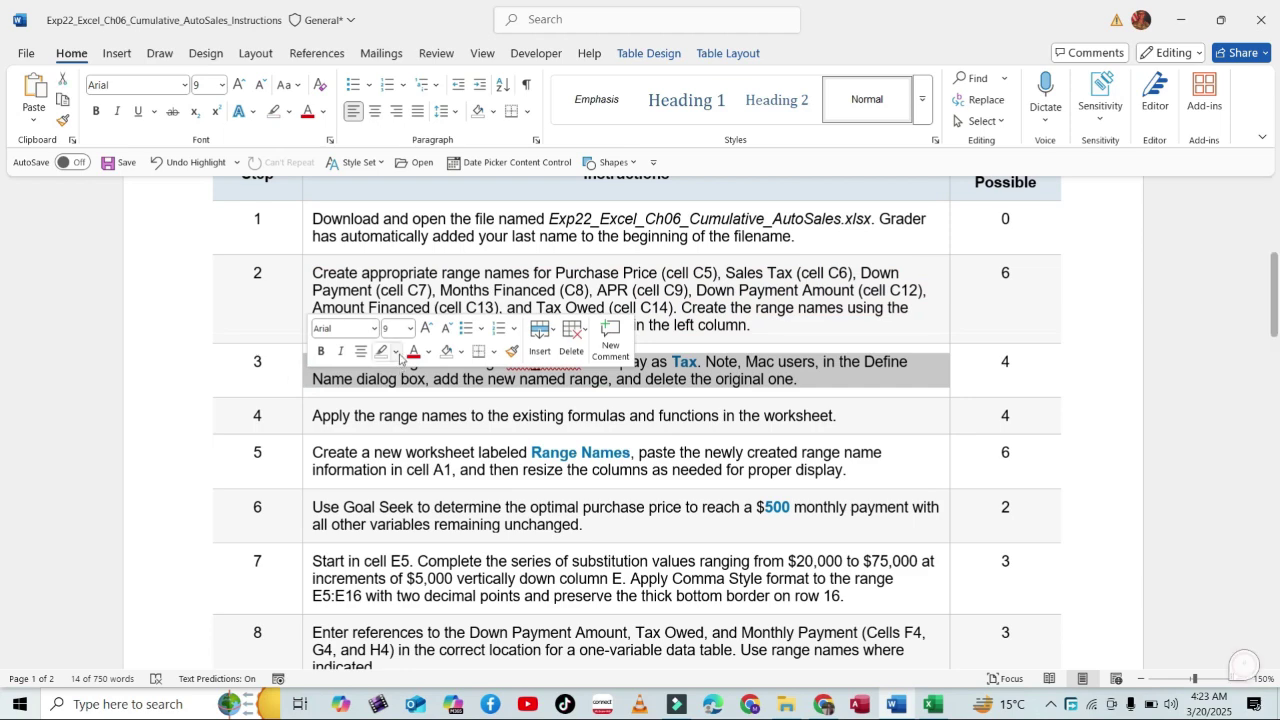
{"action": "left_click", "coordinate": [397, 355]}
{"action": "left_click", "coordinate": [384, 408]}
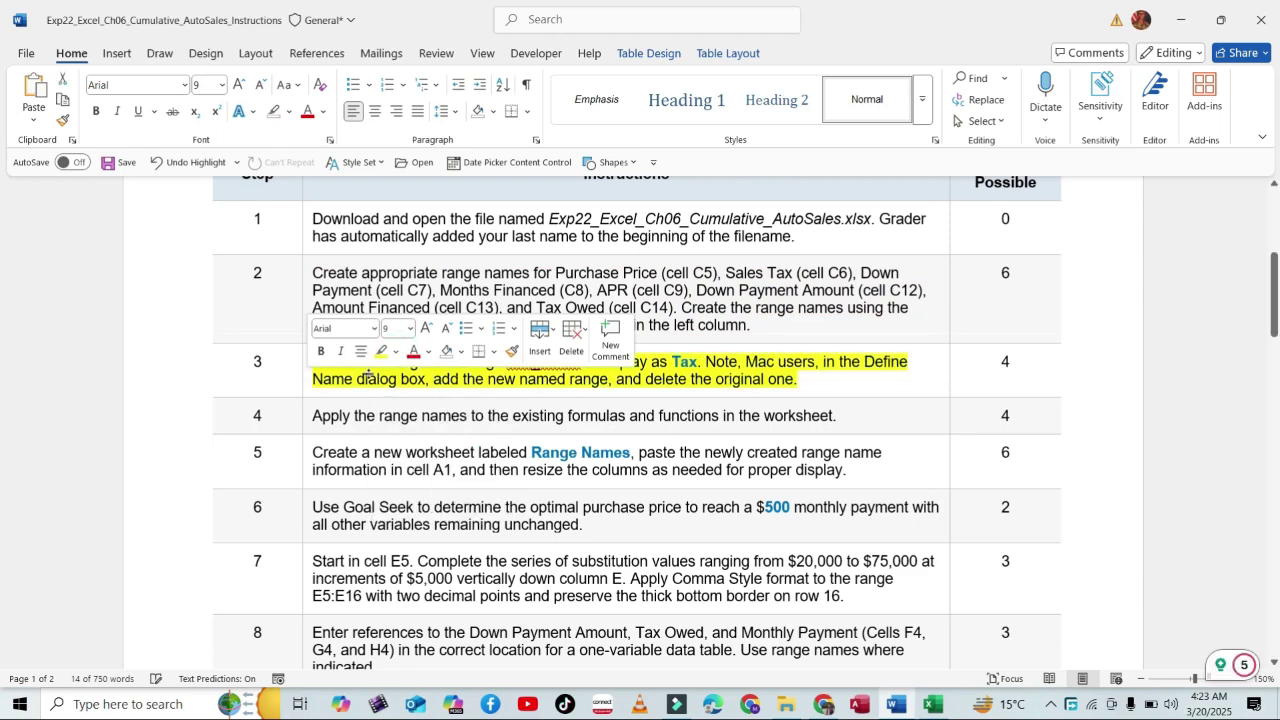
{"action": "left_click", "coordinate": [367, 379]}
{"action": "scroll", "coordinate": [516, 386], "scroll_direction": "down", "scroll_amount": 1}
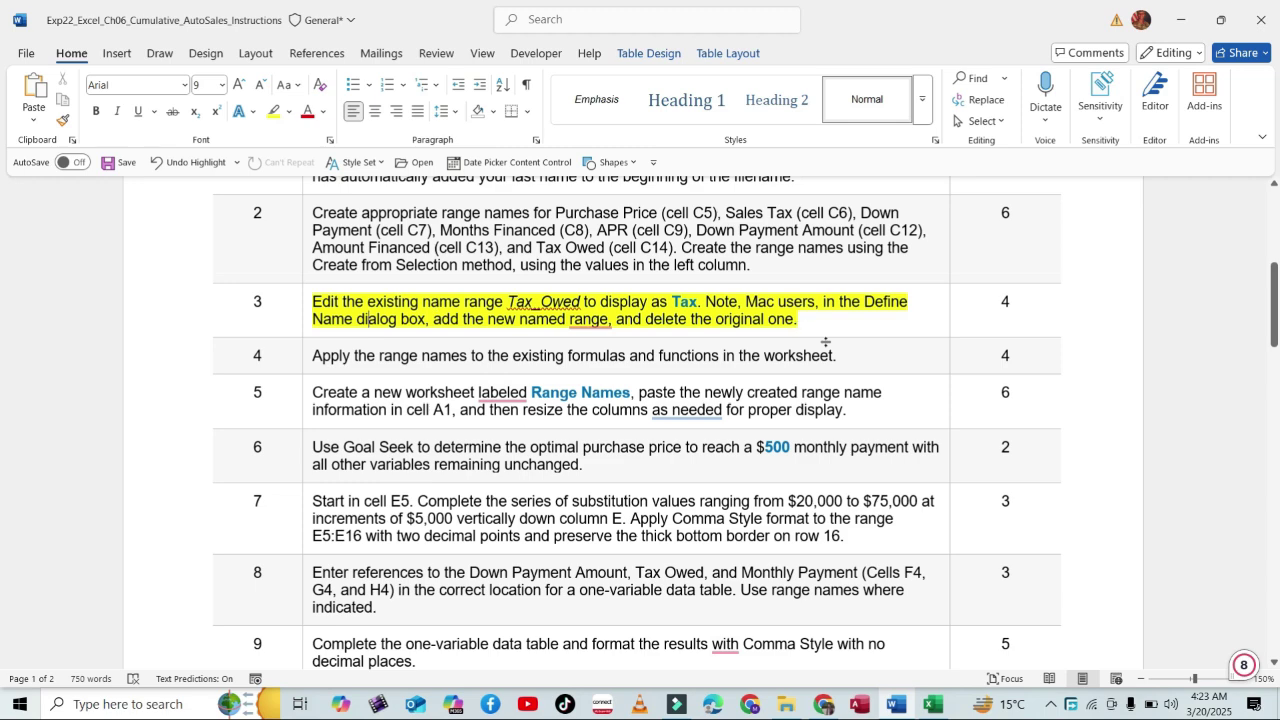
Switch to the Excel workbook and rename the Tax_Owed range name to Tax in the Name Manager.
{"action": "left_click", "coordinate": [932, 704]}
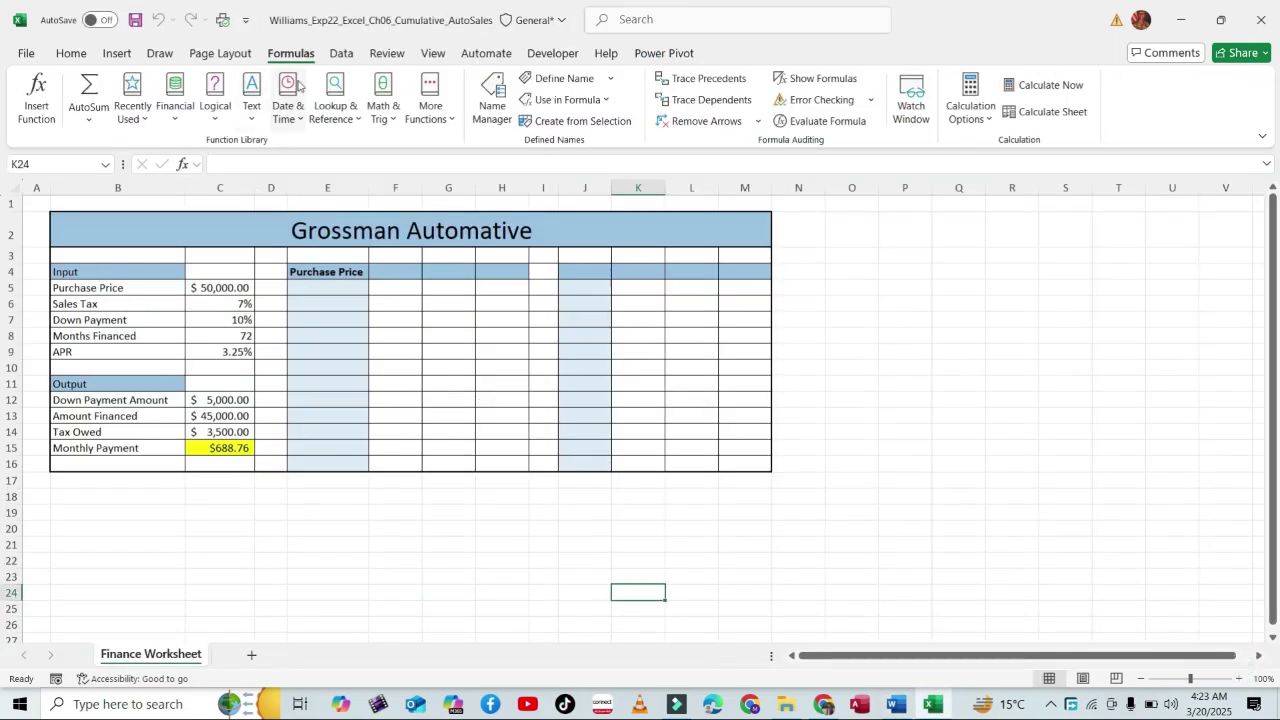
{"action": "left_click", "coordinate": [492, 105]}
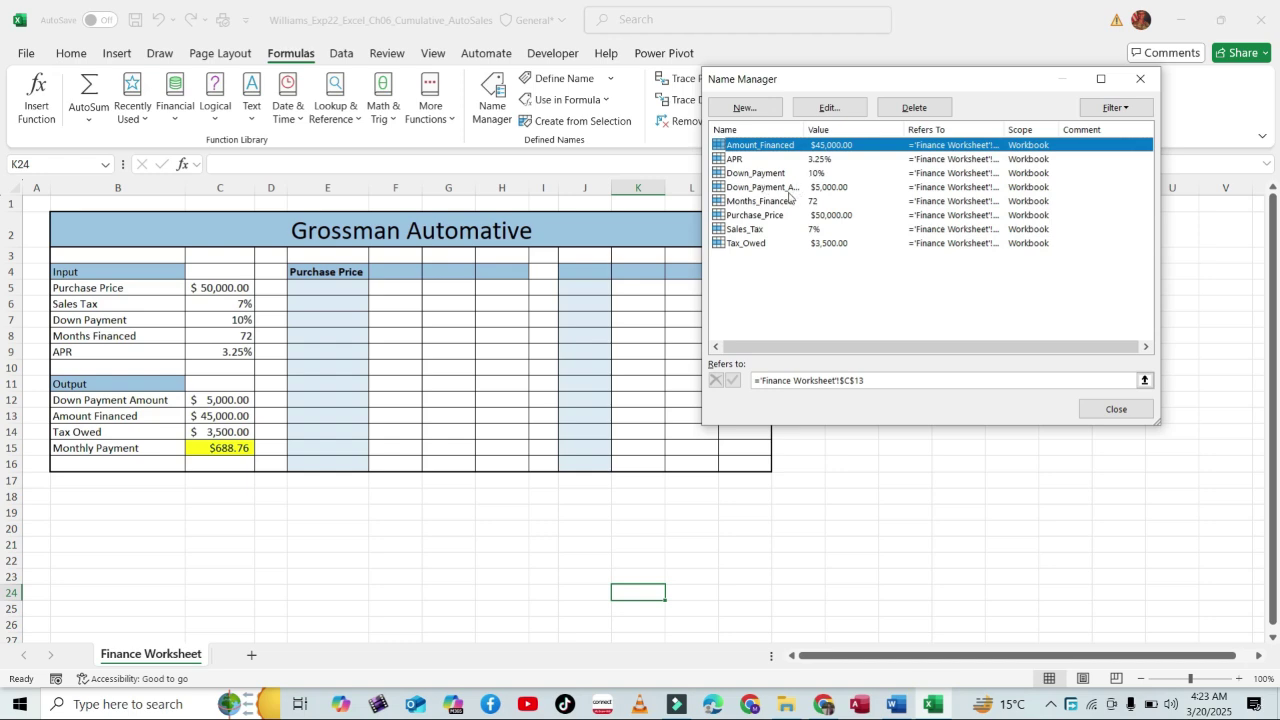
{"action": "left_click", "coordinate": [757, 230]}
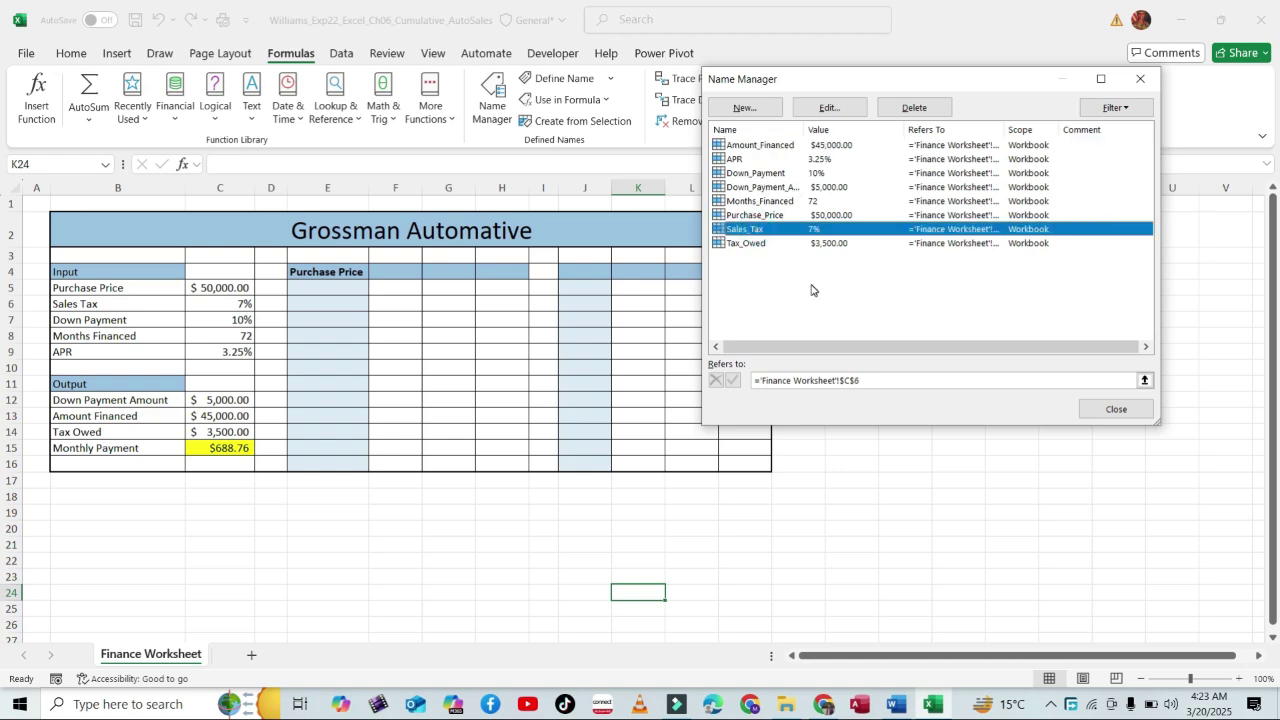
{"action": "left_click", "coordinate": [762, 246]}
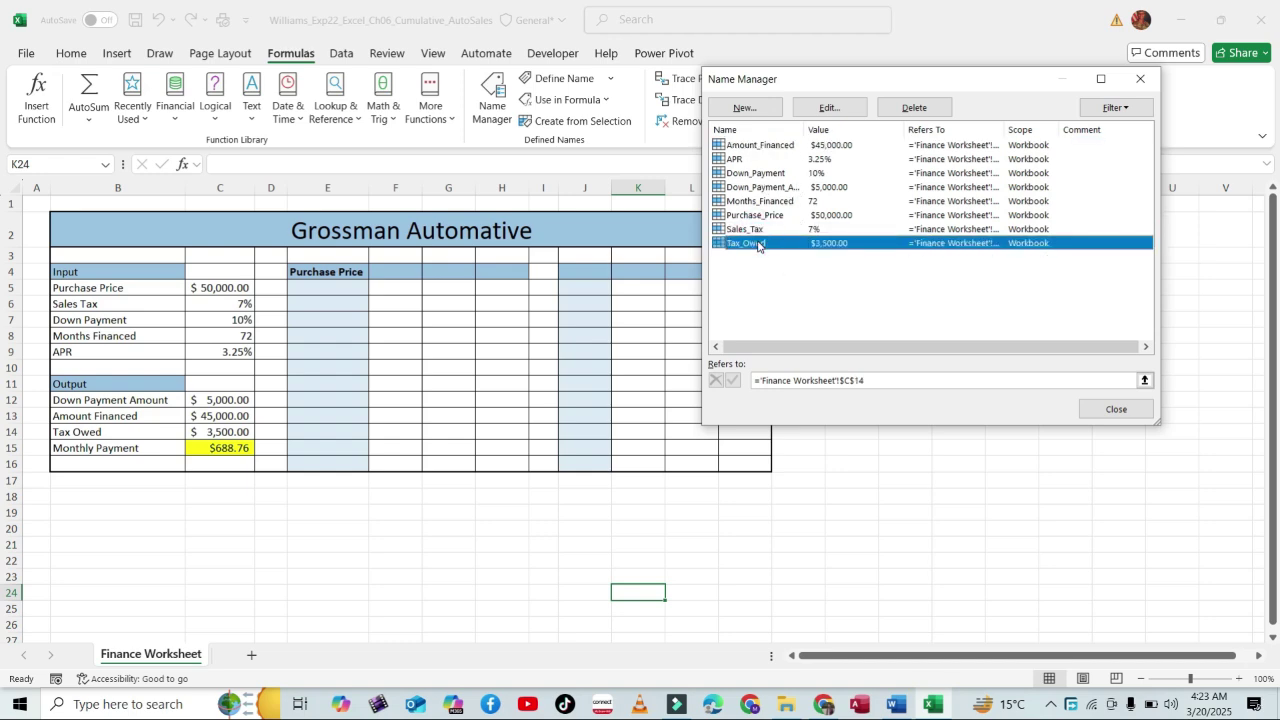
{"action": "left_click", "coordinate": [897, 704]}
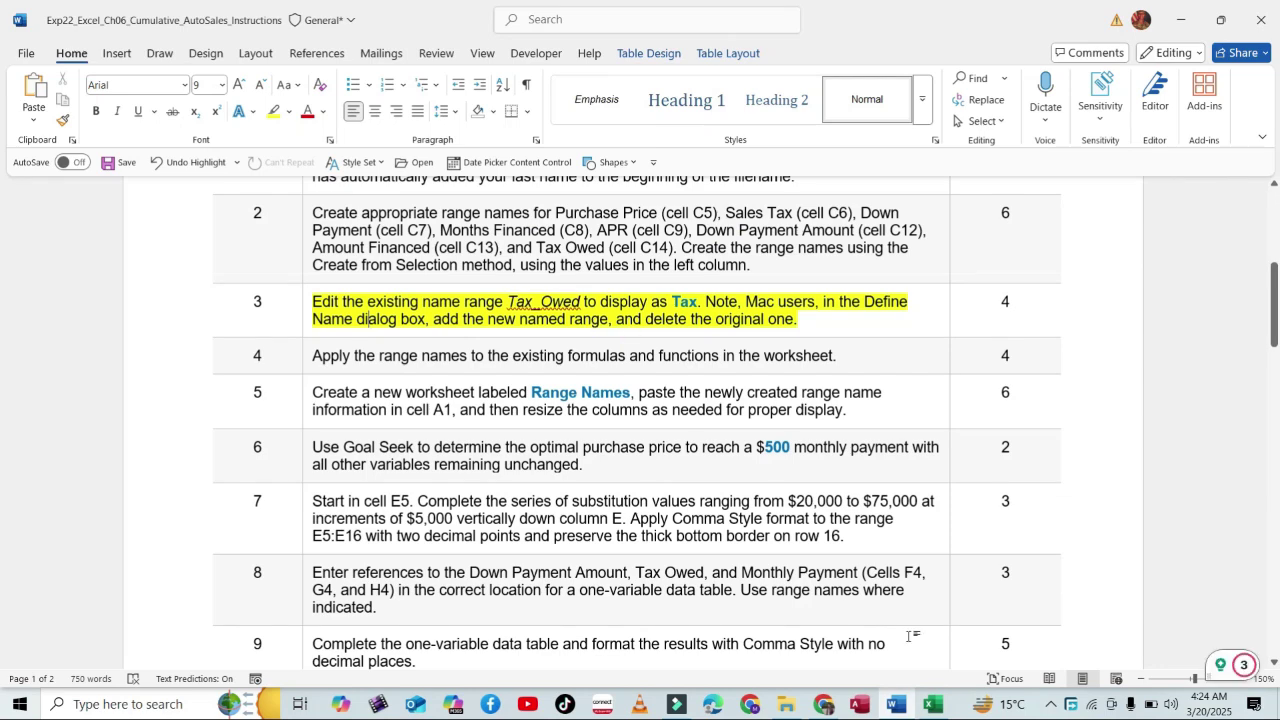
{"action": "left_click", "coordinate": [933, 704]}
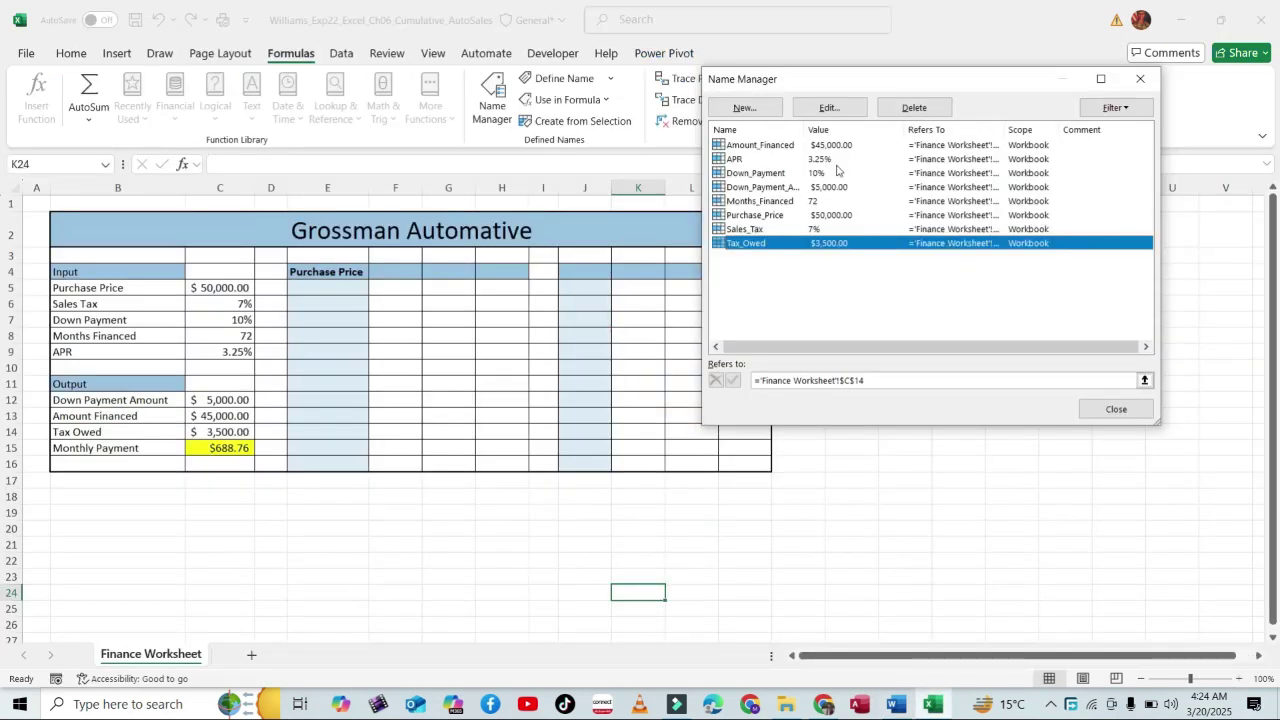
{"action": "left_click", "coordinate": [829, 107]}
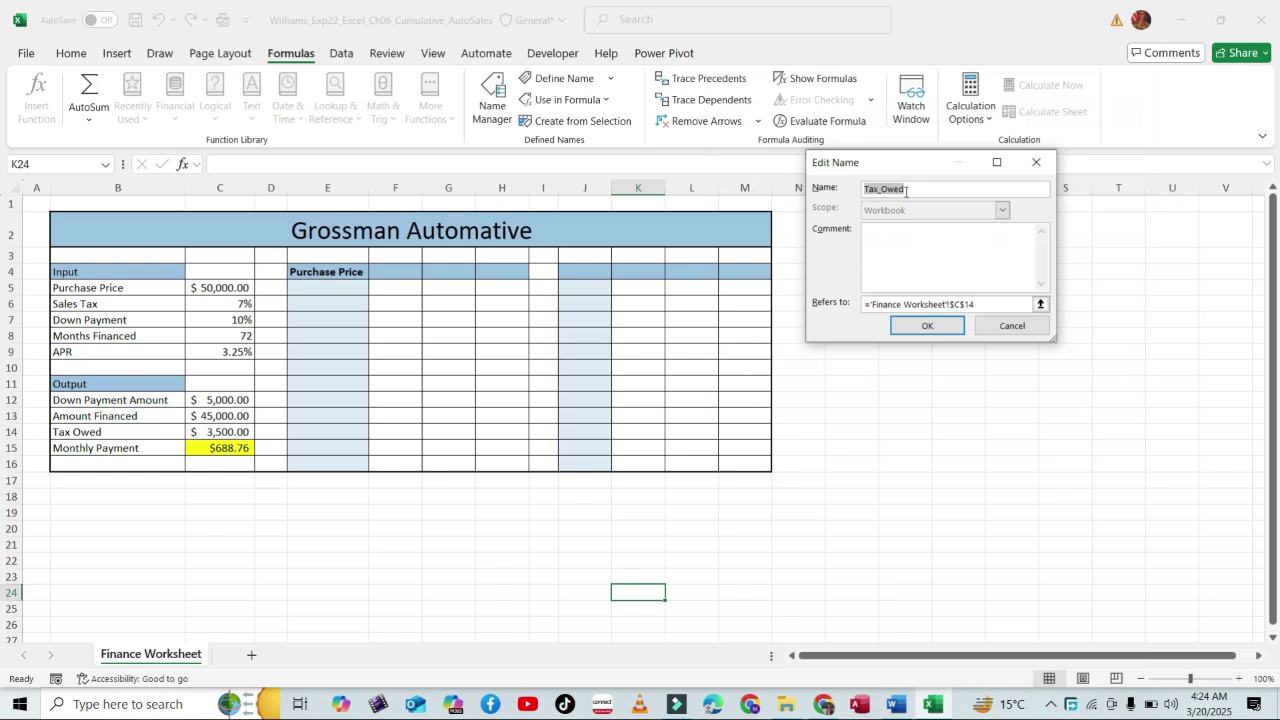
{"action": "type", "text": "Tax"}
{"action": "left_click", "coordinate": [936, 327]}
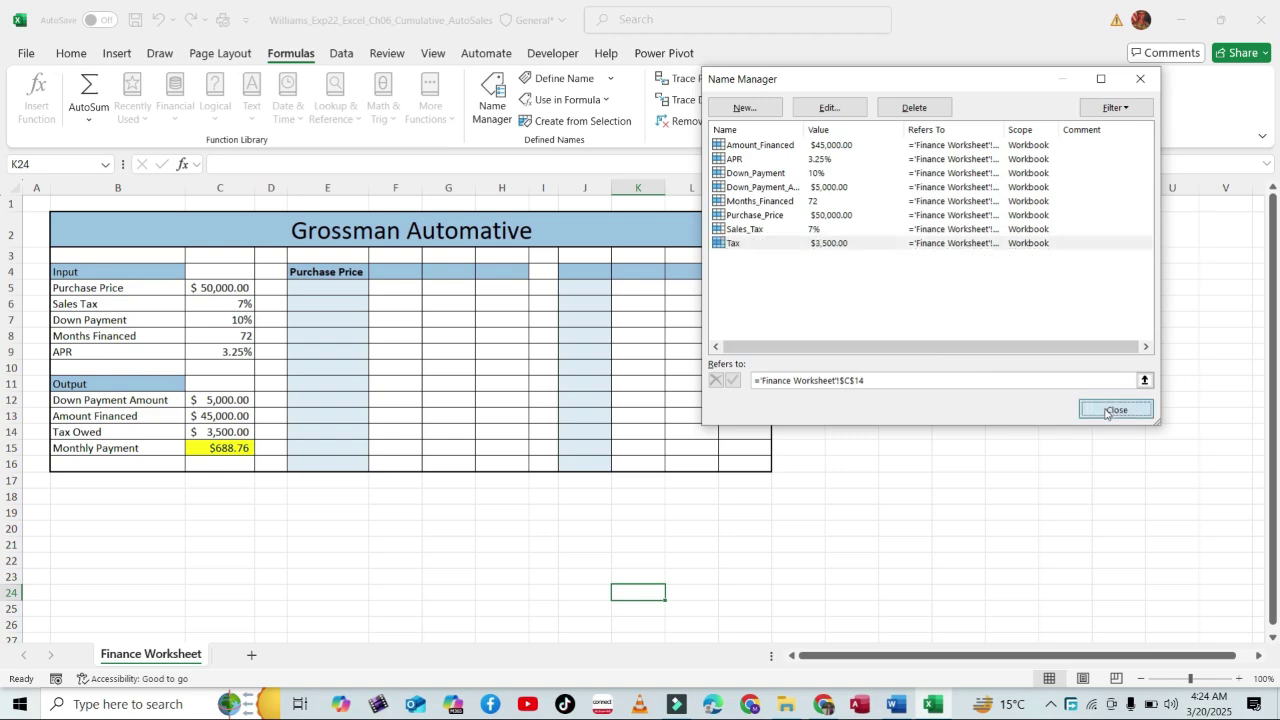
{"action": "left_click", "coordinate": [1110, 410]}
Switch to the Word instructions and remove the highlight from the step 3 text.
{"action": "left_click", "coordinate": [897, 705]}
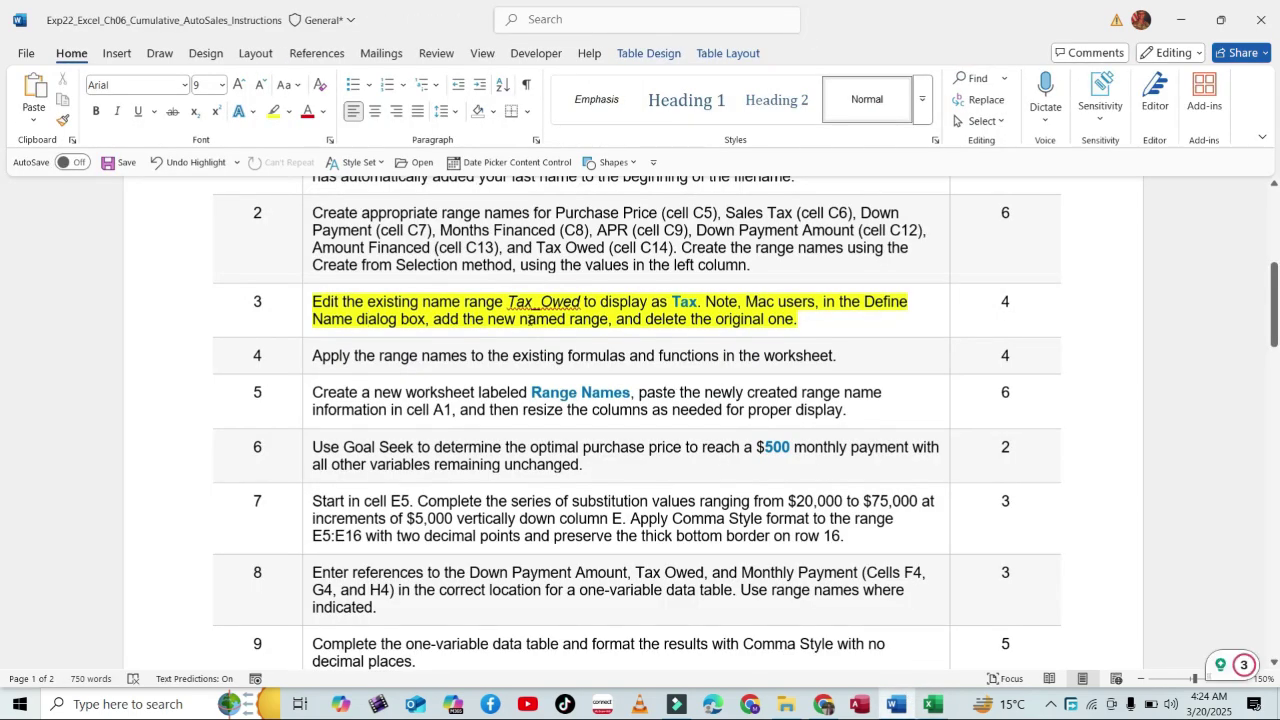
{"action": "left_click", "coordinate": [304, 335]}
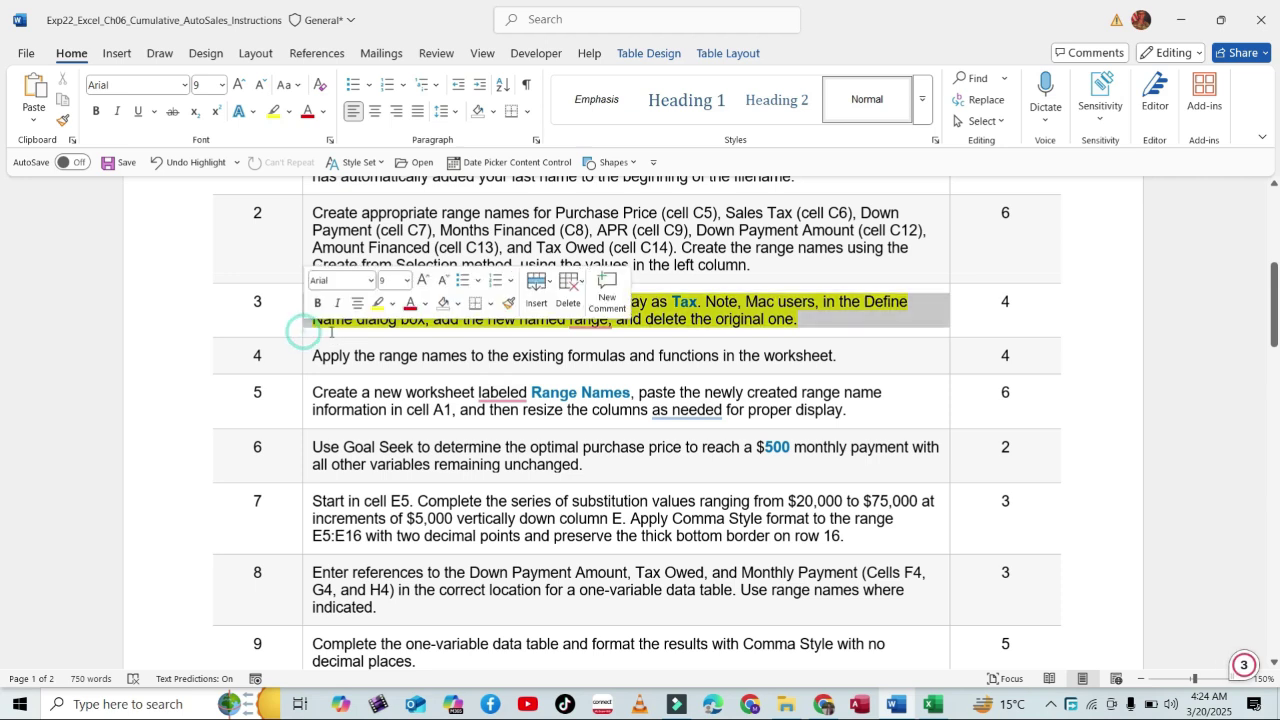
{"action": "left_click", "coordinate": [392, 305]}
{"action": "left_click", "coordinate": [385, 440]}
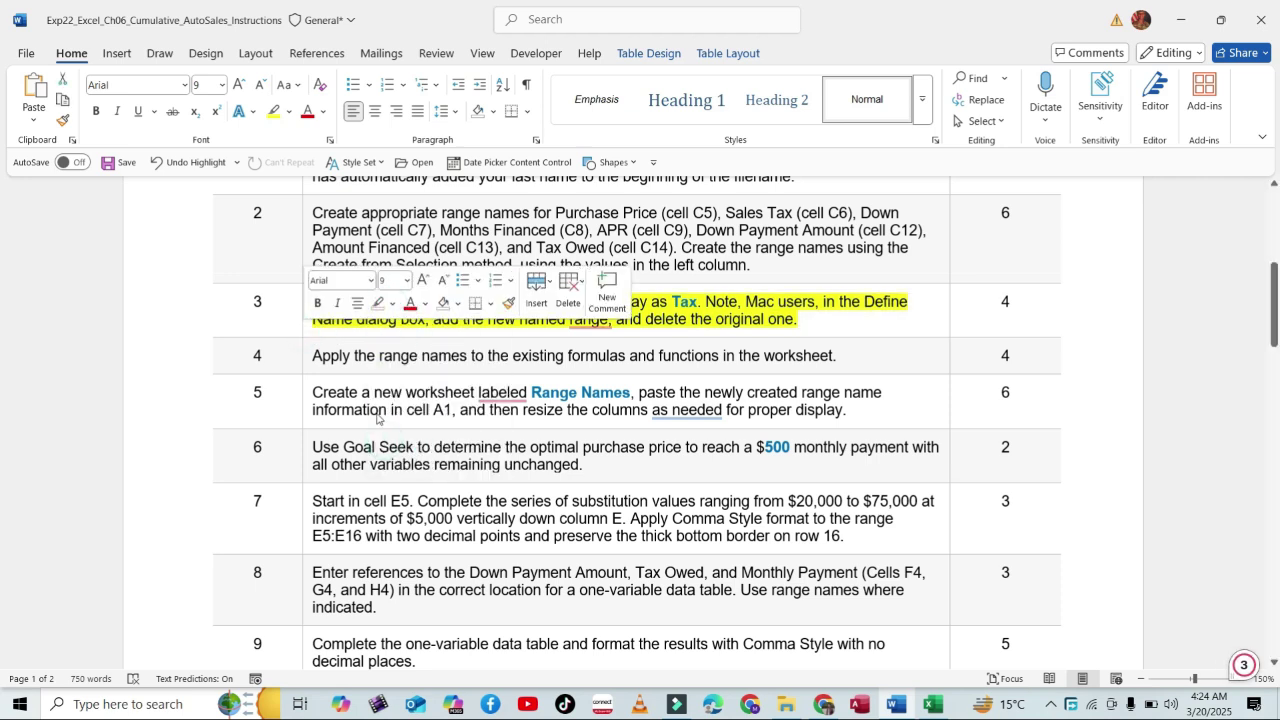
Highlight the step 4 text about applying range names to existing formulas in yellow and read it.
{"action": "left_click", "coordinate": [303, 357]}
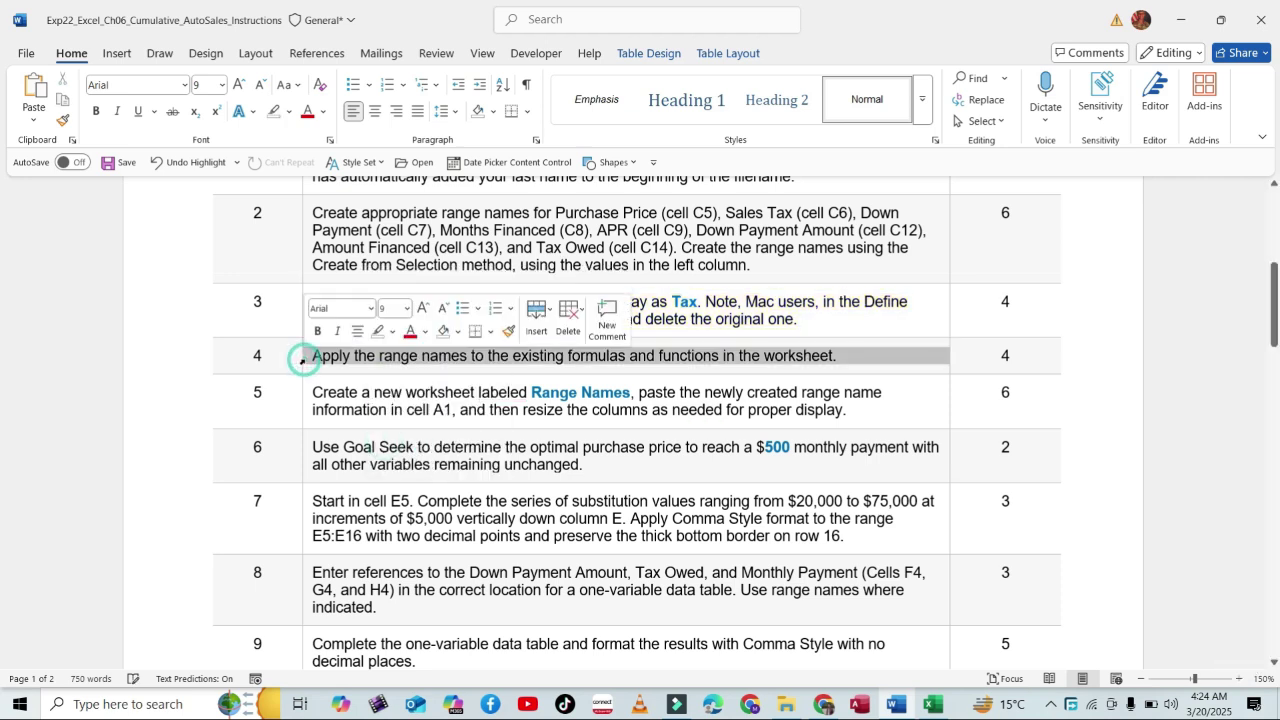
{"action": "left_click", "coordinate": [392, 331]}
{"action": "left_click", "coordinate": [379, 387]}
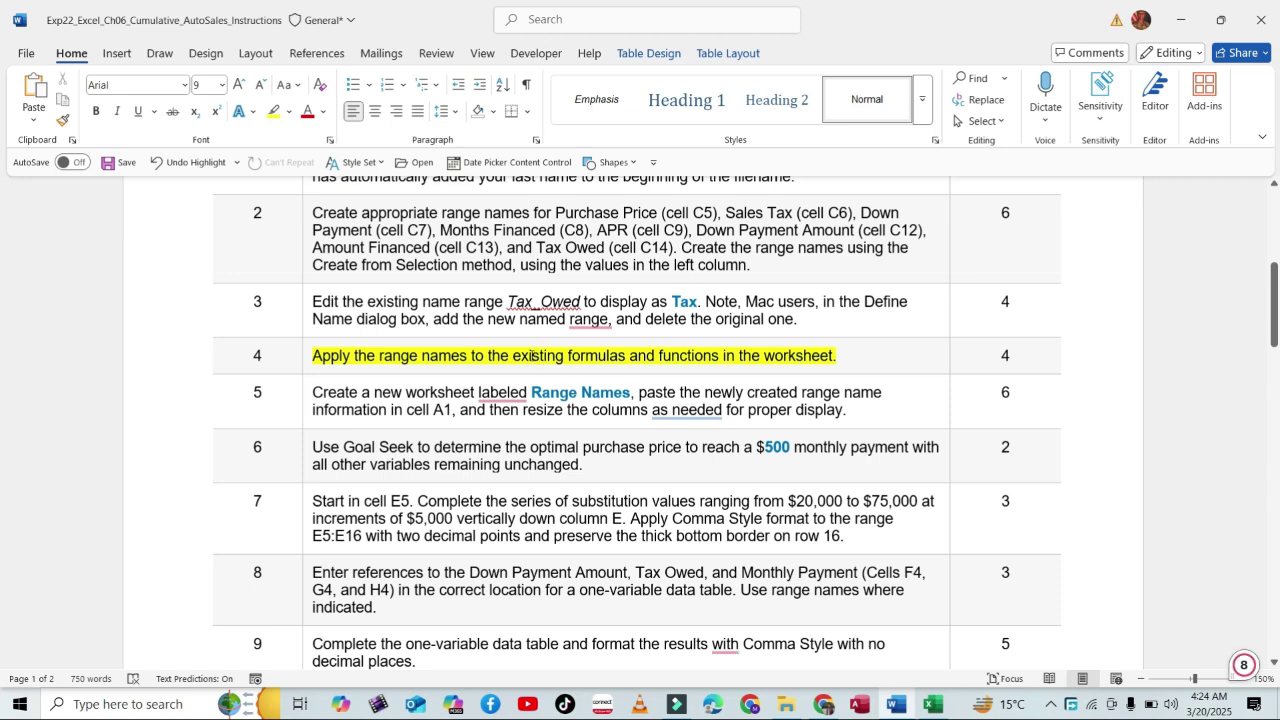
{"action": "scroll", "coordinate": [395, 355], "scroll_direction": "down", "scroll_amount": 1}
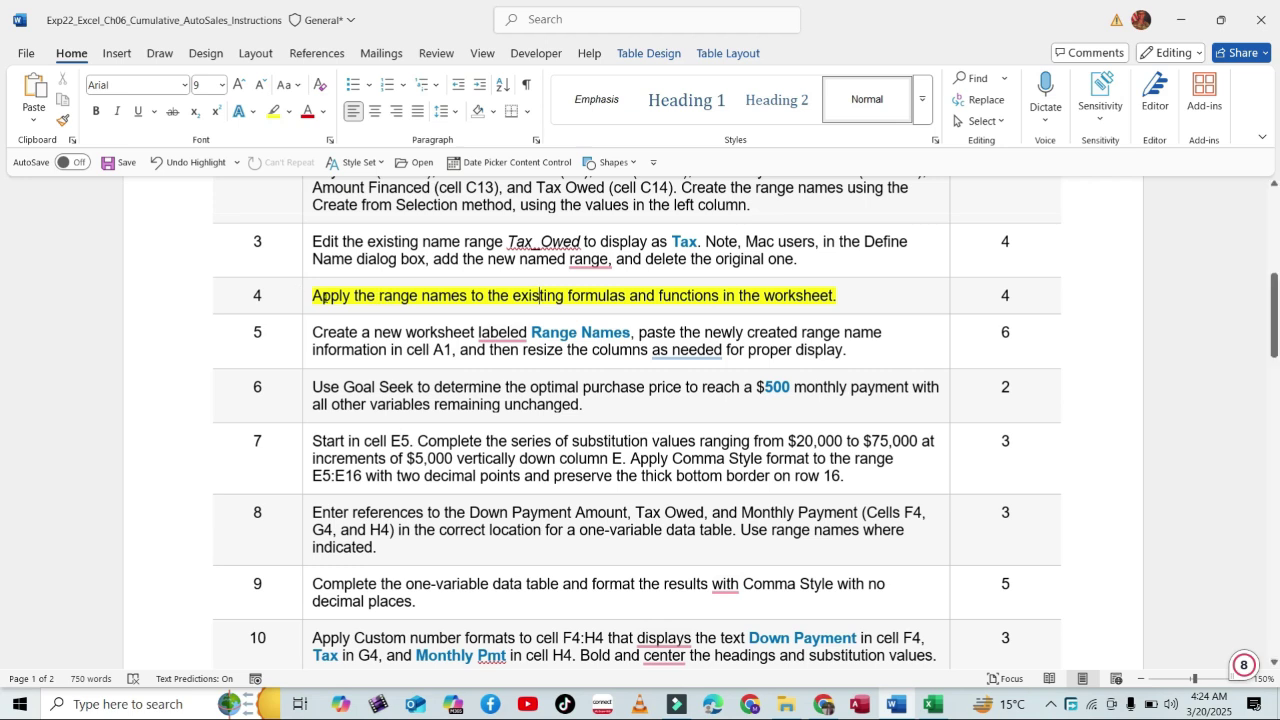
{"action": "left_click_drag", "start_coordinate": [313, 296], "coordinate": [836, 293]}
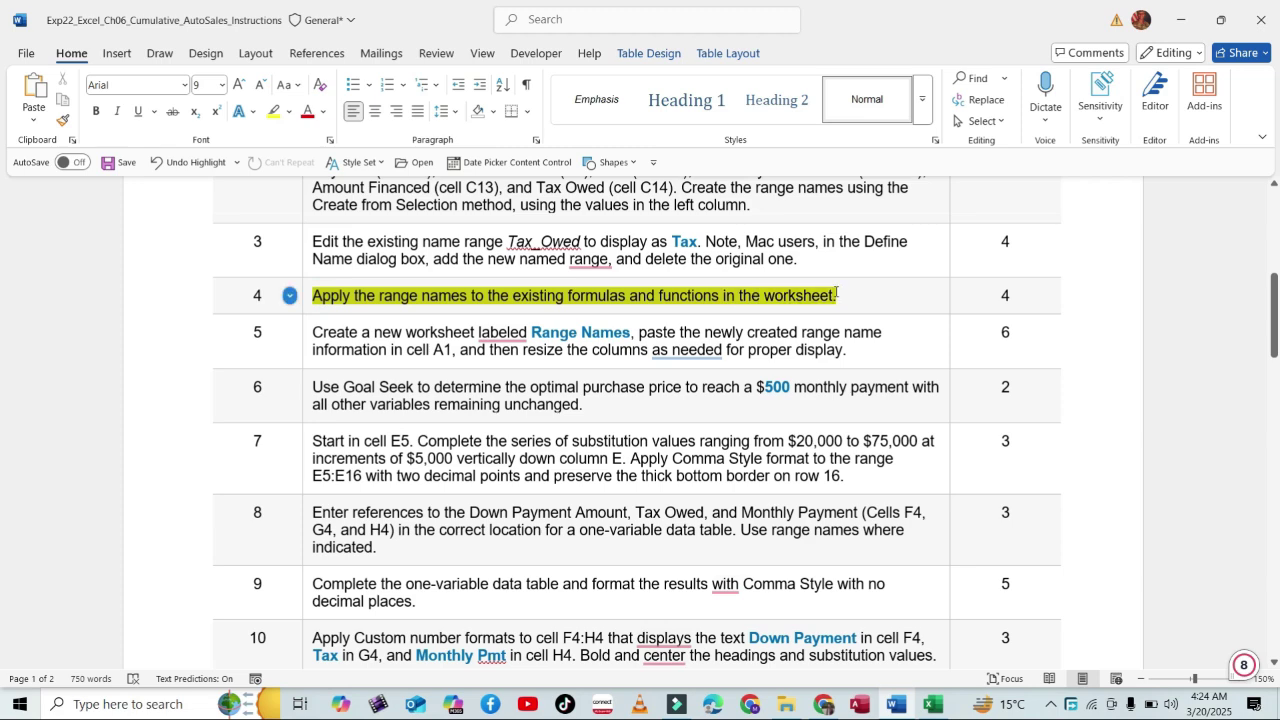
{"action": "triple_click", "coordinate": [559, 298]}
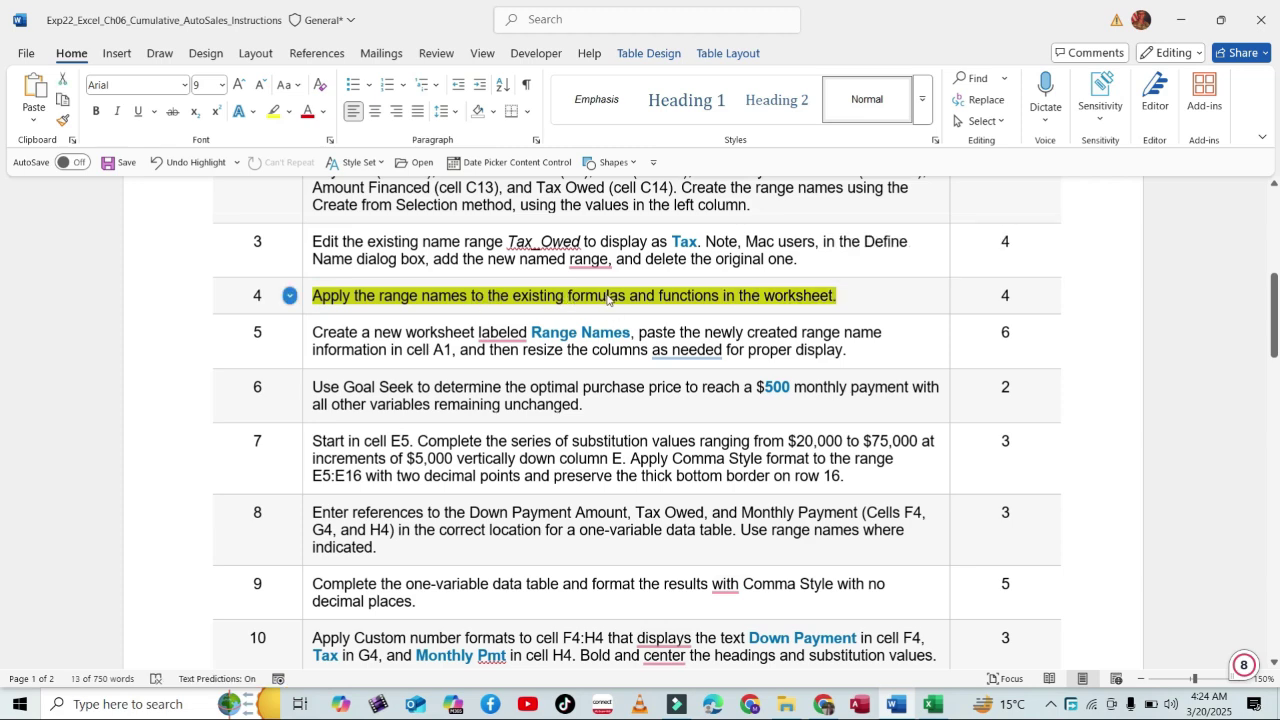
{"action": "left_click", "coordinate": [648, 301]}
Switch to Excel and check the range names of the input cells from Purchase Price to APR (C5:C9).
{"action": "left_click", "coordinate": [933, 704]}
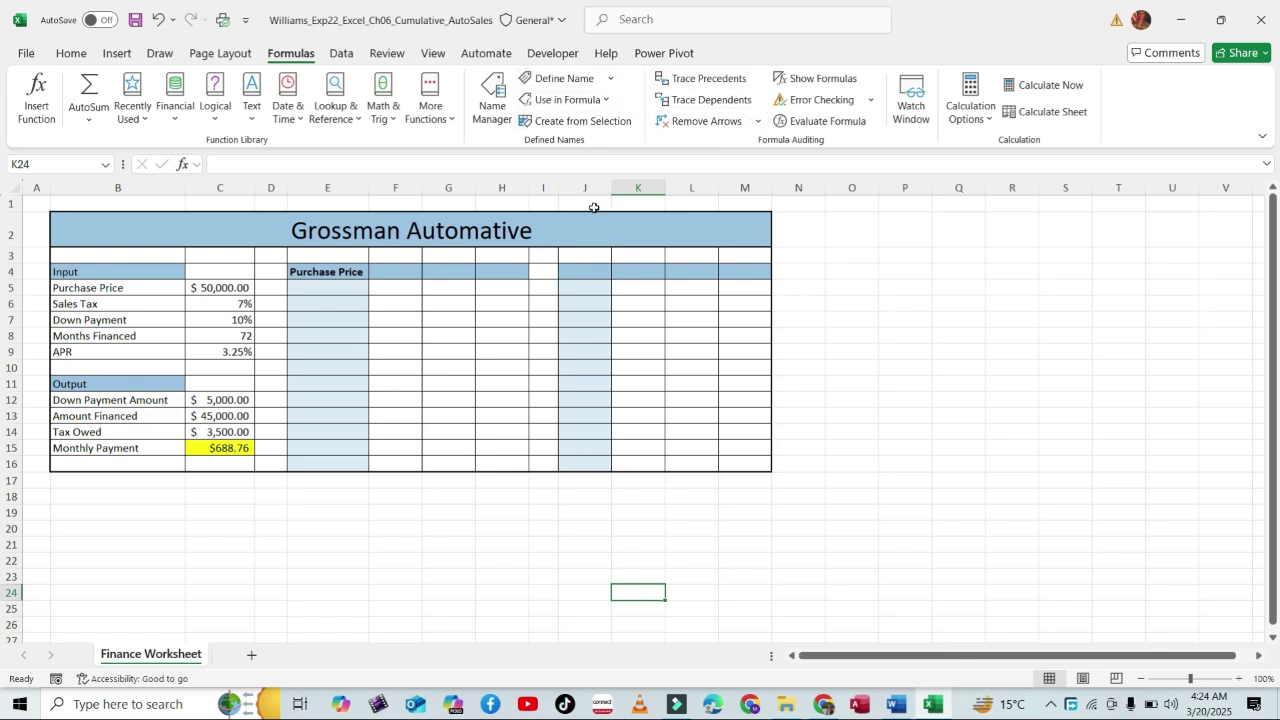
{"action": "left_click", "coordinate": [214, 287]}
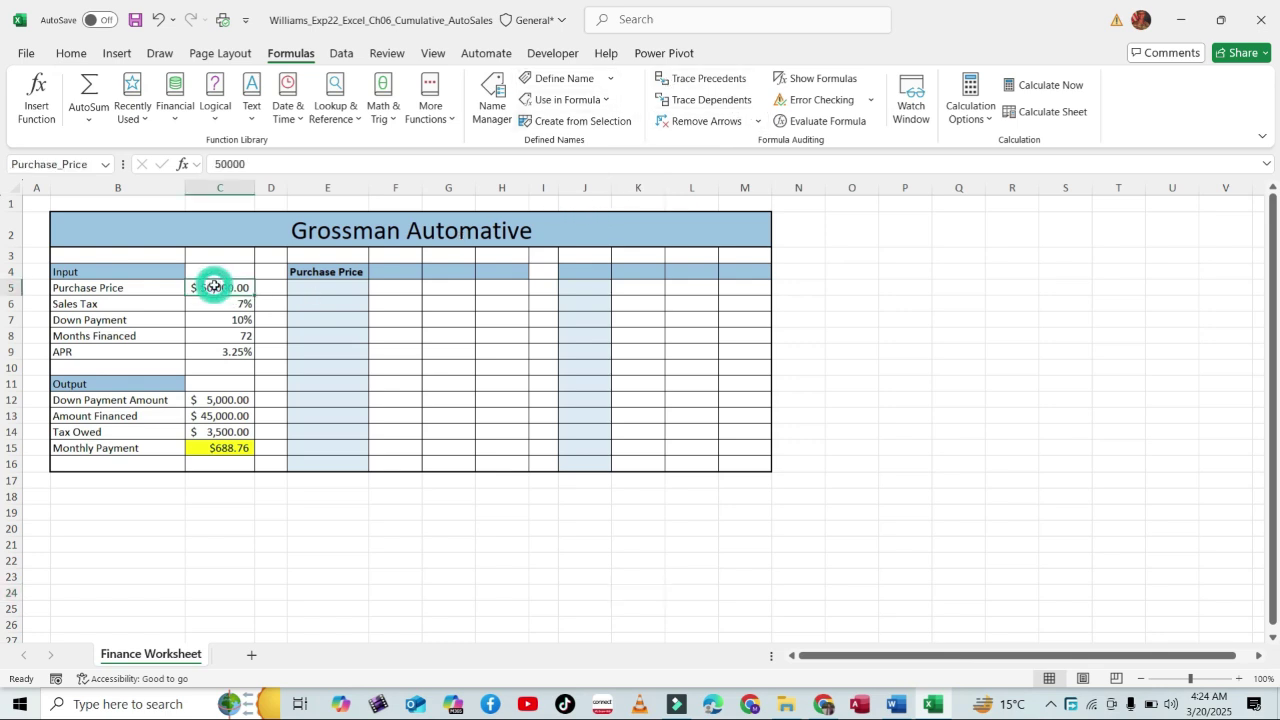
{"action": "left_click", "coordinate": [229, 300]}
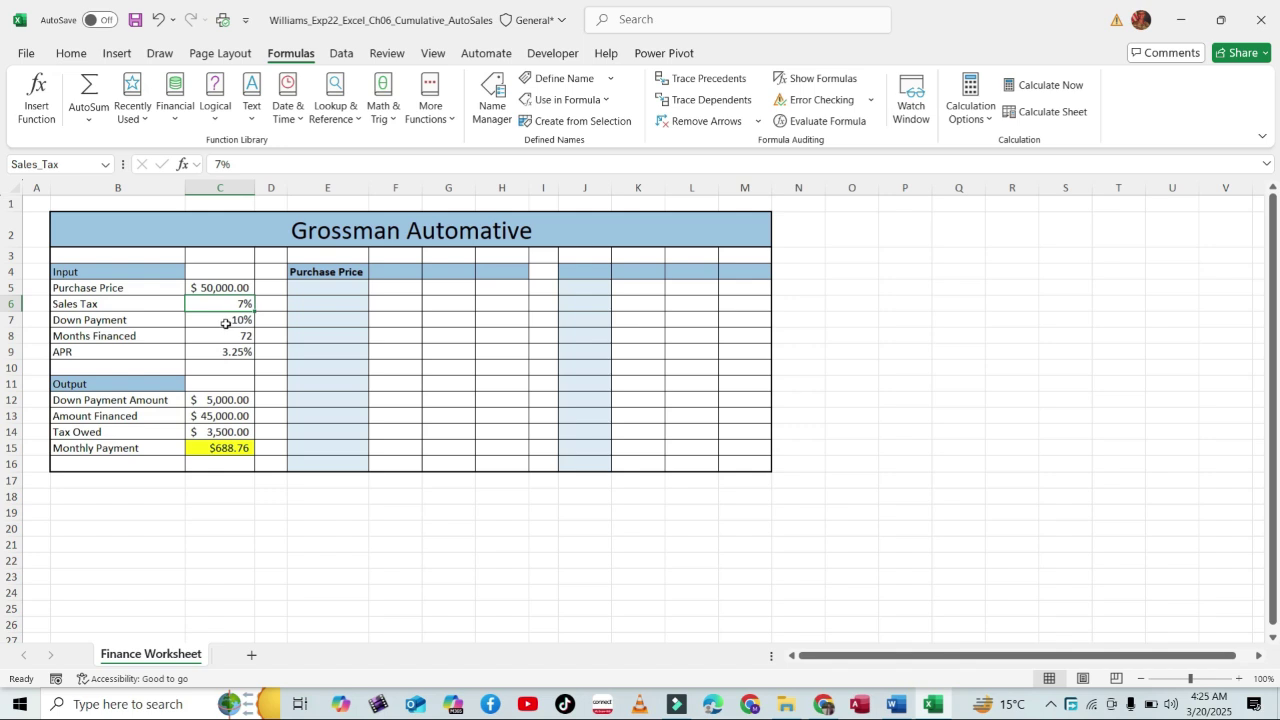
{"action": "left_click", "coordinate": [226, 322]}
{"action": "left_click", "coordinate": [223, 332]}
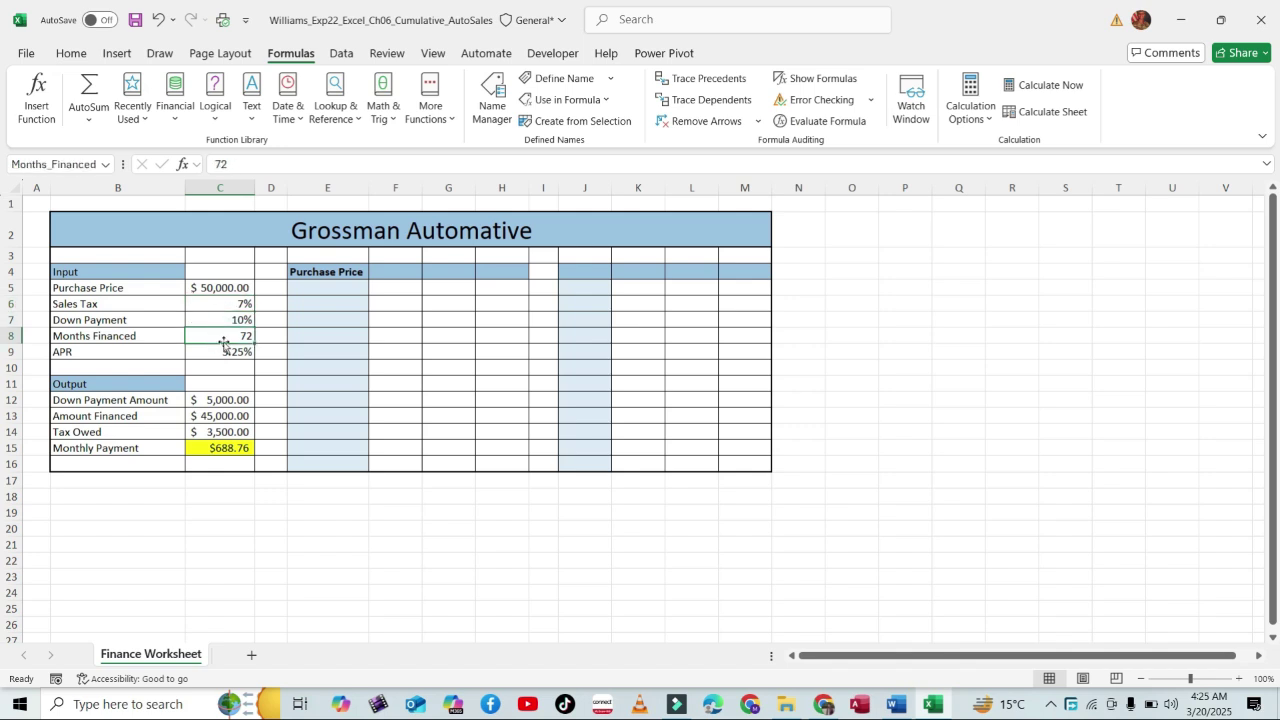
{"action": "left_click", "coordinate": [223, 349]}
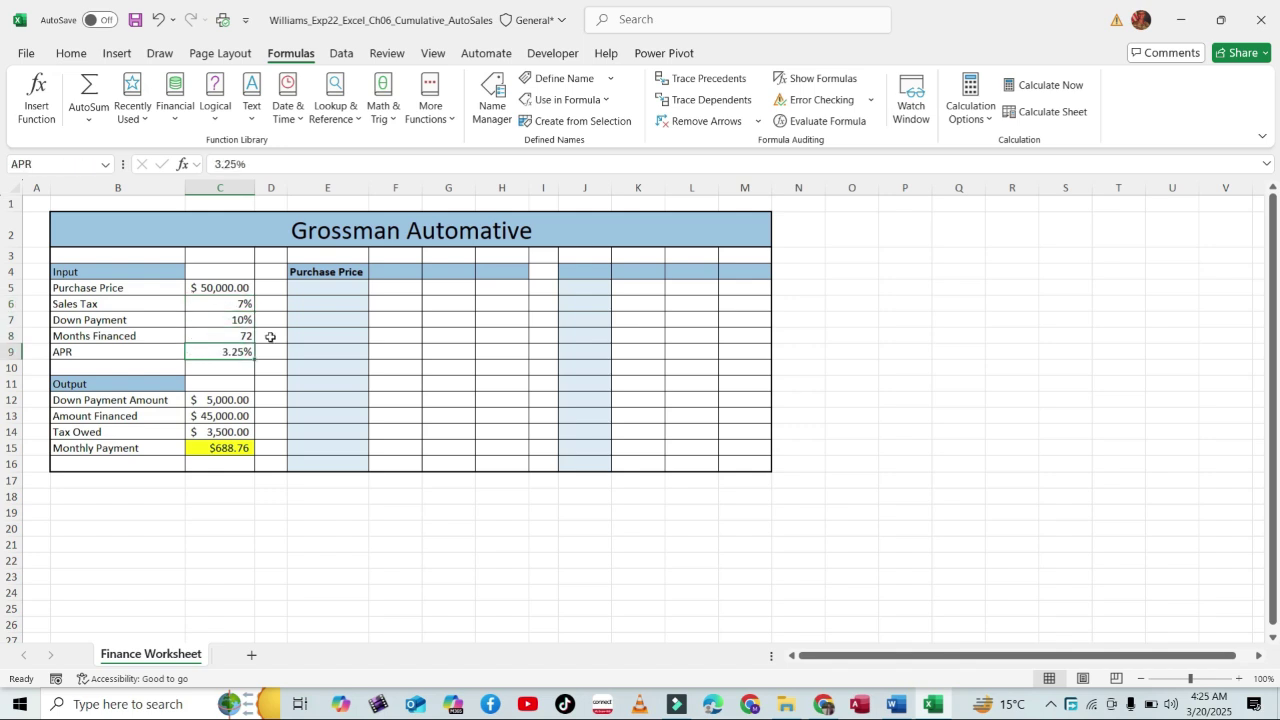
Show the worksheet formulas and change the Down Payment Amount formula in C12 to =Purchase_Price*Down_Payment.
{"action": "left_click", "coordinate": [815, 78]}
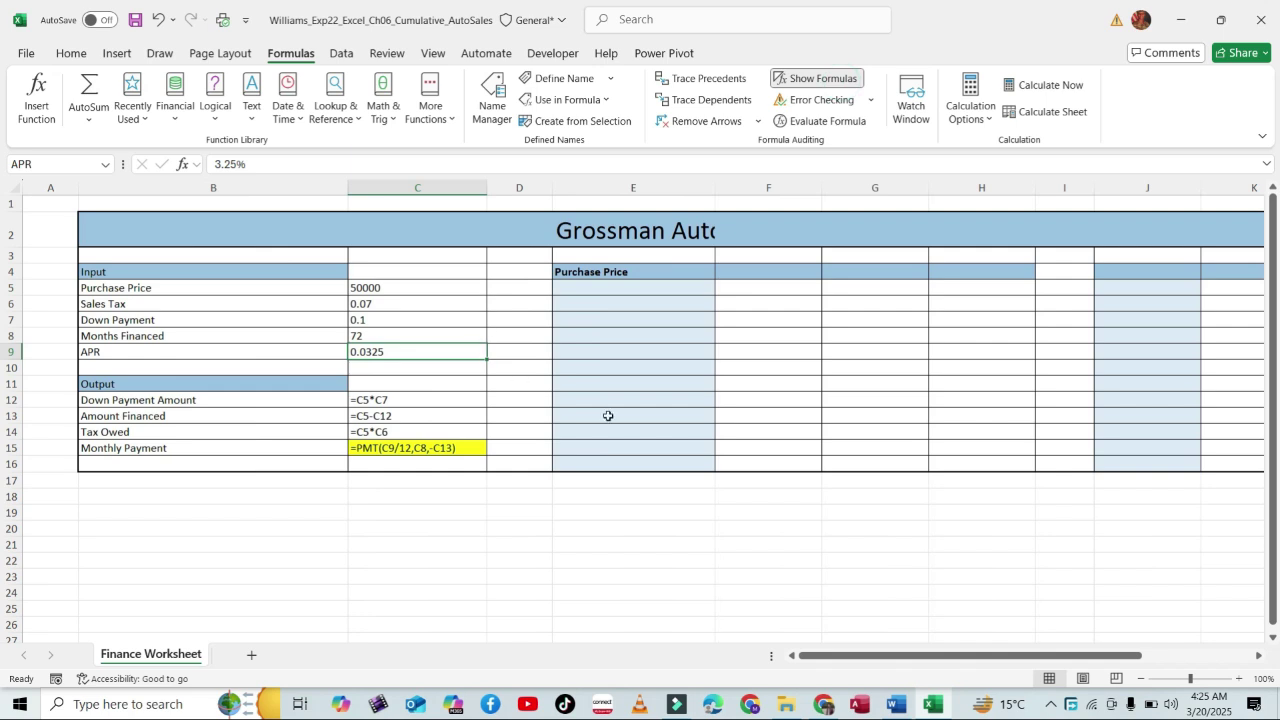
{"action": "left_click", "coordinate": [408, 398]}
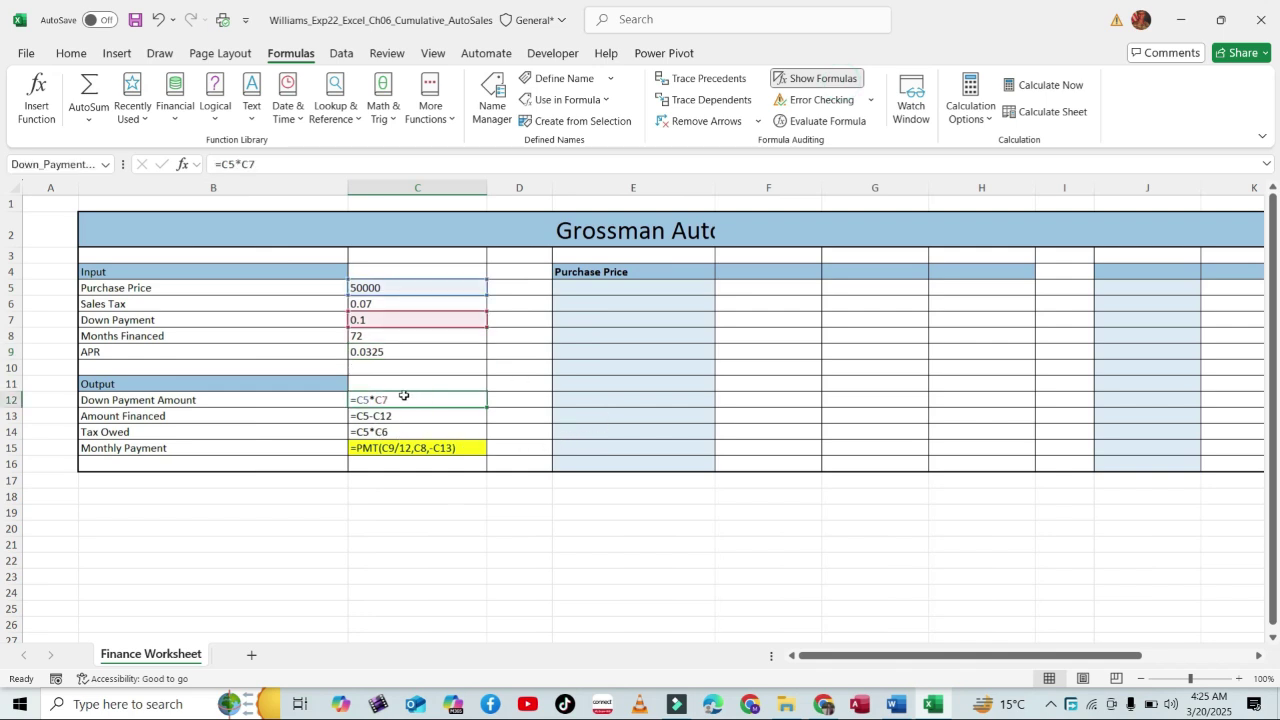
{"action": "left_click", "coordinate": [229, 164]}
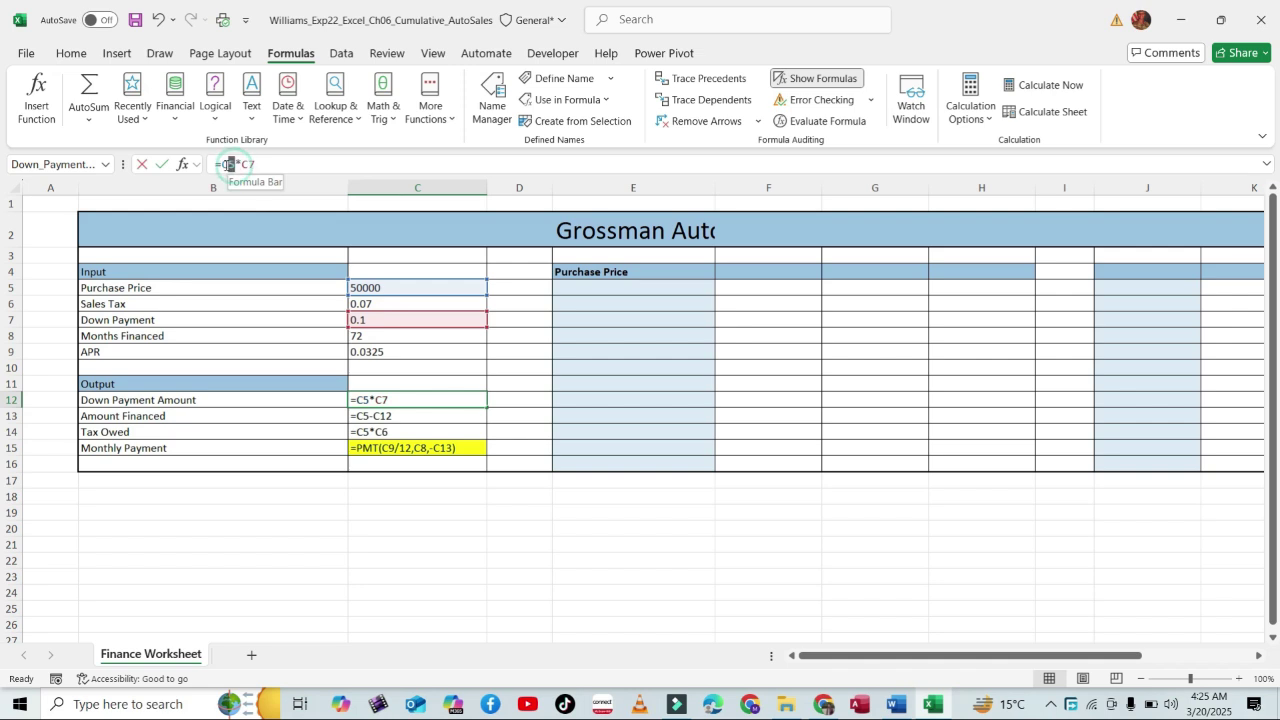
{"action": "left_click_drag", "start_coordinate": [232, 164], "coordinate": [222, 164]}
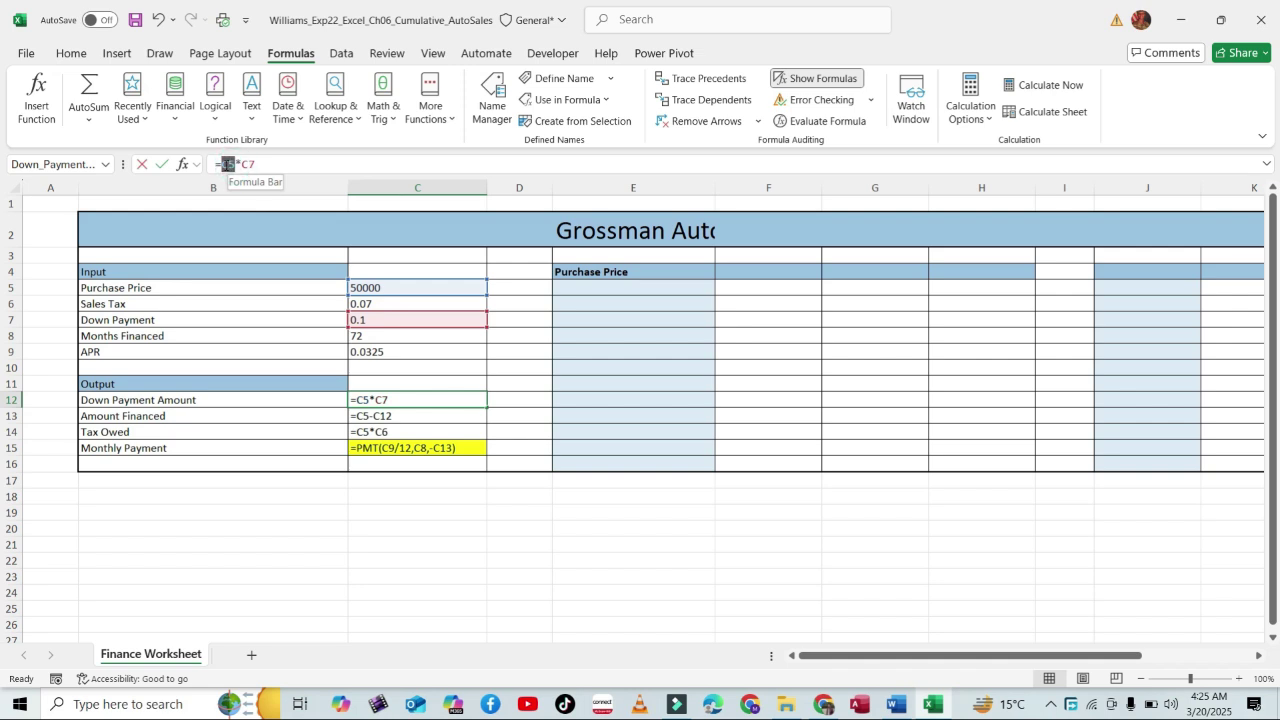
{"action": "left_click", "coordinate": [391, 288]}
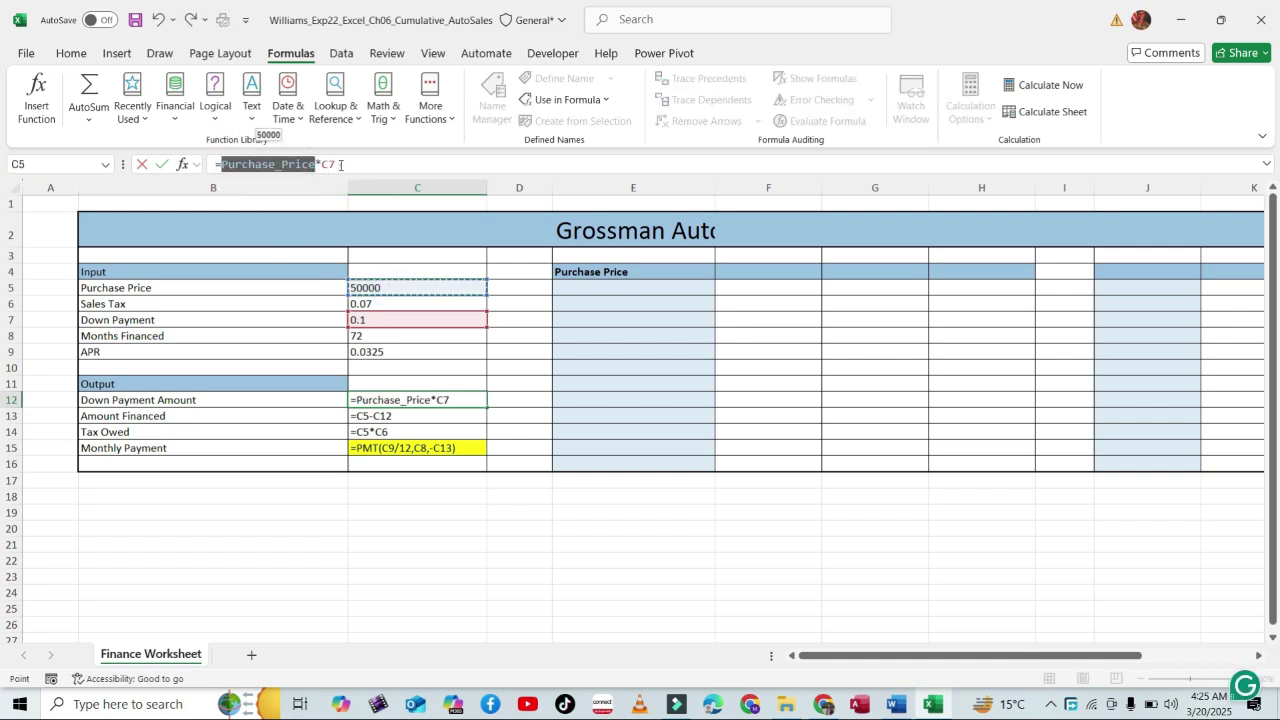
{"action": "left_click_drag", "start_coordinate": [340, 164], "coordinate": [321, 164]}
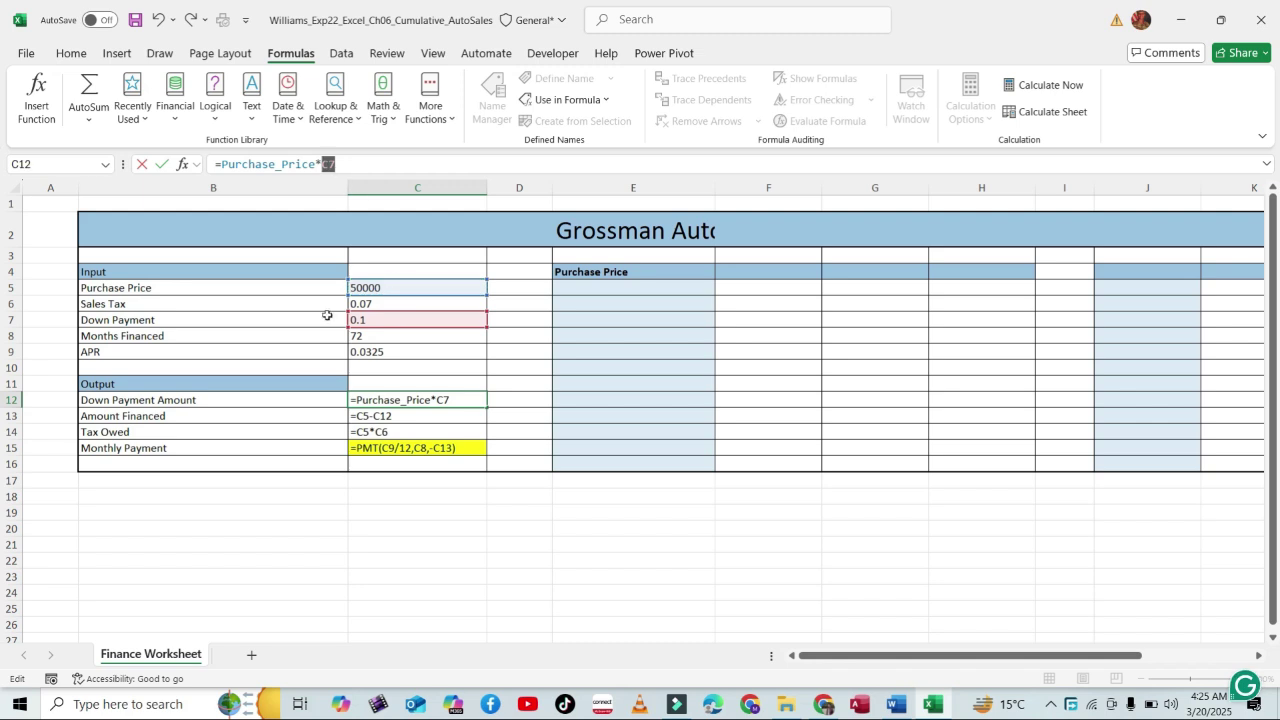
{"action": "left_click", "coordinate": [362, 320]}
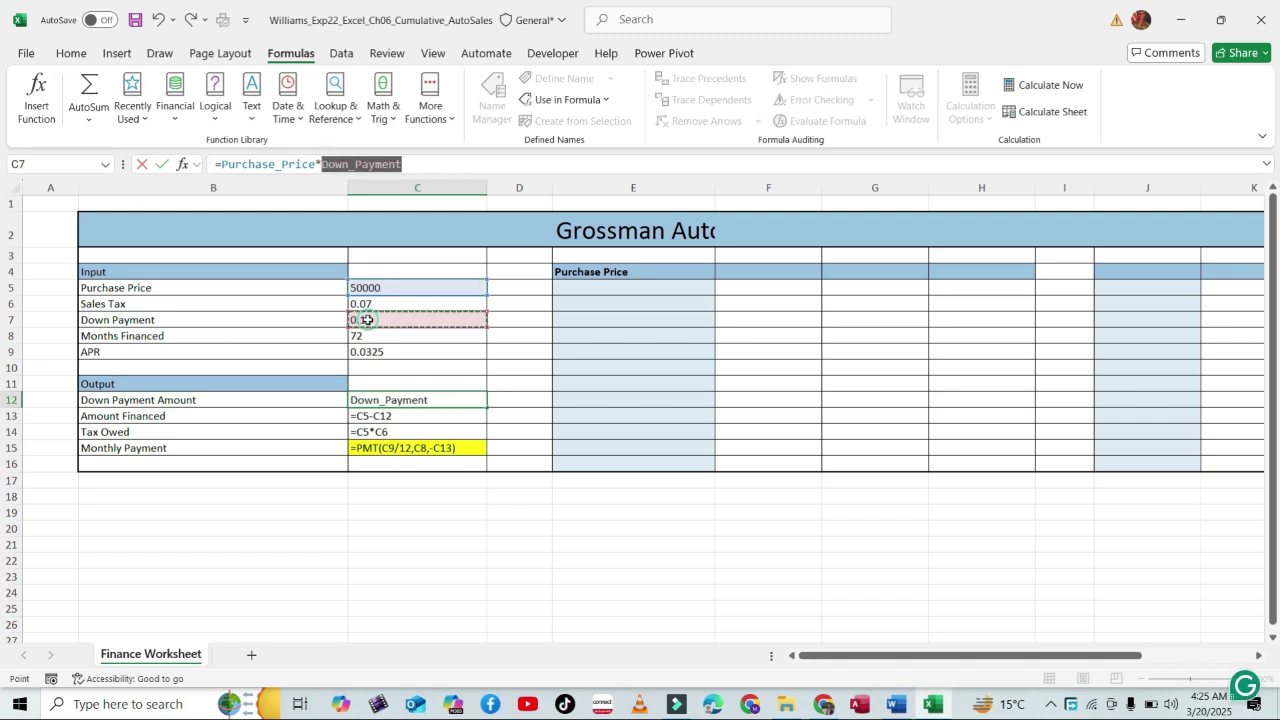
{"action": "left_click", "coordinate": [410, 165]}
{"action": "key", "text": "ctrl+Return"}
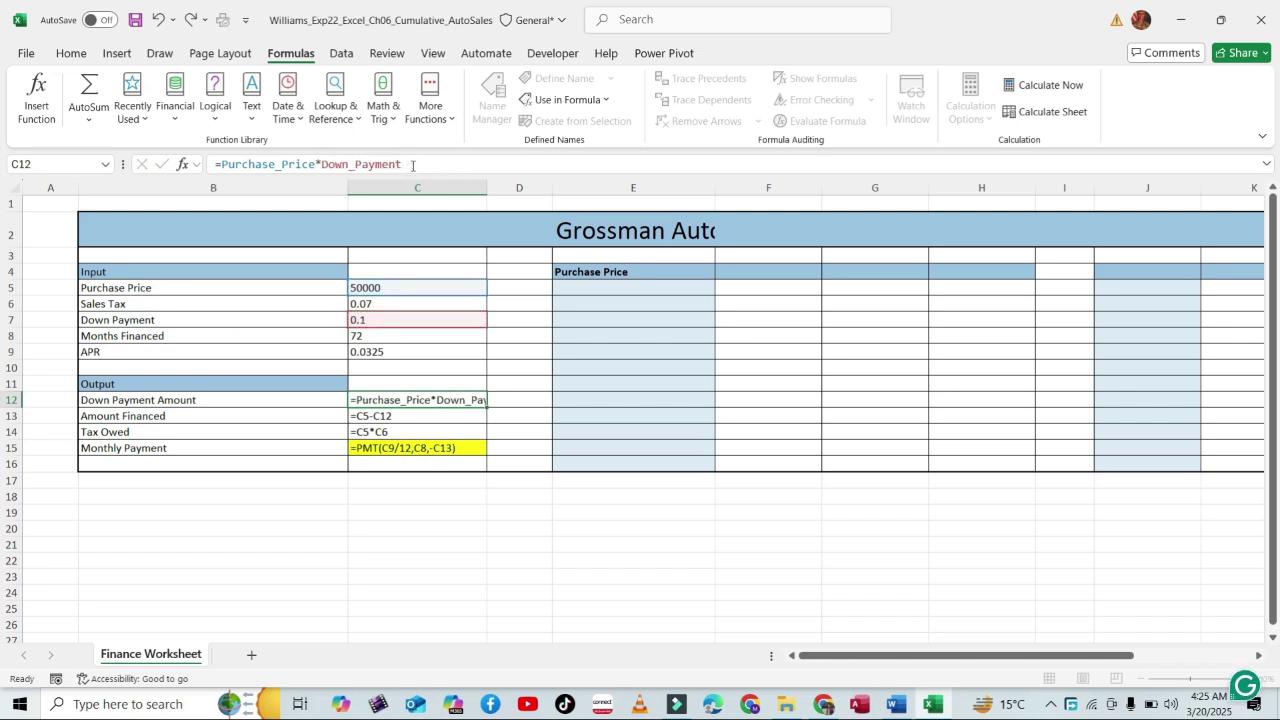
{"action": "key", "text": "Return"}
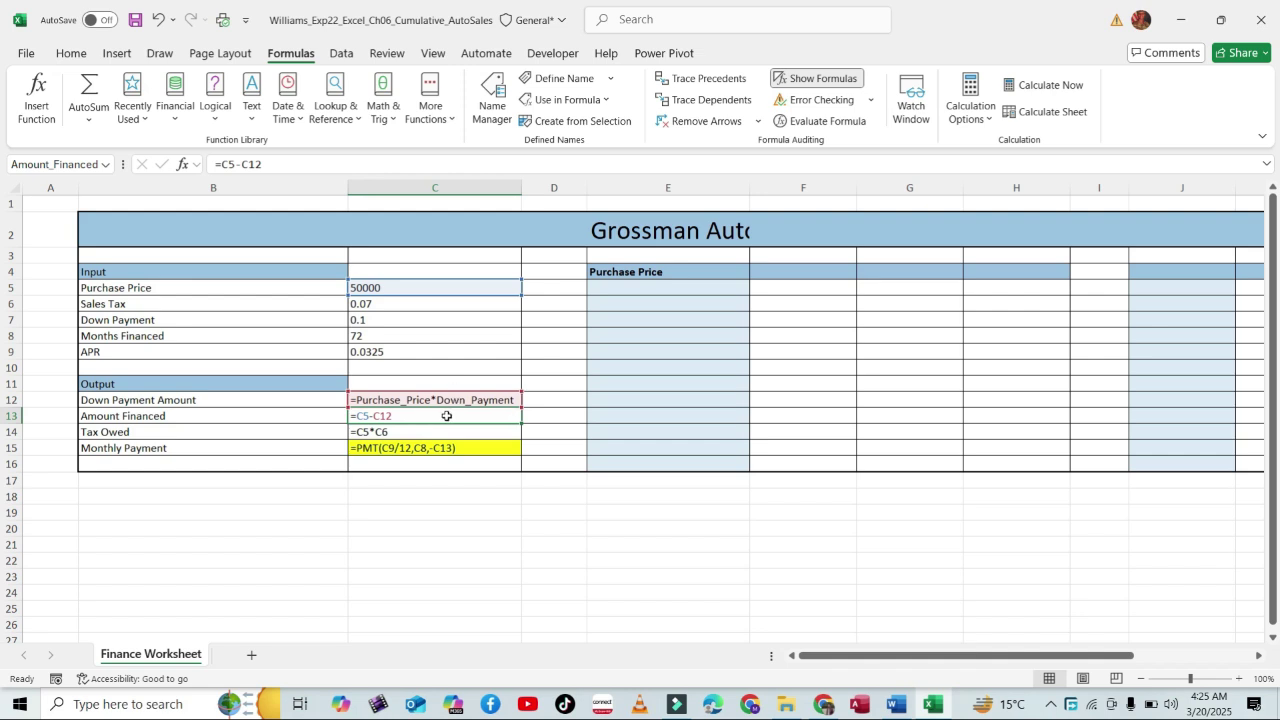
Turn off the formula display and inspect the Down Payment Amount formula in cell C12.
{"action": "left_click", "coordinate": [406, 415]}
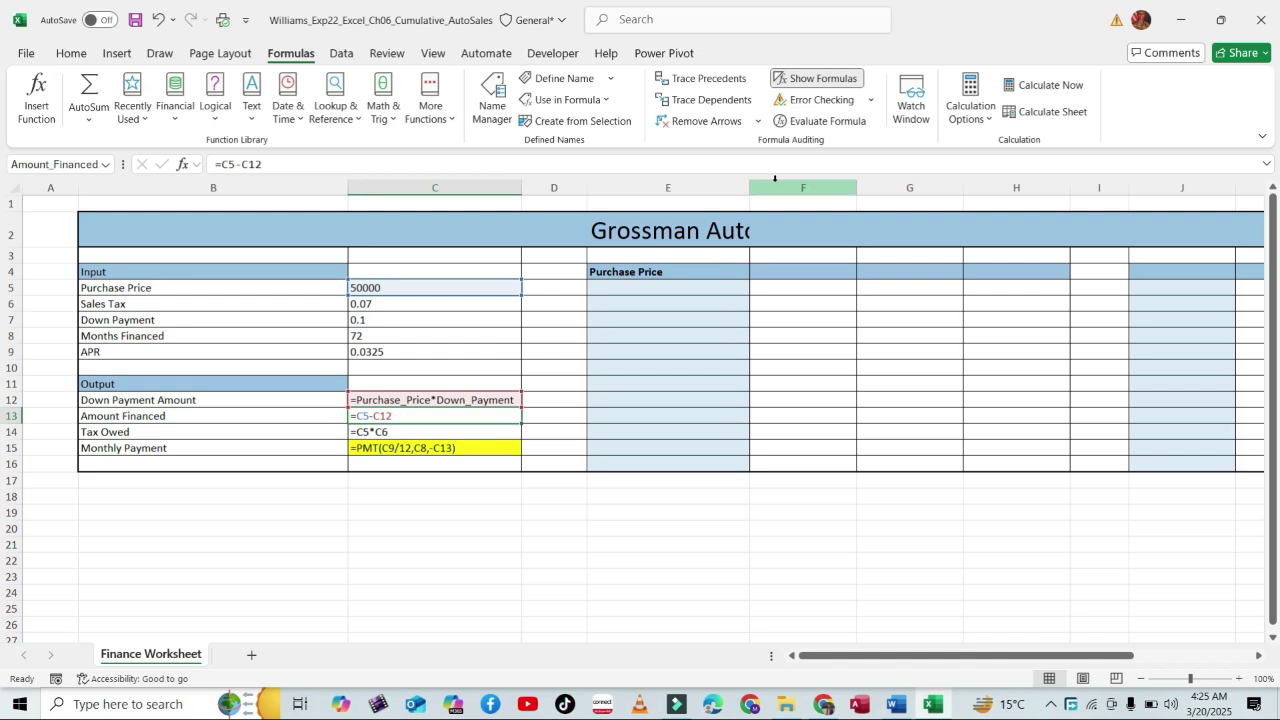
{"action": "left_click", "coordinate": [810, 80]}
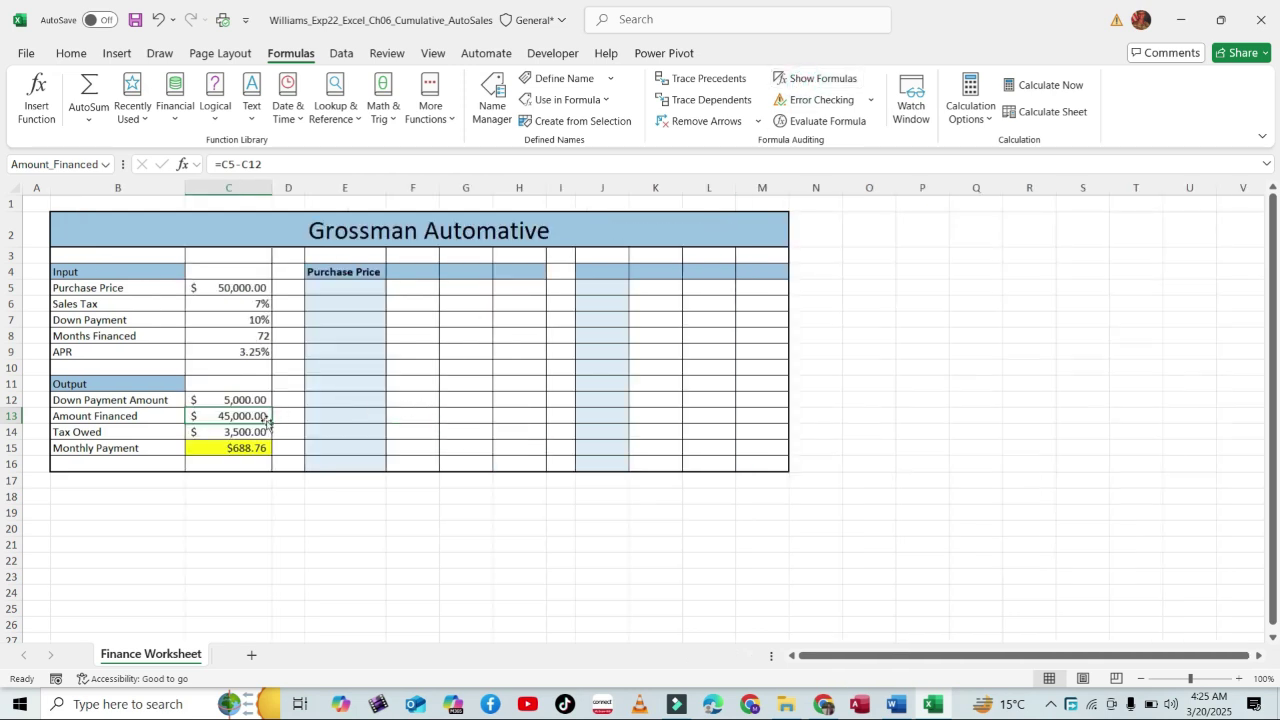
{"action": "left_click", "coordinate": [235, 399]}
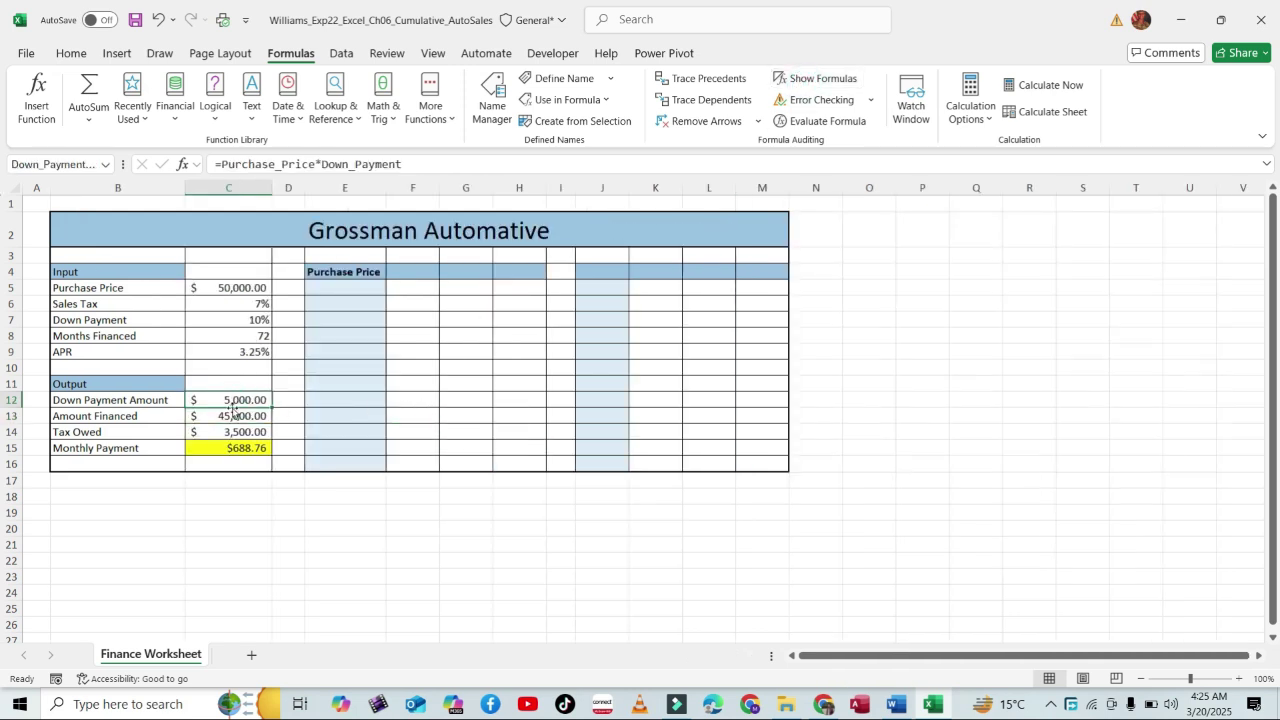
Change the Amount Financed formula in C13 to =Purchase_Price-Down_Payment_Amount.
{"action": "left_click", "coordinate": [229, 415]}
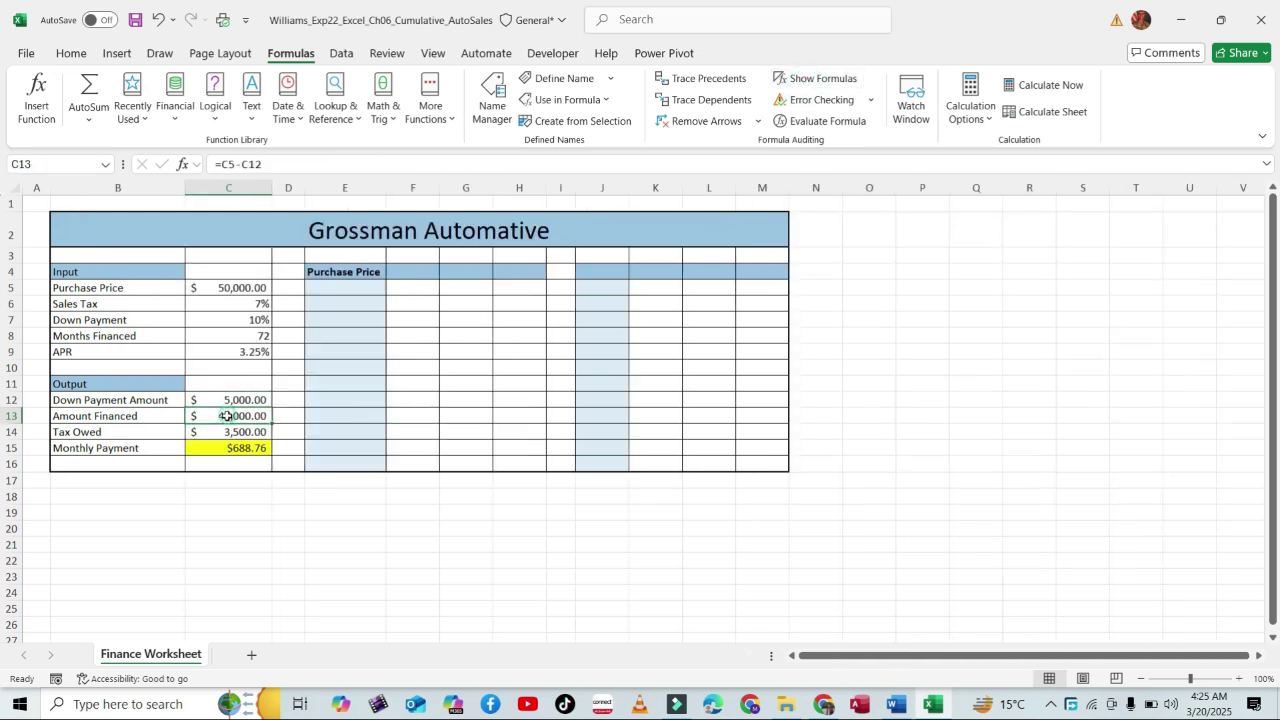
{"action": "double_click", "coordinate": [224, 166]}
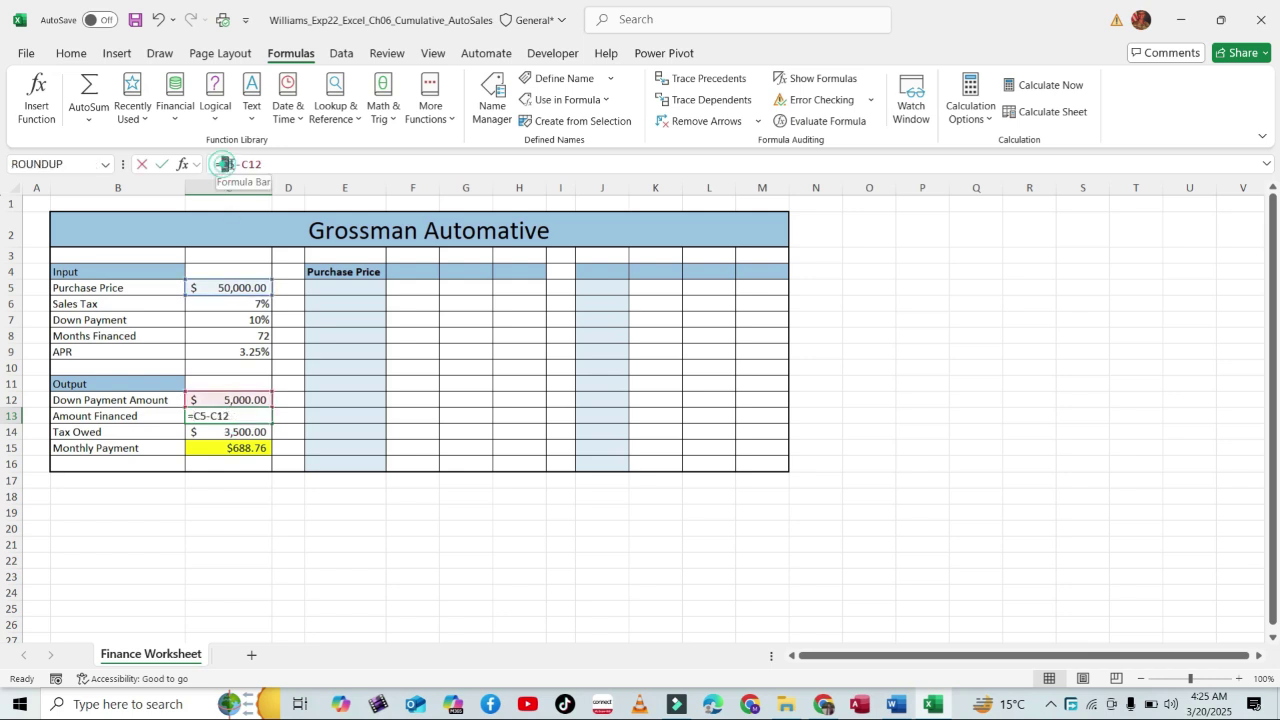
{"action": "left_click", "coordinate": [255, 289]}
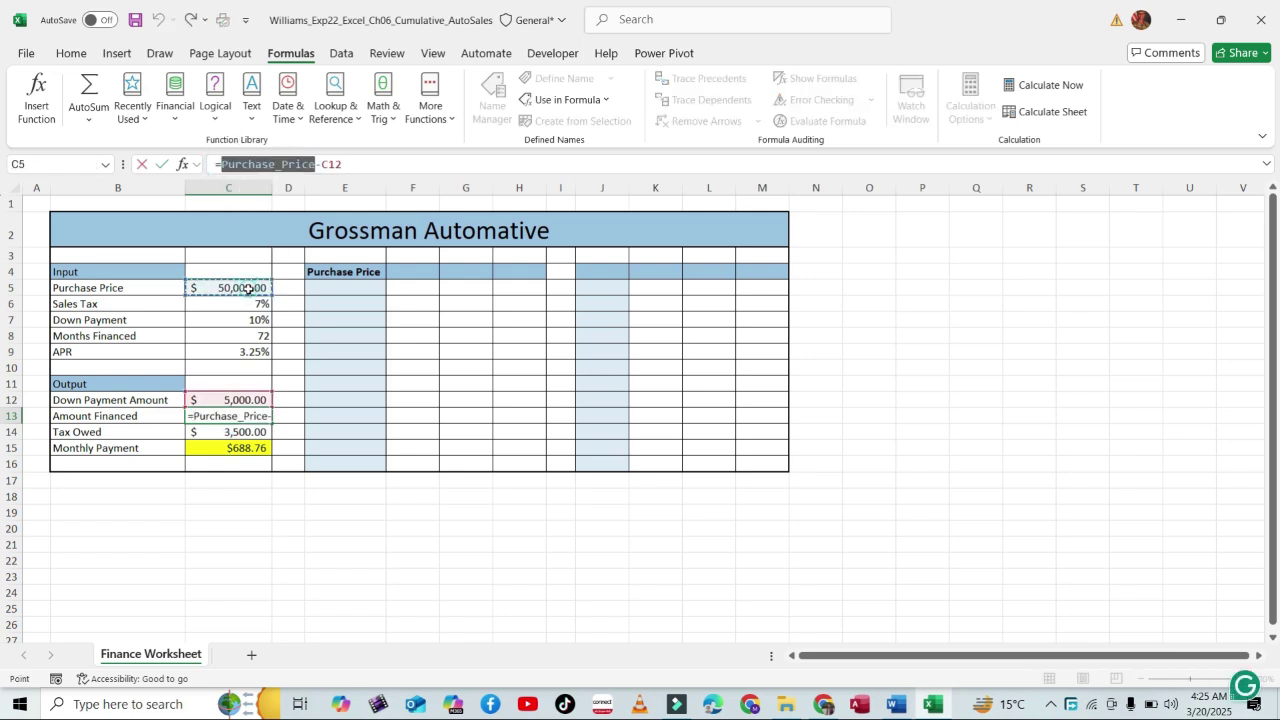
{"action": "left_click", "coordinate": [346, 167]}
{"action": "double_click", "coordinate": [345, 167]}
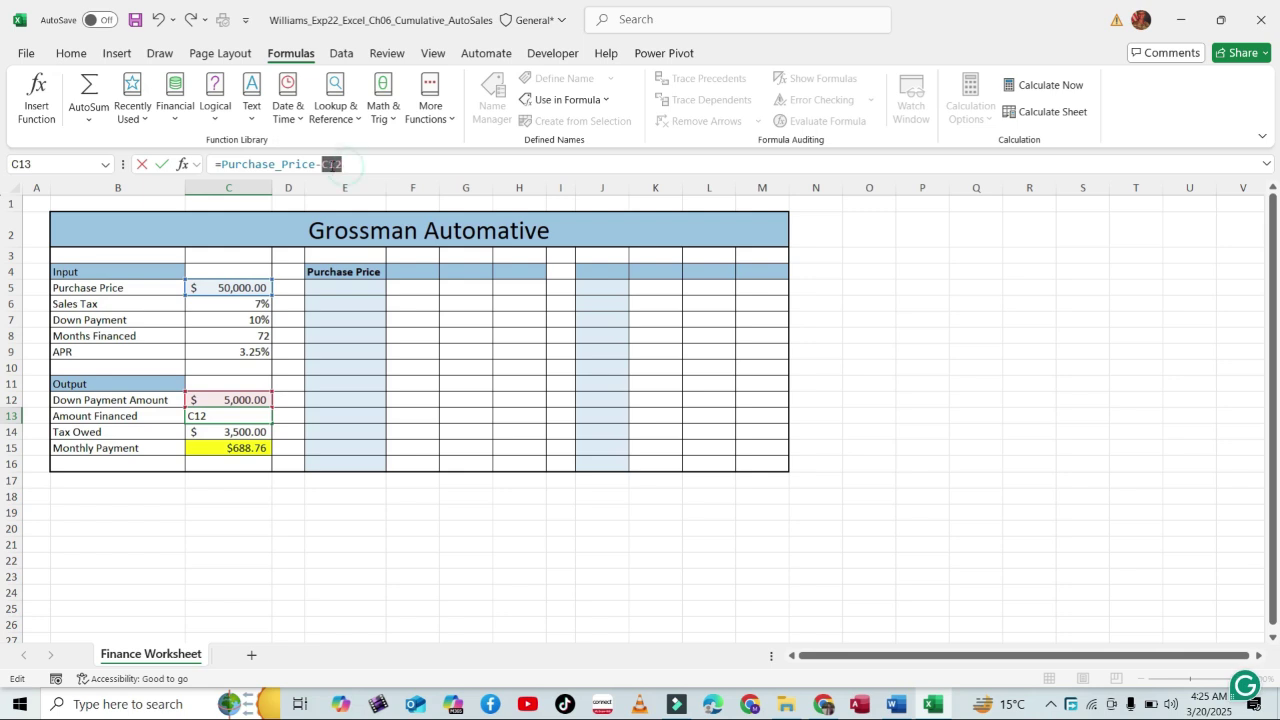
{"action": "left_click", "coordinate": [224, 401]}
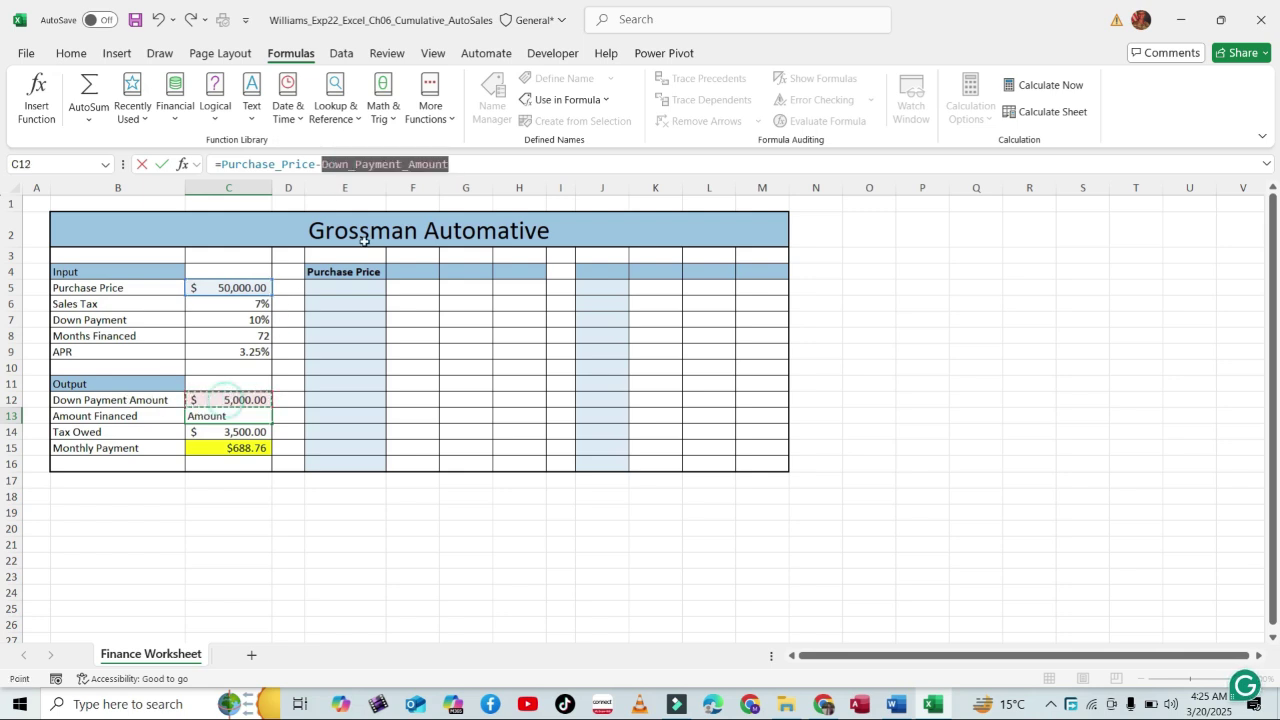
{"action": "left_click", "coordinate": [458, 163]}
{"action": "key", "text": "Return"}
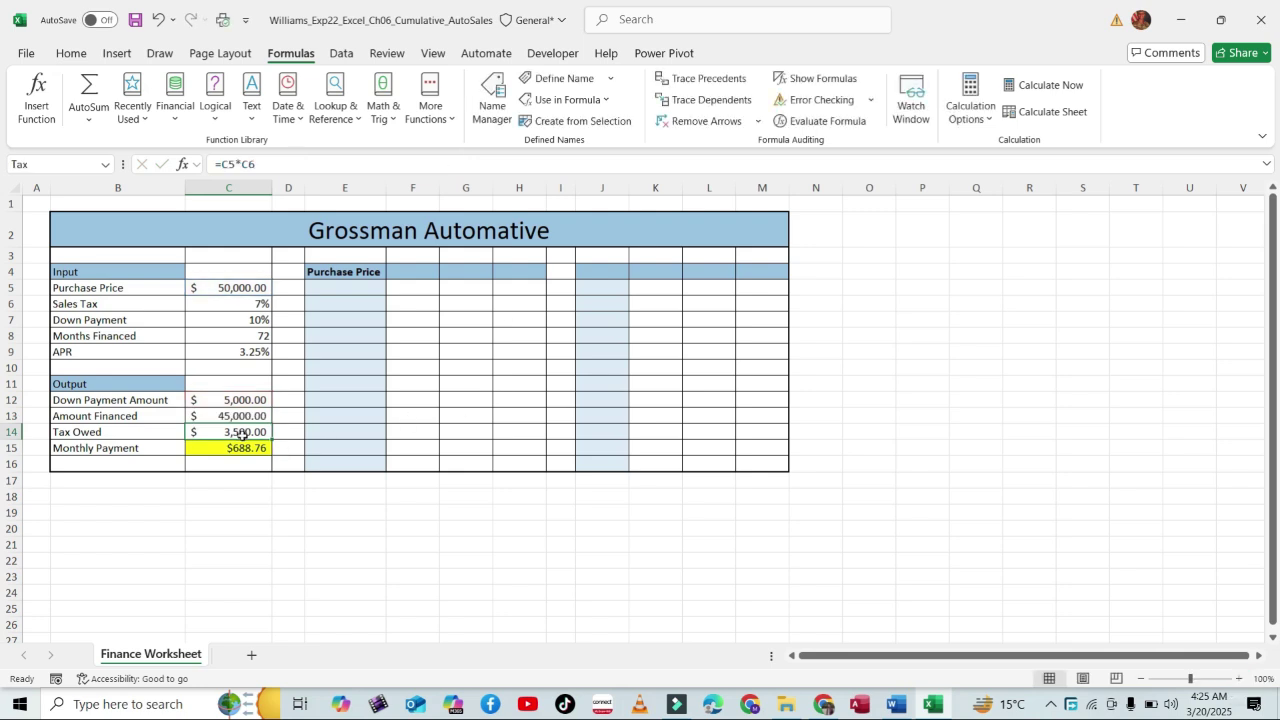
Replace the cell references in the Tax Owed formula in C14 with Purchase_Price and the range name of the Sales Tax cell.
{"action": "left_click", "coordinate": [224, 163]}
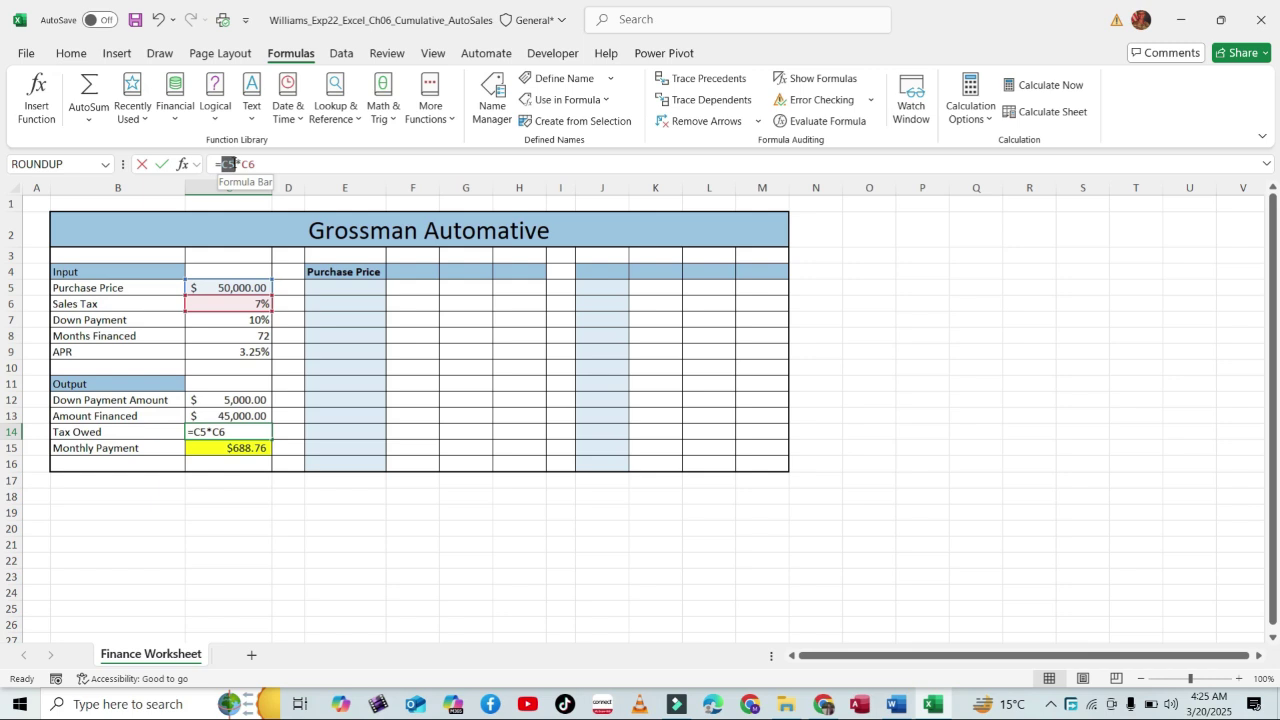
{"action": "left_click", "coordinate": [228, 287]}
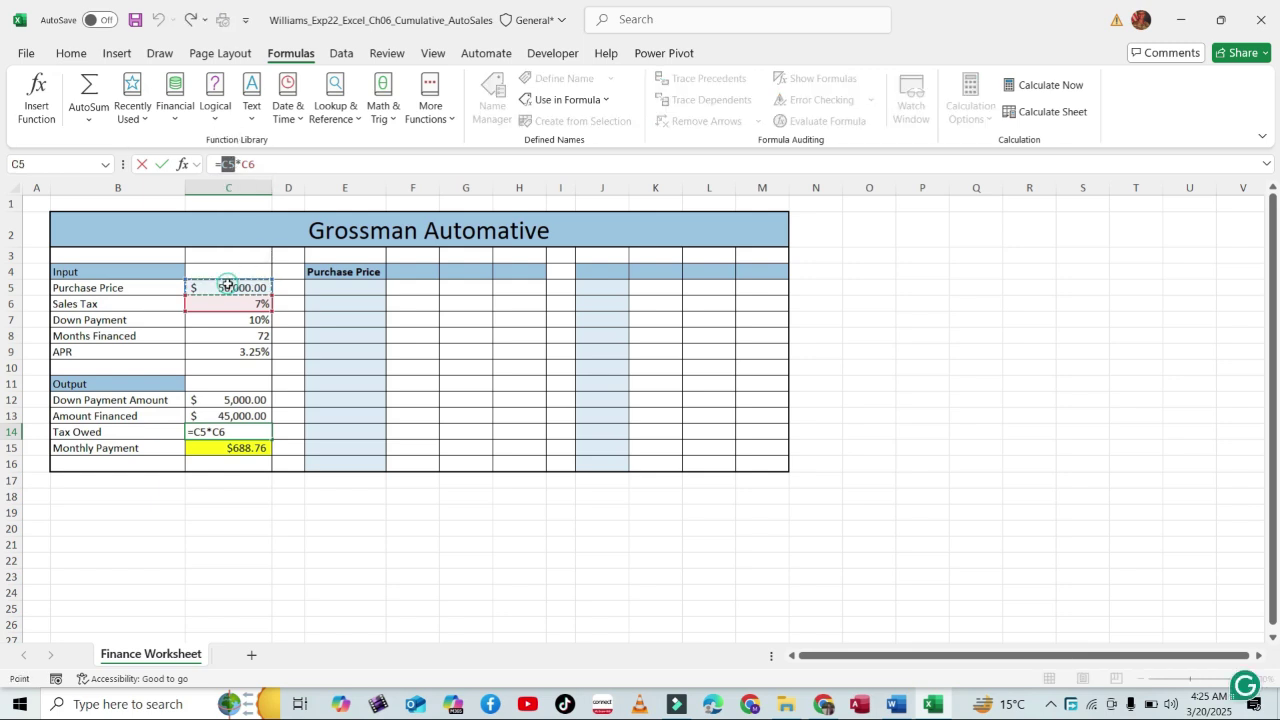
{"action": "double_click", "coordinate": [329, 164]}
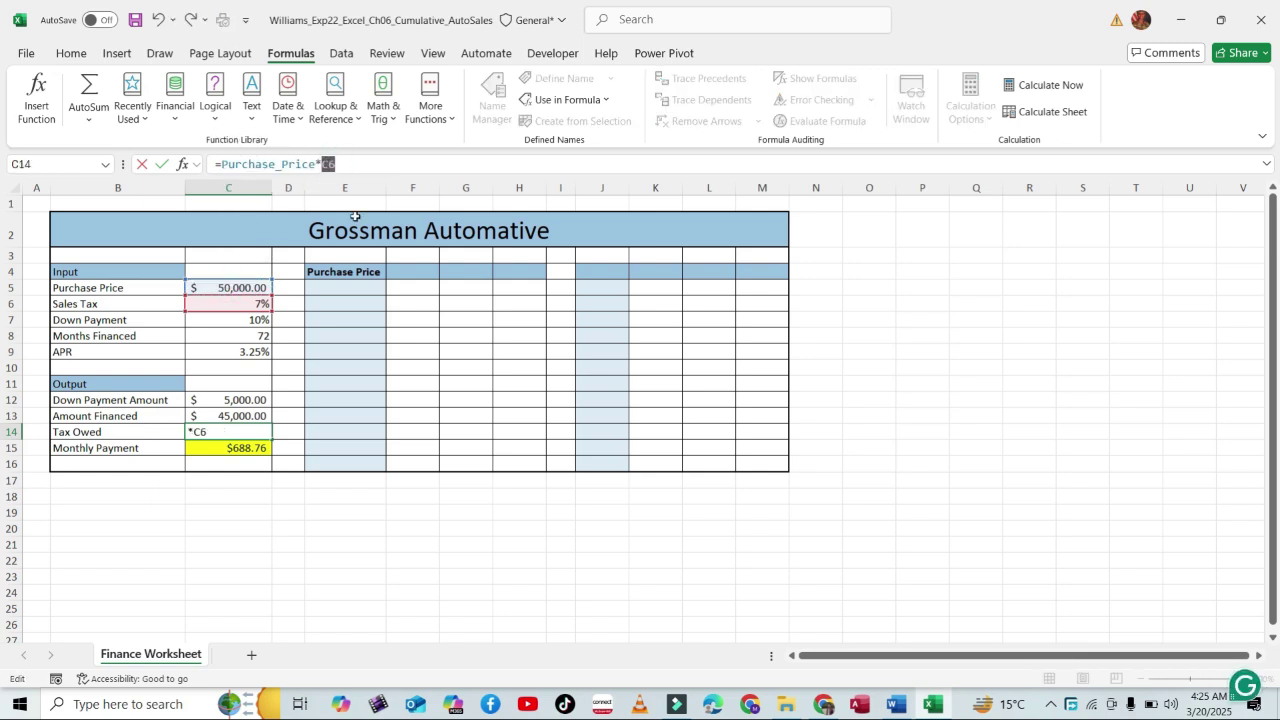
{"action": "left_click", "coordinate": [226, 300]}
{"action": "left_click", "coordinate": [404, 167]}
{"action": "key", "text": "Return"}
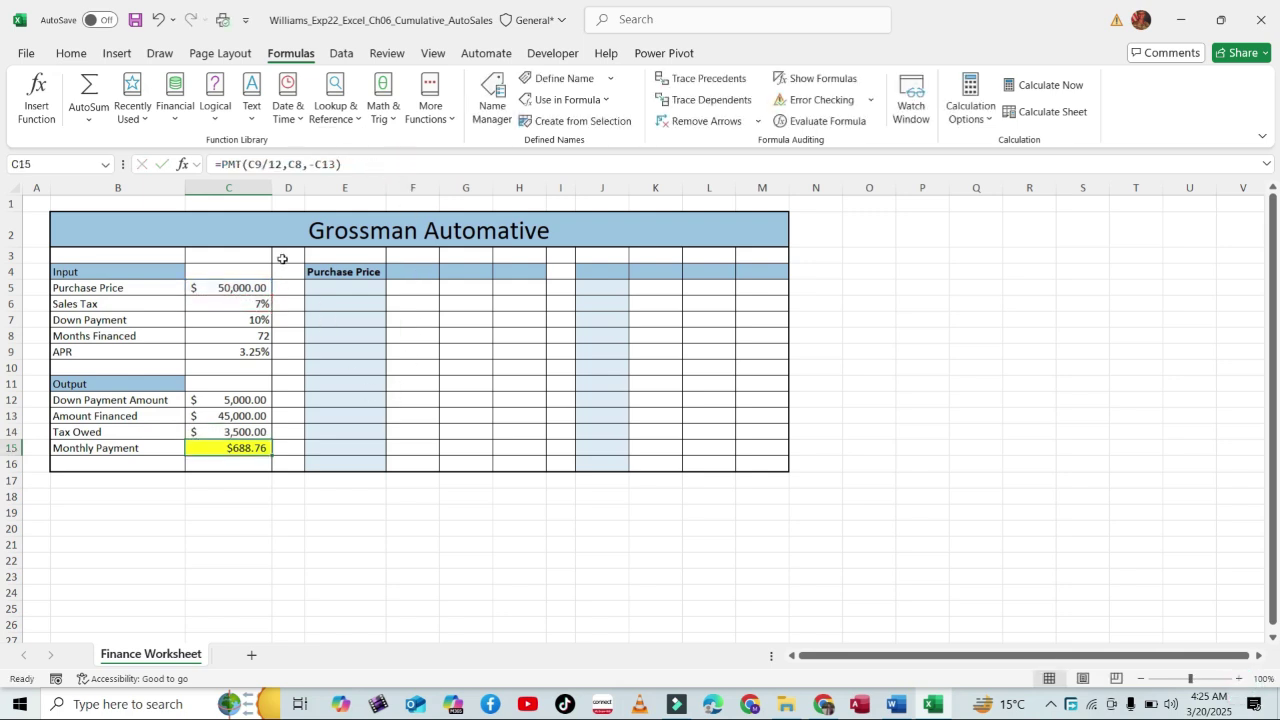
Replace the C9 and C8 references in the Monthly Payment PMT formula in C15 with APR and Months_Financed.
{"action": "double_click", "coordinate": [251, 164]}
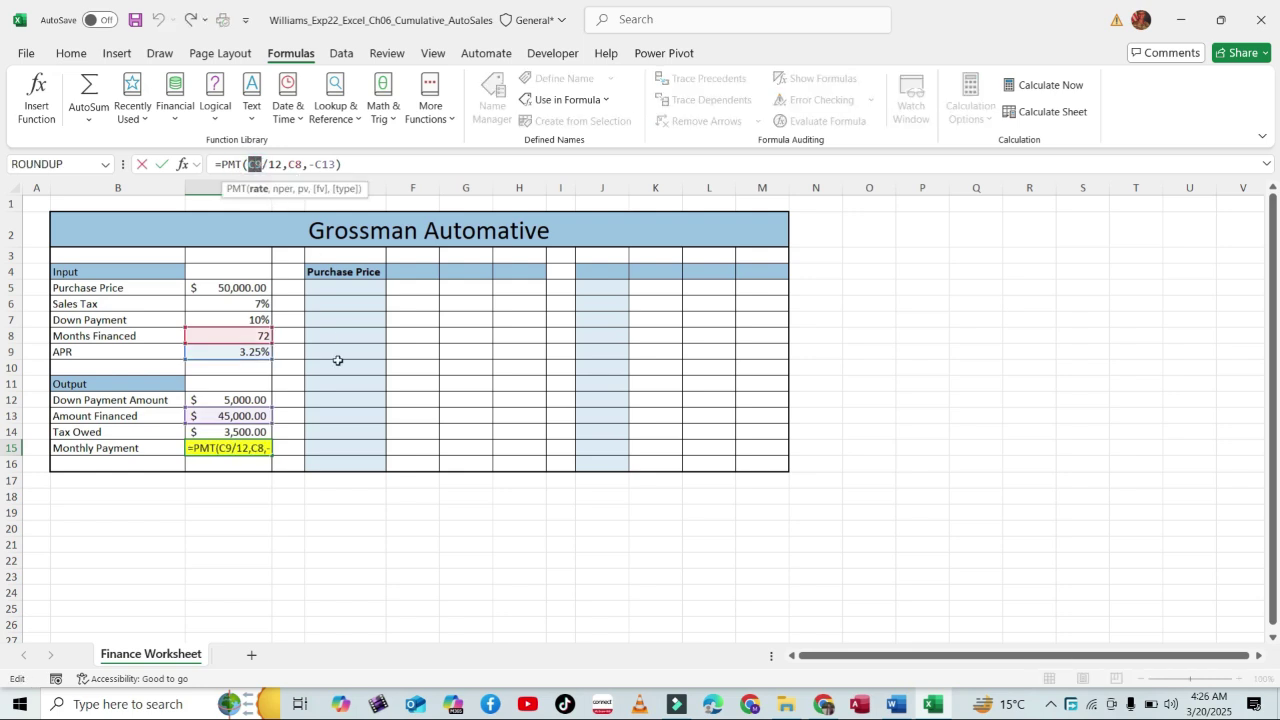
{"action": "left_click", "coordinate": [205, 351]}
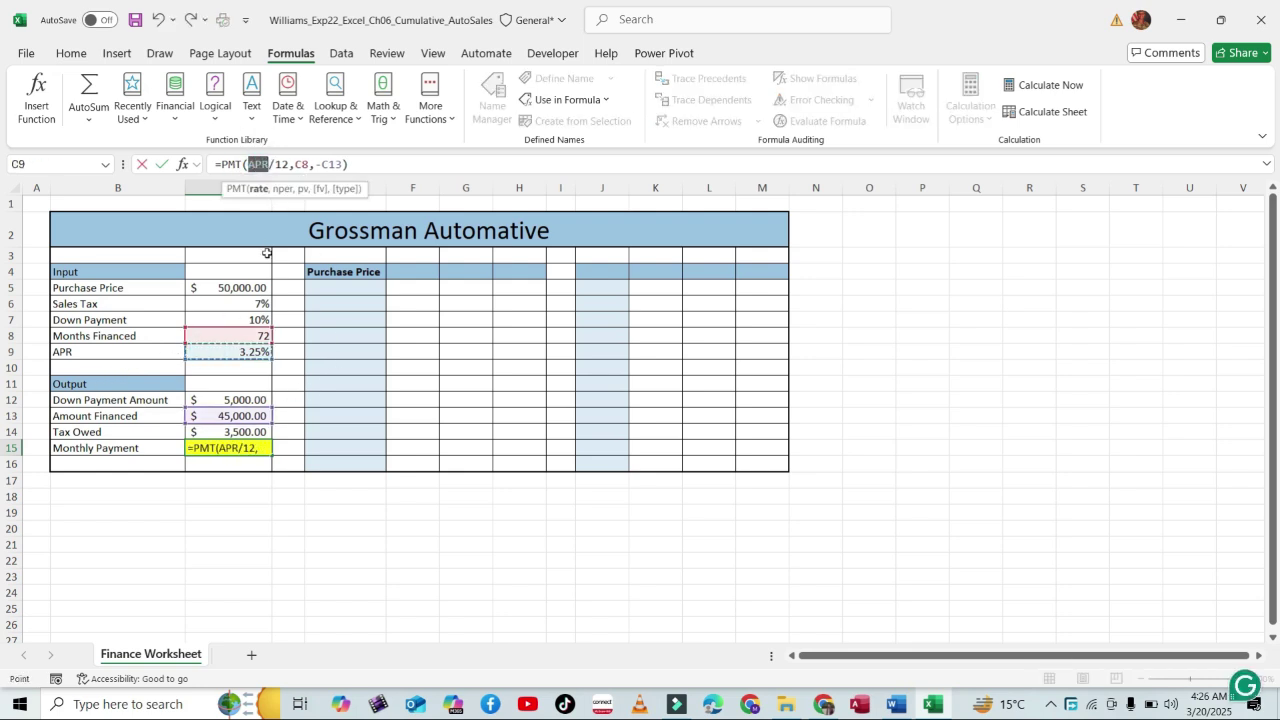
{"action": "double_click", "coordinate": [302, 164]}
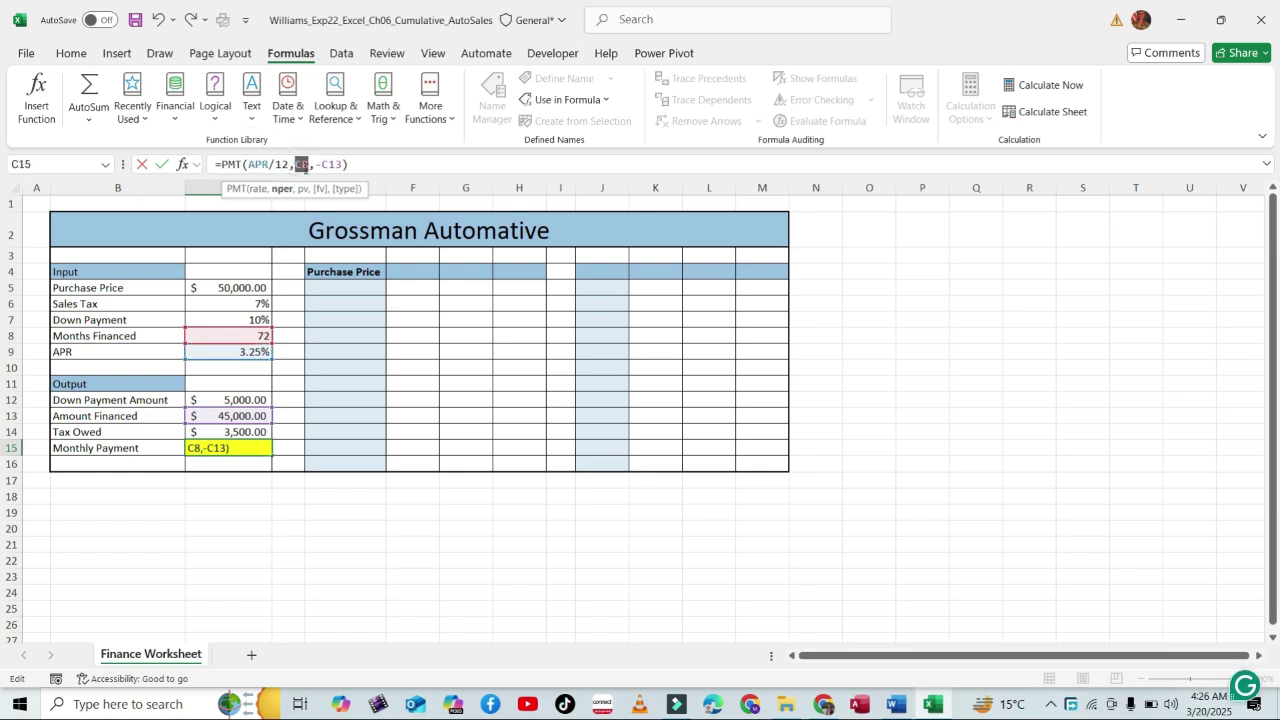
{"action": "left_click", "coordinate": [202, 335]}
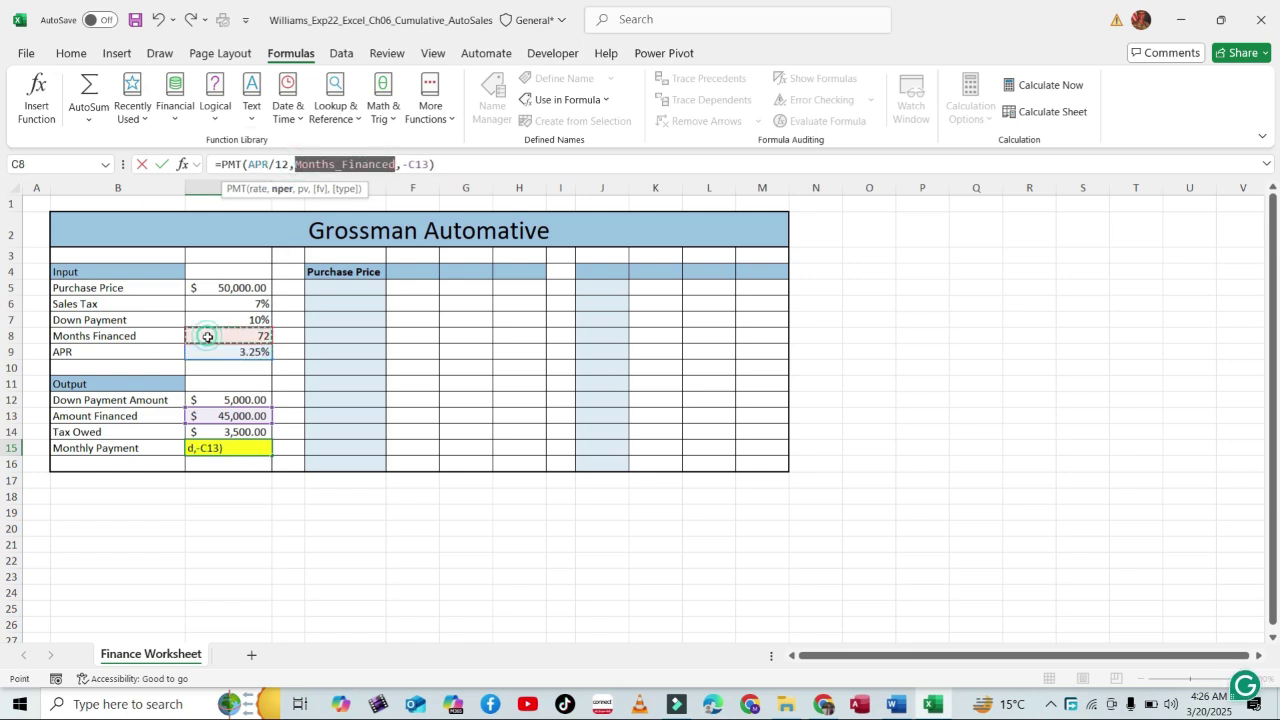
{"action": "double_click", "coordinate": [420, 164]}
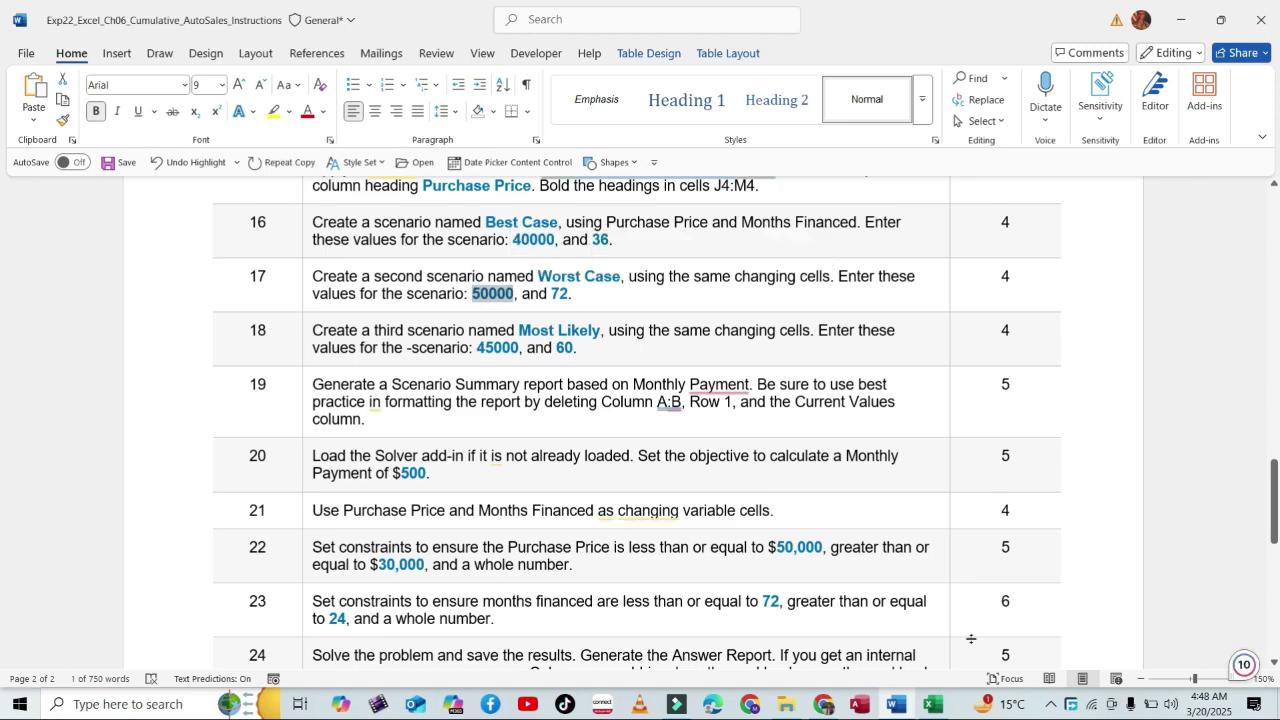
Switch to Excel, set Purchase_Price to 50000 for the Worst Case scenario, and save it while starting another scenario.
{"action": "left_click", "coordinate": [933, 704]}
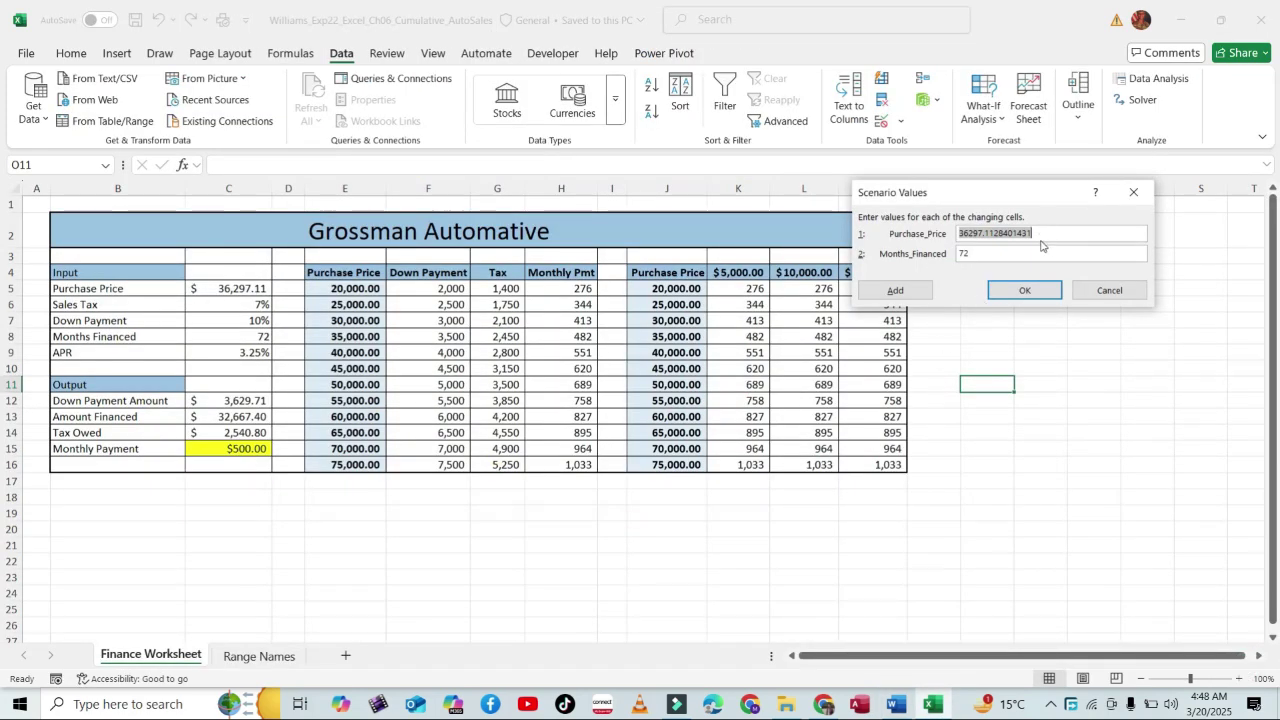
{"action": "key", "text": "ctrl+v"}
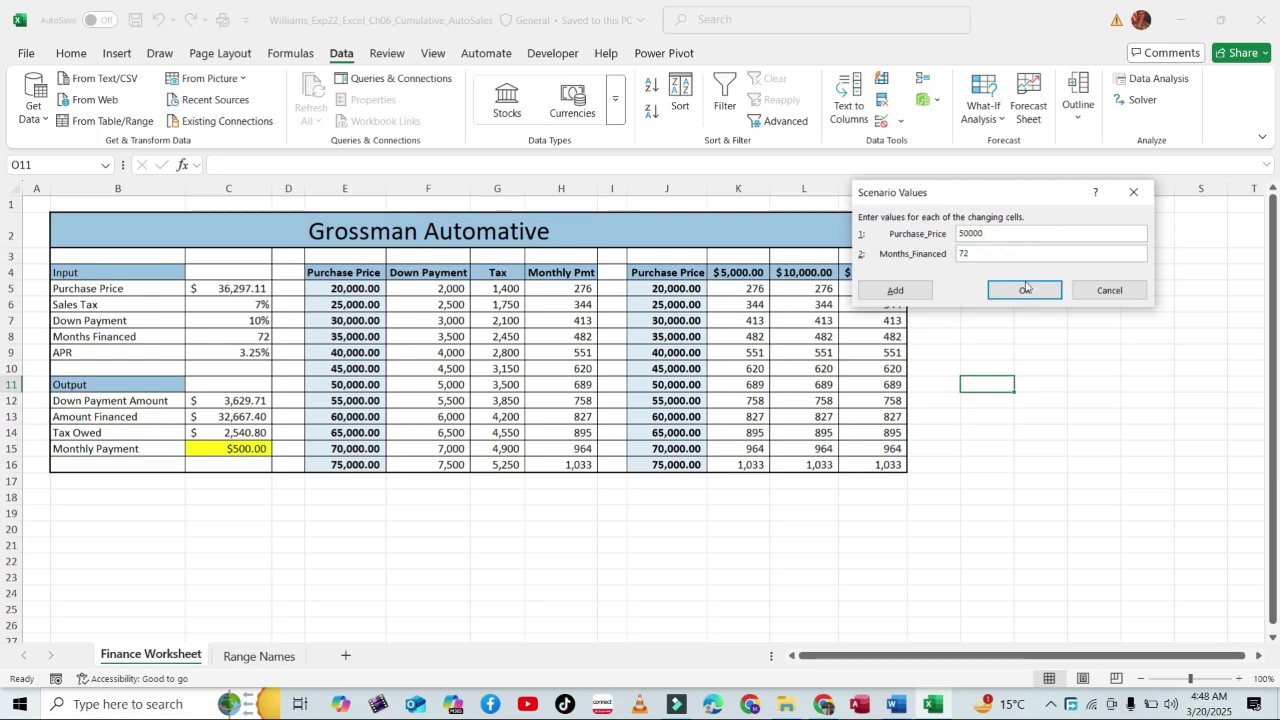
{"action": "left_click", "coordinate": [914, 292]}
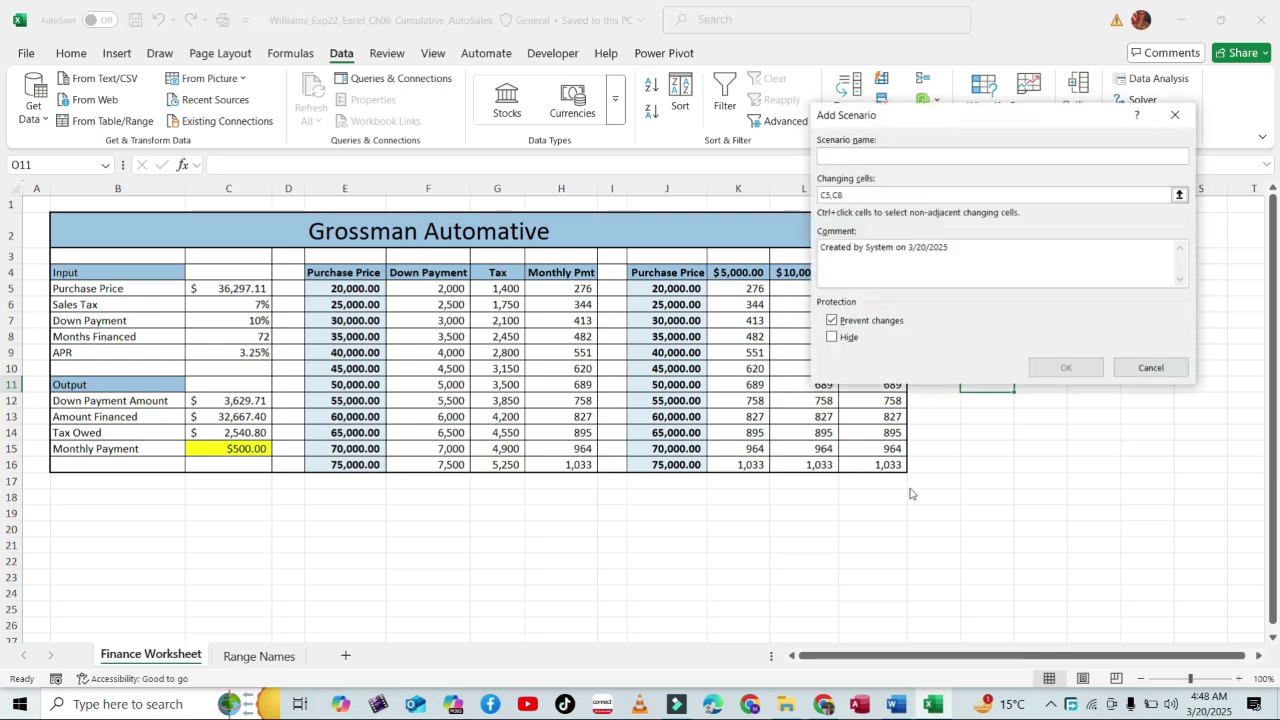
Copy the scenario name Most Likely from step 18 in Word and use it for the new Excel scenario with changing cells C5,C8.
{"action": "left_click", "coordinate": [888, 708]}
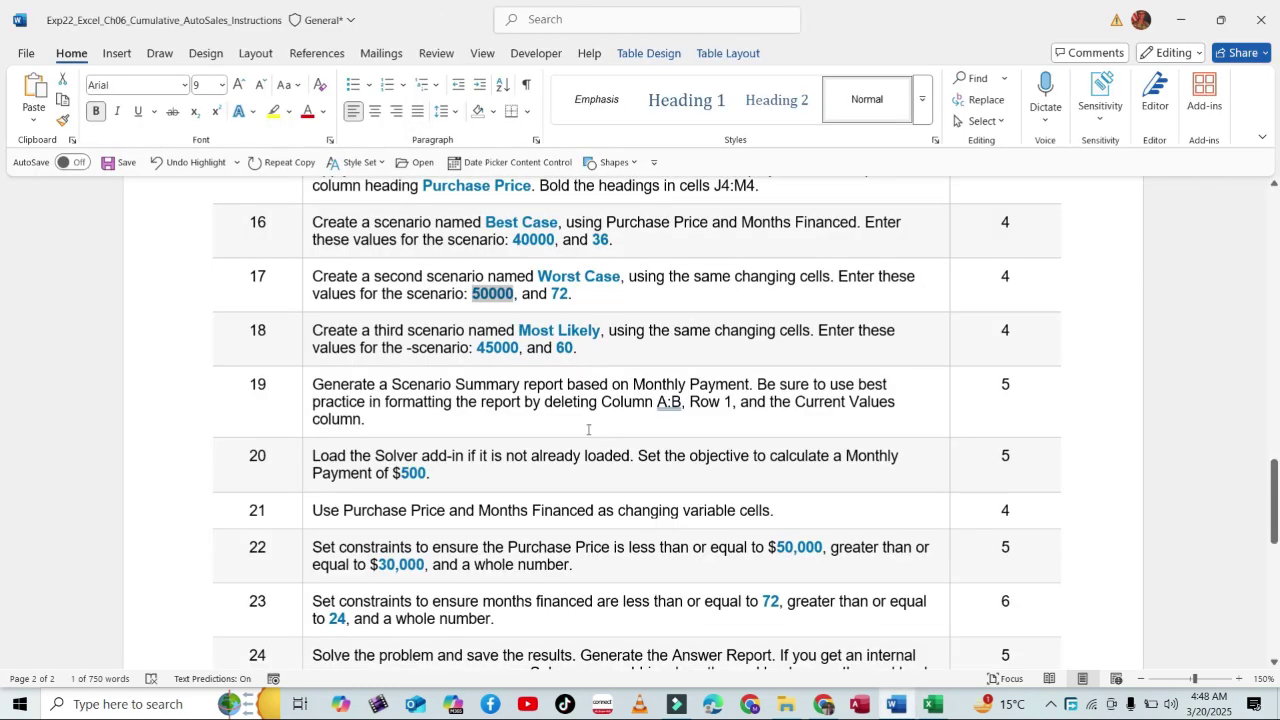
{"action": "left_click_drag", "start_coordinate": [519, 332], "coordinate": [578, 323]}
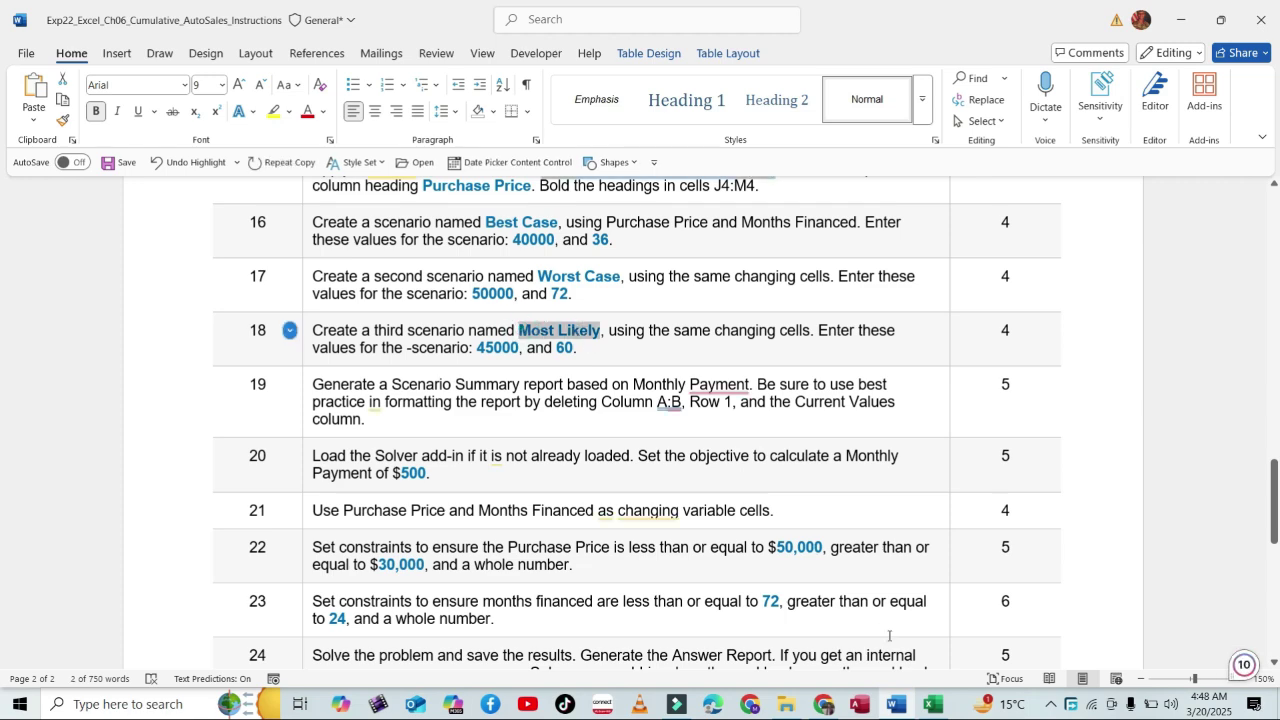
{"action": "left_click", "coordinate": [941, 711]}
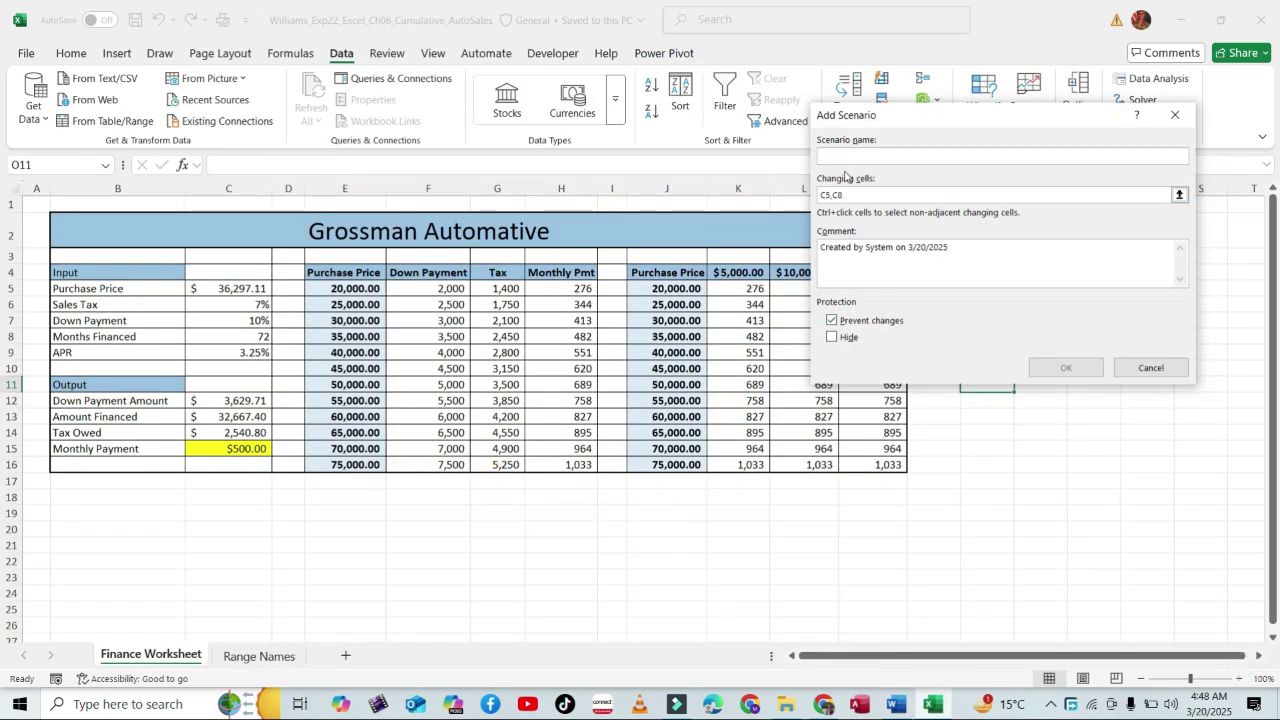
{"action": "key", "text": "ctrl+v"}
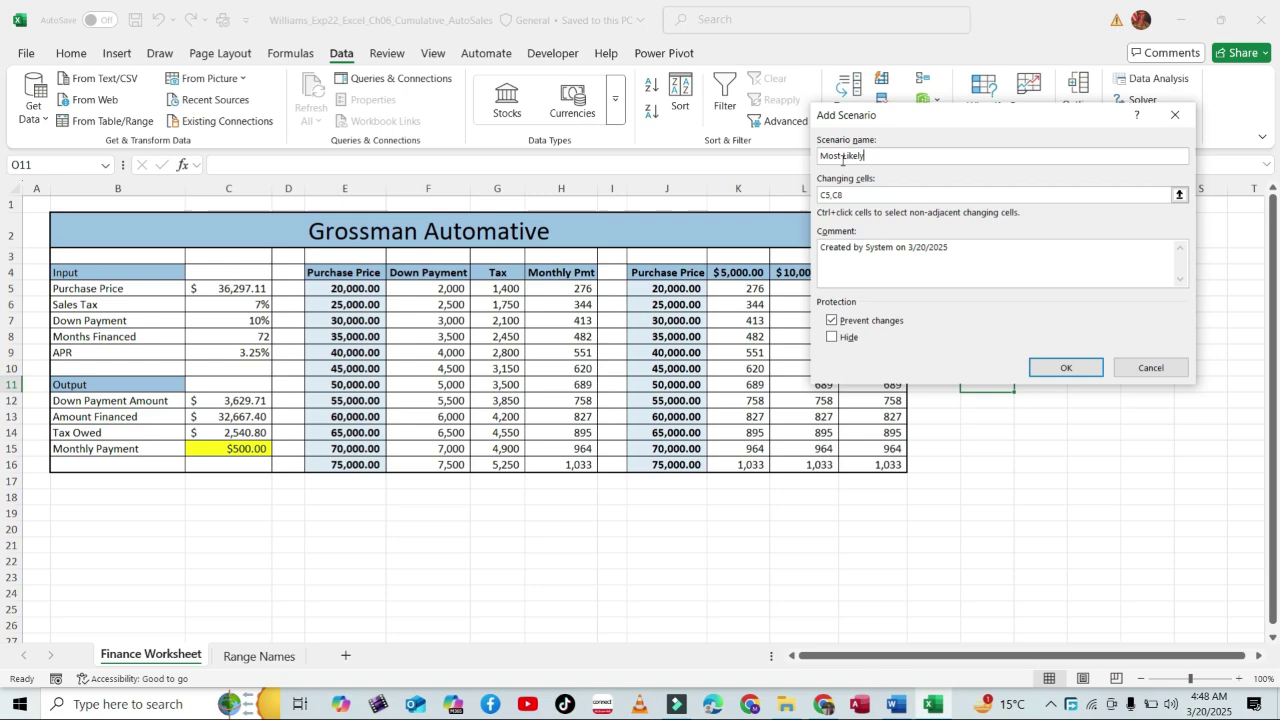
{"action": "left_click", "coordinate": [1050, 366]}
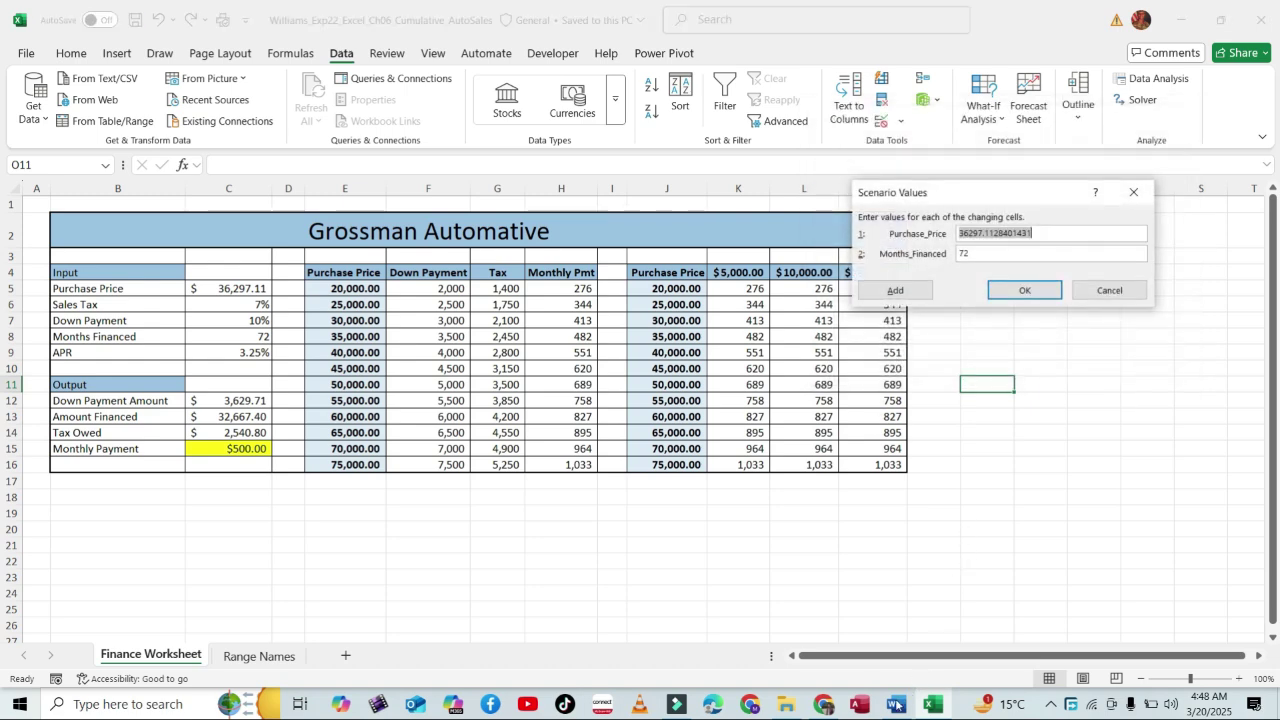
Copy 45000 from step 18 of the Word instructions and set it as the Most Likely scenario's Purchase_Price in Excel.
{"action": "left_click", "coordinate": [895, 706]}
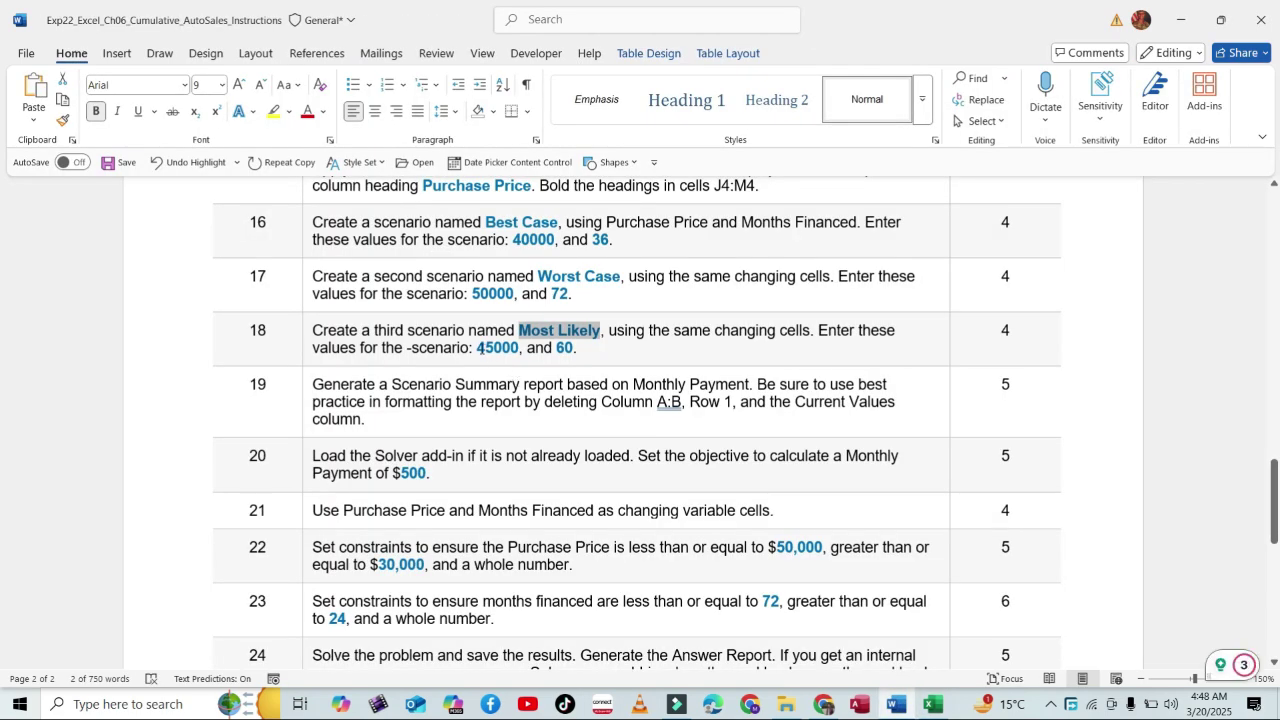
{"action": "left_click_drag", "start_coordinate": [477, 348], "coordinate": [517, 348]}
{"action": "key", "text": "ctrl+c"}
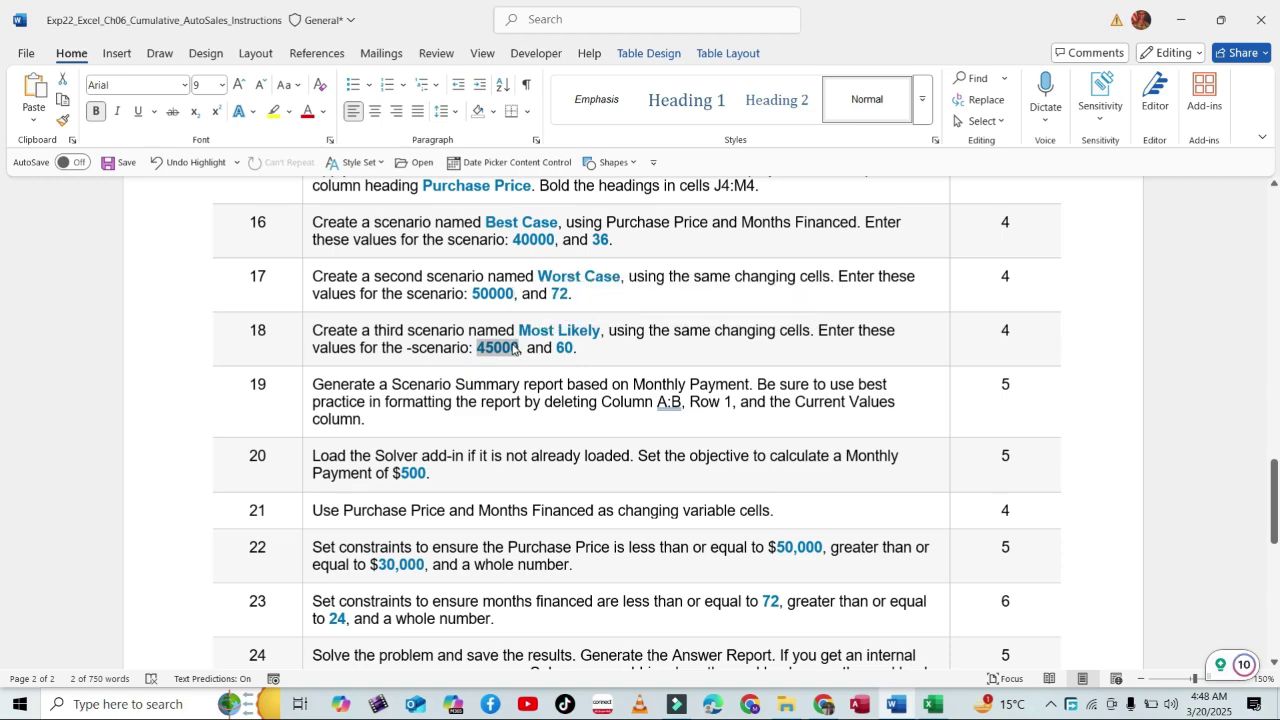
{"action": "left_click", "coordinate": [932, 706]}
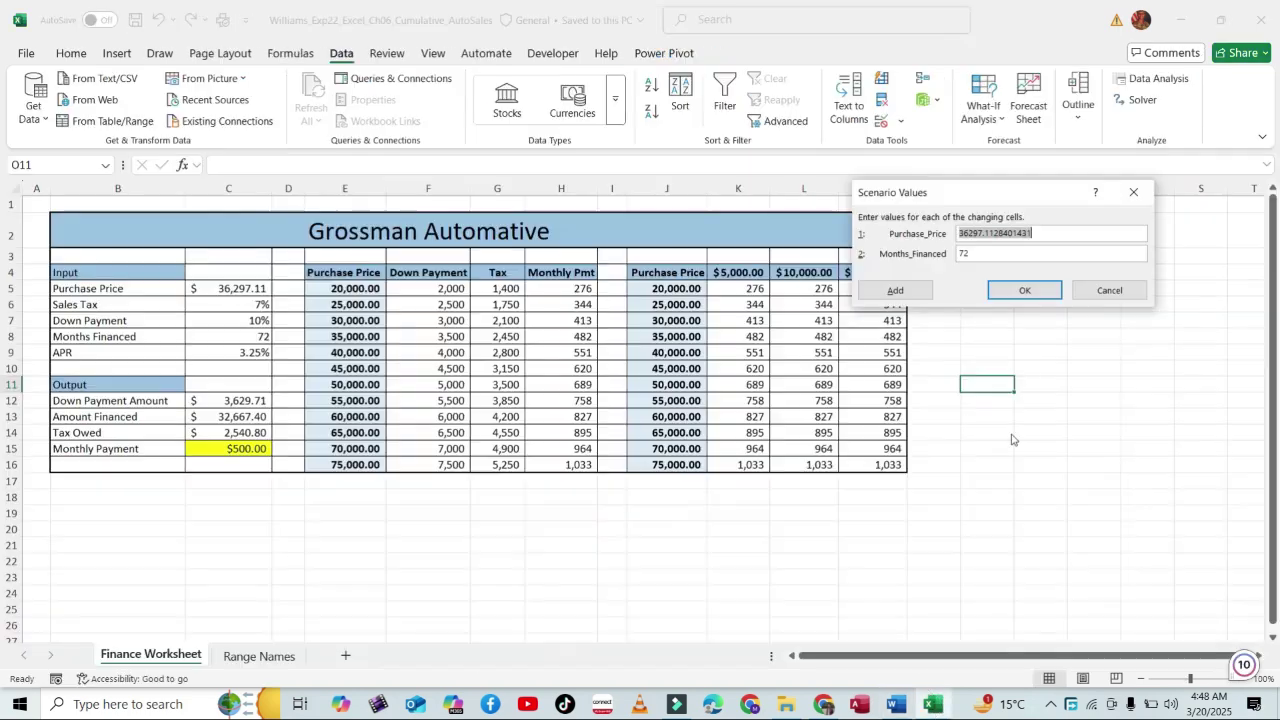
{"action": "key", "text": "ctrl+v"}
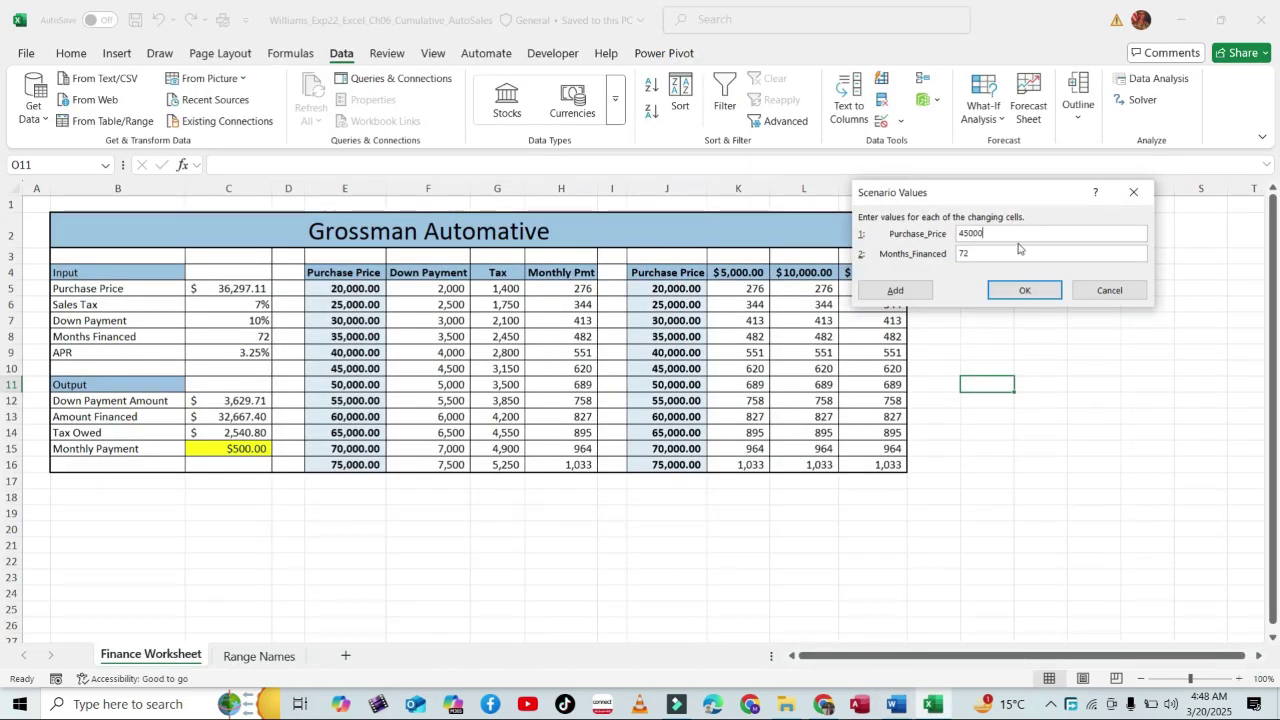
Set the scenario's Months_Financed to 60, check the value against step 18 in Word, and save the scenario in Excel.
{"action": "left_click", "coordinate": [979, 251]}
{"action": "left_click", "coordinate": [976, 247]}
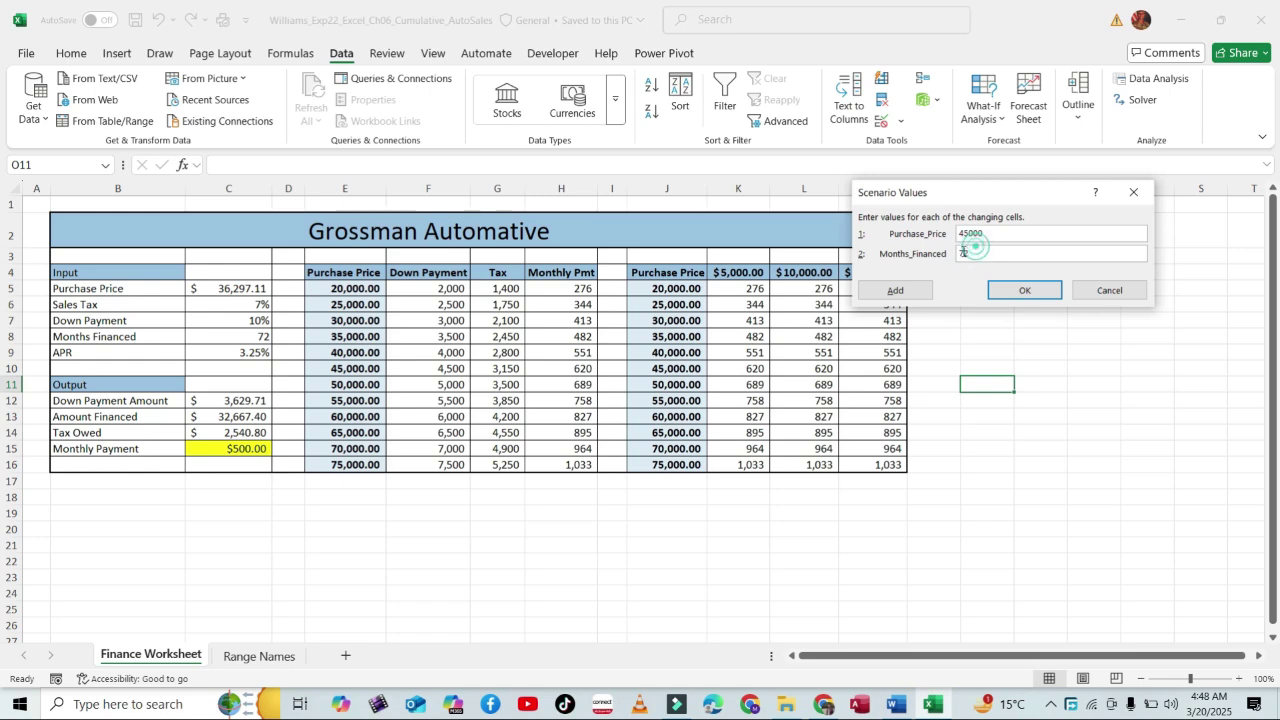
{"action": "double_click", "coordinate": [964, 253]}
{"action": "type", "text": "60"}
{"action": "left_click", "coordinate": [907, 707]}
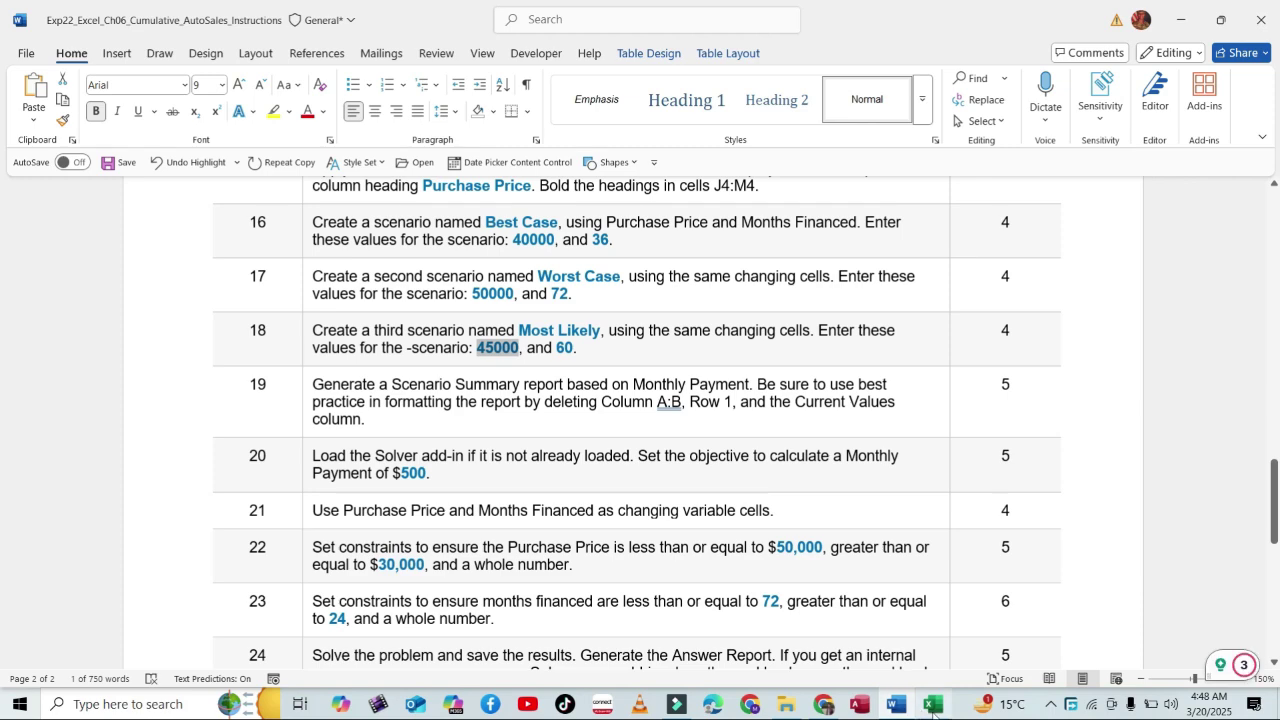
{"action": "left_click", "coordinate": [931, 705]}
{"action": "left_click", "coordinate": [1012, 292]}
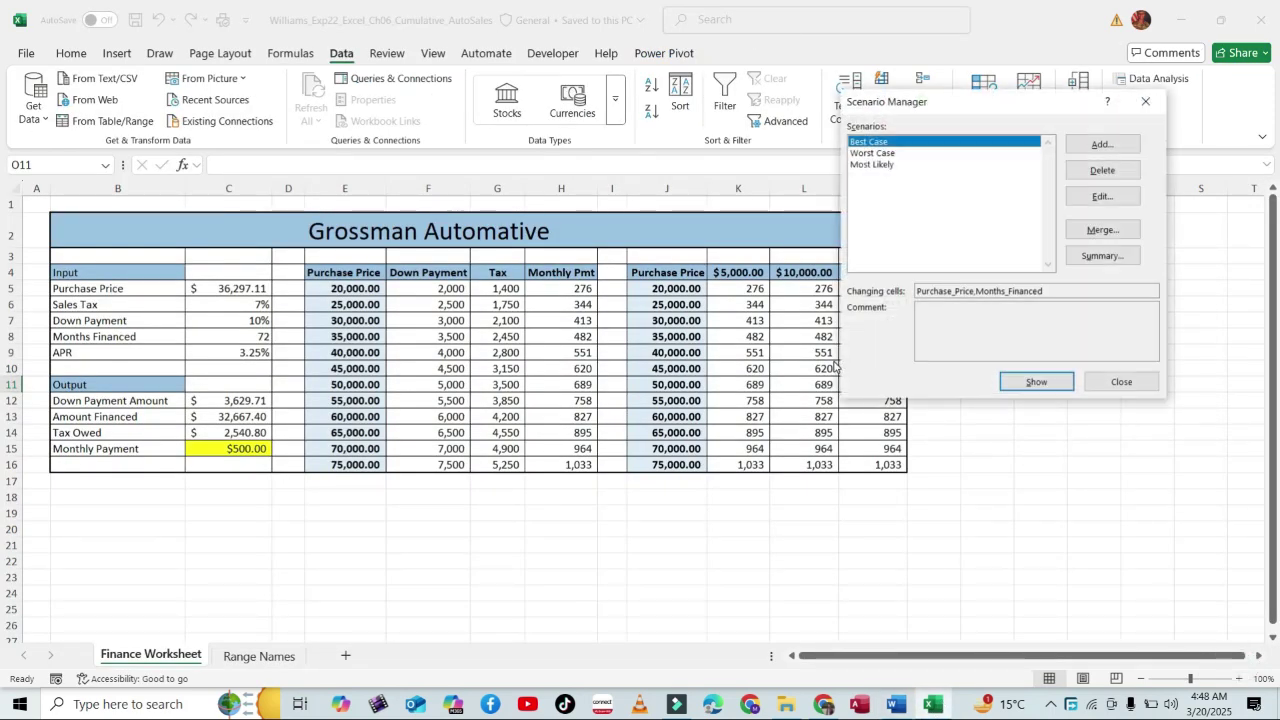
Switch to Word and highlight the step 19 text about generating a Scenario Summary report in yellow.
{"action": "left_click", "coordinate": [897, 705]}
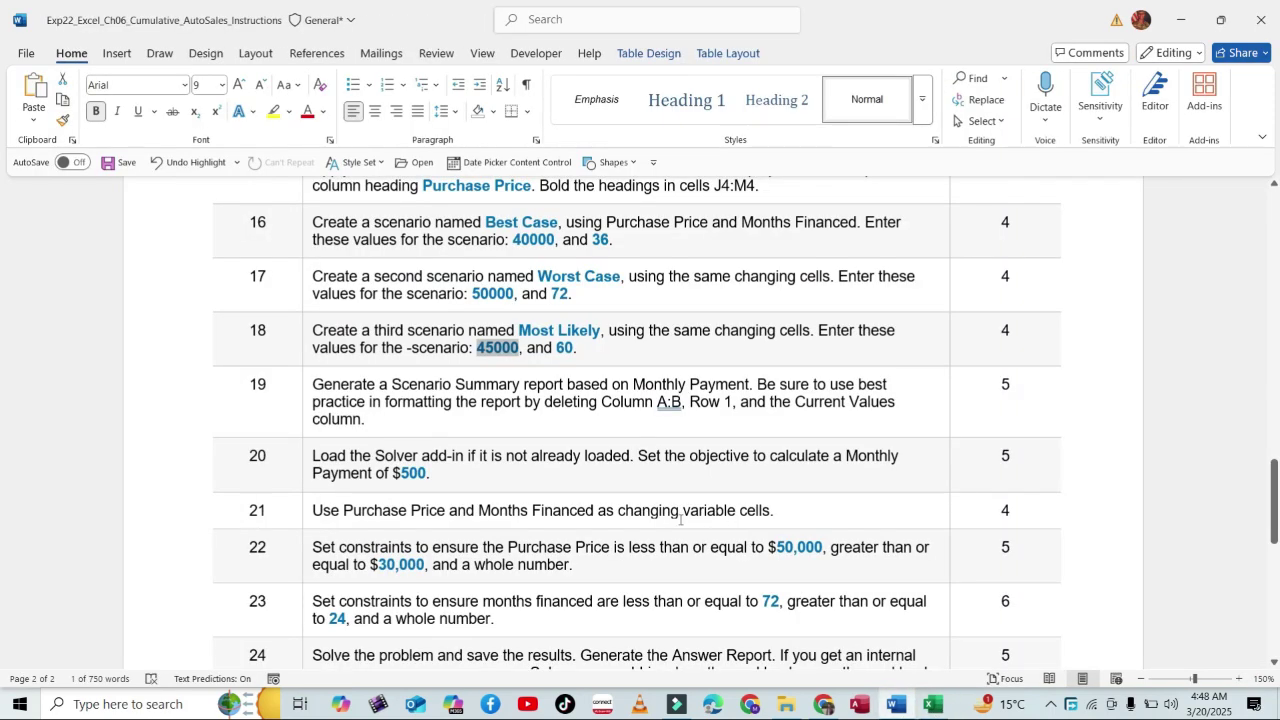
{"action": "scroll", "coordinate": [692, 390], "scroll_direction": "down", "scroll_amount": 1}
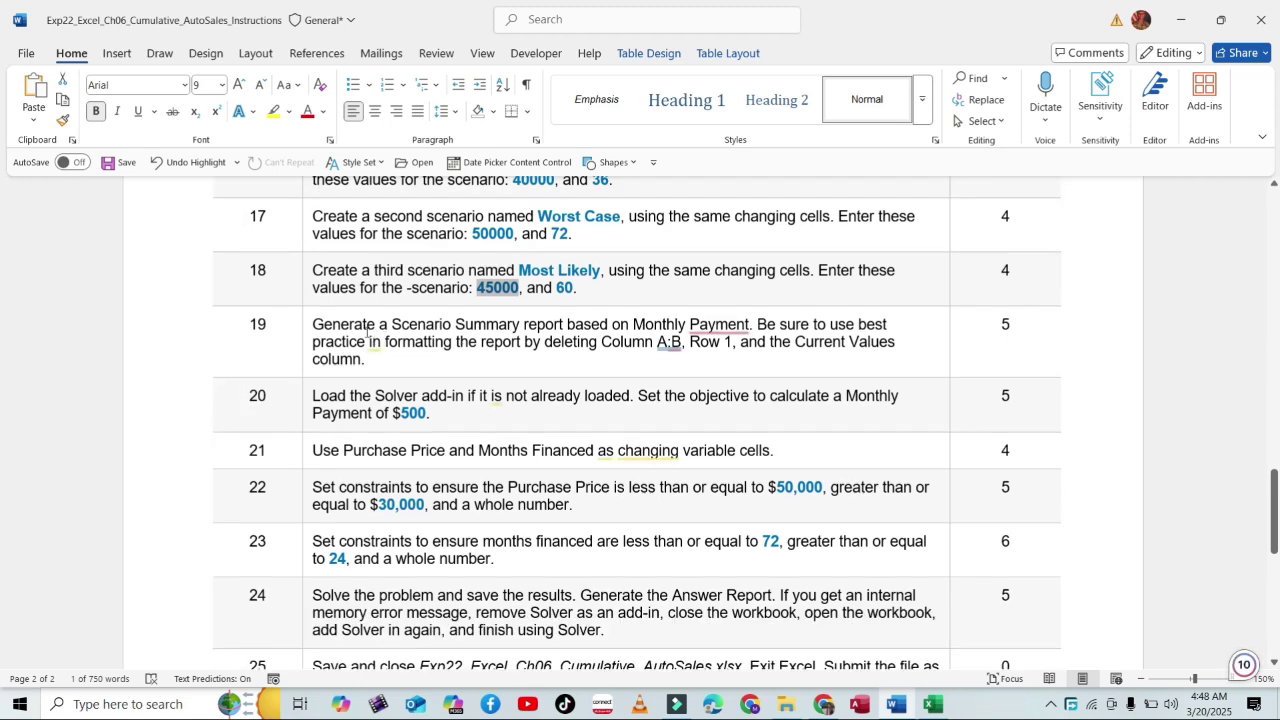
{"action": "left_click", "coordinate": [313, 325]}
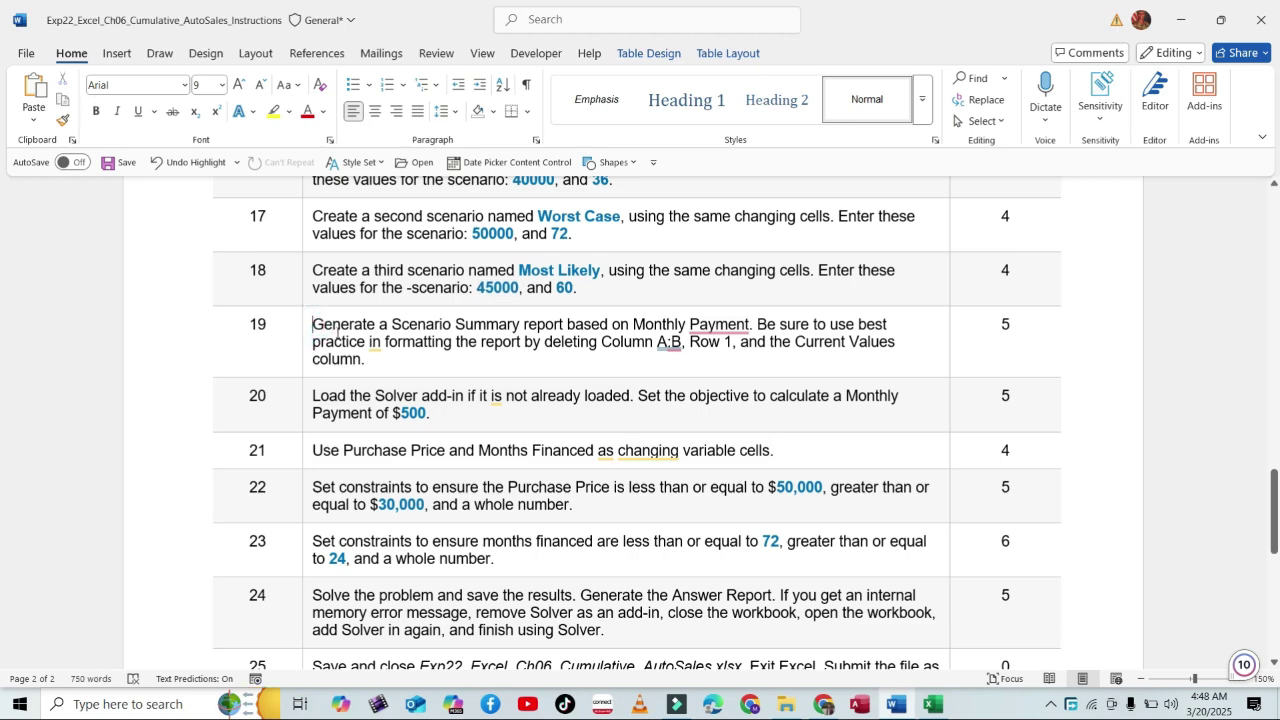
{"action": "scroll", "coordinate": [306, 300], "scroll_direction": "down", "scroll_amount": 1}
{"action": "left_click", "coordinate": [305, 281]}
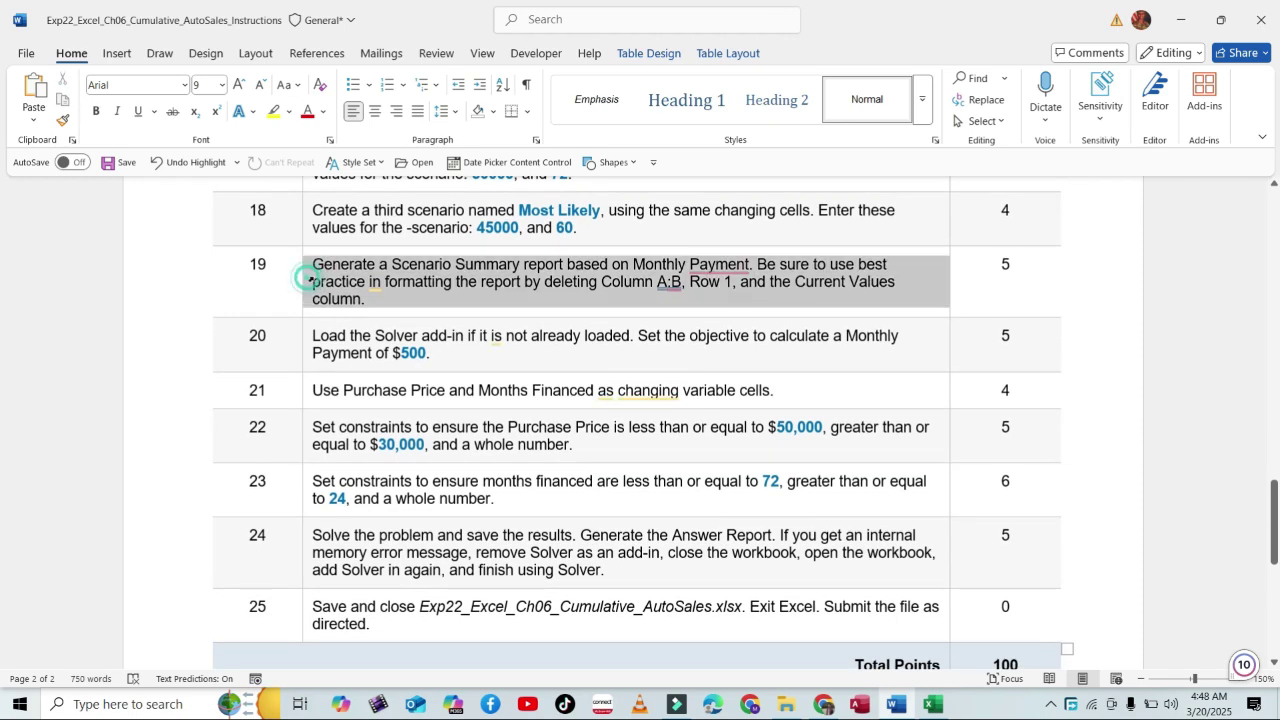
{"action": "left_click", "coordinate": [381, 249]}
{"action": "left_click", "coordinate": [378, 281]}
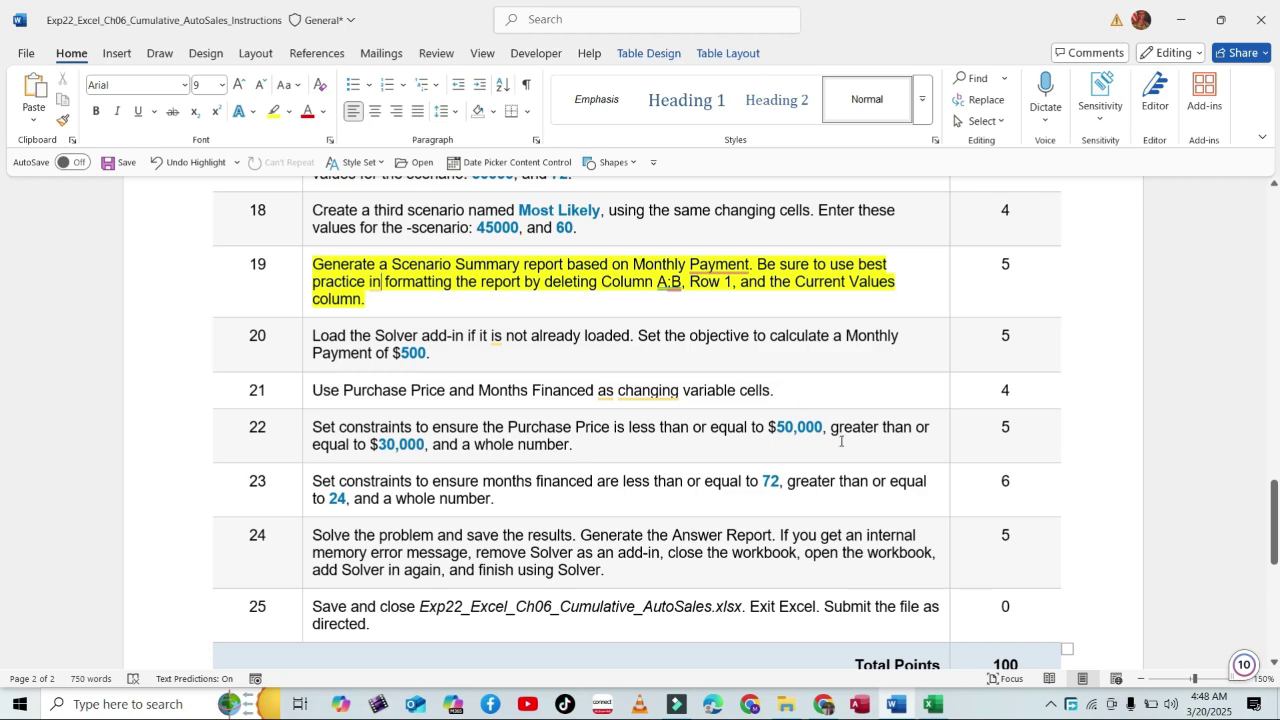
Switch to Excel and generate a Scenario Summary report with the Monthly Payment cell C15 as the result cell, checking step 19 in Word.
{"action": "key", "text": "alt+Tab"}
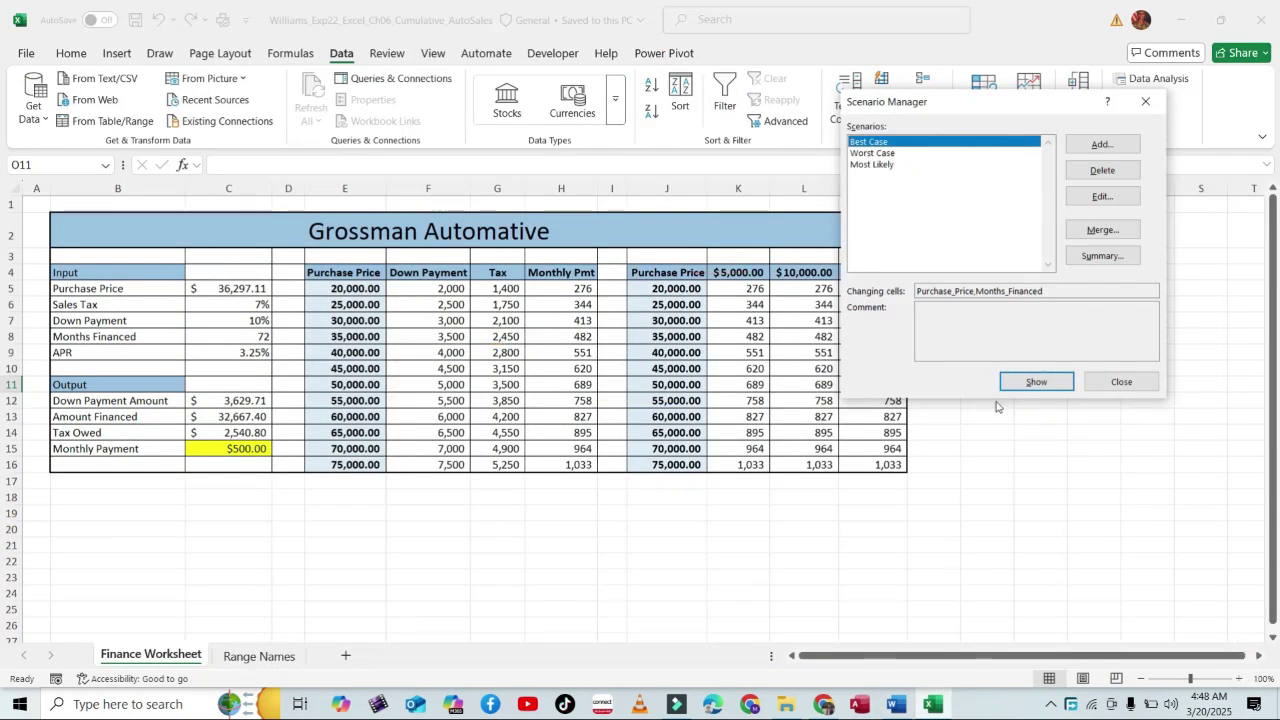
{"action": "left_click", "coordinate": [1103, 256]}
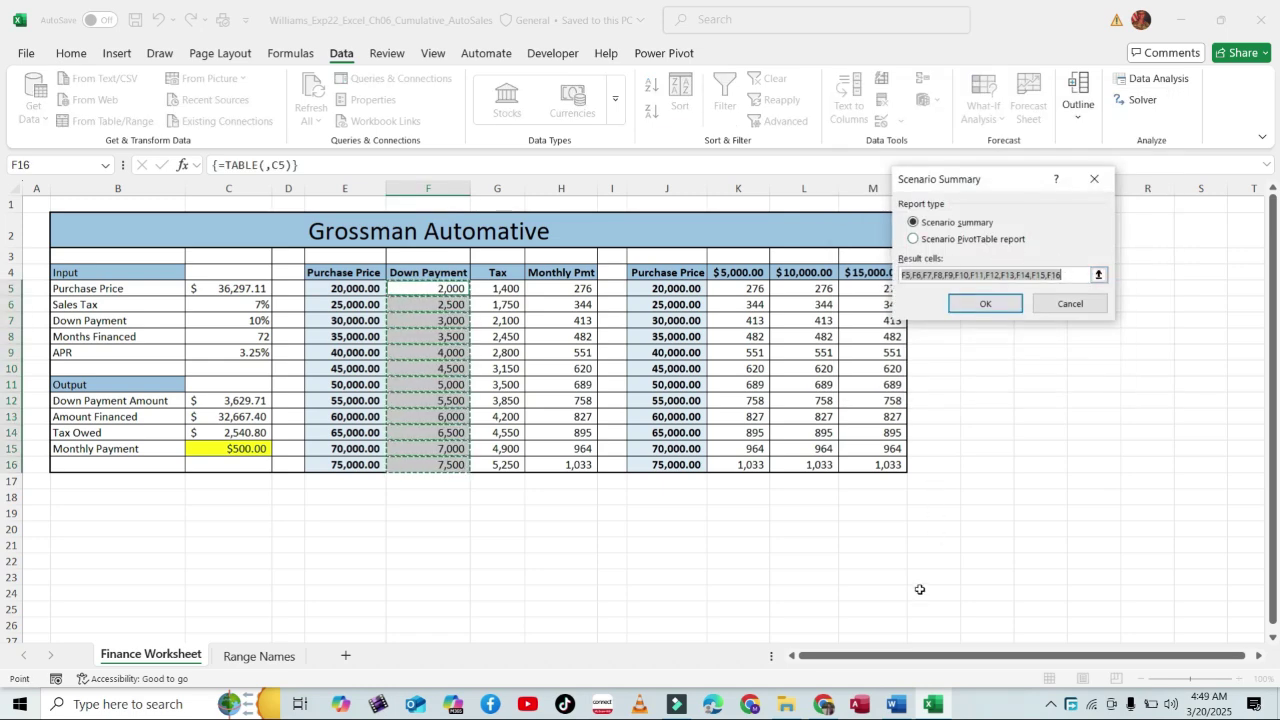
{"action": "left_click", "coordinate": [896, 704]}
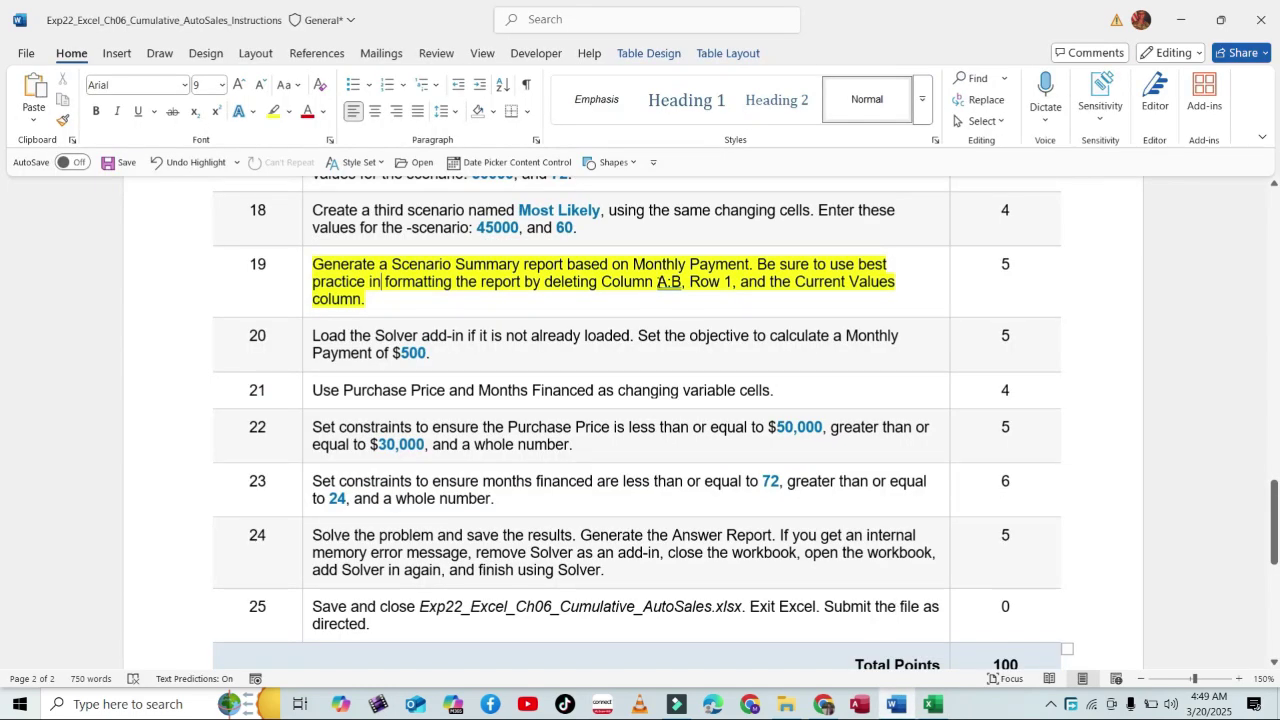
{"action": "left_click", "coordinate": [933, 705]}
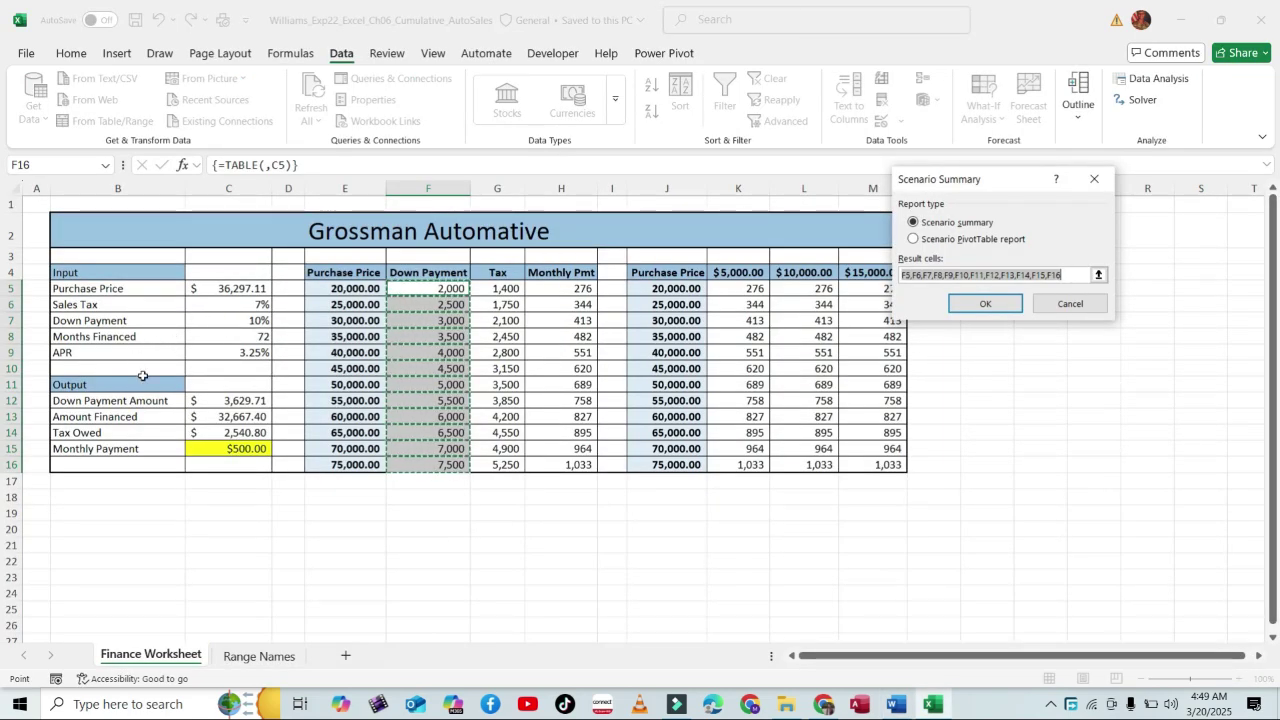
{"action": "left_click", "coordinate": [205, 448]}
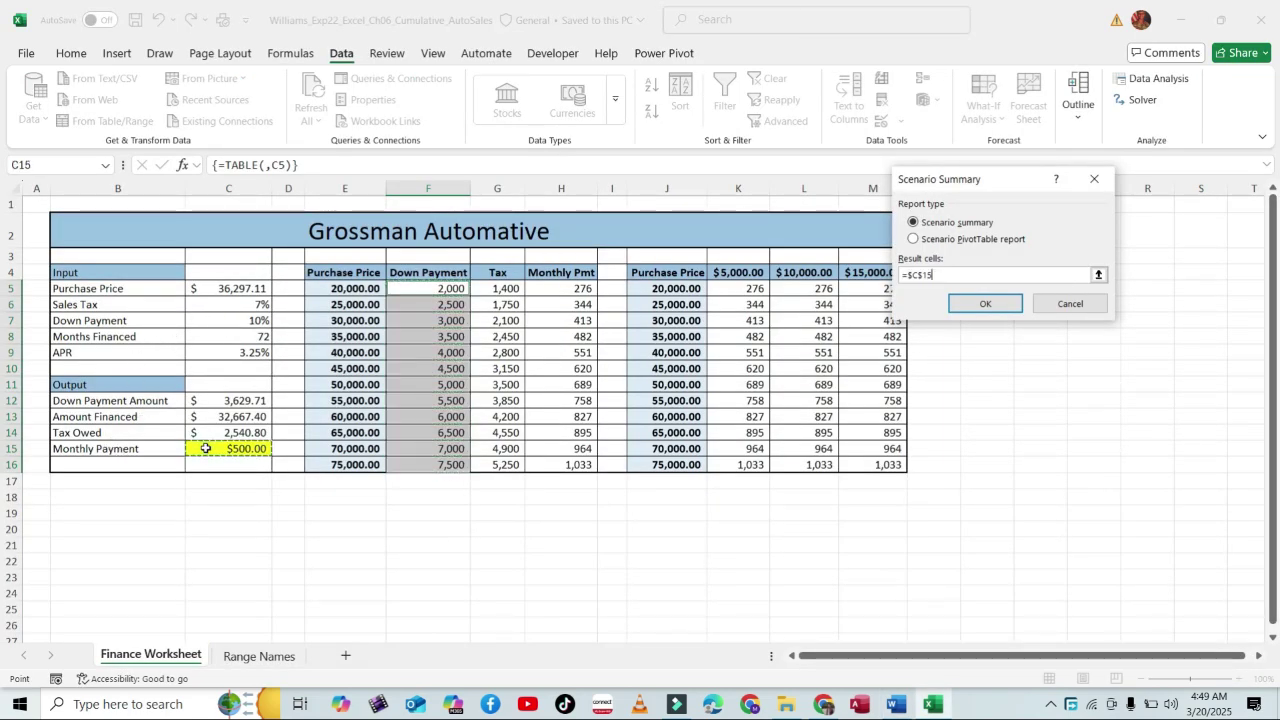
{"action": "left_click", "coordinate": [978, 303]}
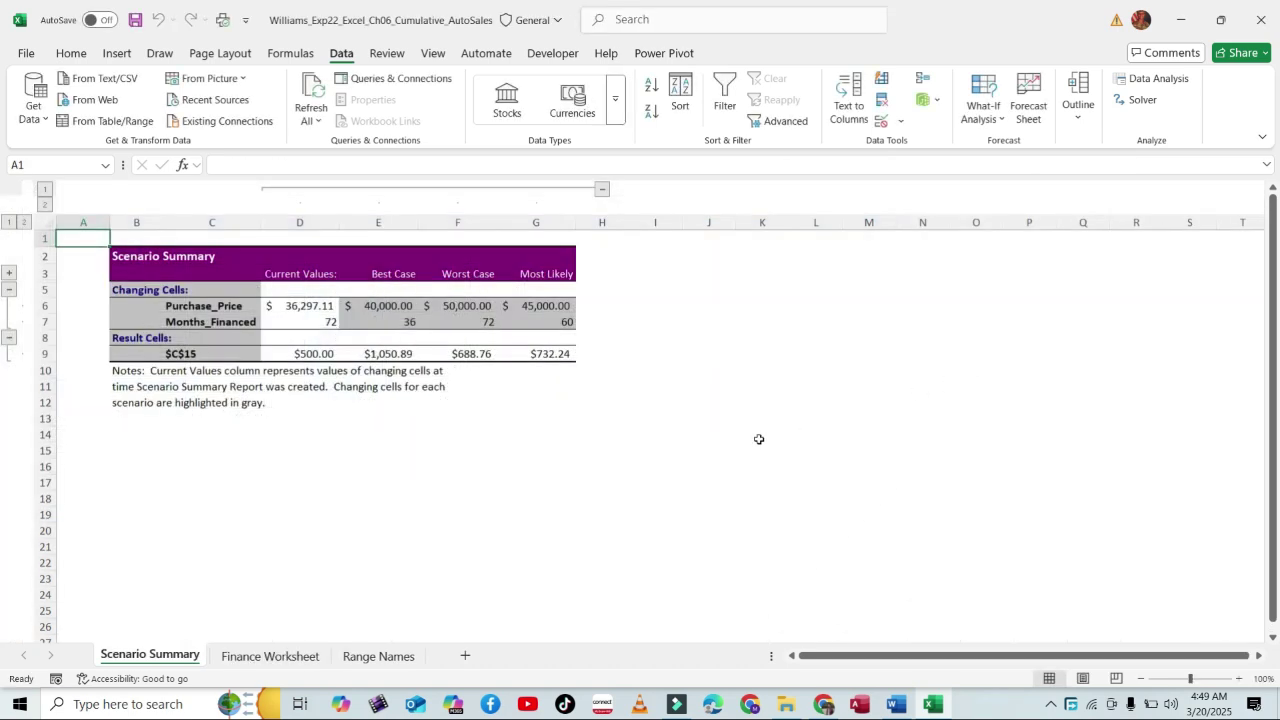
Check step 19 in Word, return to Excel, and delete row 1 from the Scenario Summary sheet.
{"action": "left_click", "coordinate": [896, 704]}
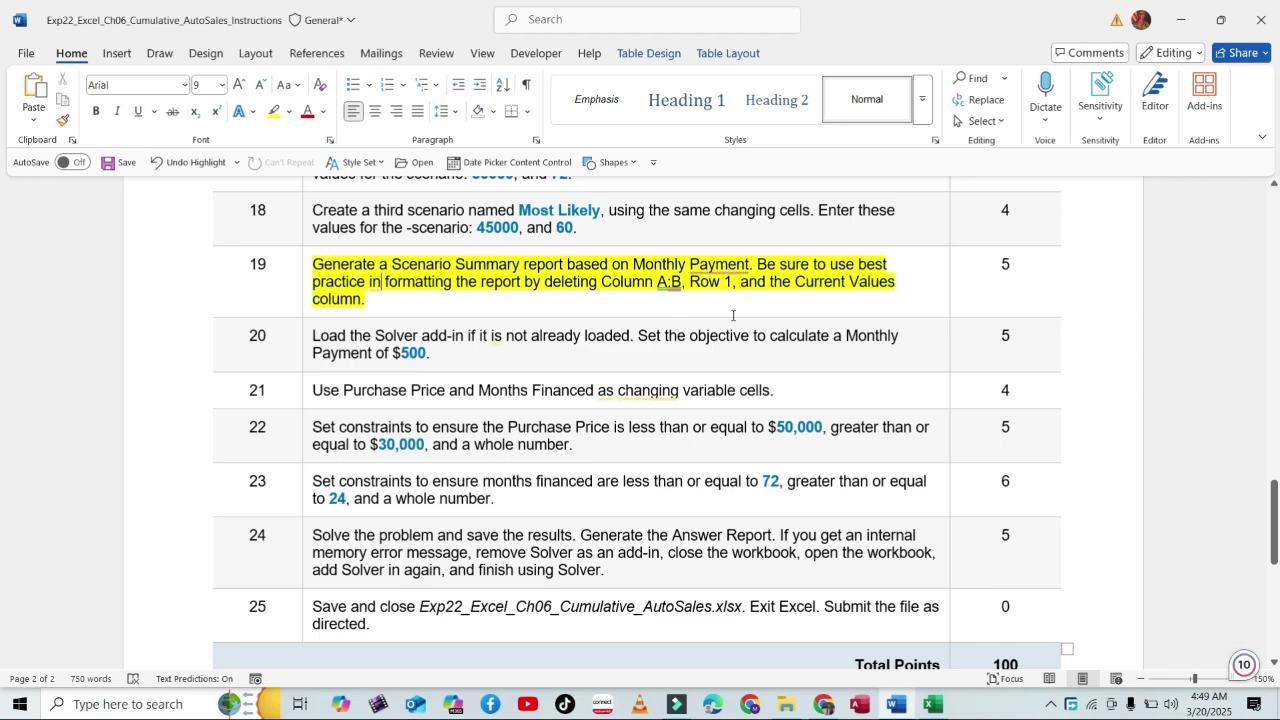
{"action": "left_click", "coordinate": [933, 704]}
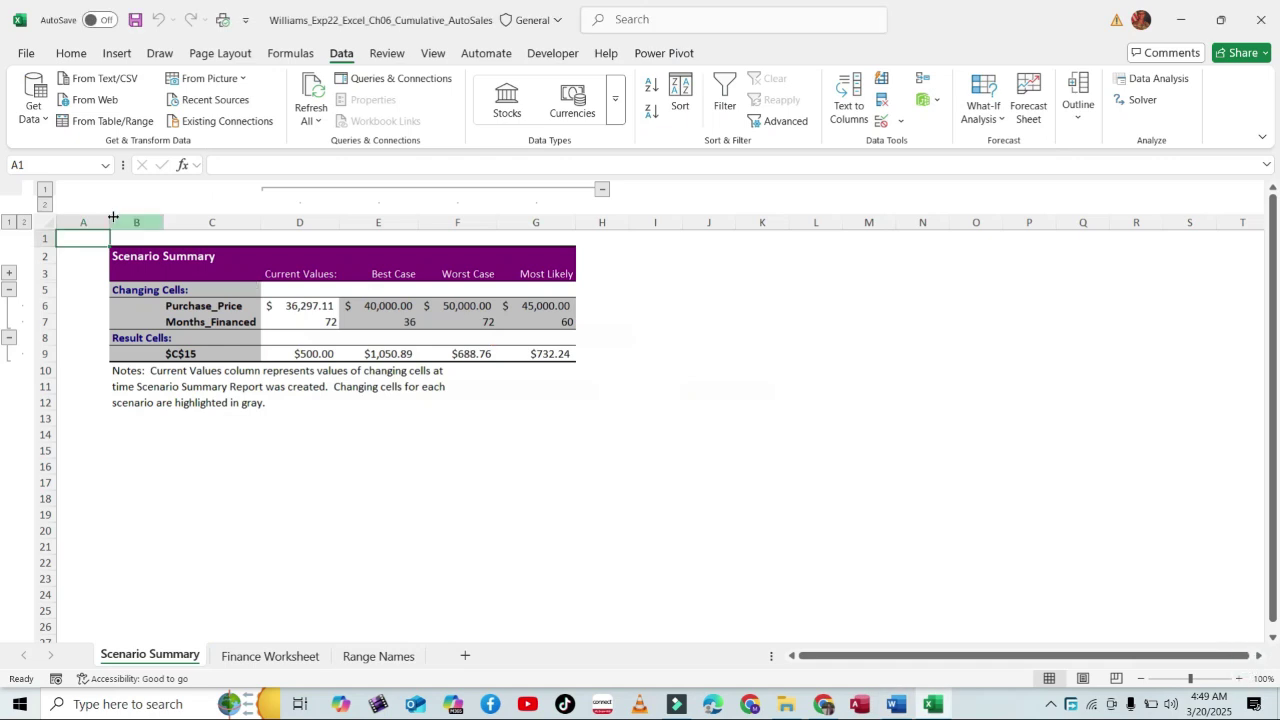
{"action": "mouse_move", "coordinate": [97, 220]}
{"action": "left_mouse_down"}
{"action": "mouse_move", "coordinate": [135, 221]}
{"action": "mouse_move", "coordinate": [109, 221]}
{"action": "left_mouse_up"}
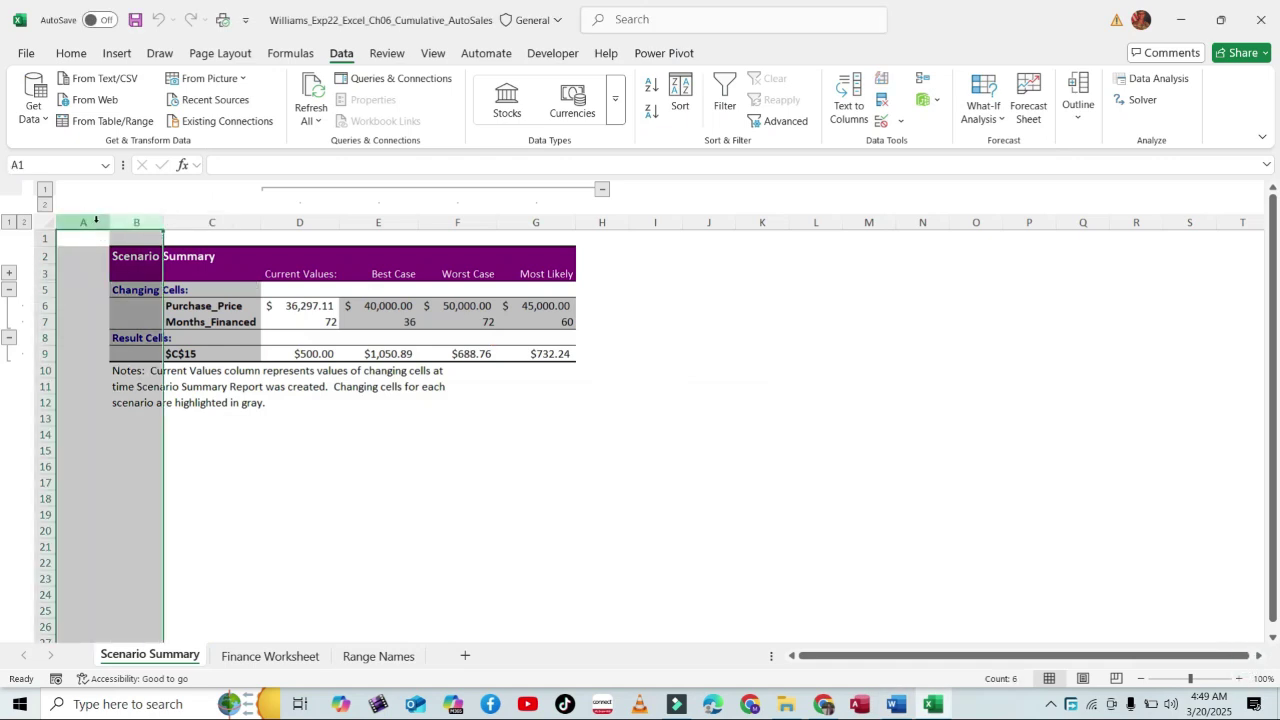
{"action": "right_click", "coordinate": [46, 238]}
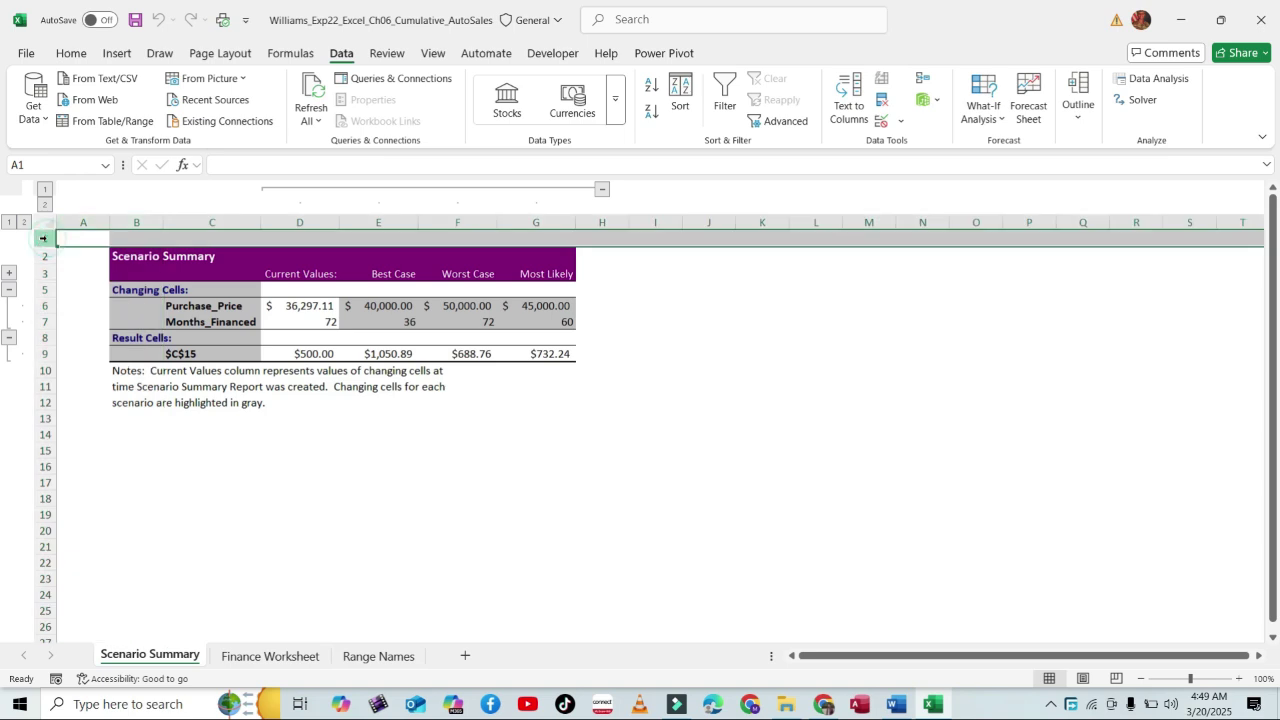
{"action": "left_click", "coordinate": [125, 430]}
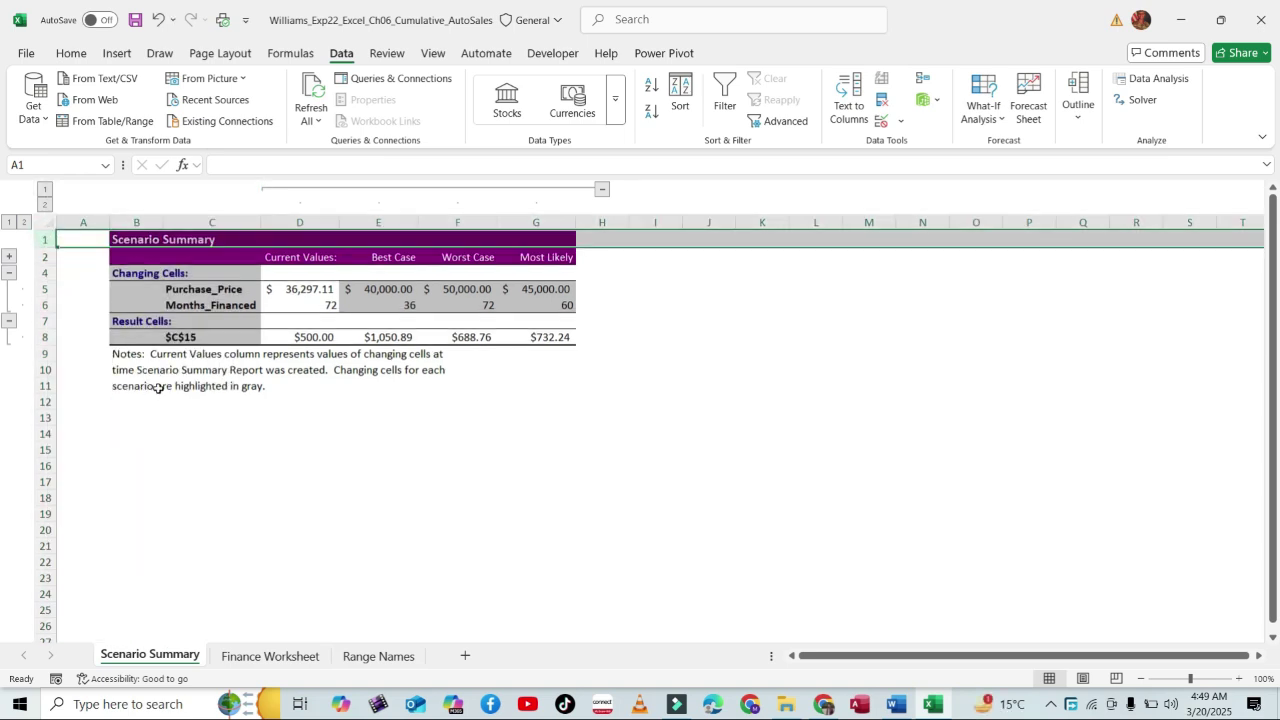
Delete the blank column A from the Scenario Summary sheet.
{"action": "left_click", "coordinate": [83, 222]}
{"action": "right_click", "coordinate": [86, 224]}
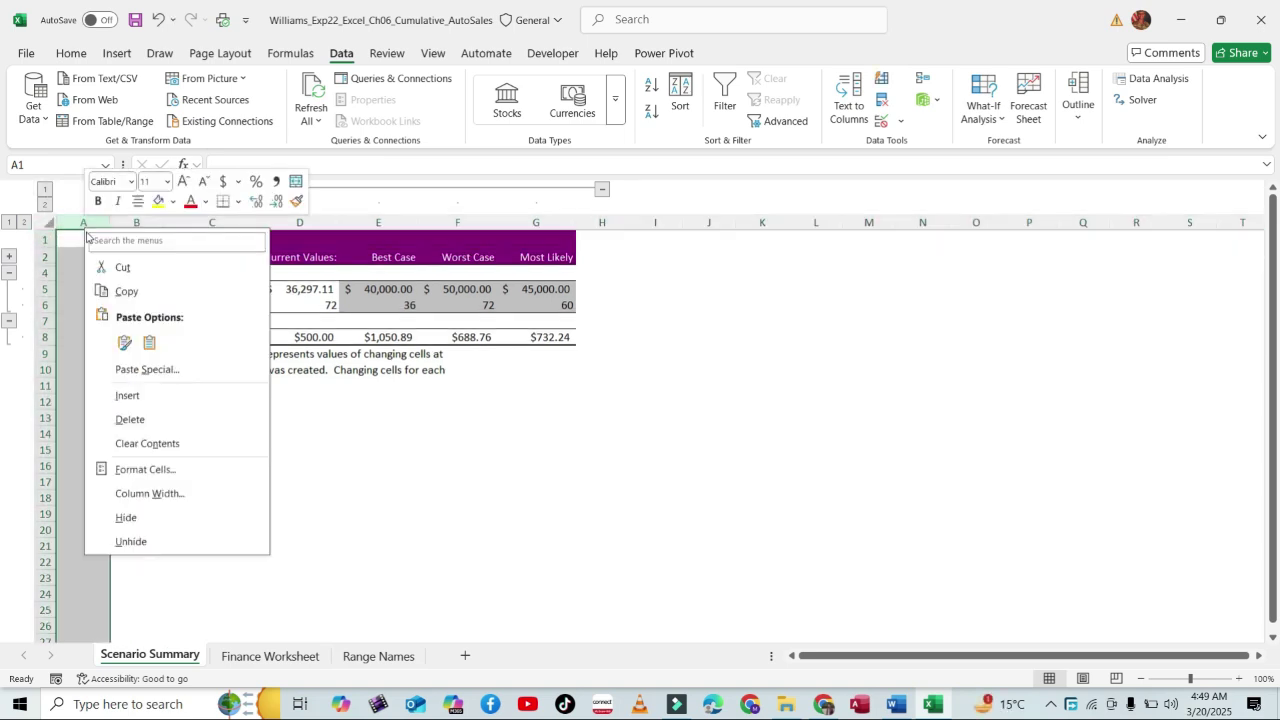
{"action": "left_click", "coordinate": [140, 418]}
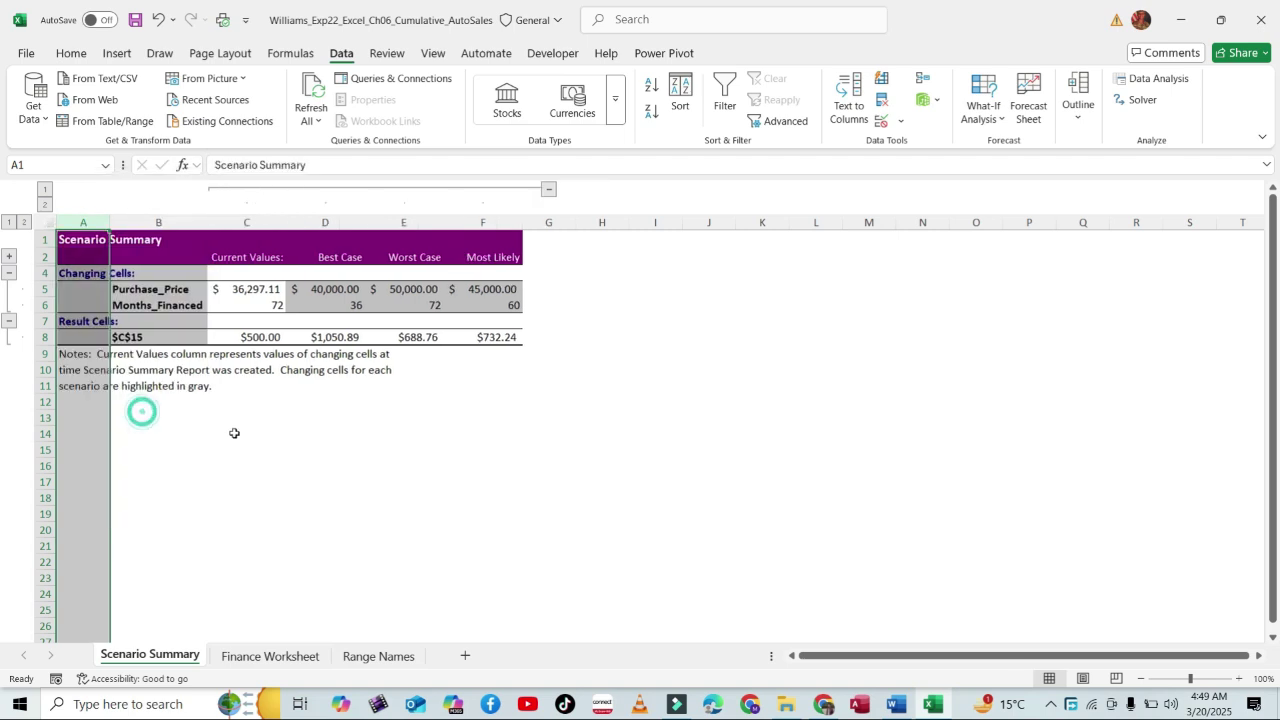
{"action": "left_click", "coordinate": [285, 437]}
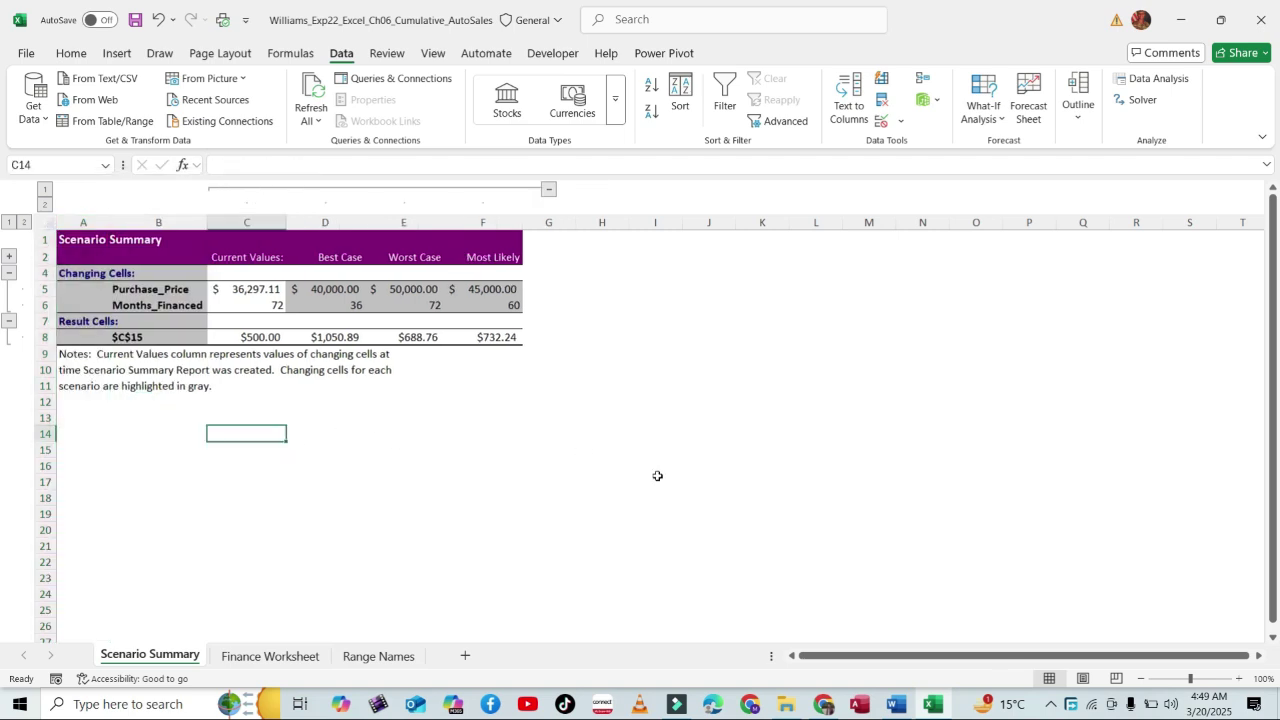
{"action": "left_click", "coordinate": [84, 223]}
{"action": "left_click", "coordinate": [158, 224]}
{"action": "left_click", "coordinate": [155, 245]}
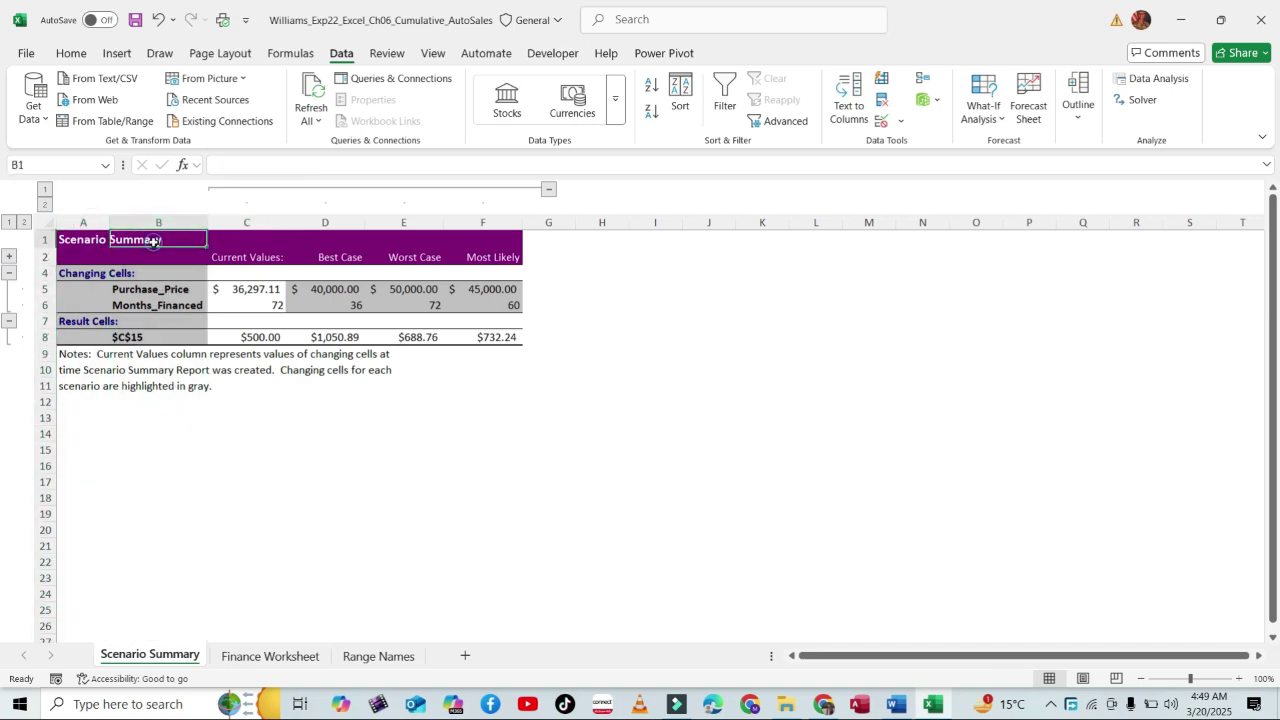
{"action": "left_click", "coordinate": [90, 244]}
{"action": "left_click", "coordinate": [550, 478]}
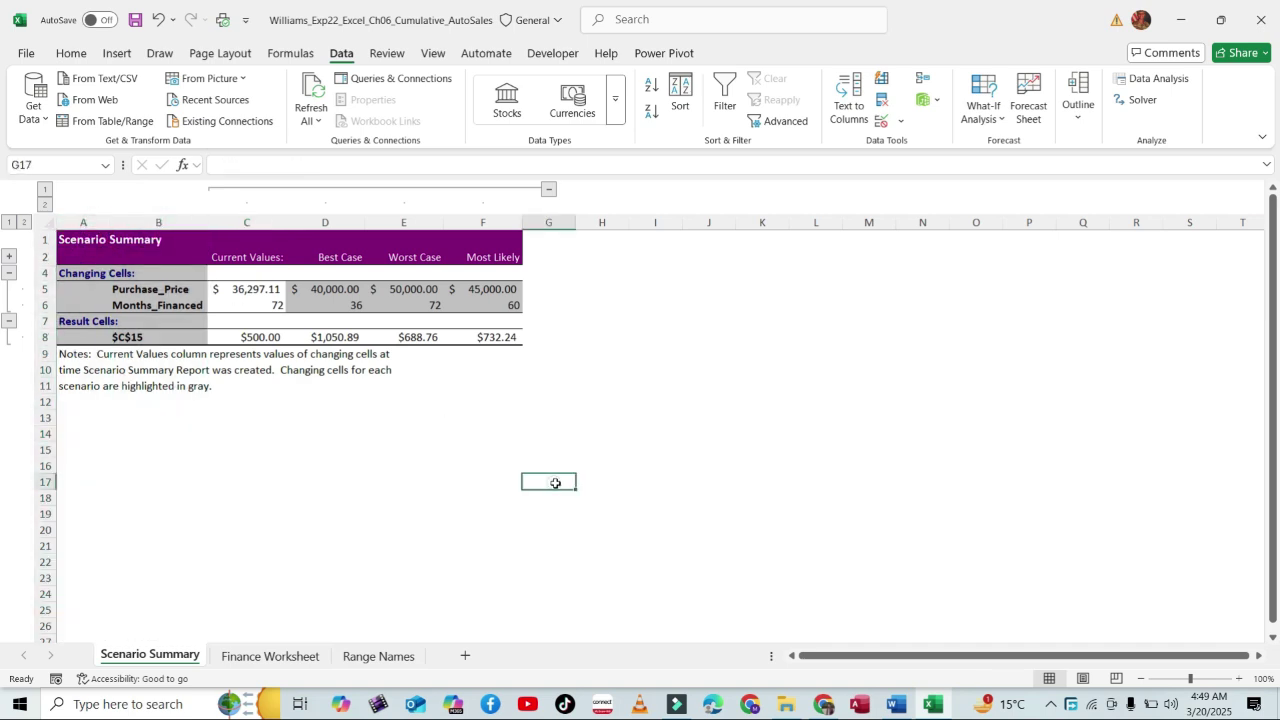
Recheck step 19 in Word, delete the Current Values column from the Scenario Summary report in Excel, and save the workbook.
{"action": "left_click", "coordinate": [896, 704]}
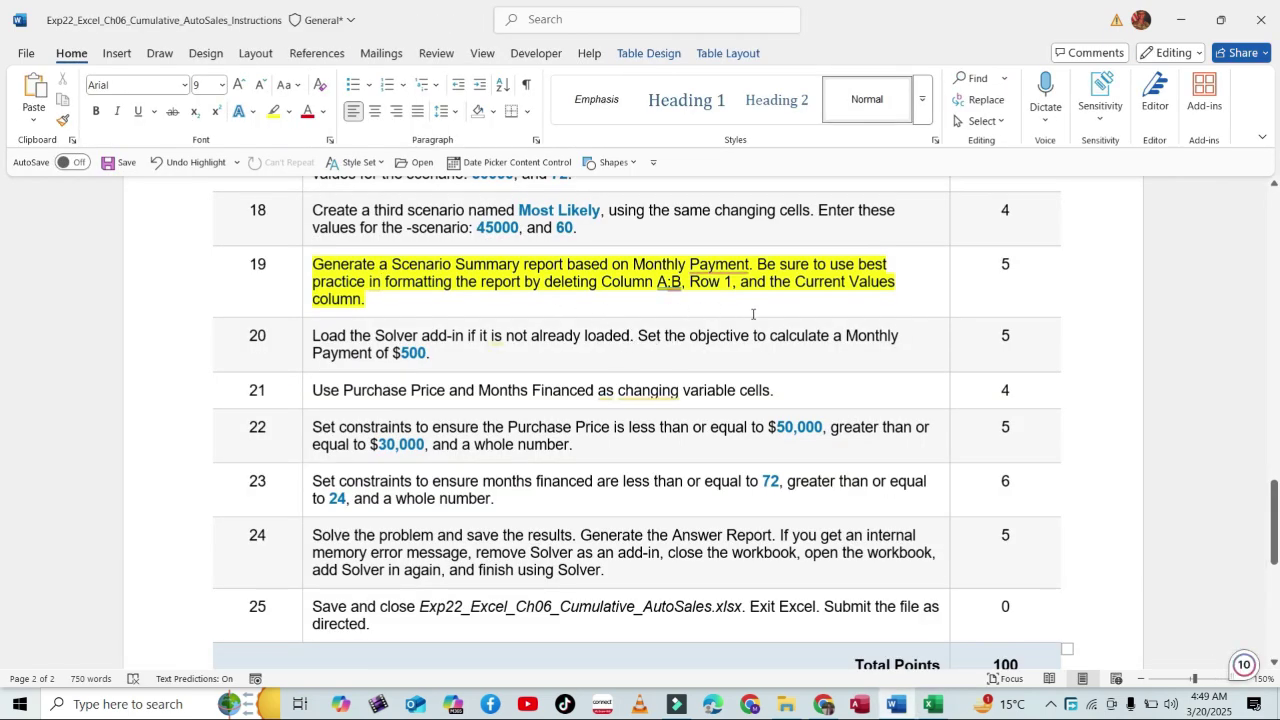
{"action": "left_click", "coordinate": [933, 704]}
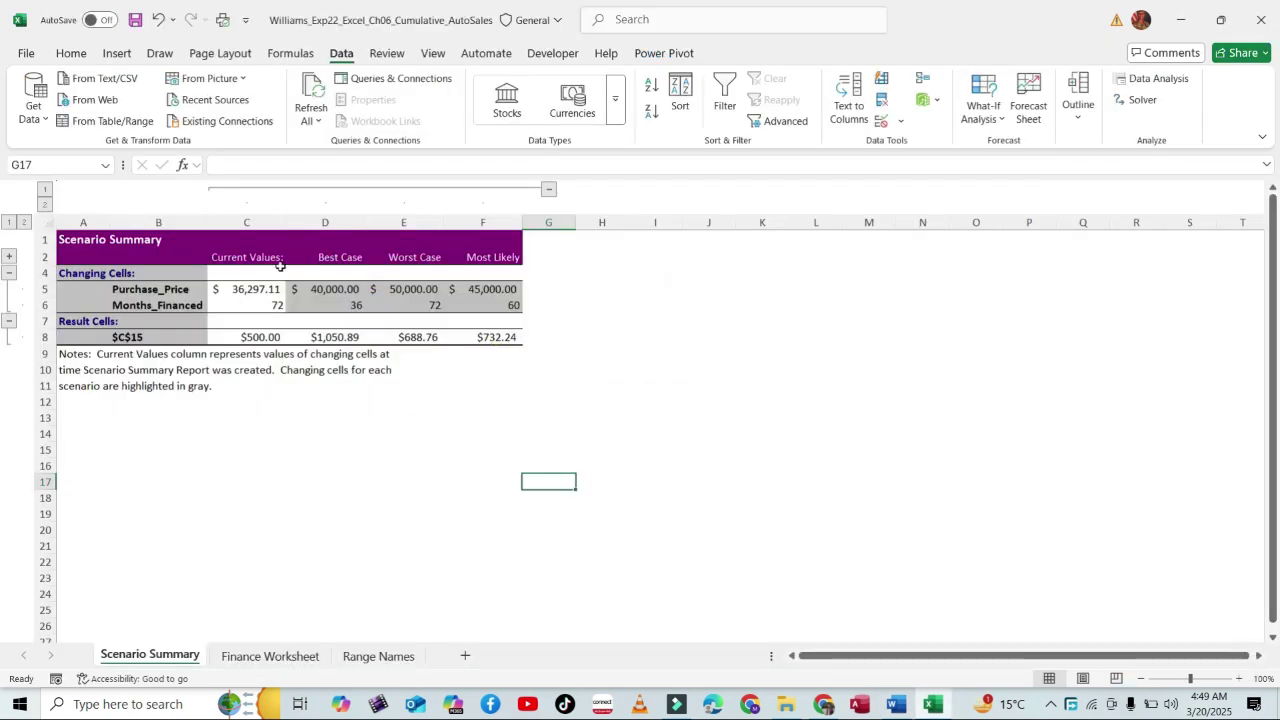
{"action": "left_click", "coordinate": [250, 222]}
{"action": "right_click", "coordinate": [257, 222]}
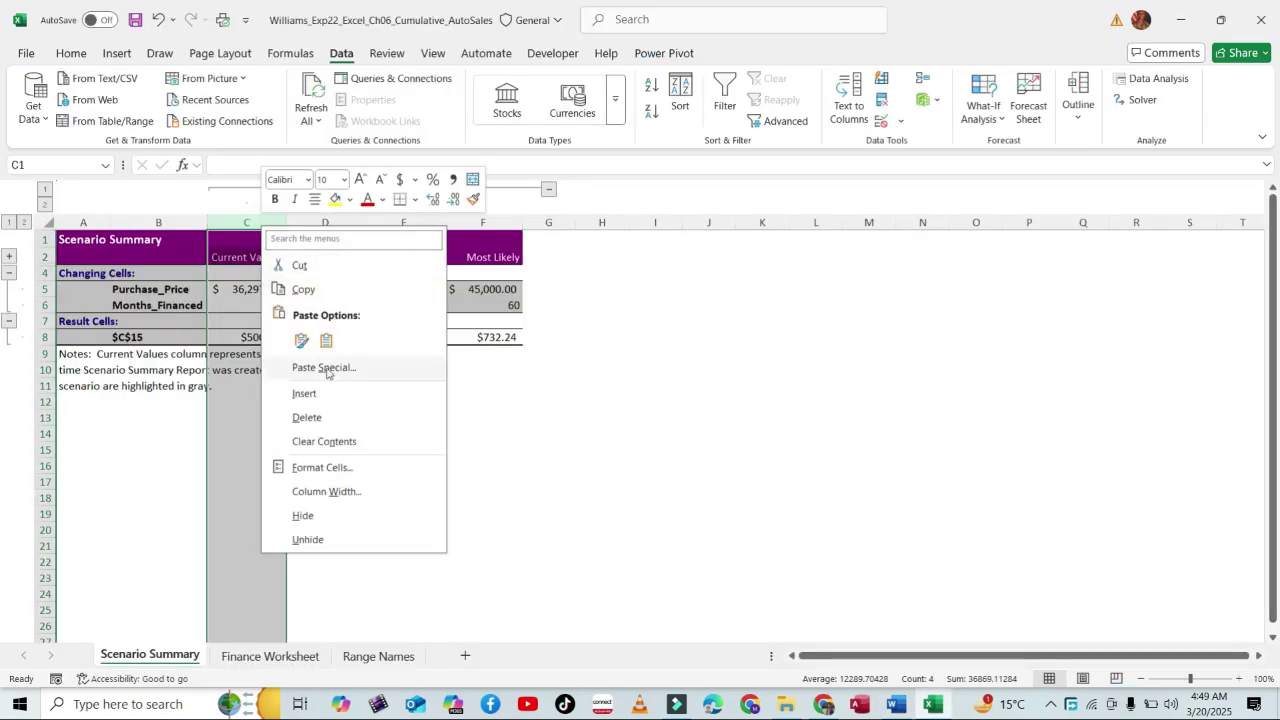
{"action": "left_click", "coordinate": [316, 417]}
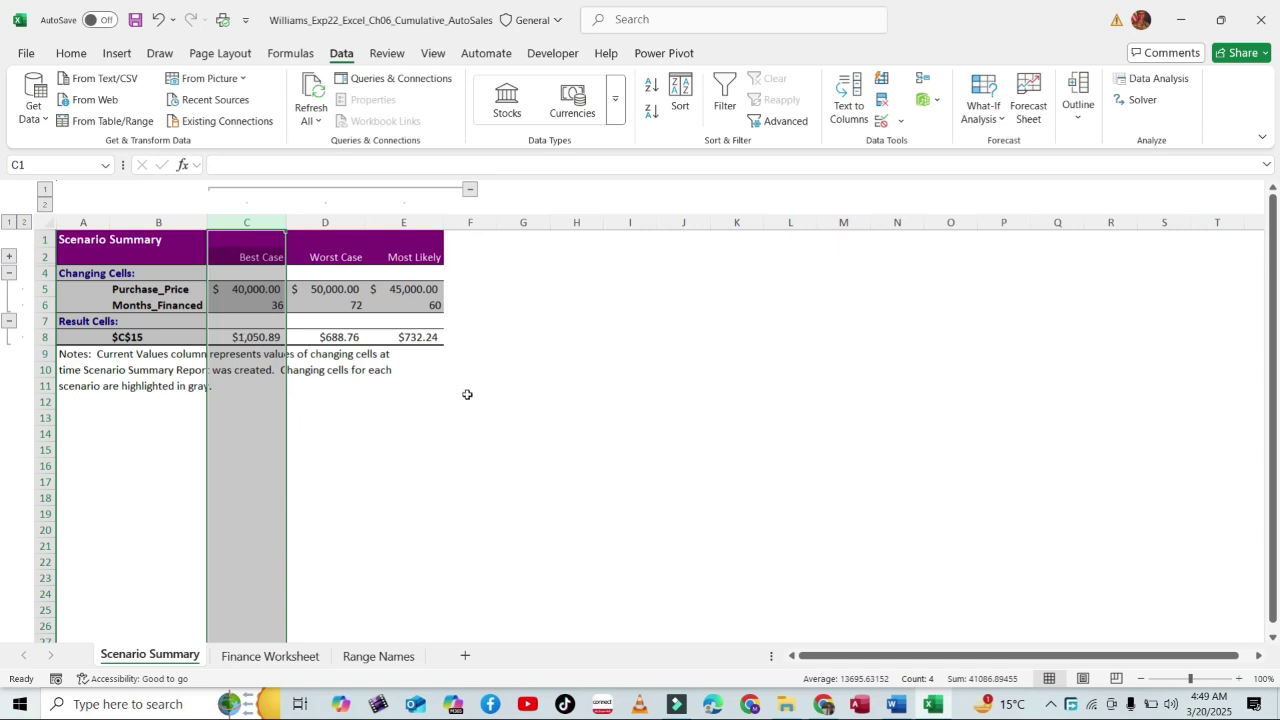
{"action": "left_click", "coordinate": [545, 400]}
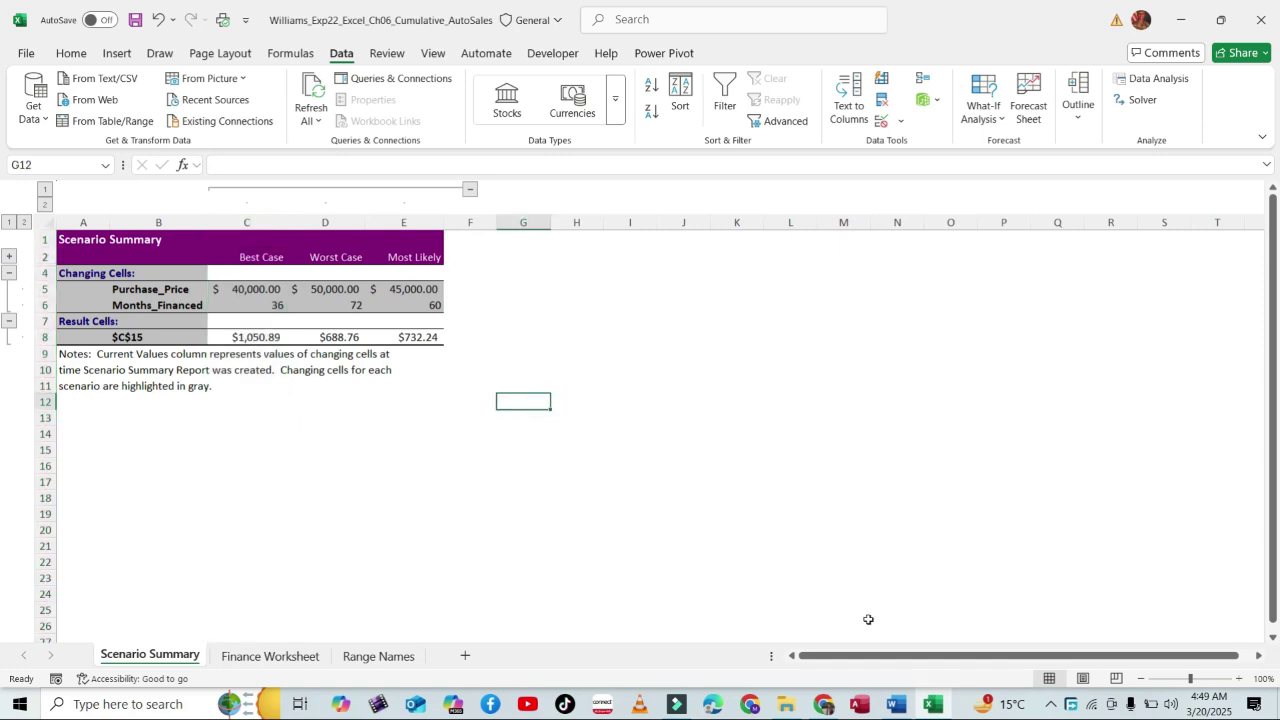
{"action": "left_click", "coordinate": [135, 20]}
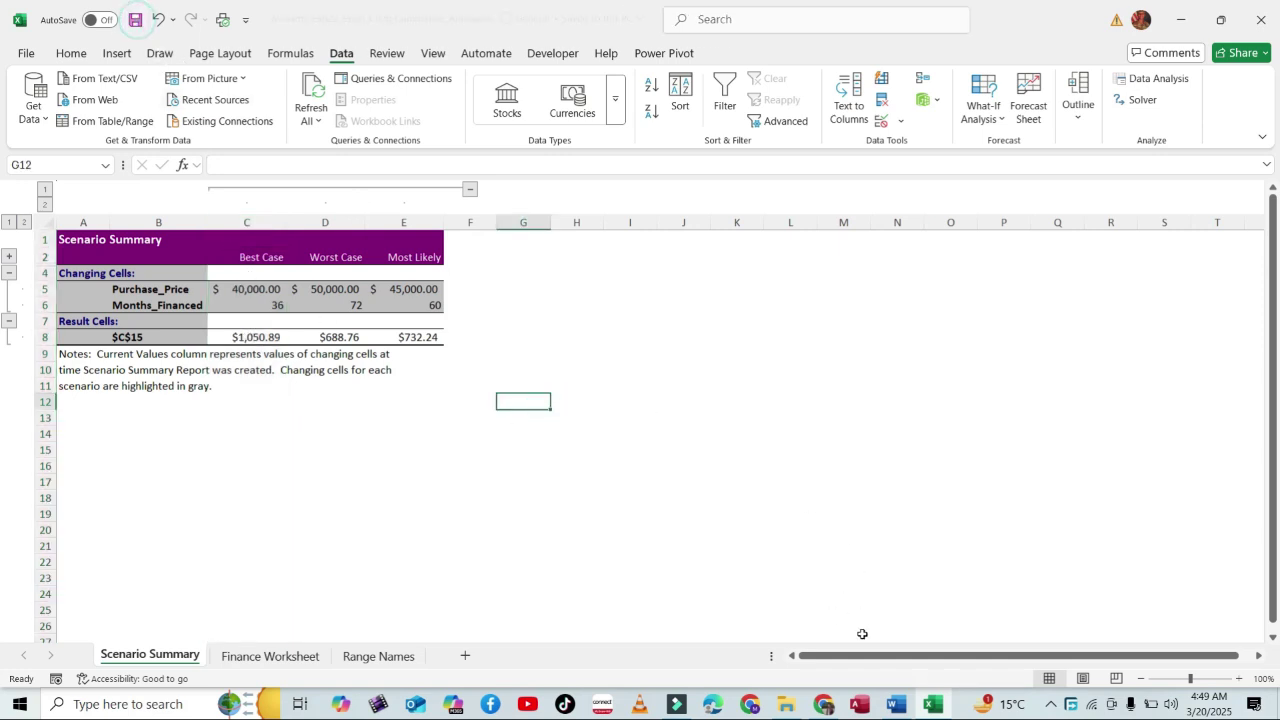
Switch to Word, remove the highlight from step 19, and highlight the step 20 text about the Solver add-in in yellow.
{"action": "left_click", "coordinate": [896, 704]}
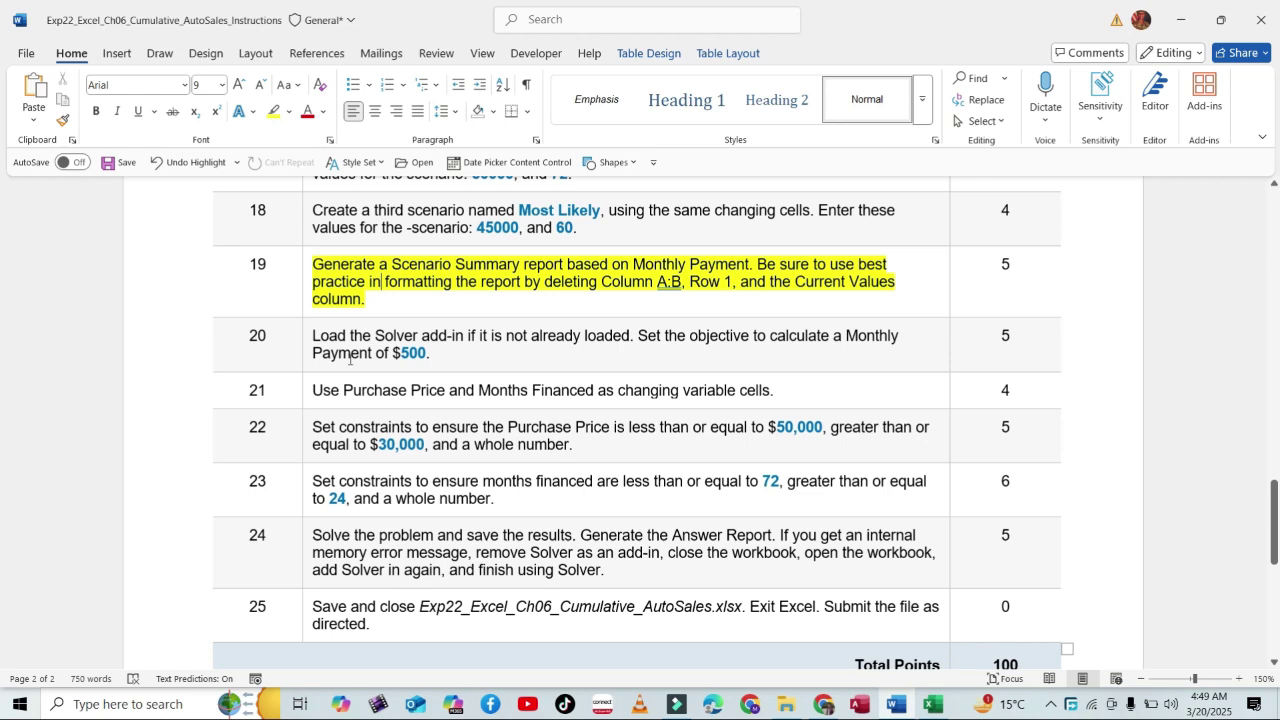
{"action": "left_click", "coordinate": [305, 308]}
{"action": "left_click", "coordinate": [396, 278]}
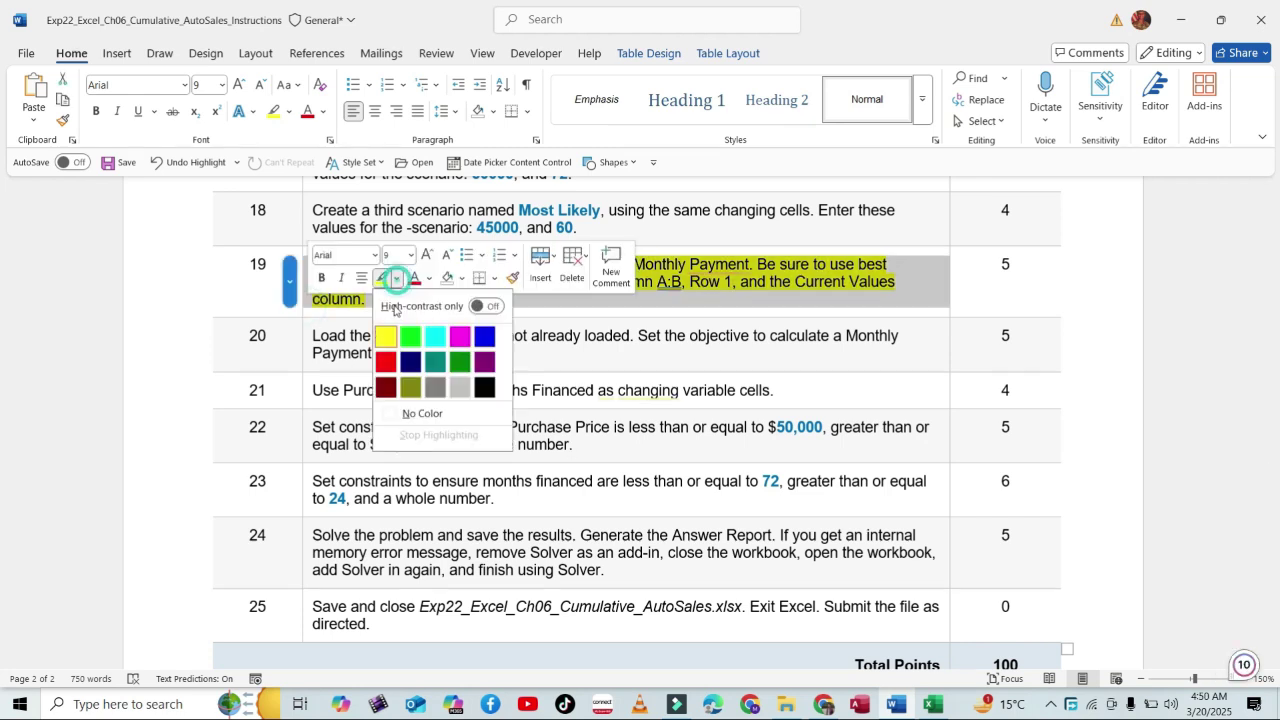
{"action": "left_click", "coordinate": [398, 414]}
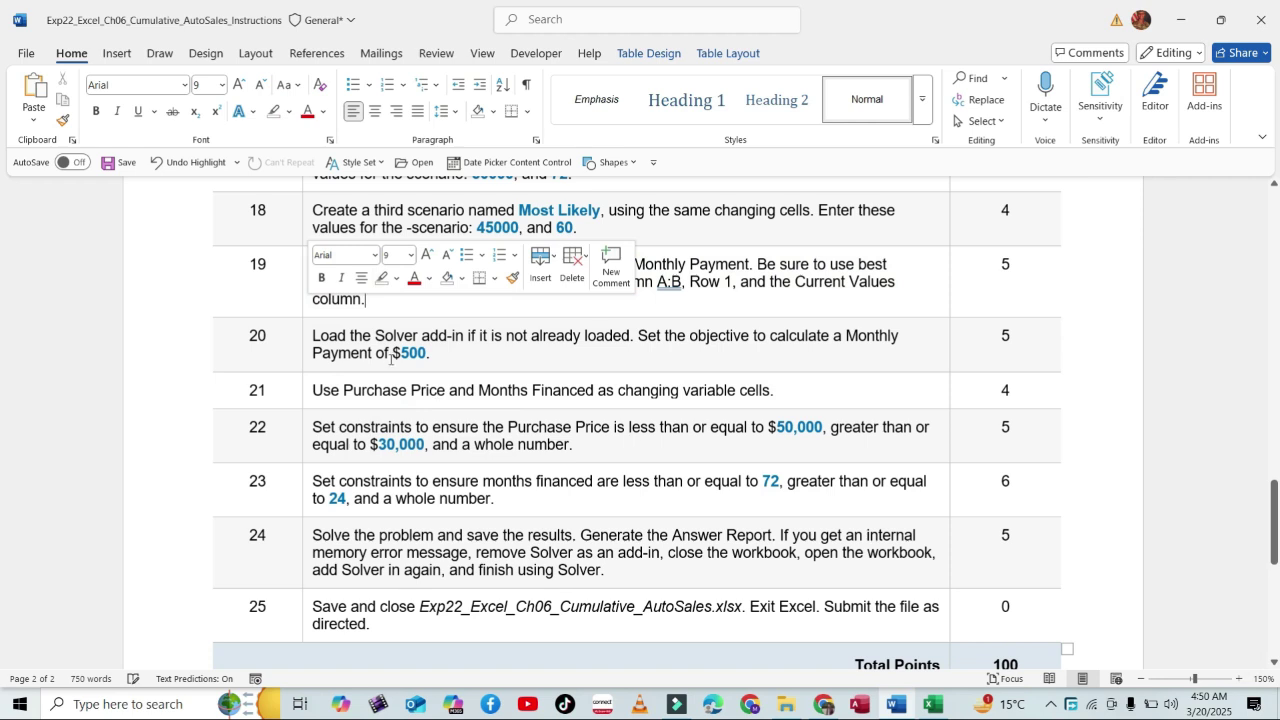
{"action": "left_click", "coordinate": [305, 358]}
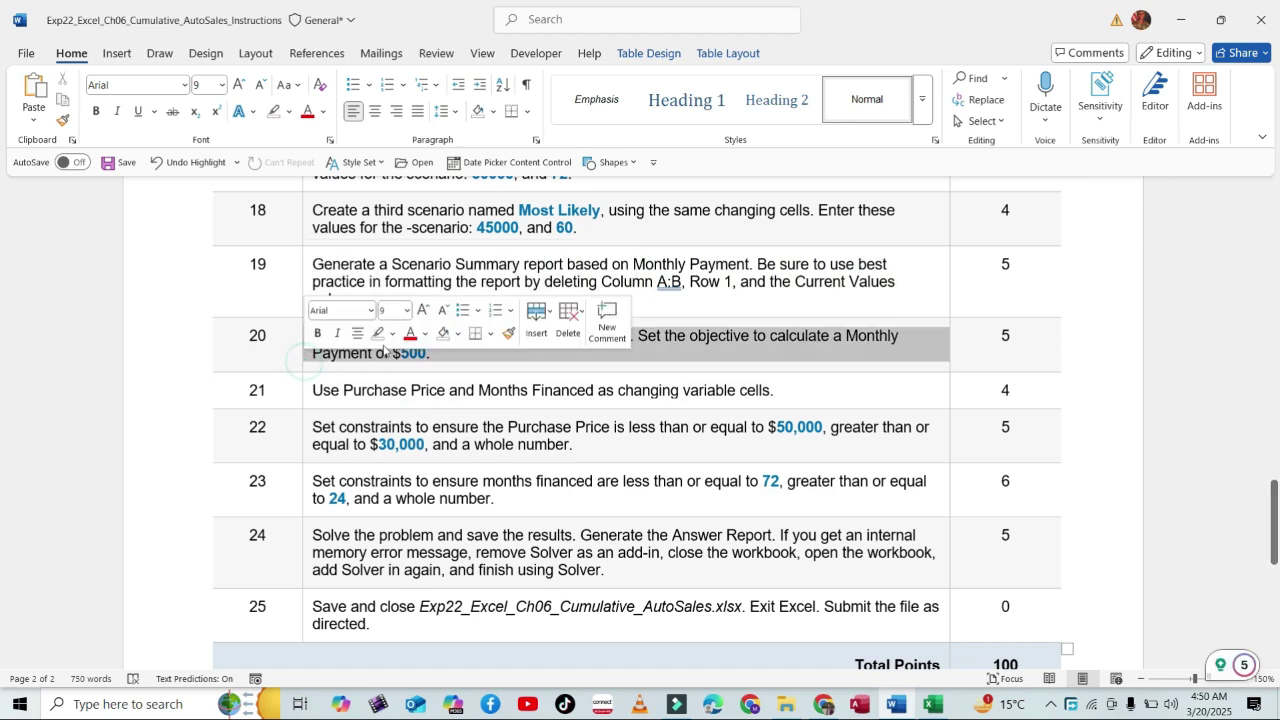
{"action": "left_click", "coordinate": [392, 336]}
{"action": "left_click", "coordinate": [382, 391]}
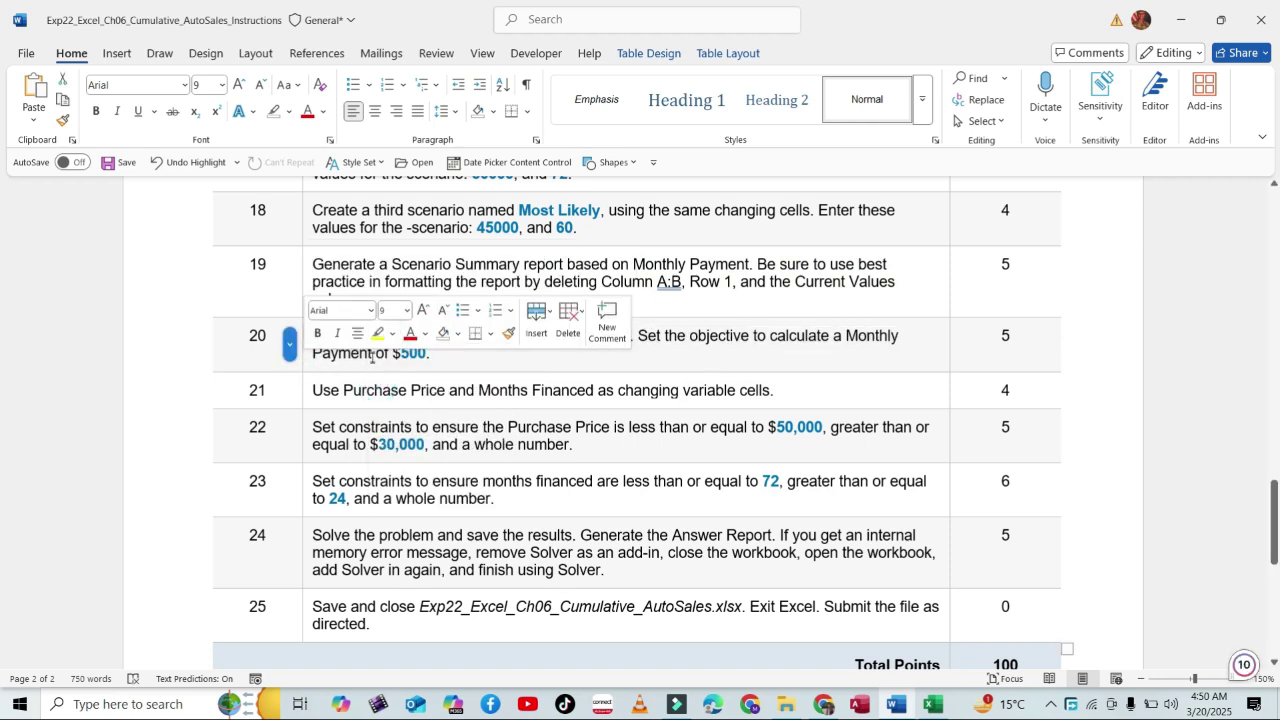
Switch to Excel, delete column A with the Scenario Summary headings from the report sheet, and save the workbook.
{"action": "left_click", "coordinate": [933, 705]}
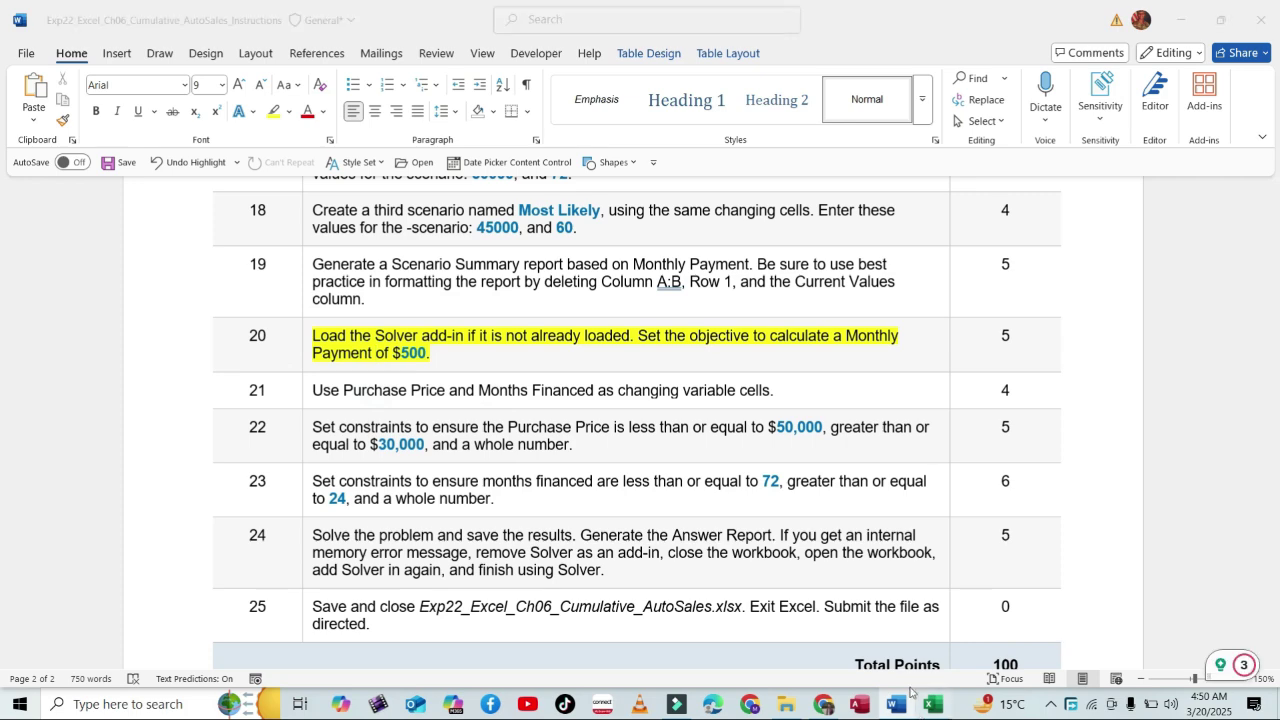
{"action": "left_click", "coordinate": [84, 223]}
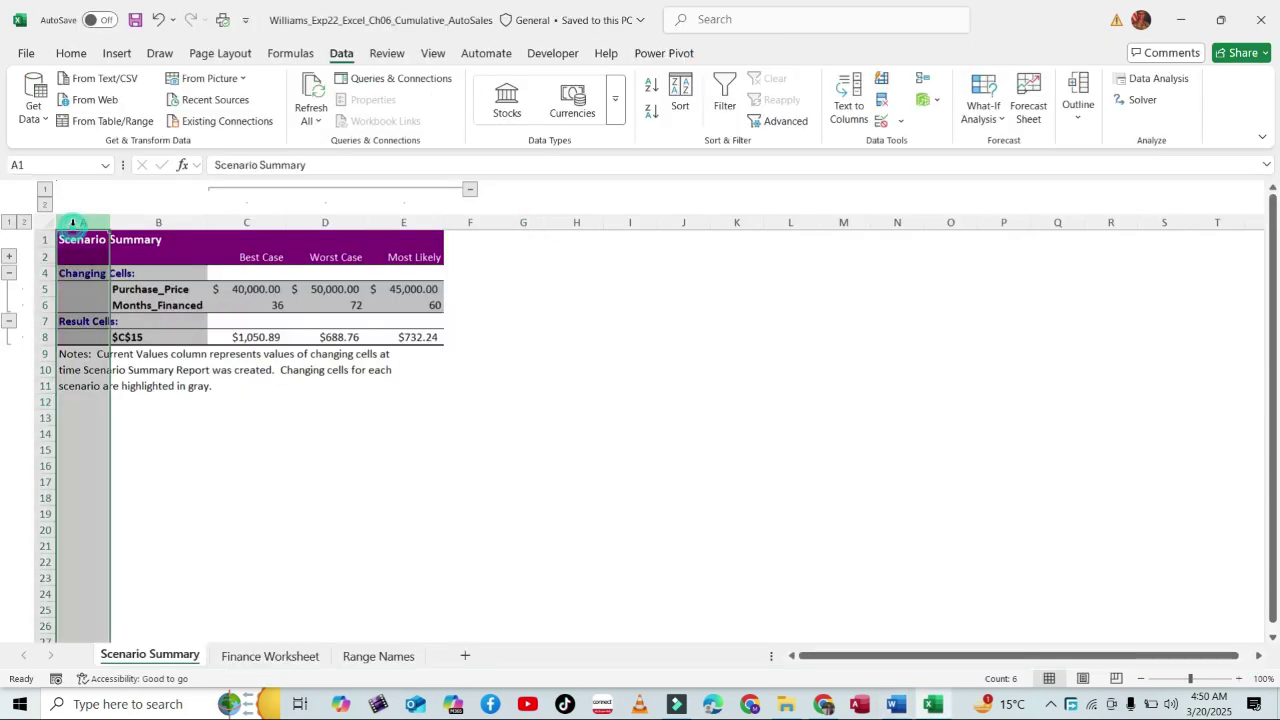
{"action": "right_click", "coordinate": [85, 225]}
{"action": "left_click", "coordinate": [119, 417]}
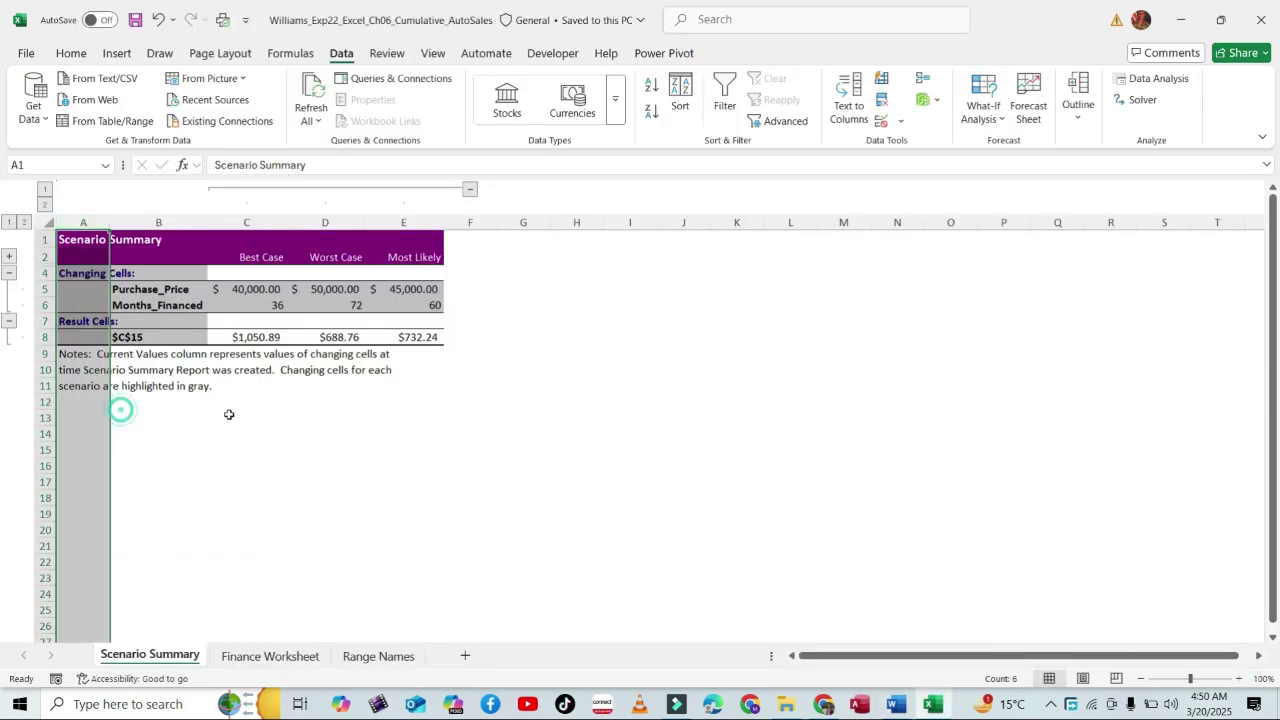
{"action": "left_click", "coordinate": [484, 418]}
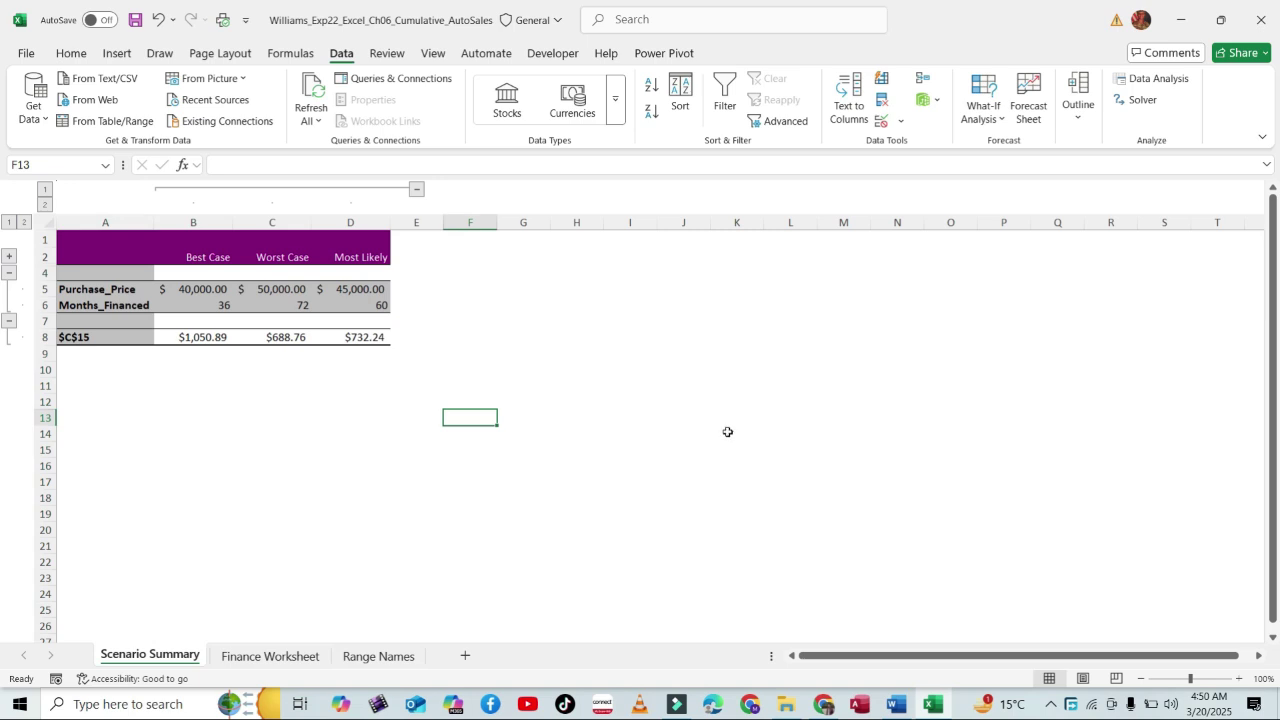
{"action": "left_click", "coordinate": [135, 19]}
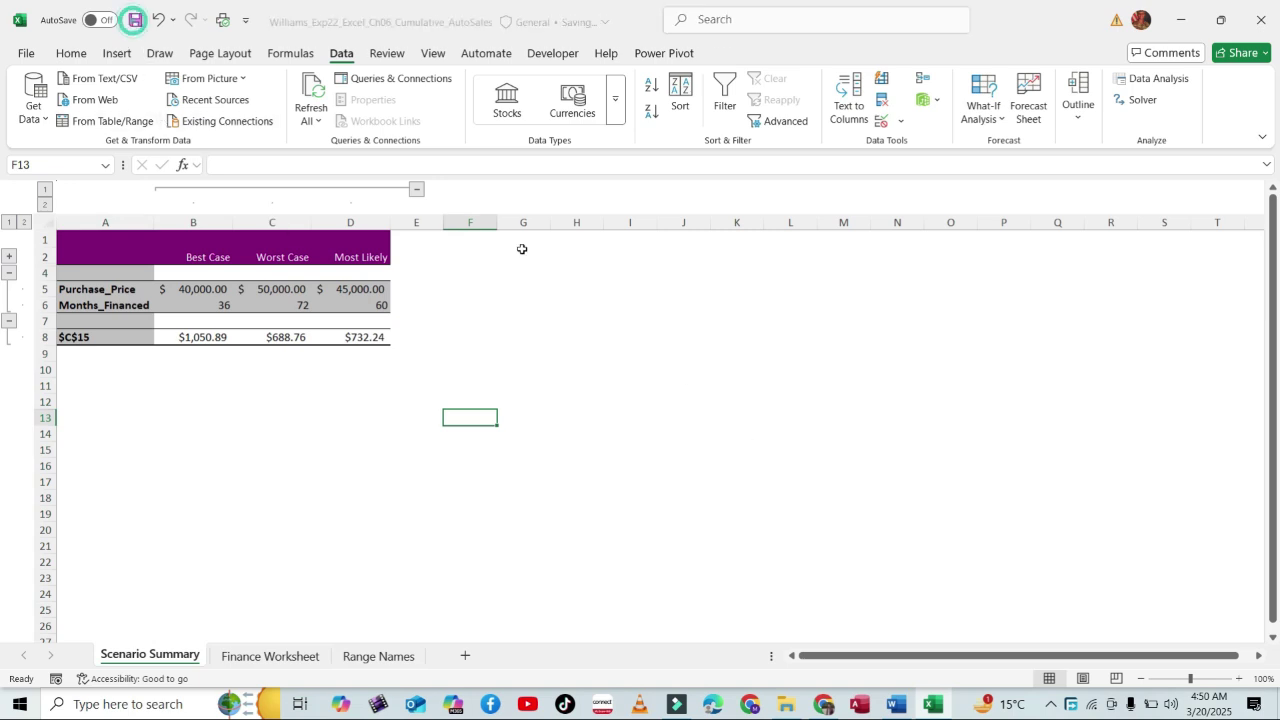
Check step 20 in Word, return to the Finance Worksheet in Excel, and open Solver with Monthly Payment cell C15 as the objective.
{"action": "left_click", "coordinate": [270, 656]}
{"action": "left_click", "coordinate": [714, 561]}
{"action": "left_click", "coordinate": [893, 705]}
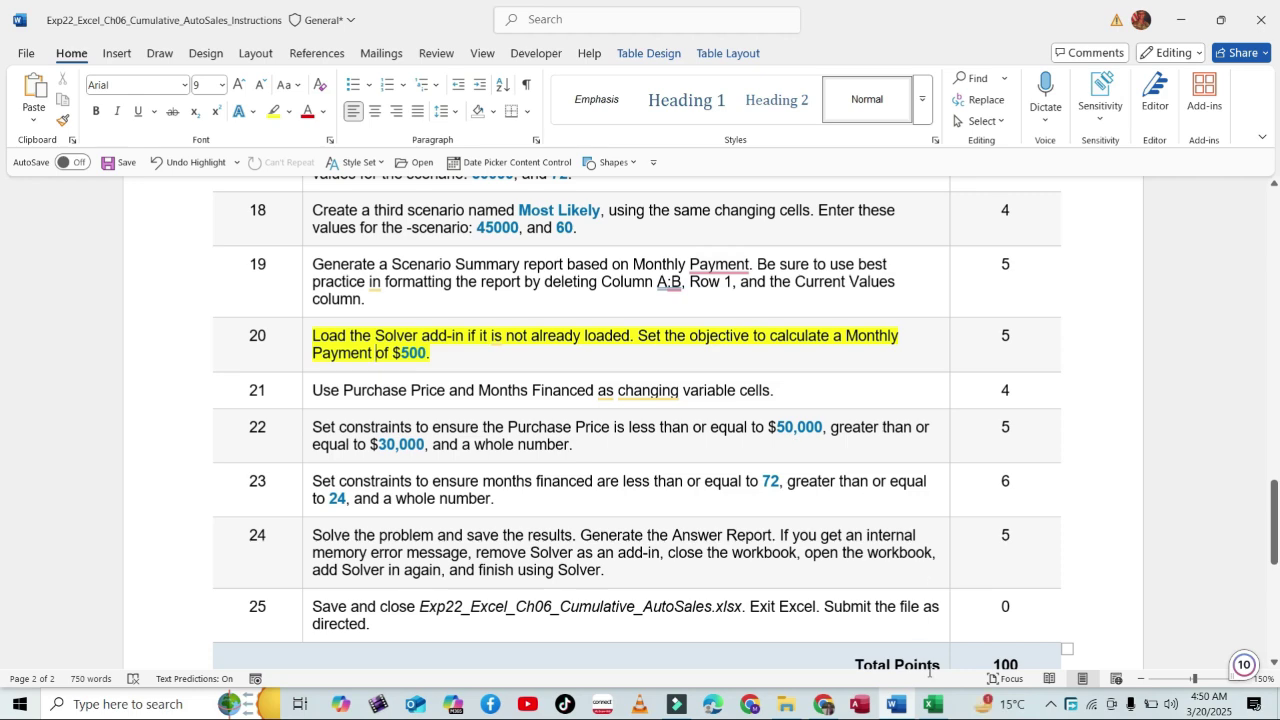
{"action": "left_click", "coordinate": [931, 708]}
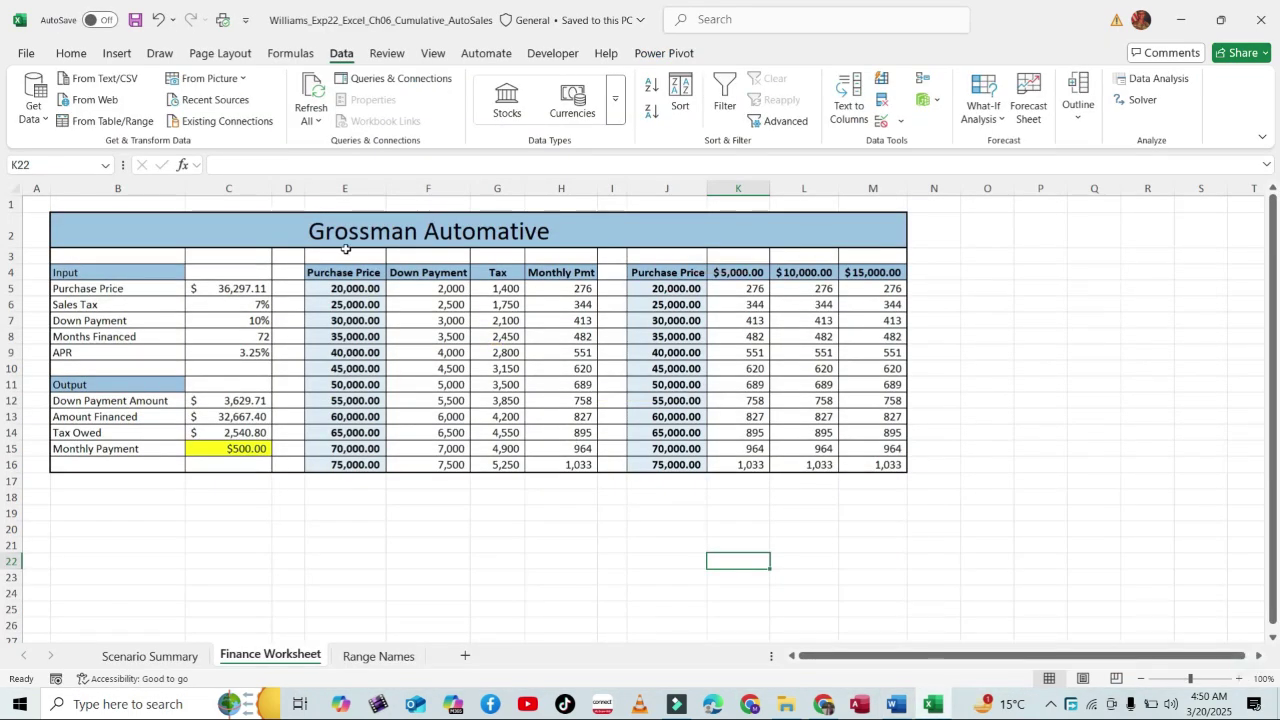
{"action": "left_click", "coordinate": [1140, 100]}
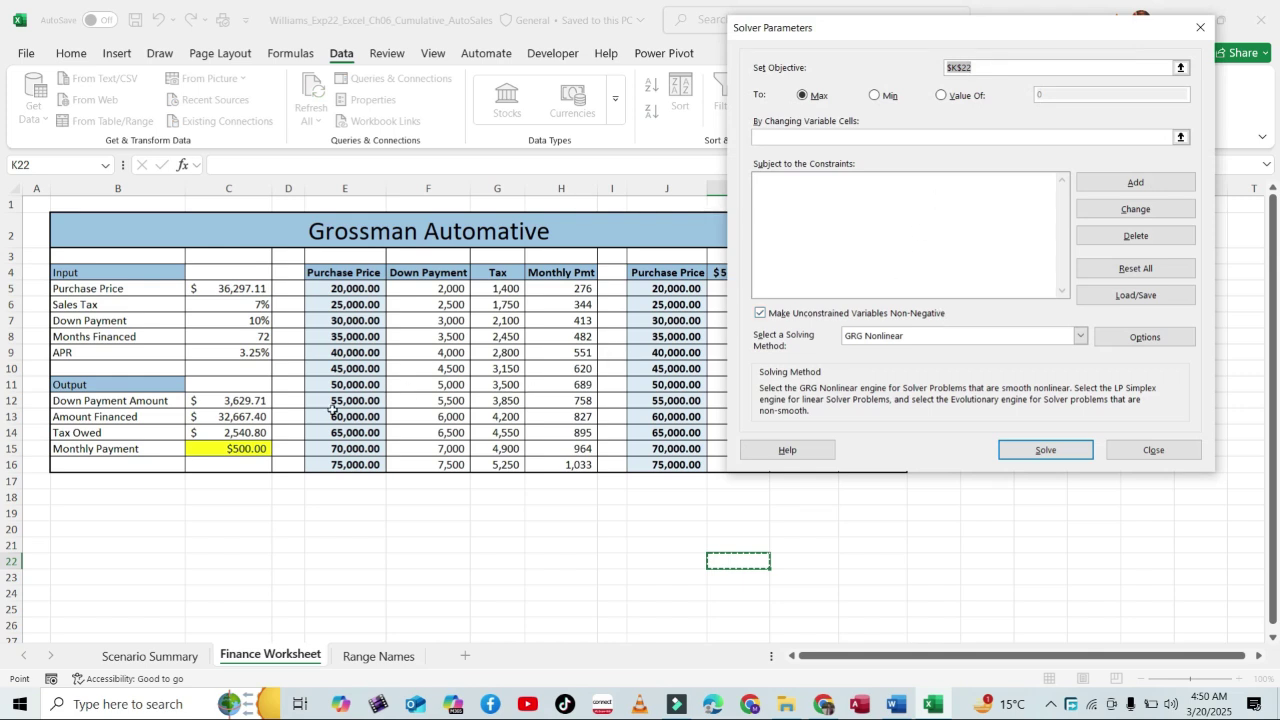
{"action": "left_click", "coordinate": [240, 448]}
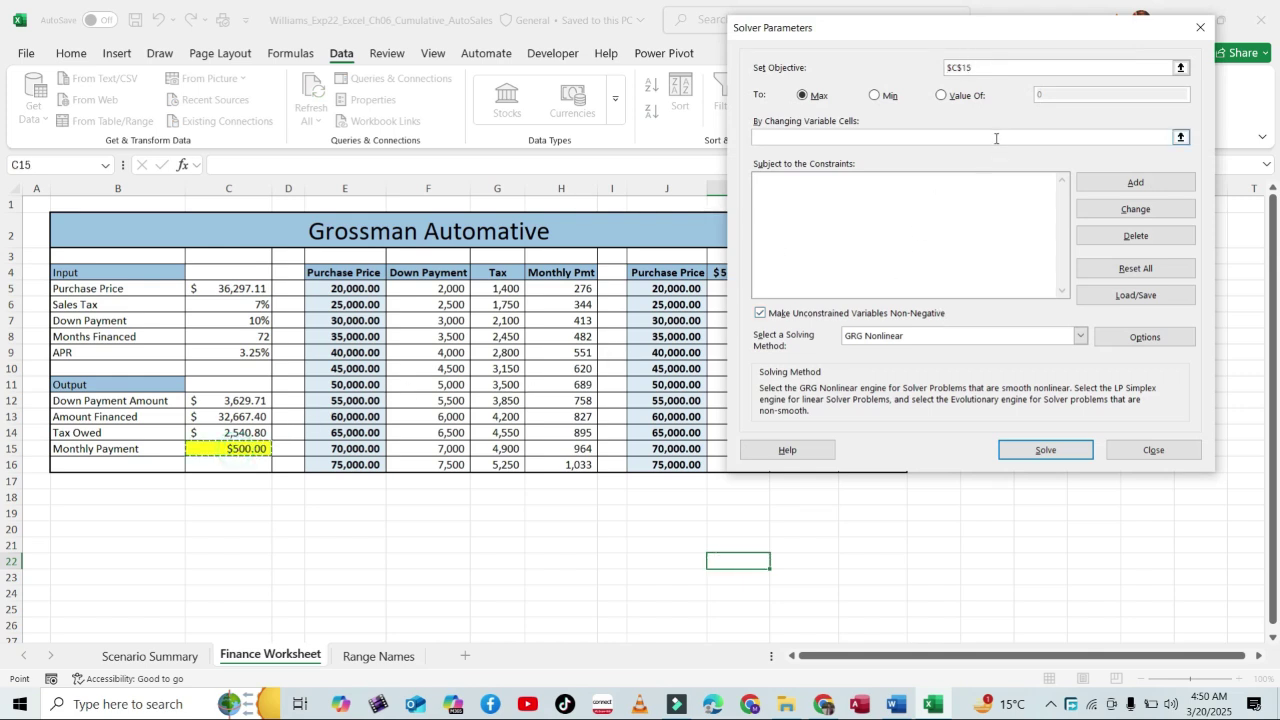
Set the Solver objective to a Value Of 500, checking the target amount against step 20 in Word.
{"action": "left_click", "coordinate": [944, 96]}
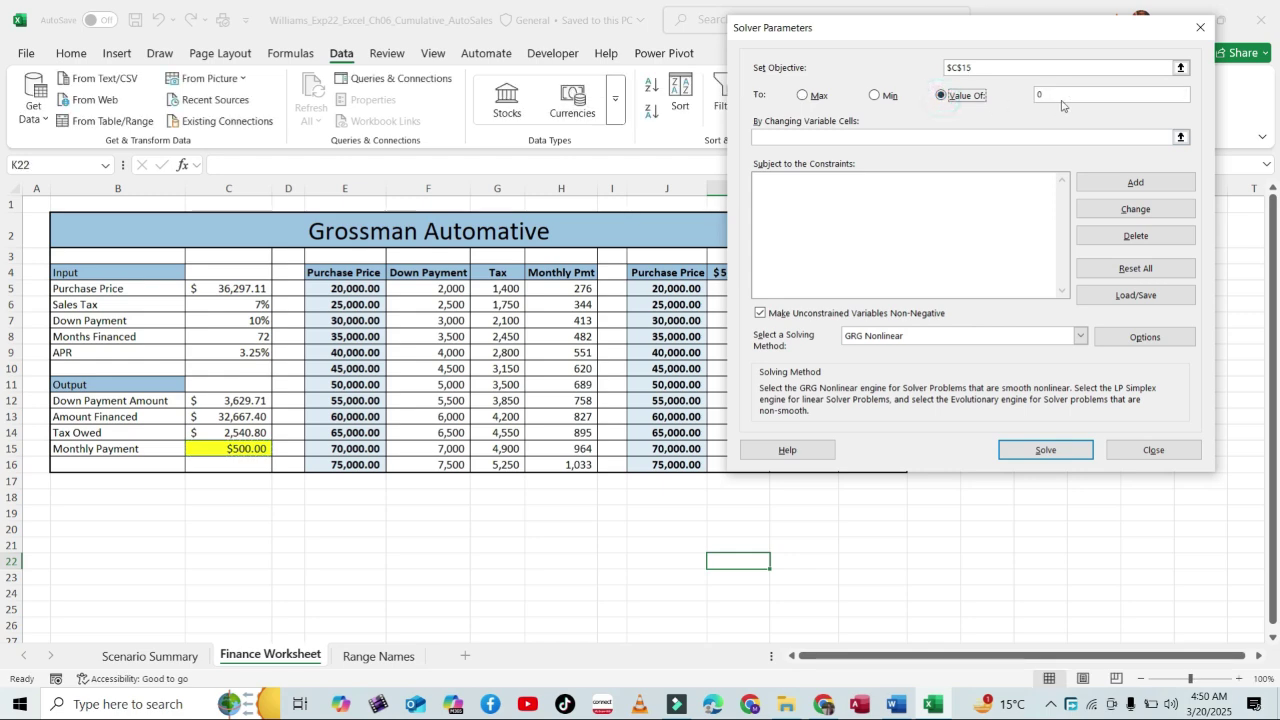
{"action": "left_click", "coordinate": [1040, 95]}
{"action": "type", "text": "5000"}
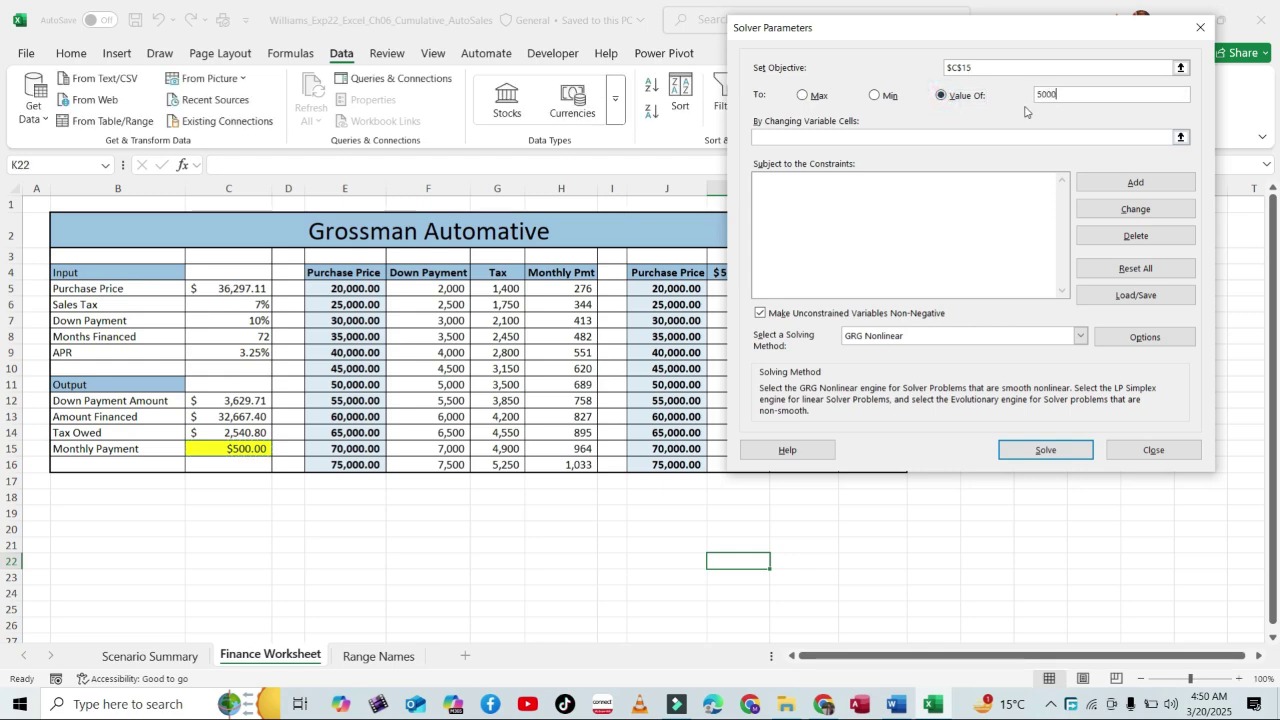
{"action": "left_click", "coordinate": [891, 709]}
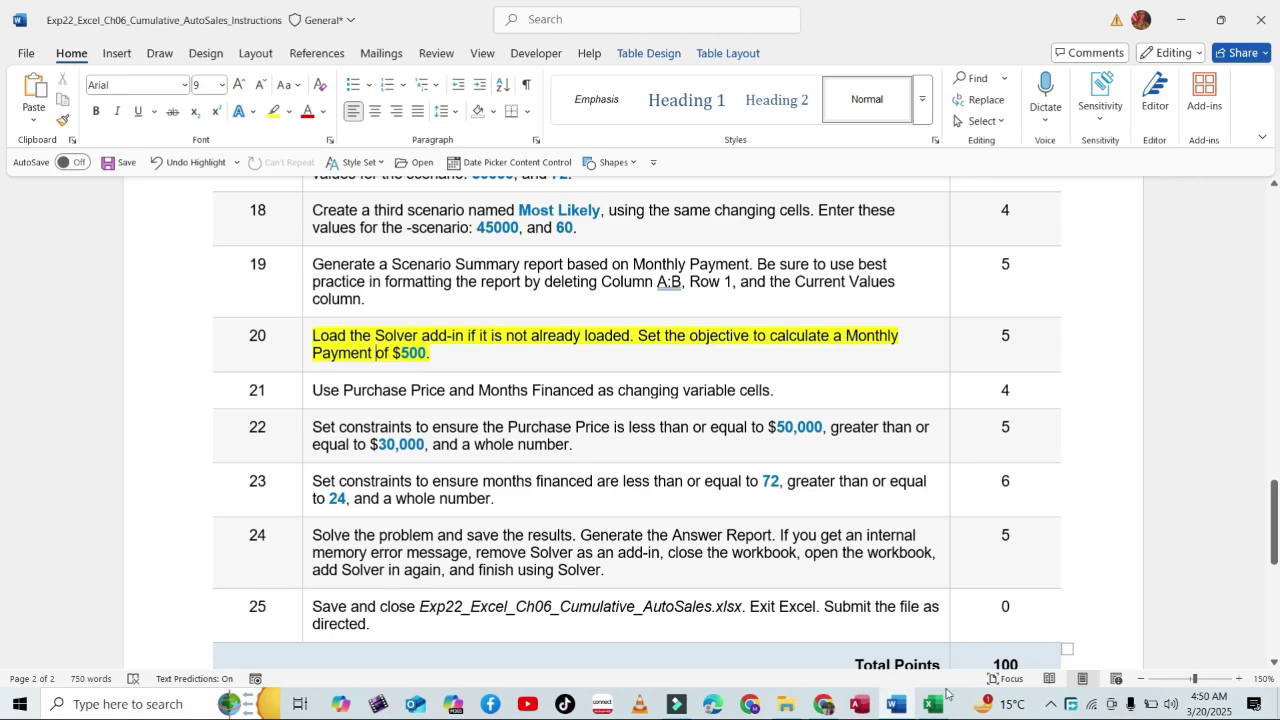
{"action": "left_click", "coordinate": [933, 704]}
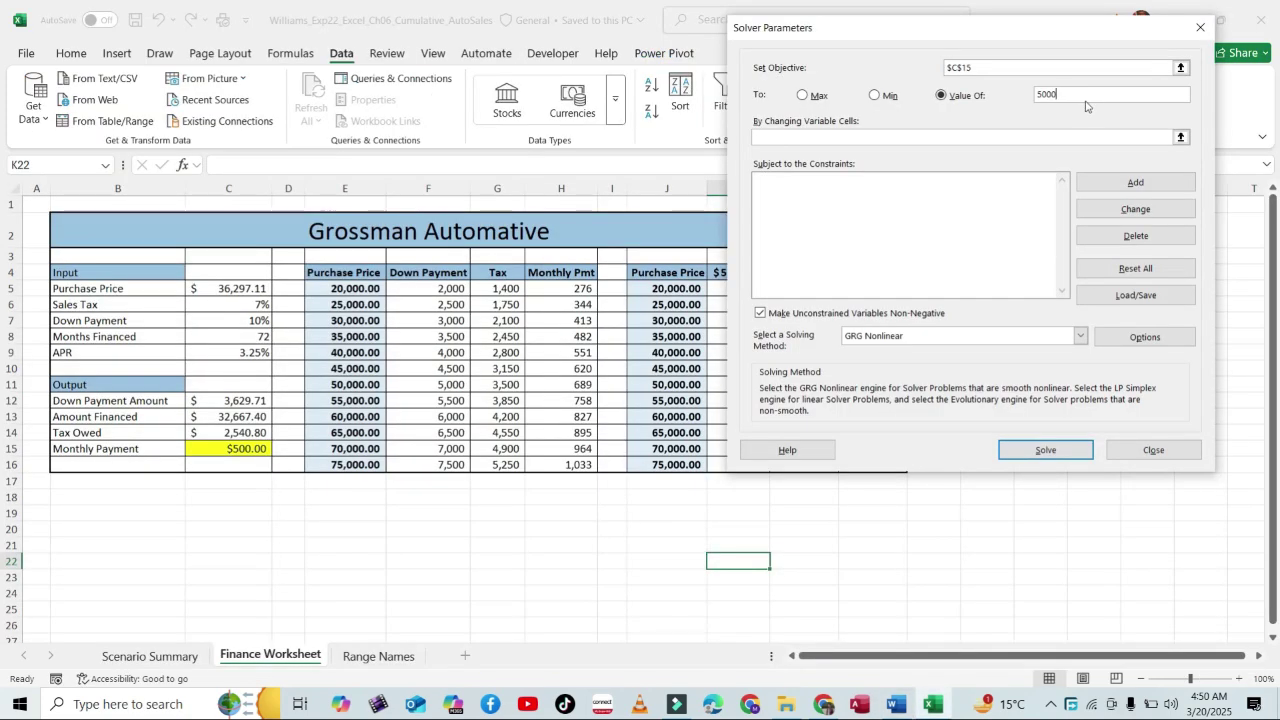
{"action": "left_click", "coordinate": [911, 140]}
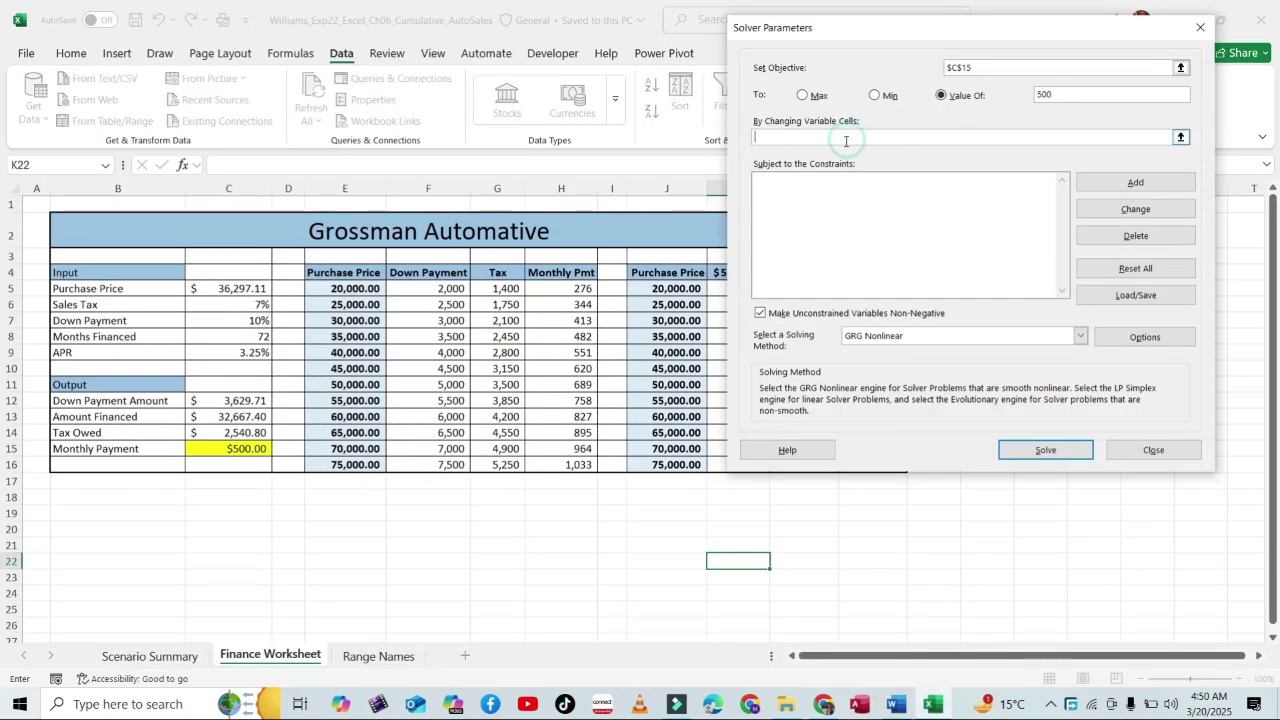
Switch to Word and remove the highlight from the step 20 text about the Solver objective.
{"action": "left_click", "coordinate": [896, 704]}
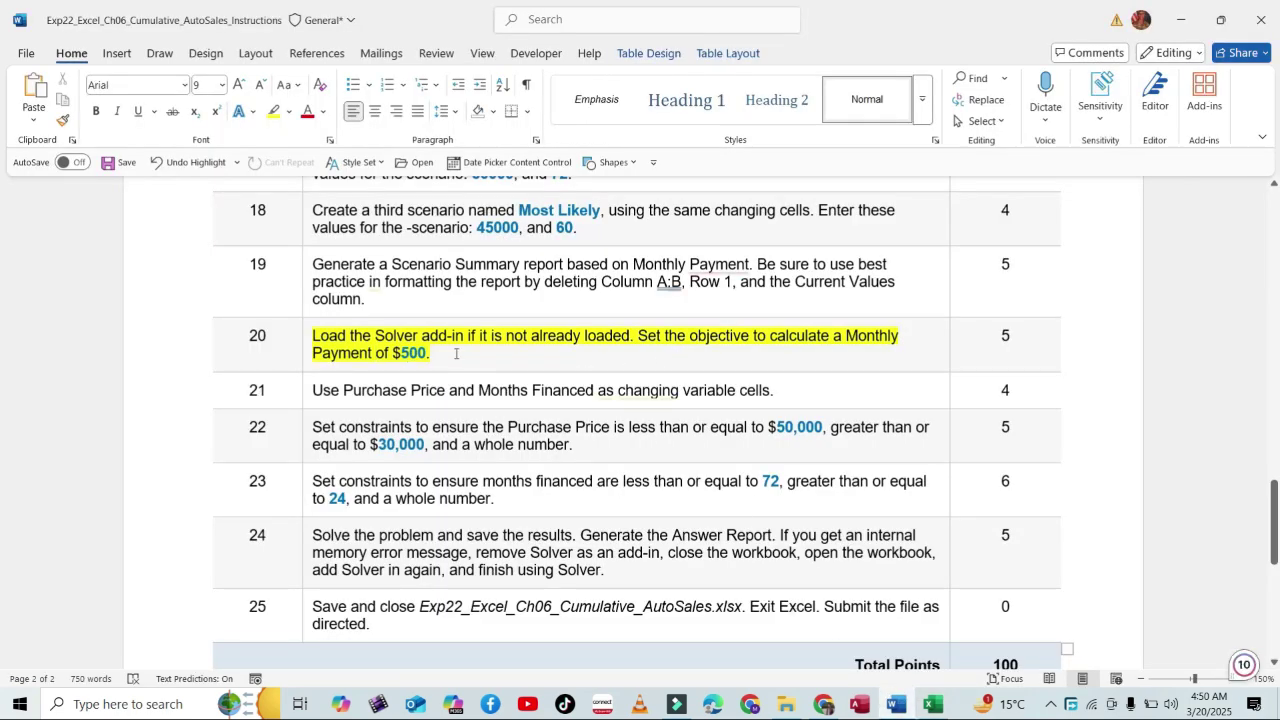
{"action": "scroll", "coordinate": [455, 355], "scroll_direction": "down", "scroll_amount": 1}
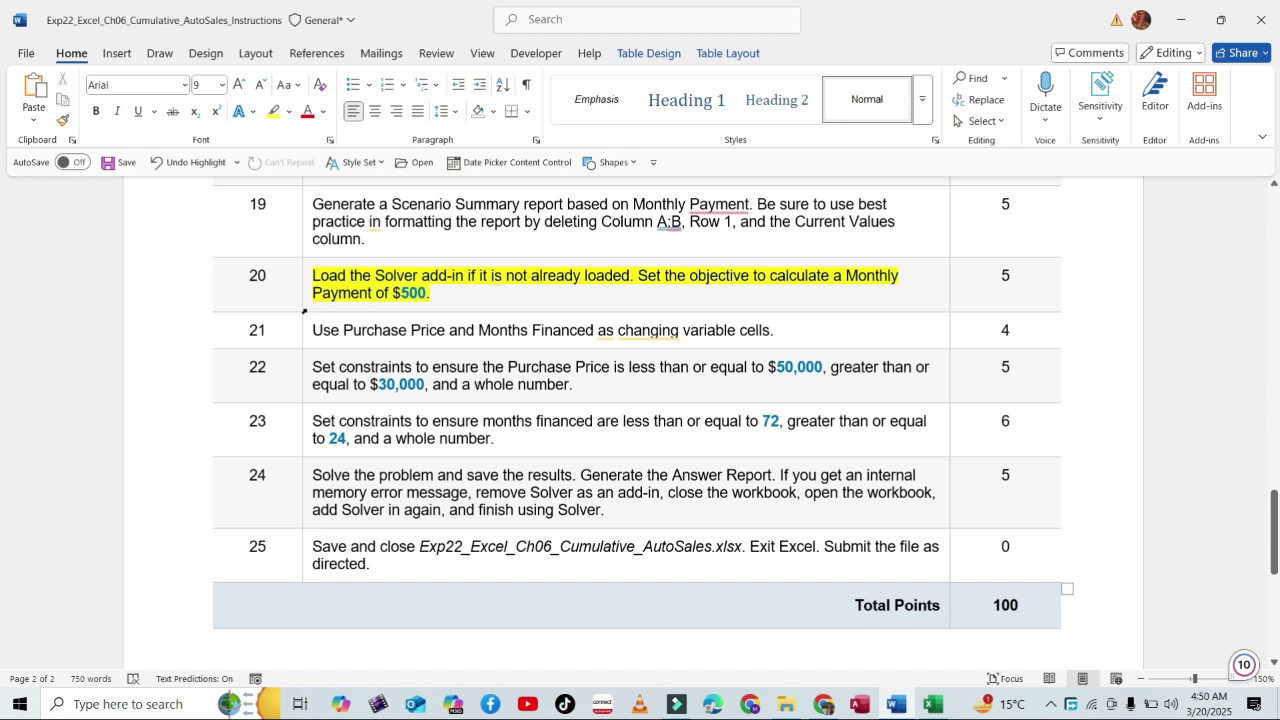
{"action": "left_click", "coordinate": [304, 311]}
{"action": "left_click", "coordinate": [395, 282]}
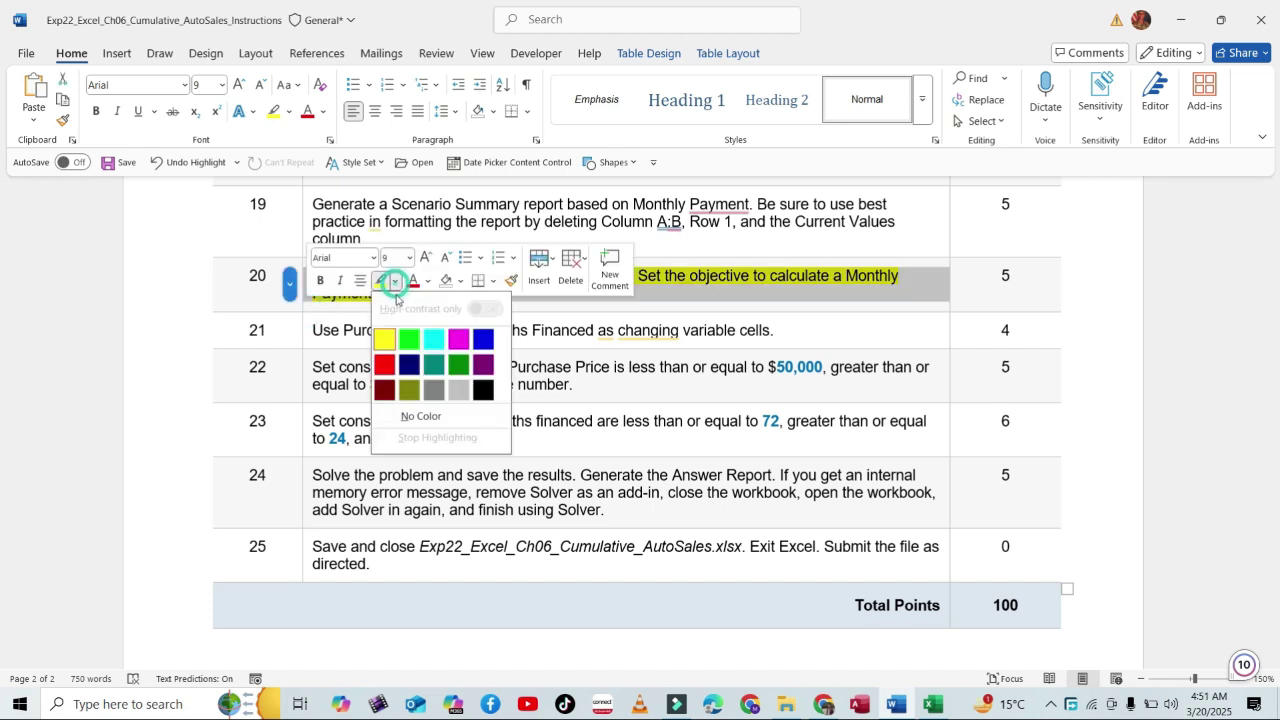
{"action": "left_click", "coordinate": [395, 416]}
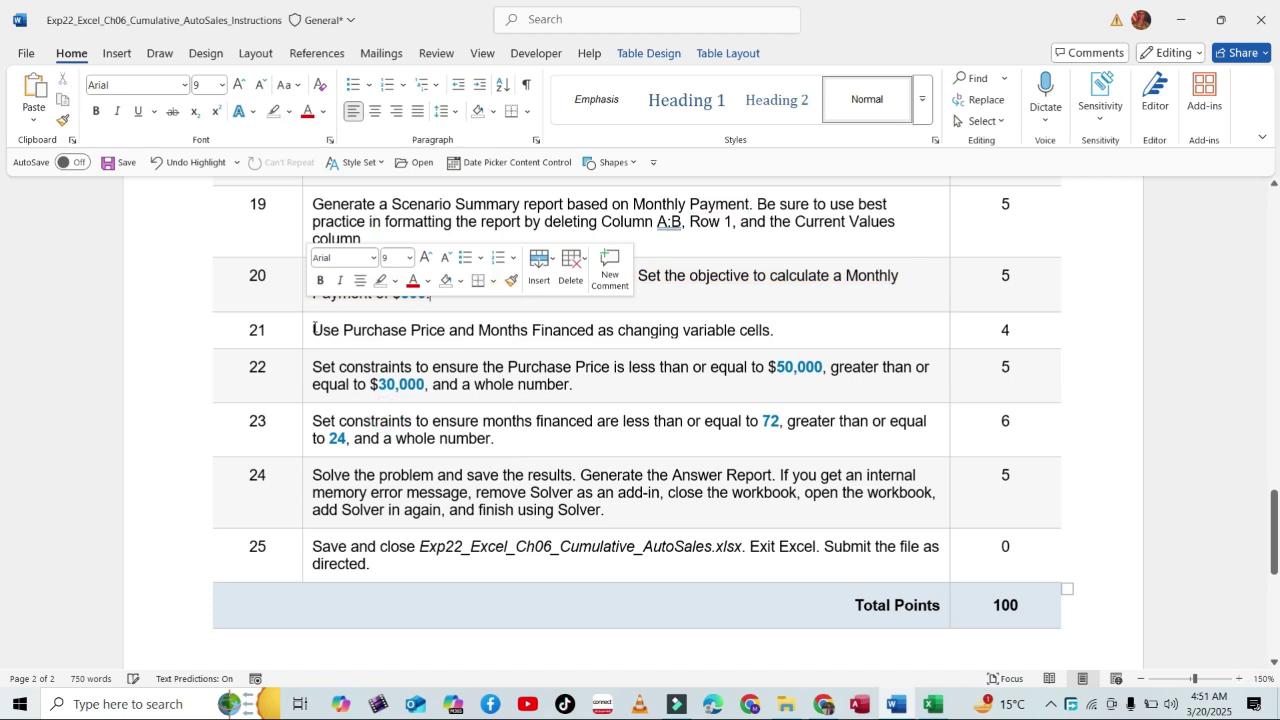
Highlight the step 21 text about the changing variable cells in yellow.
{"action": "left_click", "coordinate": [306, 340]}
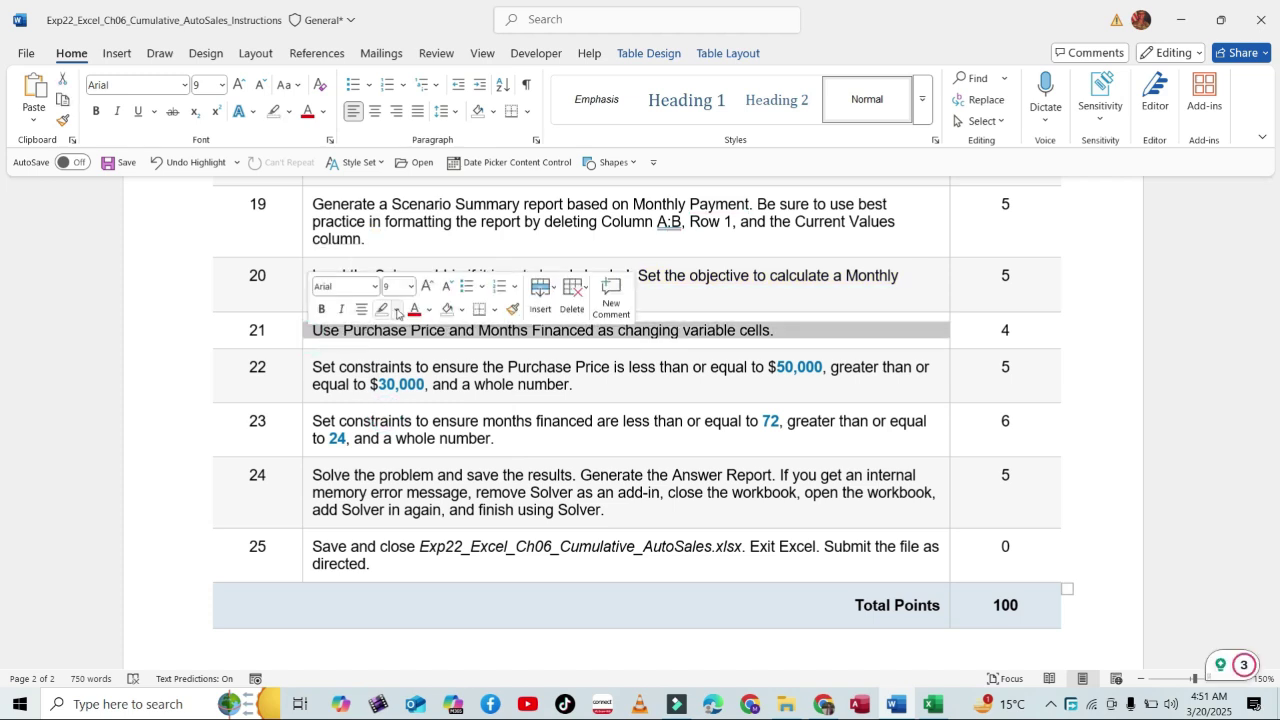
{"action": "left_click", "coordinate": [396, 309]}
{"action": "left_click", "coordinate": [386, 368]}
{"action": "left_click", "coordinate": [358, 331]}
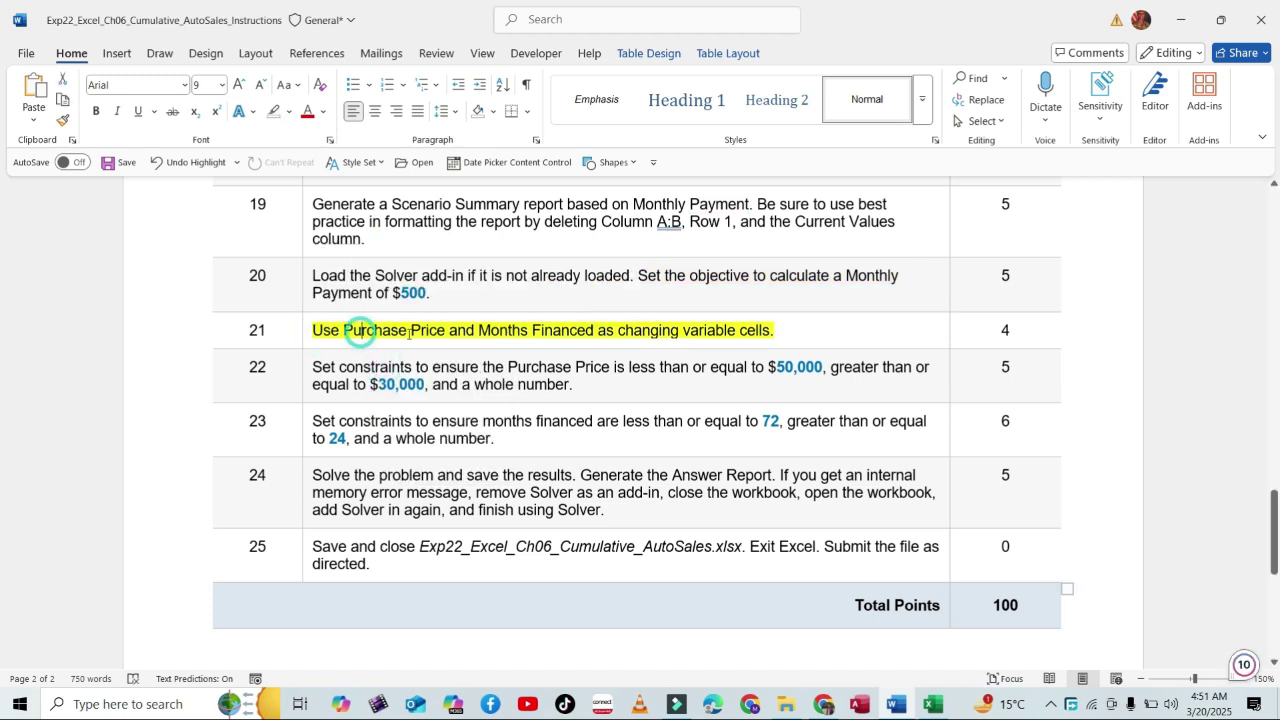
{"action": "scroll", "coordinate": [437, 327], "scroll_direction": "down", "scroll_amount": 1}
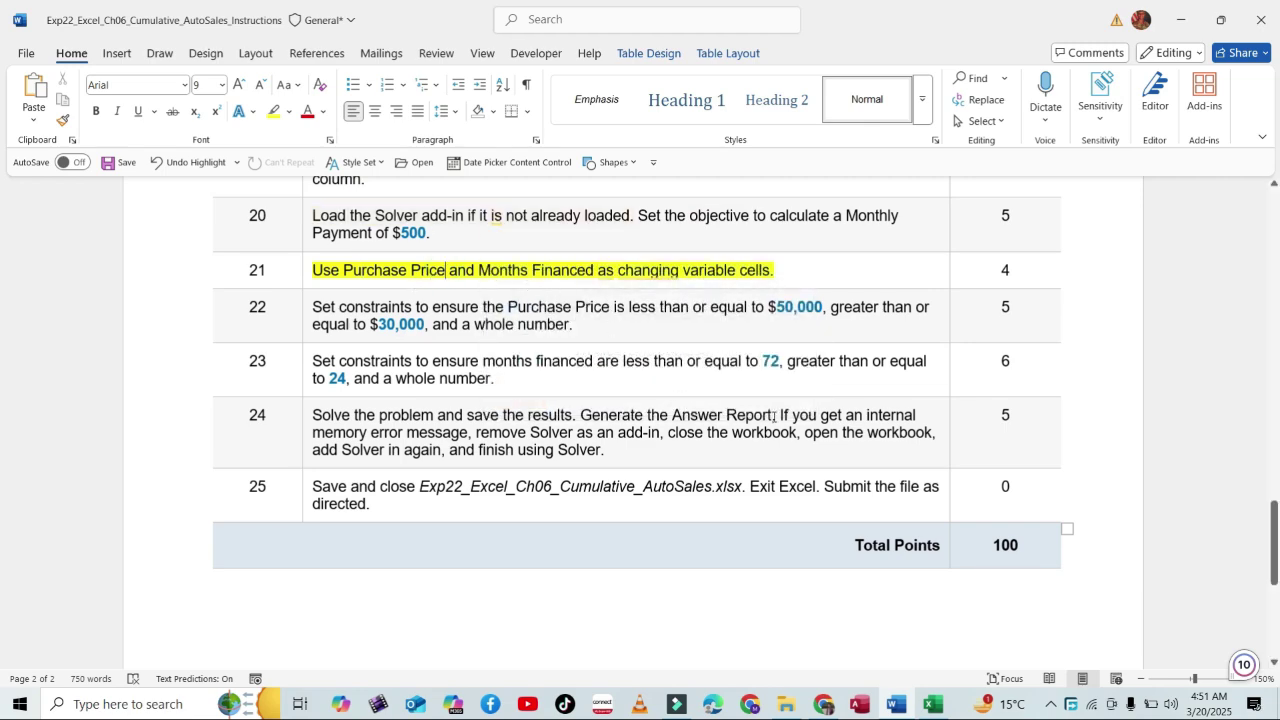
Switch to Excel and set Solver's changing variable cells to Purchase Price C5 and Months Financed C8.
{"action": "left_click", "coordinate": [933, 704]}
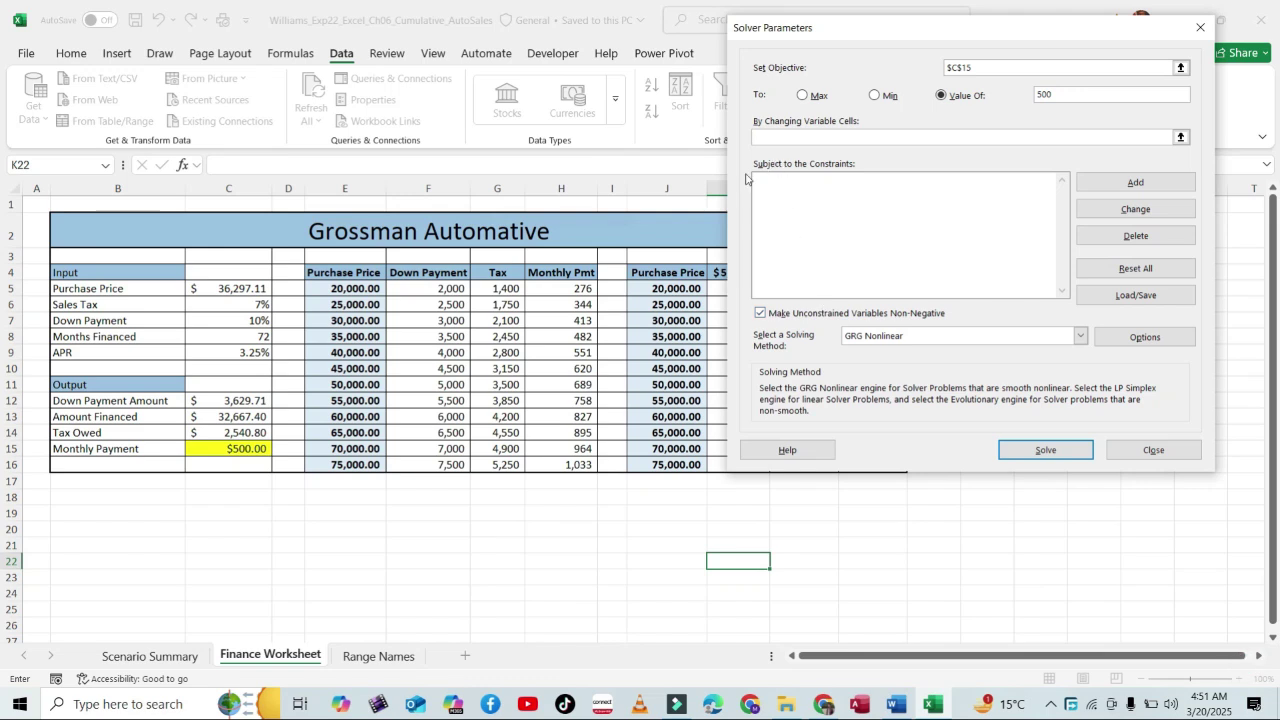
{"action": "left_click", "coordinate": [199, 287]}
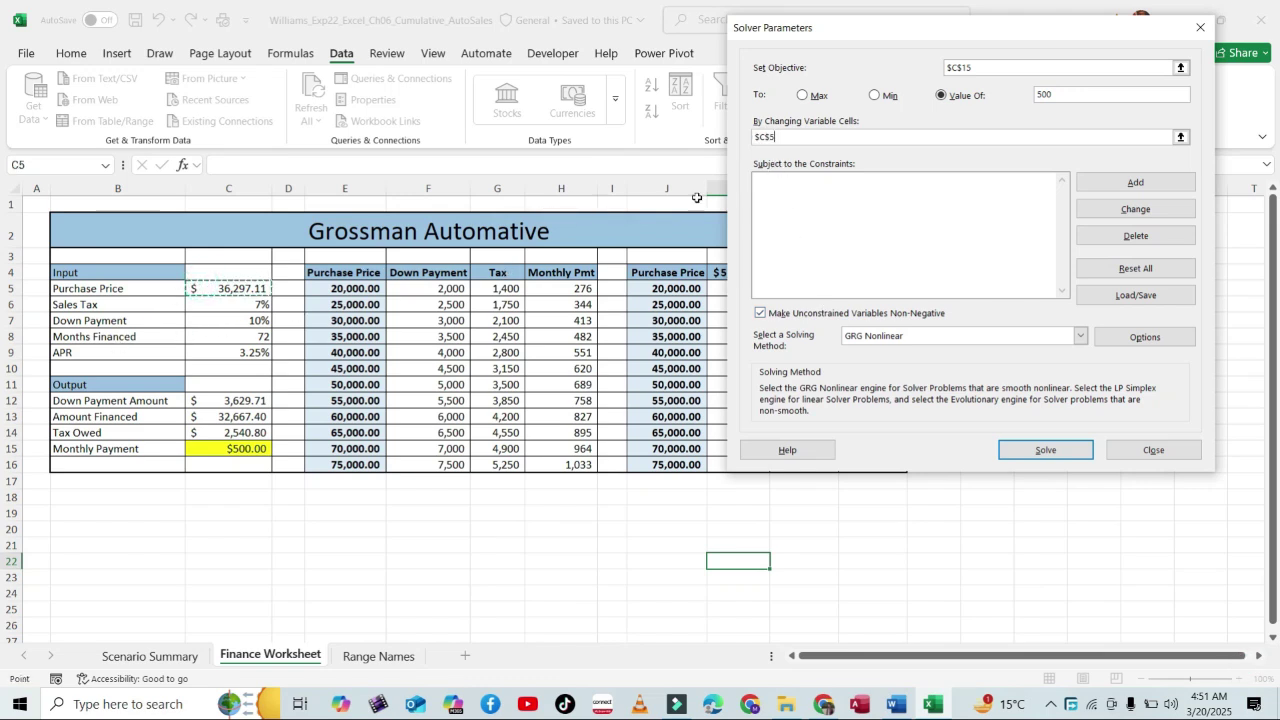
{"action": "type", "text": ","}
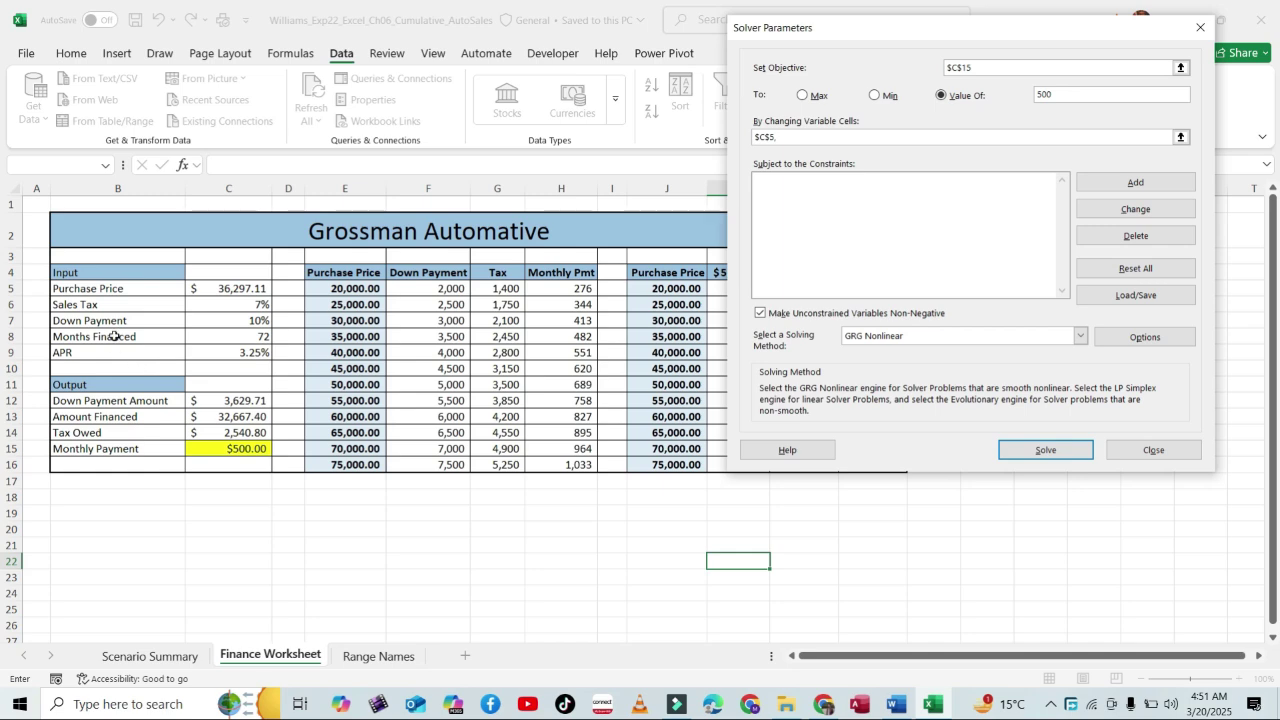
{"action": "left_click", "coordinate": [224, 336]}
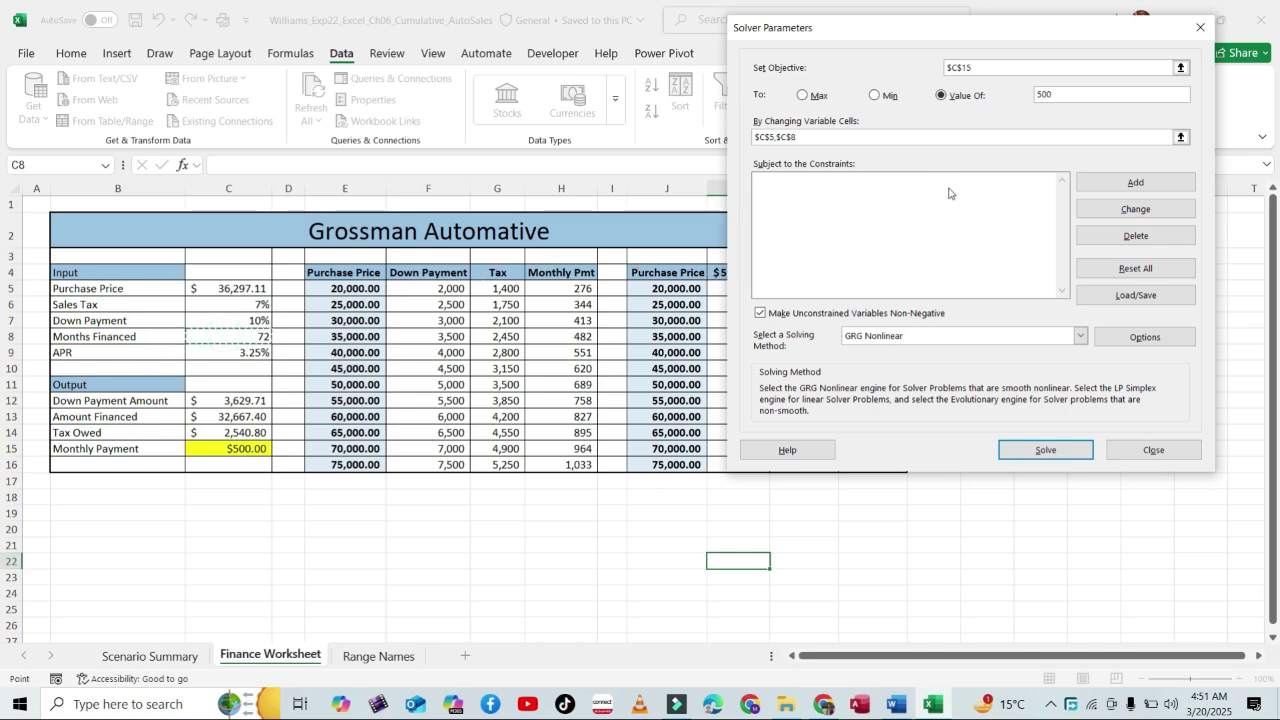
Switch to Word, highlight the step 22 text about Purchase Price constraints in yellow, and remove the highlight from step 21.
{"action": "left_click", "coordinate": [896, 704]}
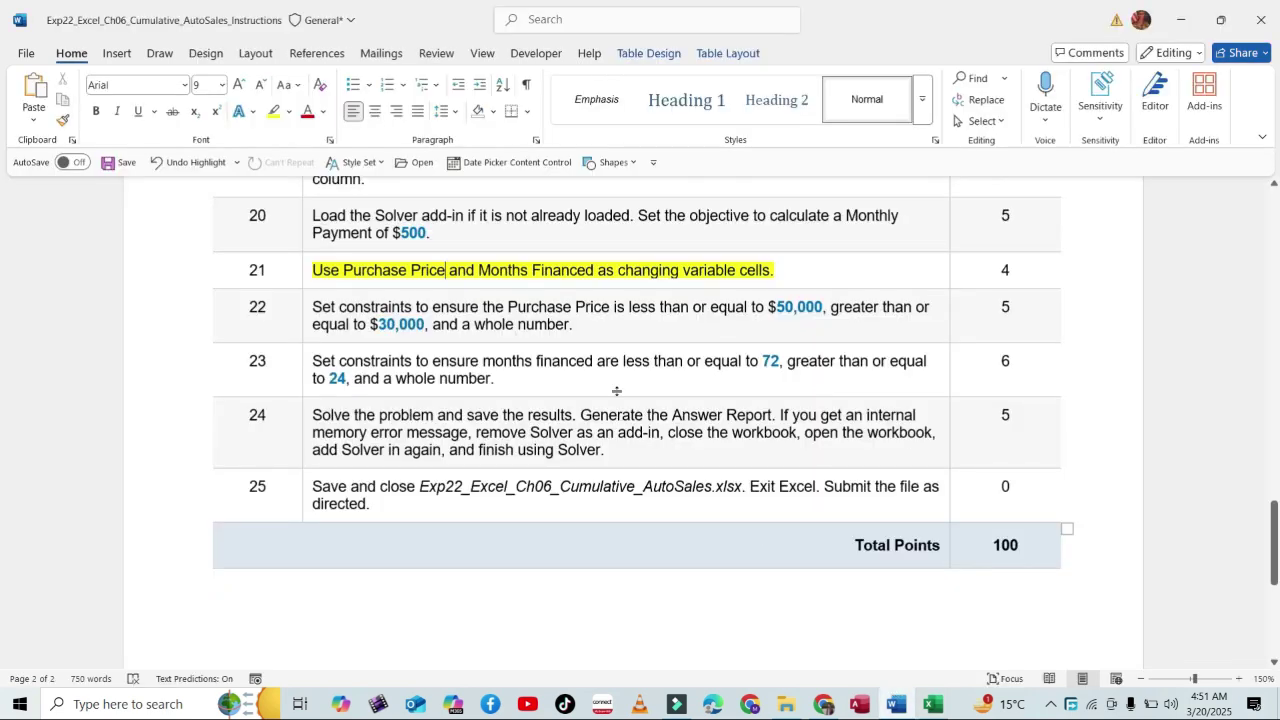
{"action": "left_click", "coordinate": [306, 320]}
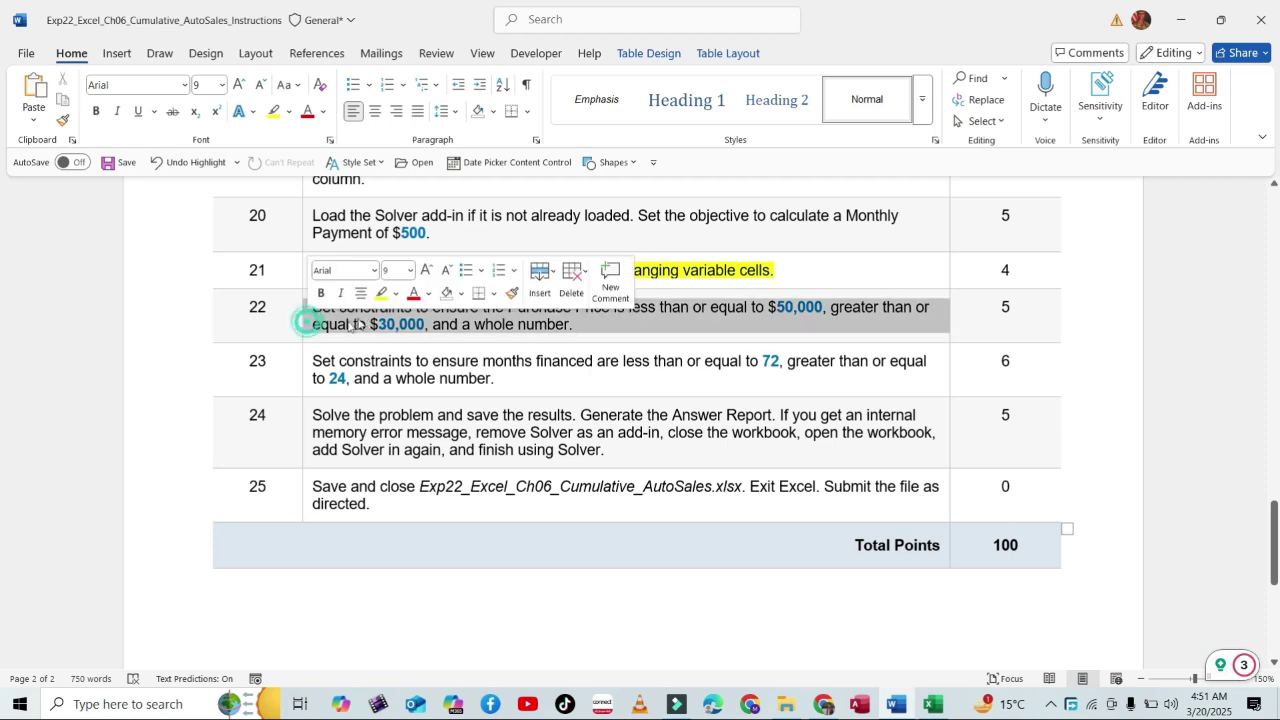
{"action": "left_click", "coordinate": [381, 293]}
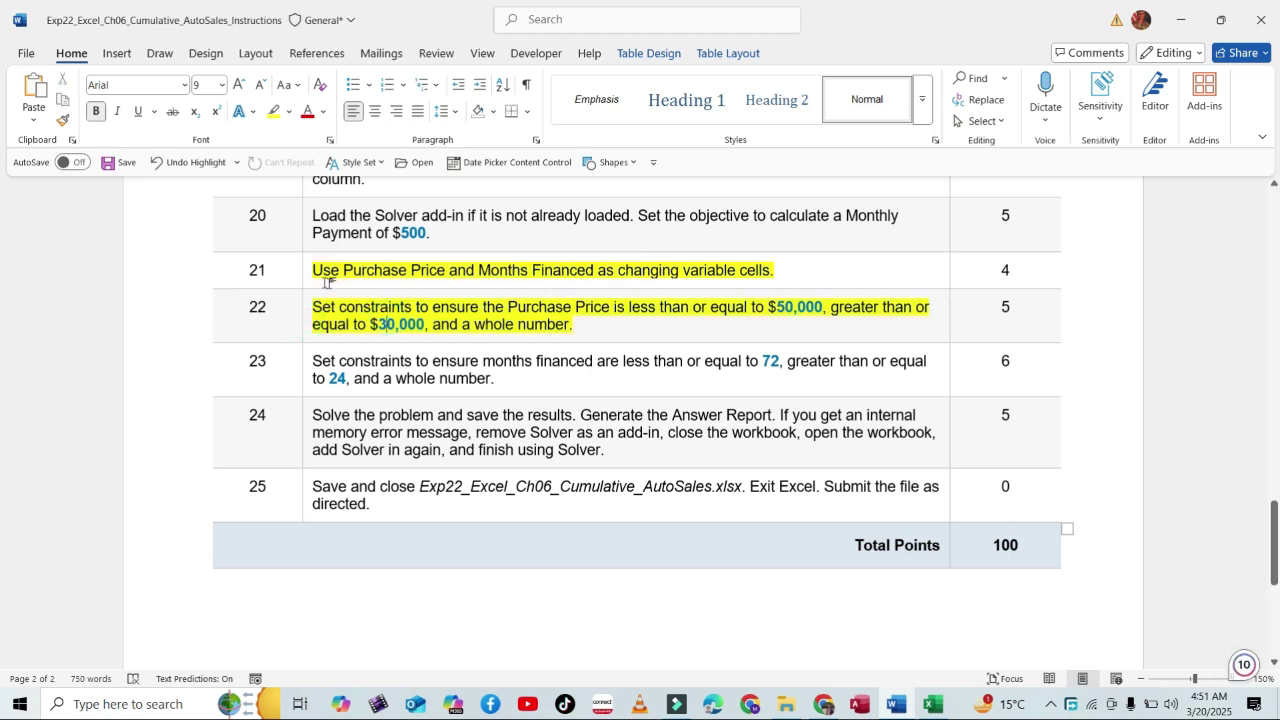
{"action": "left_click", "coordinate": [307, 280]}
{"action": "left_click", "coordinate": [395, 251]}
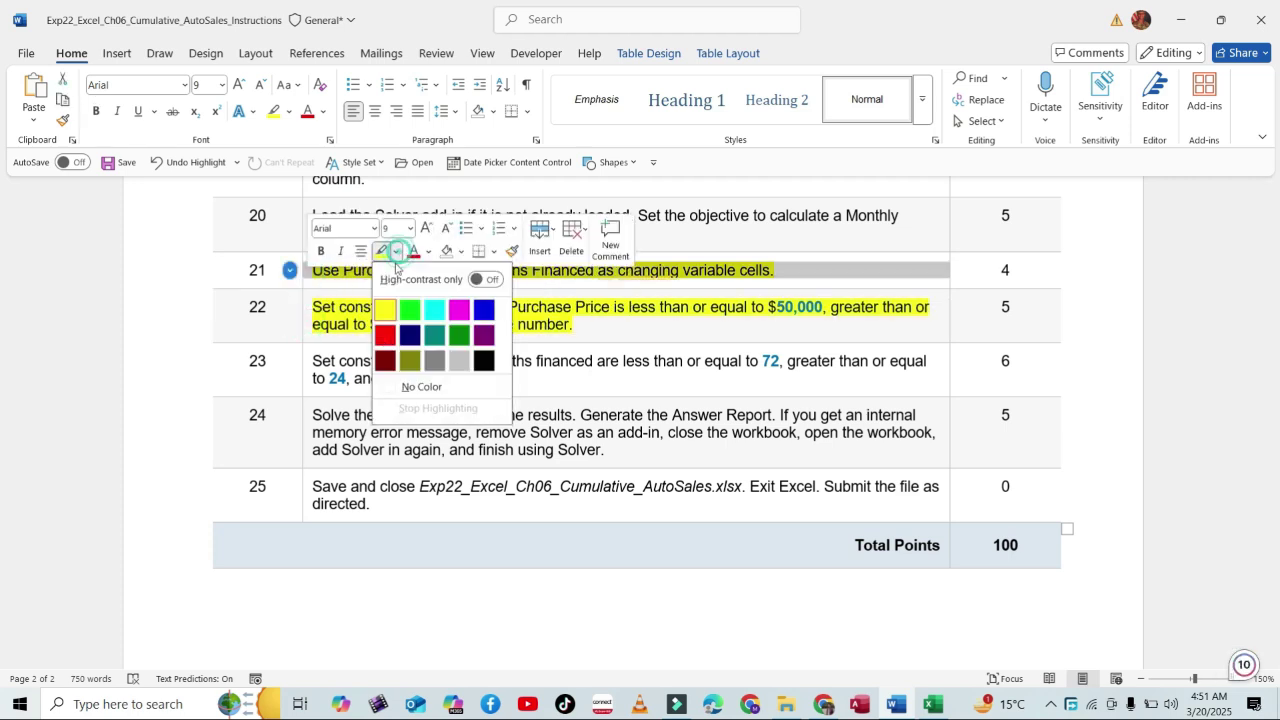
{"action": "left_click", "coordinate": [385, 391]}
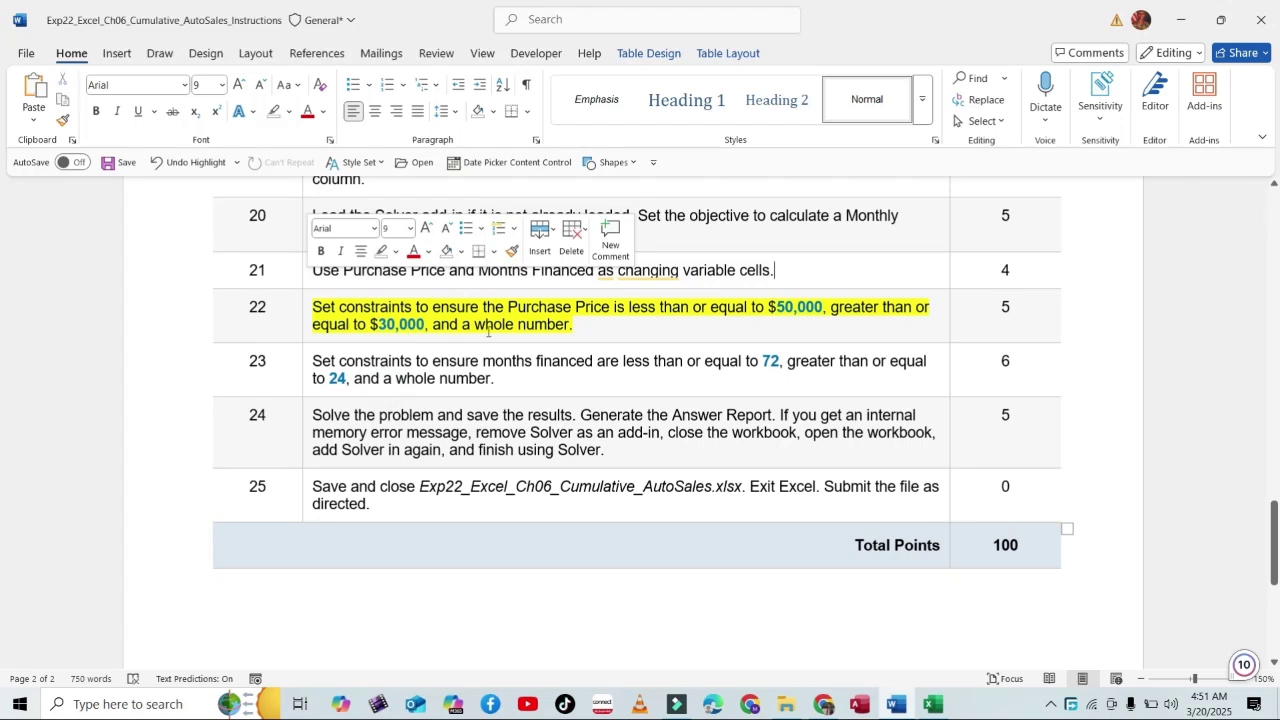
{"action": "left_click", "coordinate": [477, 324]}
{"action": "scroll", "coordinate": [561, 318], "scroll_direction": "down", "scroll_amount": 1}
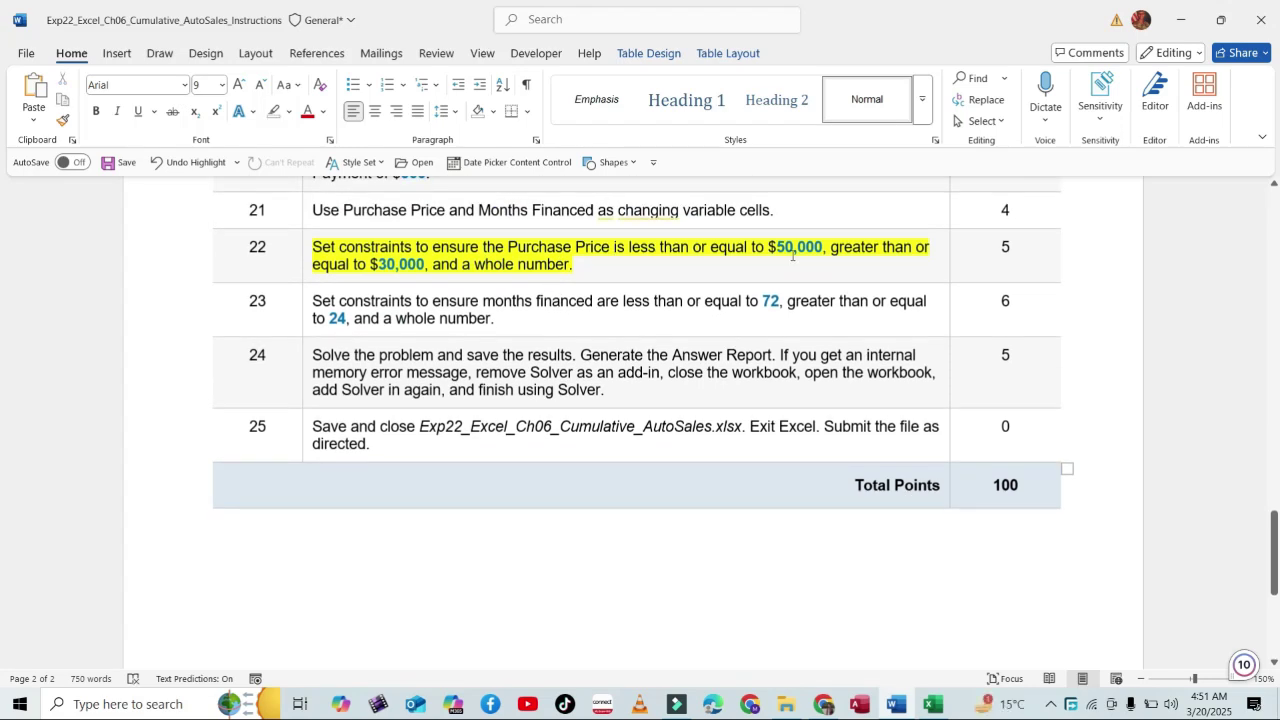
Switch to Excel and add a Solver constraint keeping Purchase Price cell C5 less than or equal to 50000.
{"action": "left_click", "coordinate": [932, 704]}
{"action": "left_click", "coordinate": [1150, 185]}
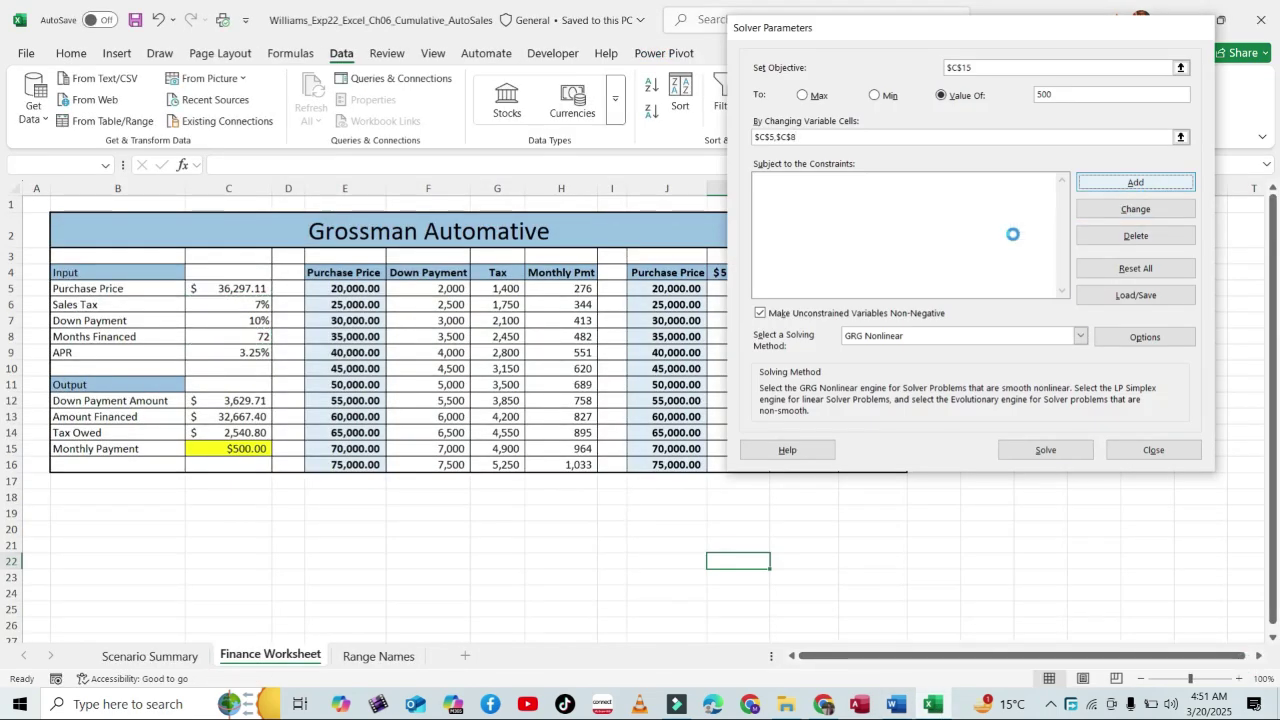
{"action": "left_click", "coordinate": [230, 288]}
{"action": "left_click", "coordinate": [1000, 251]}
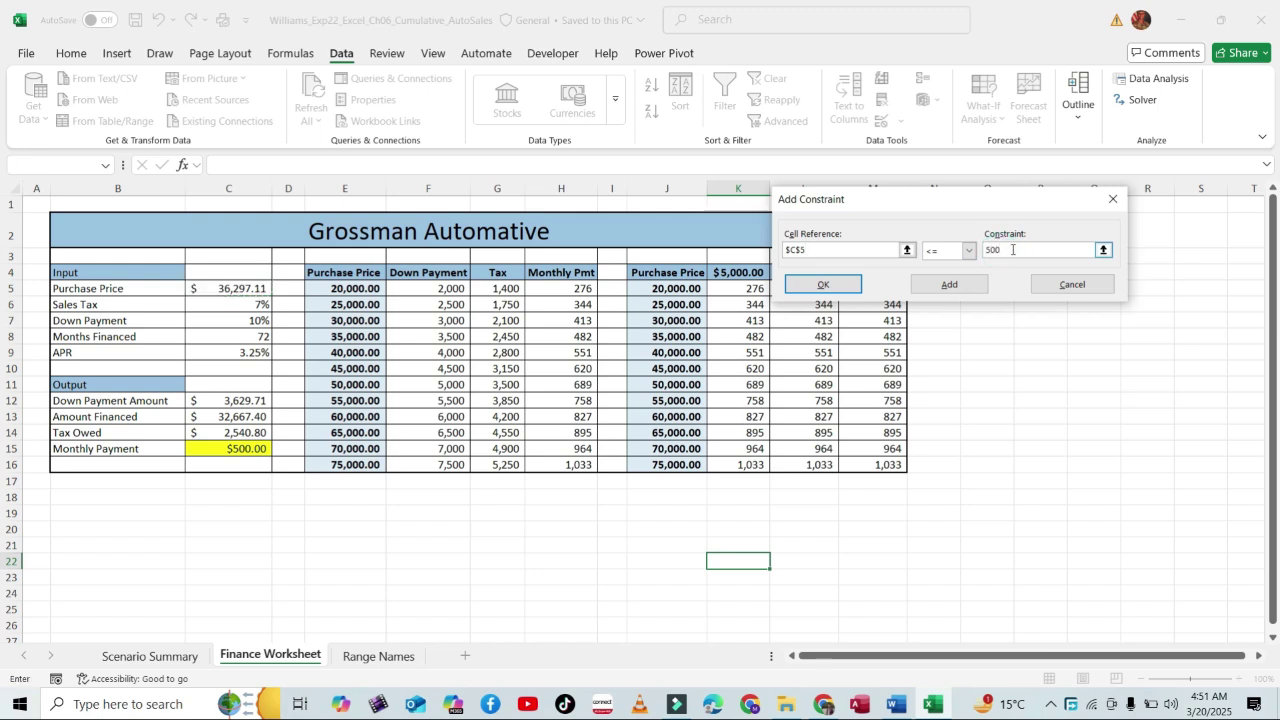
{"action": "left_click", "coordinate": [945, 286]}
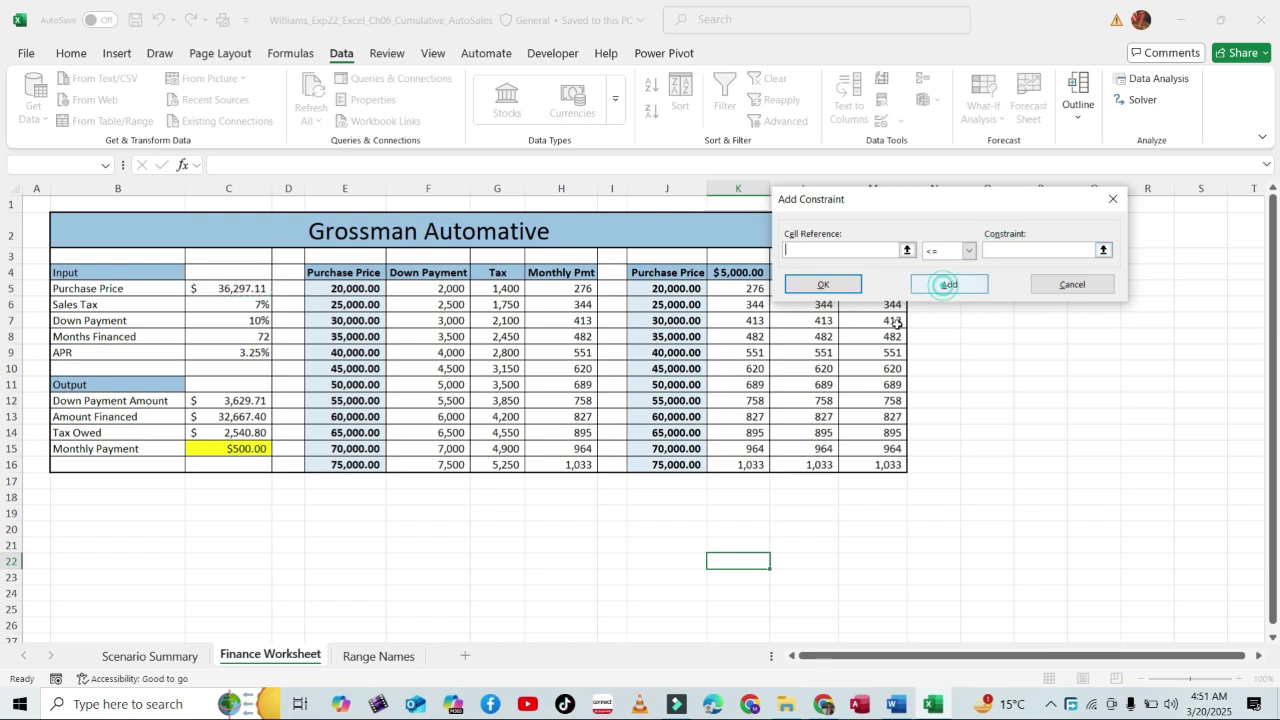
Switch to Word, remove the highlight from step 23, and highlight the step 24 text about solving and the Answer Report in yellow.
{"action": "left_click", "coordinate": [896, 704]}
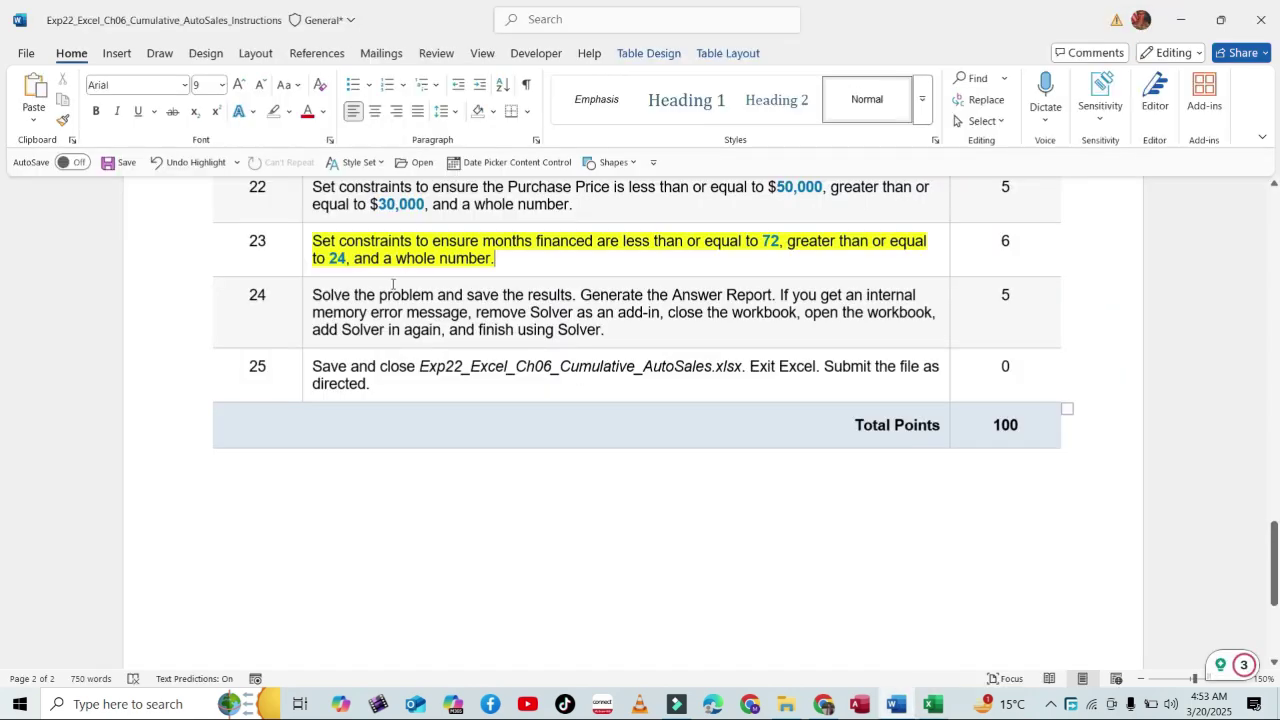
{"action": "left_click", "coordinate": [305, 266]}
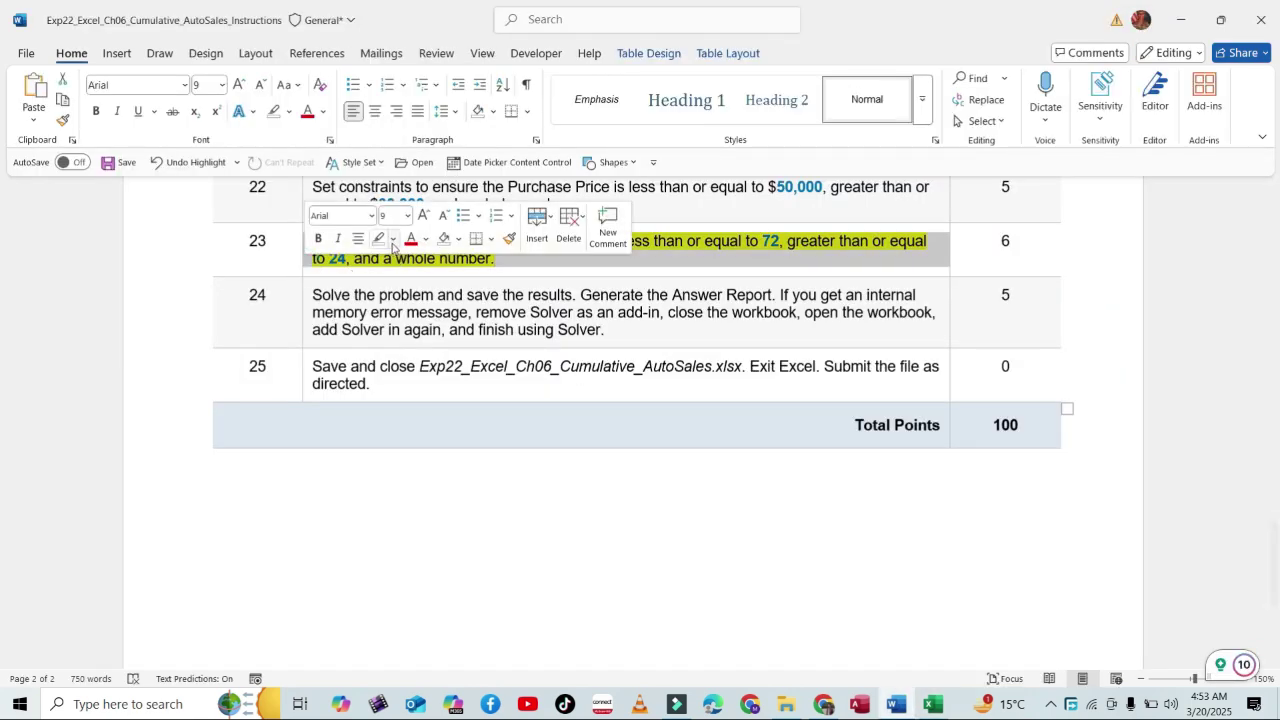
{"action": "left_click", "coordinate": [379, 238]}
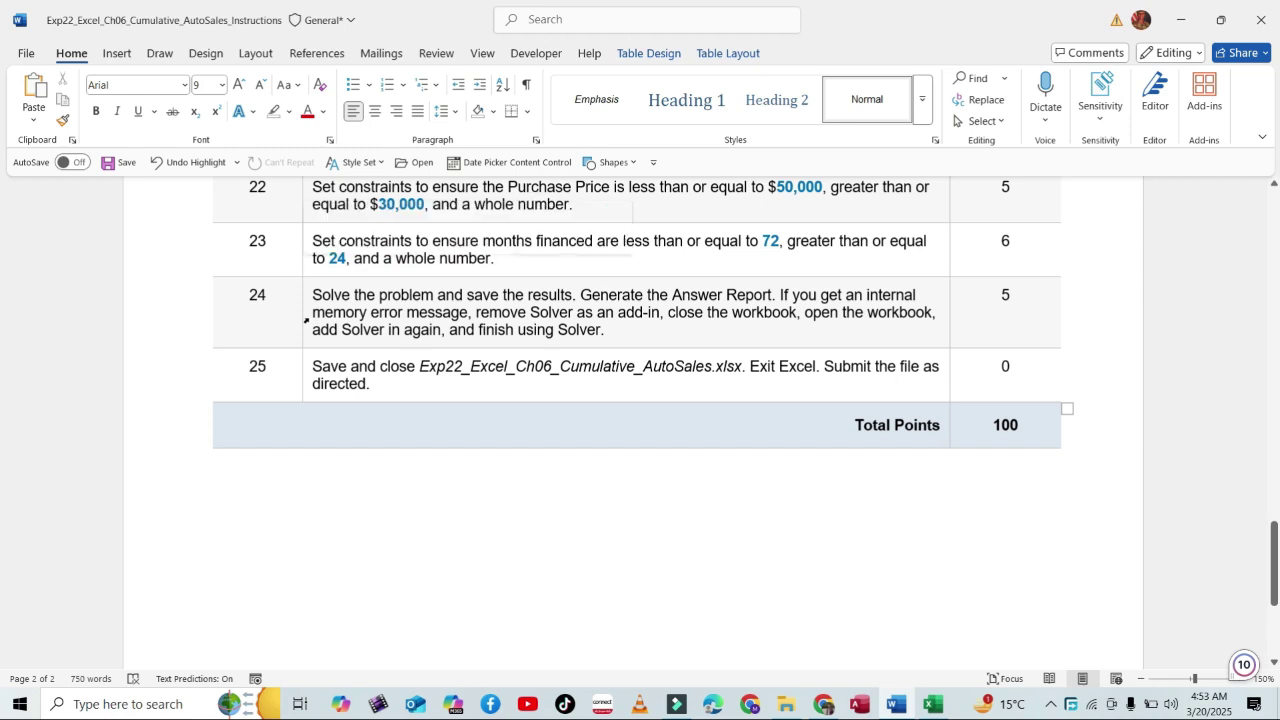
{"action": "left_click", "coordinate": [306, 313]}
{"action": "left_click", "coordinate": [396, 297]}
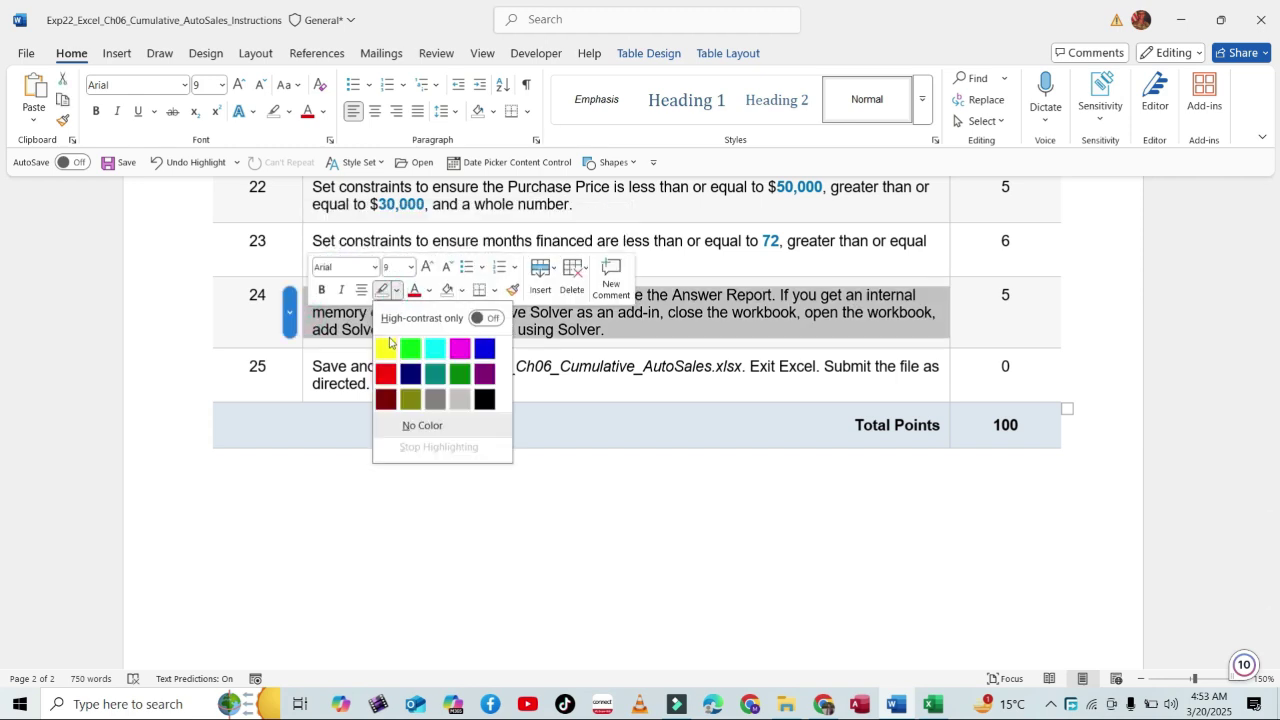
{"action": "left_click", "coordinate": [391, 344]}
{"action": "scroll", "coordinate": [490, 312], "scroll_direction": "down", "scroll_amount": 1}
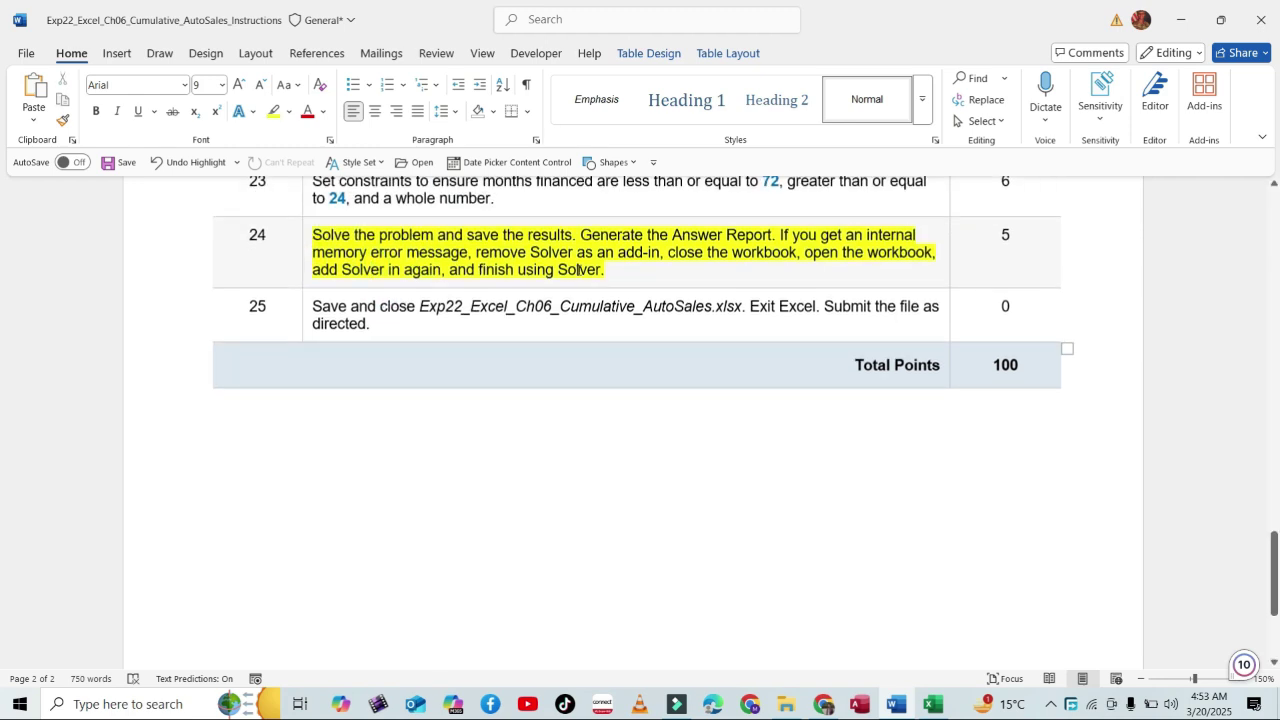
Switch to Excel and solve the configured Solver problem, checking the step 24 instructions in Word before returning to the results.
{"action": "left_click", "coordinate": [933, 704]}
{"action": "left_click", "coordinate": [1018, 449]}
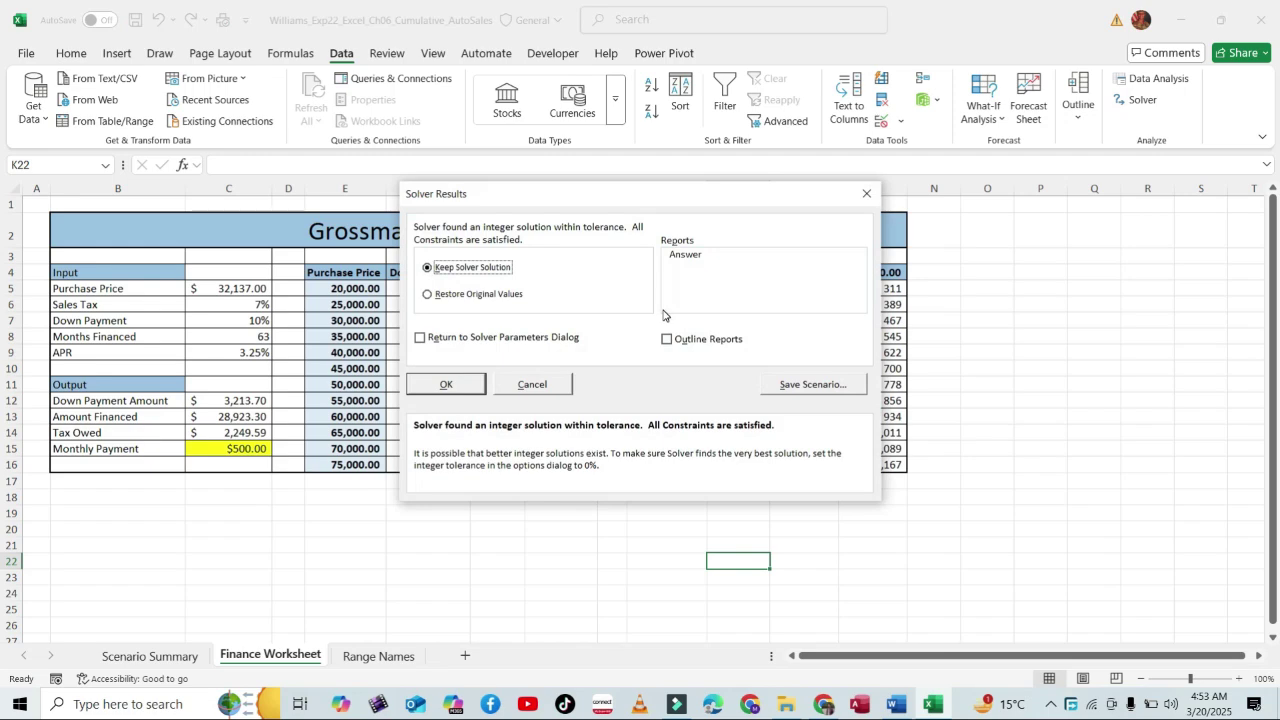
{"action": "left_click", "coordinate": [896, 704]}
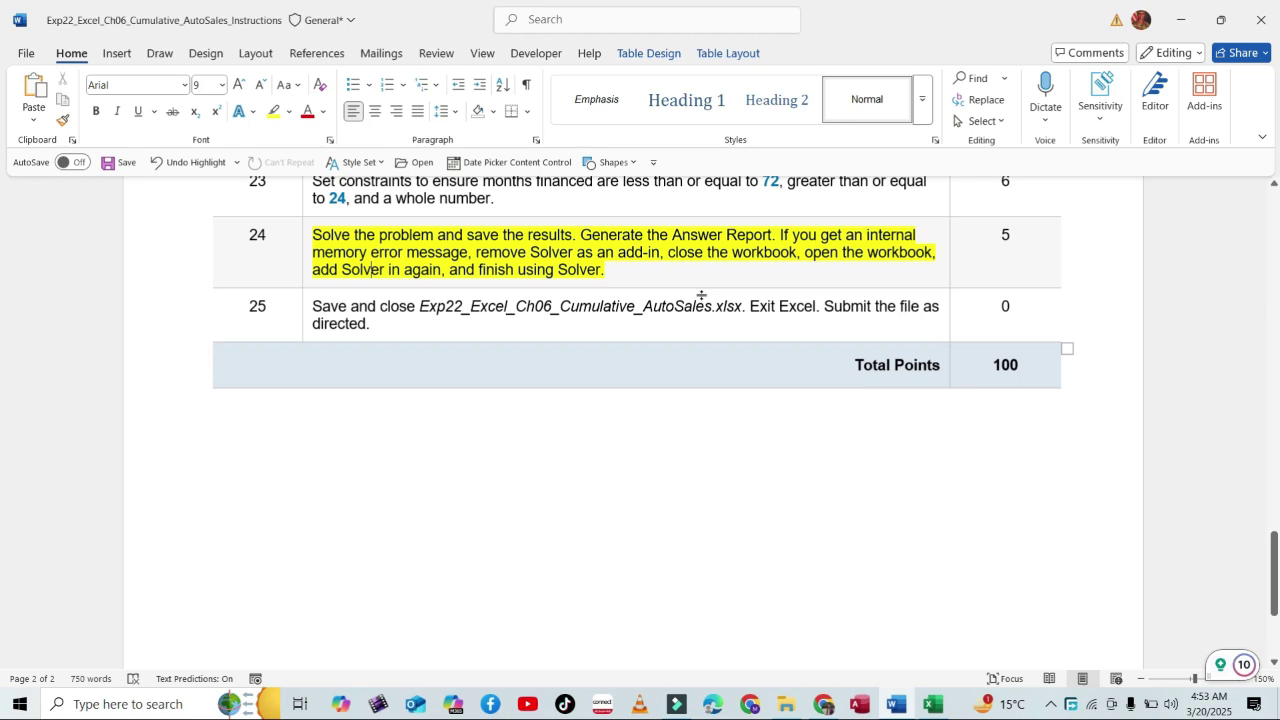
{"action": "left_click", "coordinate": [933, 704]}
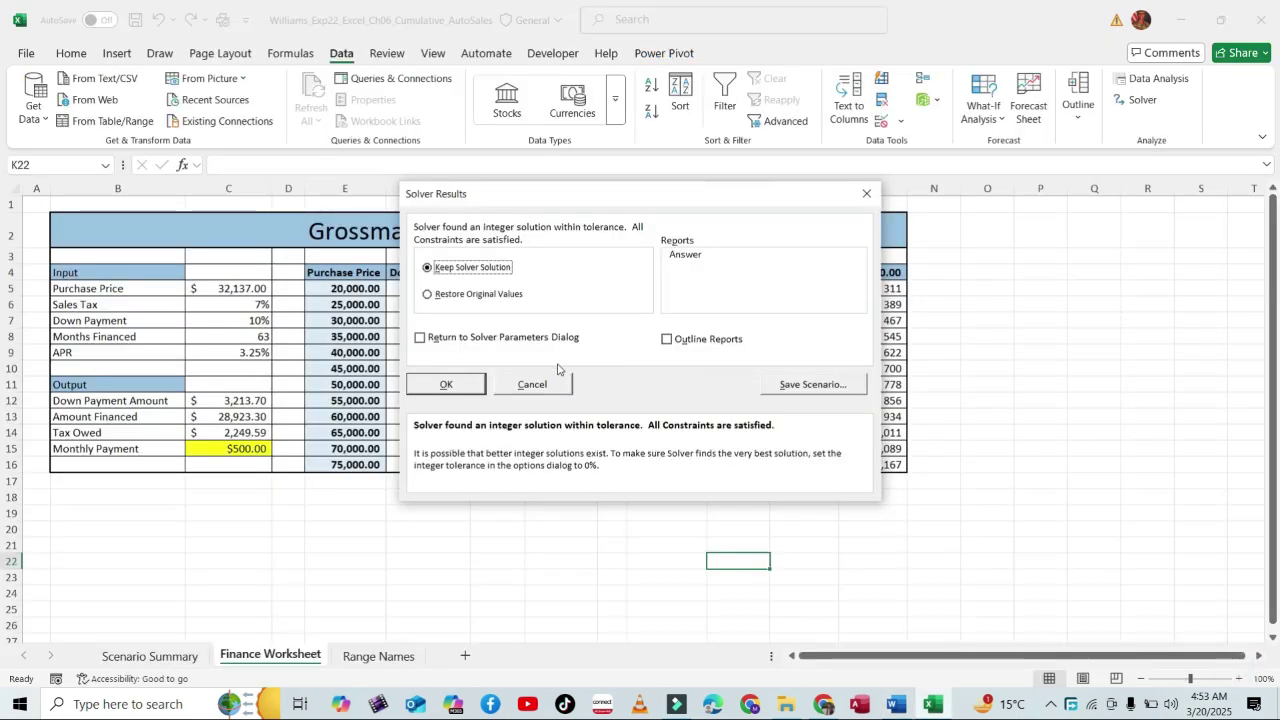
Keep the Solver solution and generate the Answer report, without saving a scenario.
{"action": "left_click", "coordinate": [812, 384]}
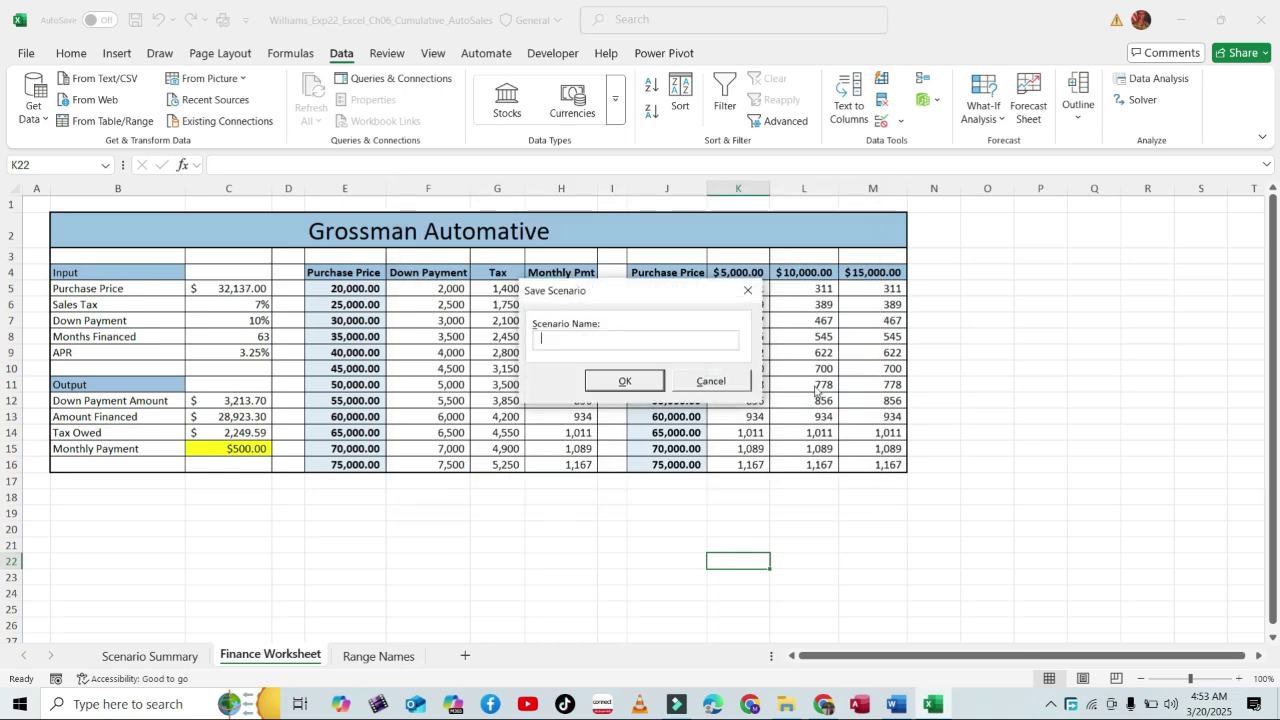
{"action": "left_click", "coordinate": [712, 382]}
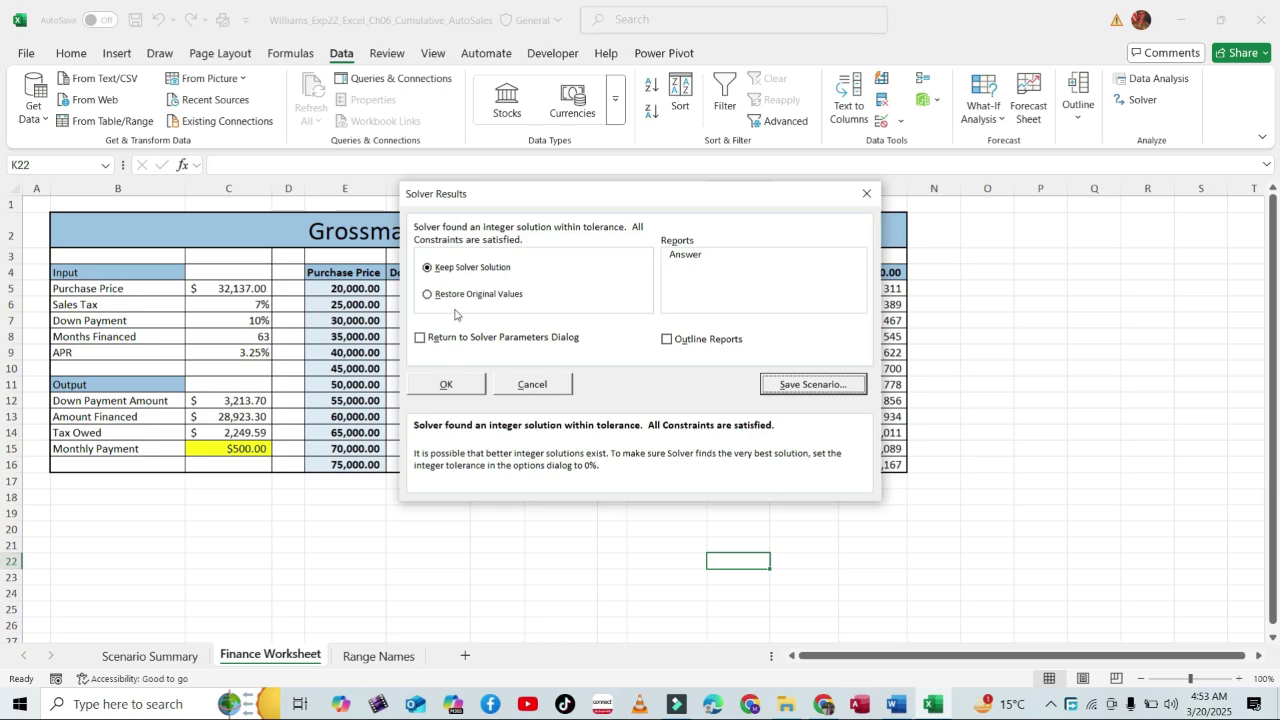
{"action": "left_click", "coordinate": [691, 258]}
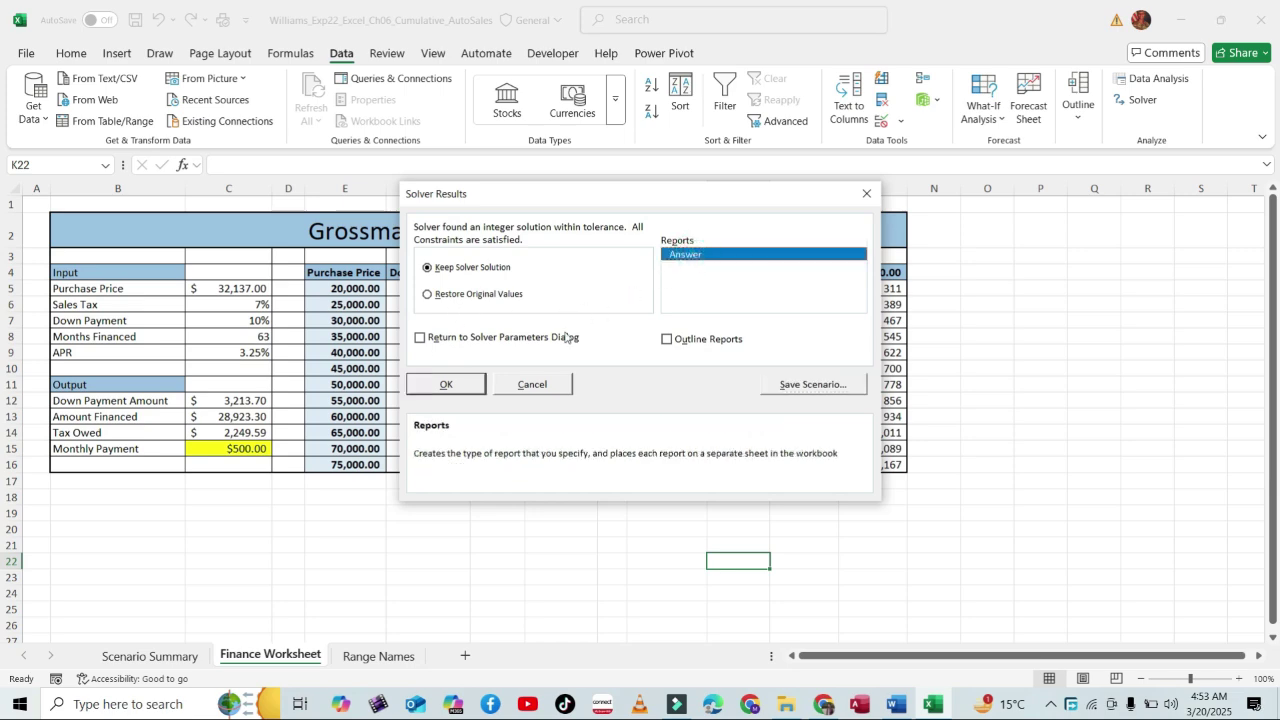
{"action": "left_click", "coordinate": [896, 704]}
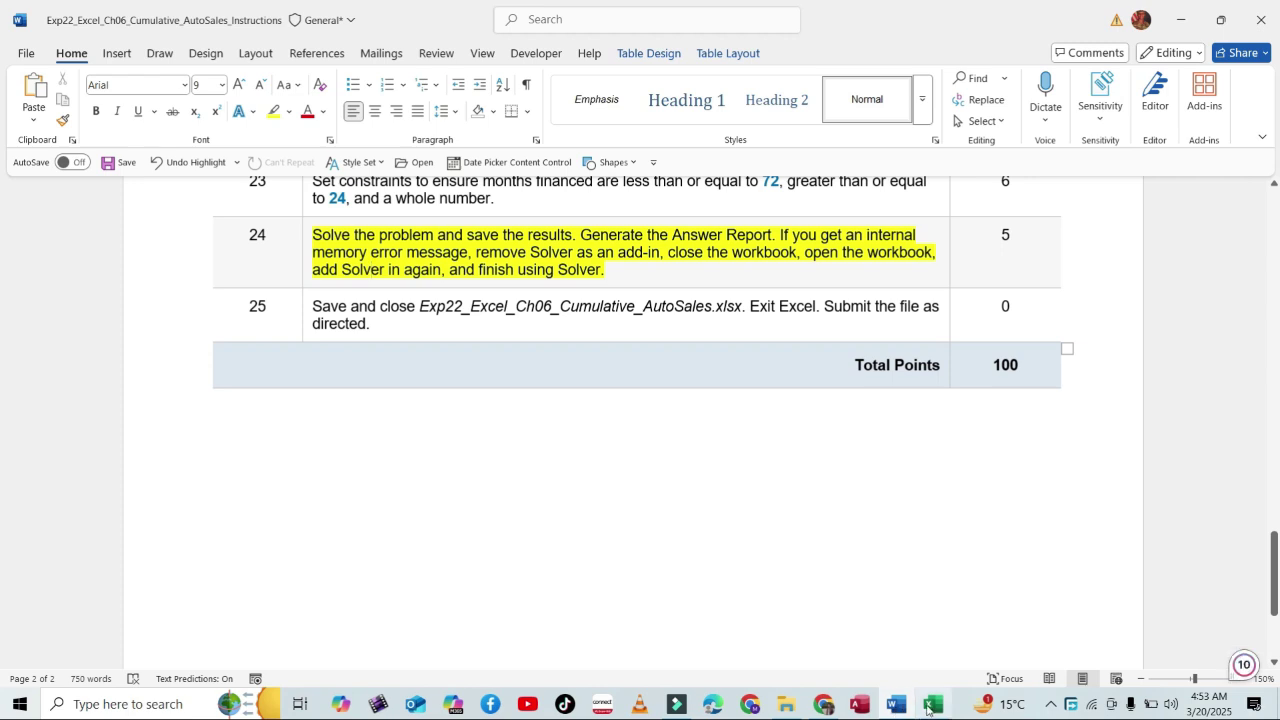
{"action": "left_click", "coordinate": [932, 704]}
{"action": "left_click", "coordinate": [447, 385]}
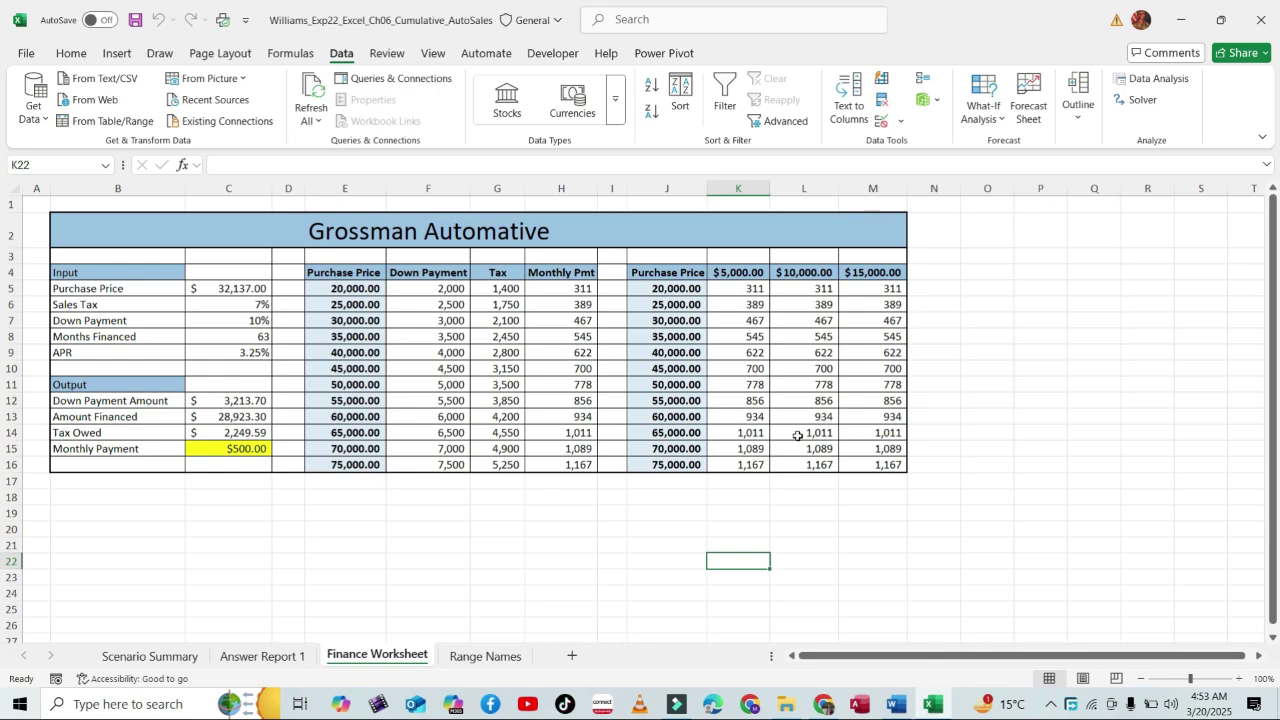
Check step 25 of the Word instructions, then switch back to Excel and save the workbook.
{"action": "left_click", "coordinate": [896, 704]}
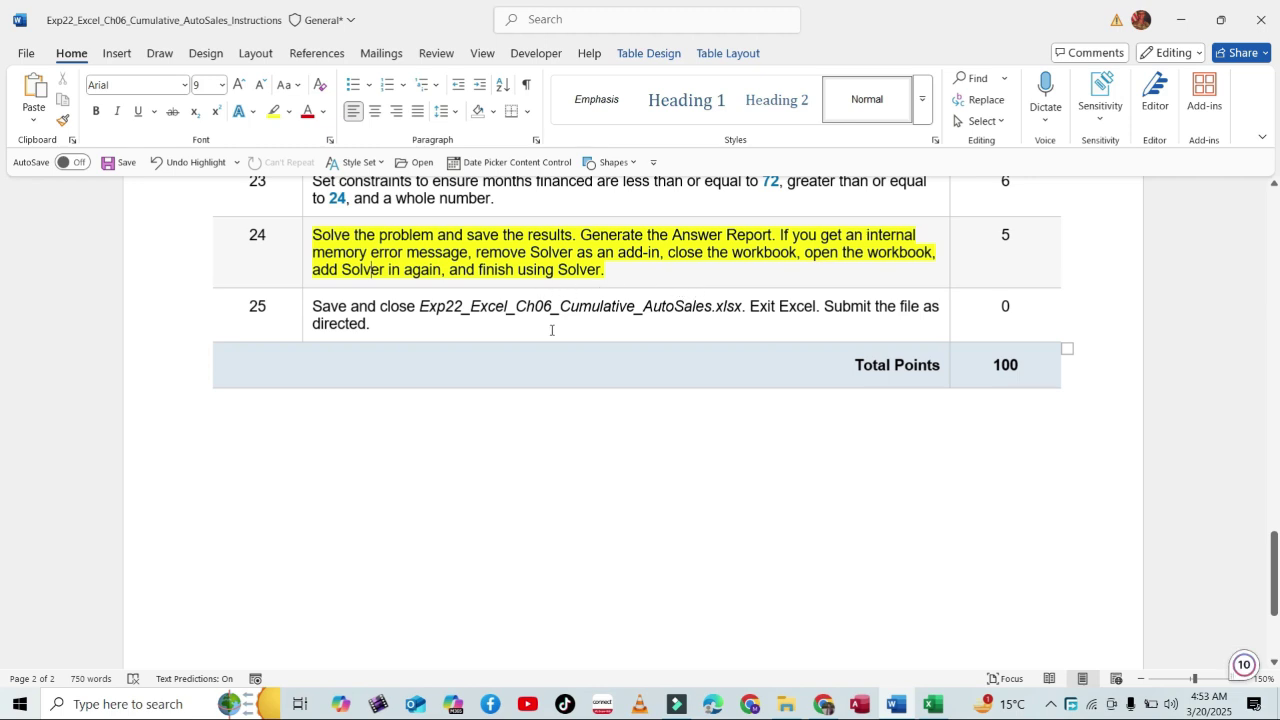
{"action": "left_click", "coordinate": [933, 704]}
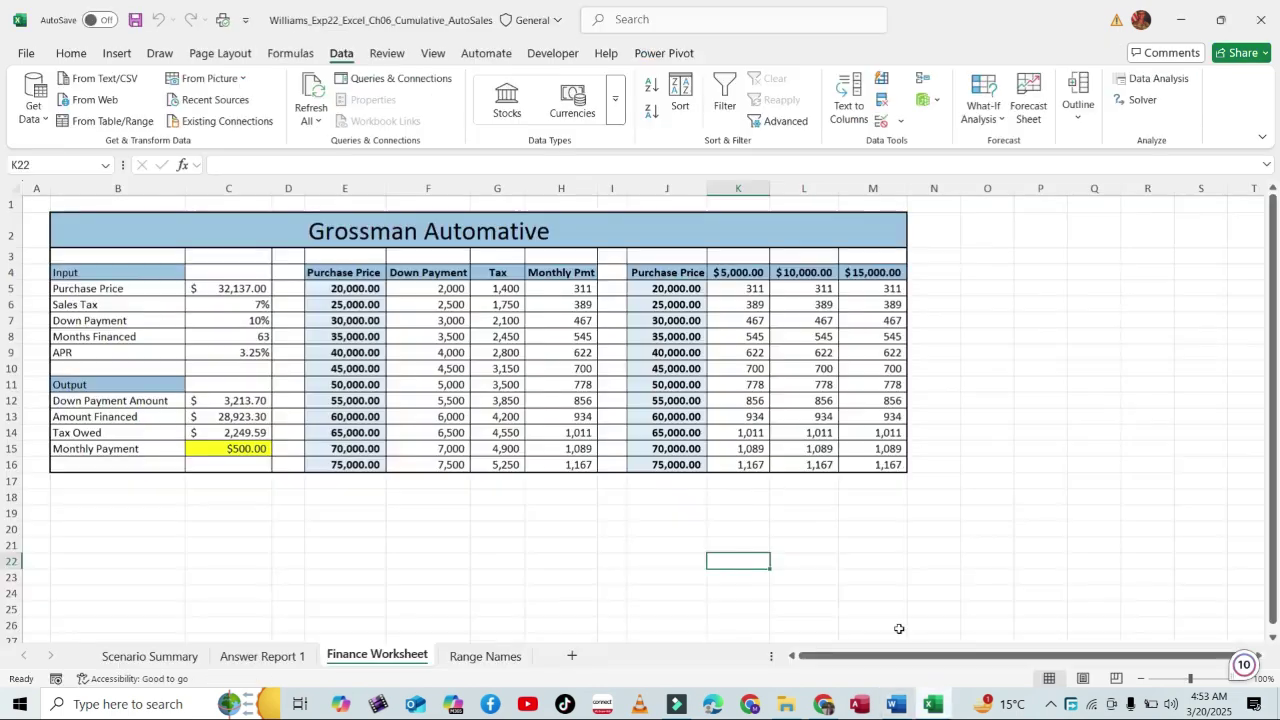
{"action": "left_click", "coordinate": [1038, 340]}
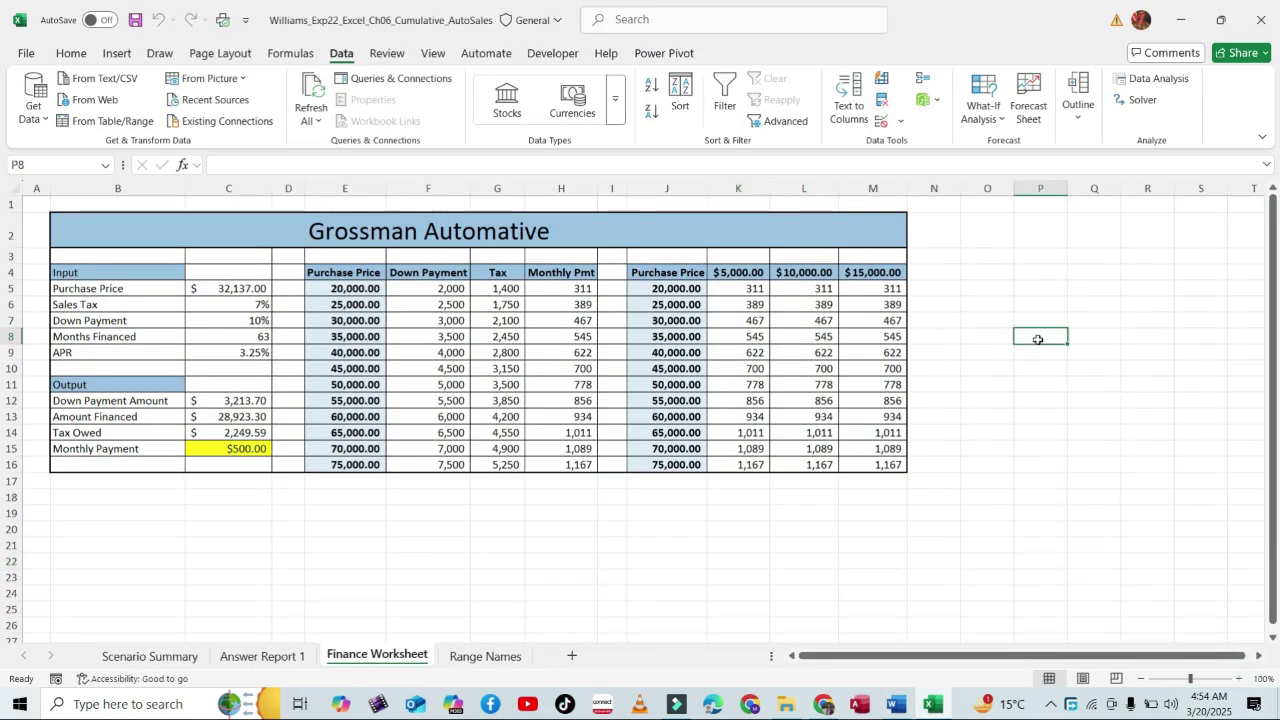
{"action": "left_click", "coordinate": [135, 19]}
{"action": "left_click", "coordinate": [86, 56]}
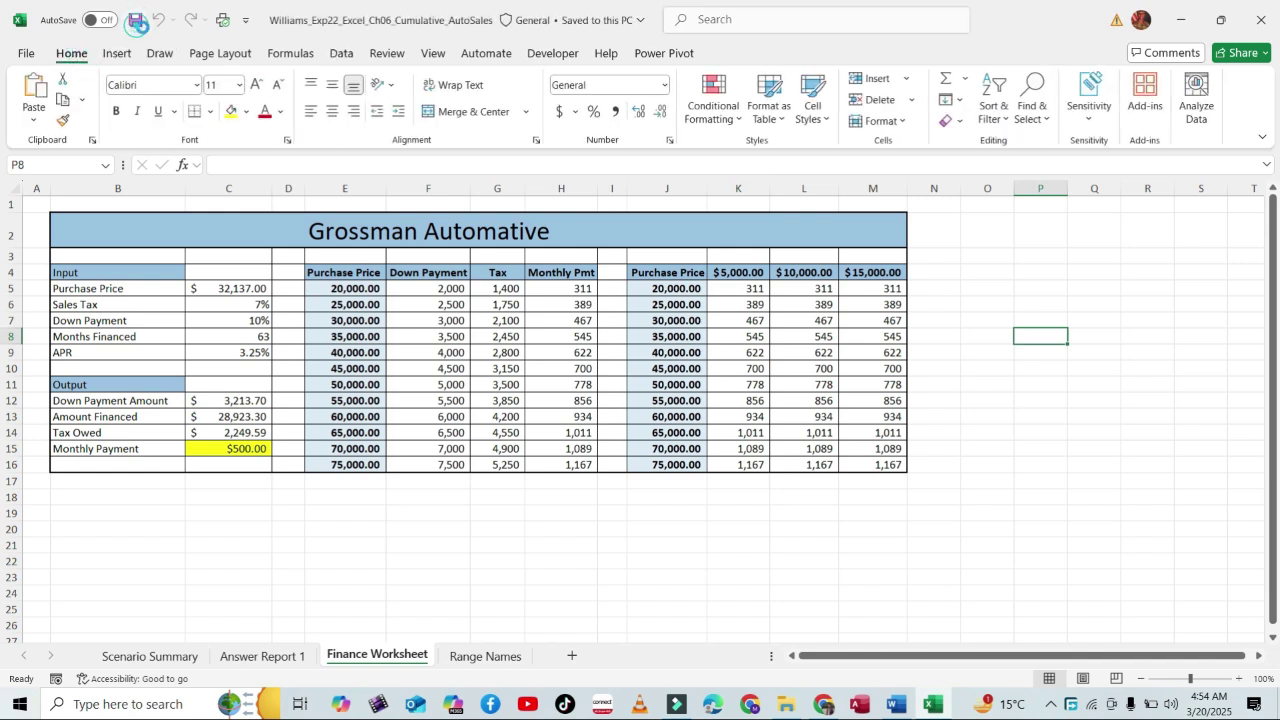
Try to apply a data table to E5:H16 using Sales Tax cell C6 as the column input.
{"action": "left_click", "coordinate": [406, 290]}
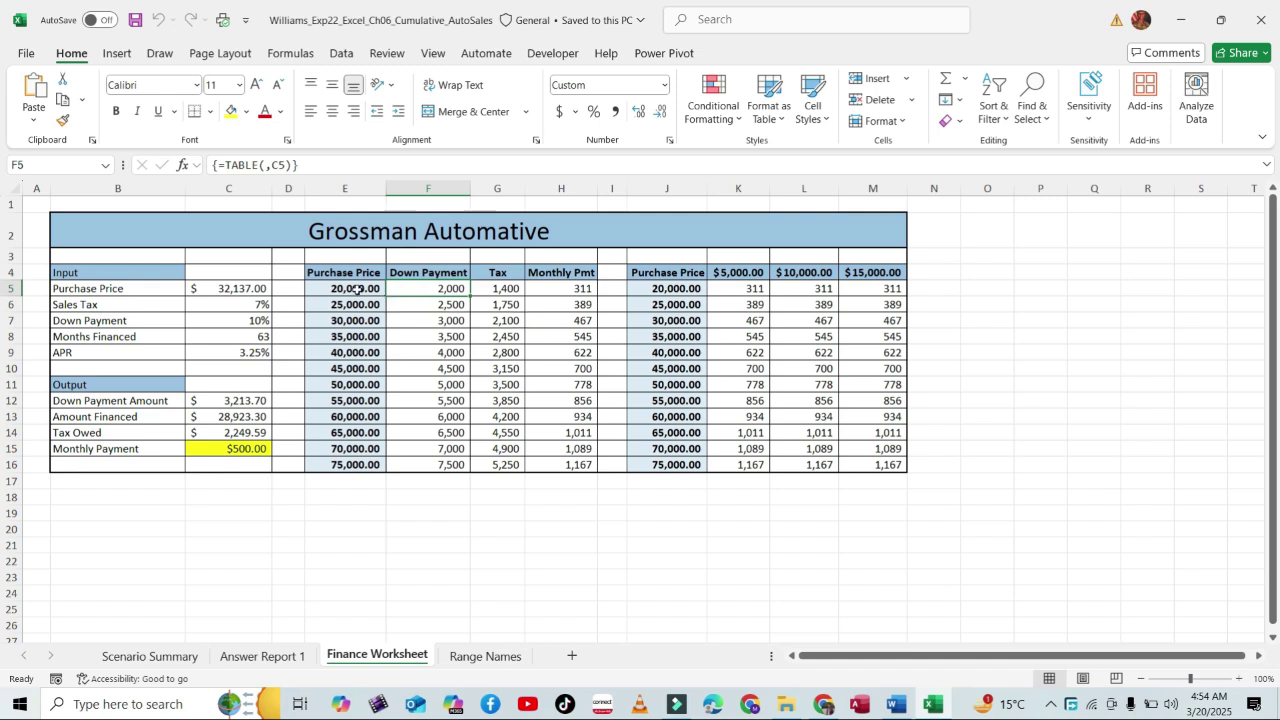
{"action": "left_click_drag", "start_coordinate": [357, 290], "coordinate": [567, 452]}
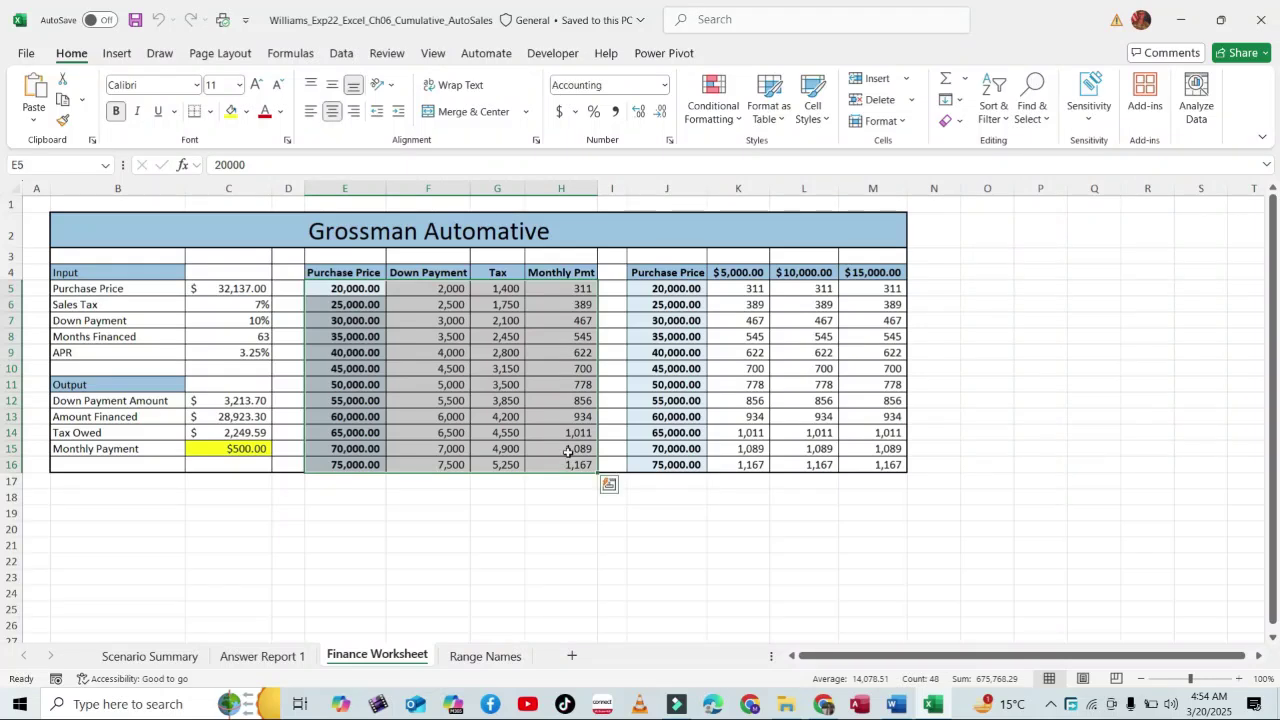
{"action": "left_click", "coordinate": [341, 53]}
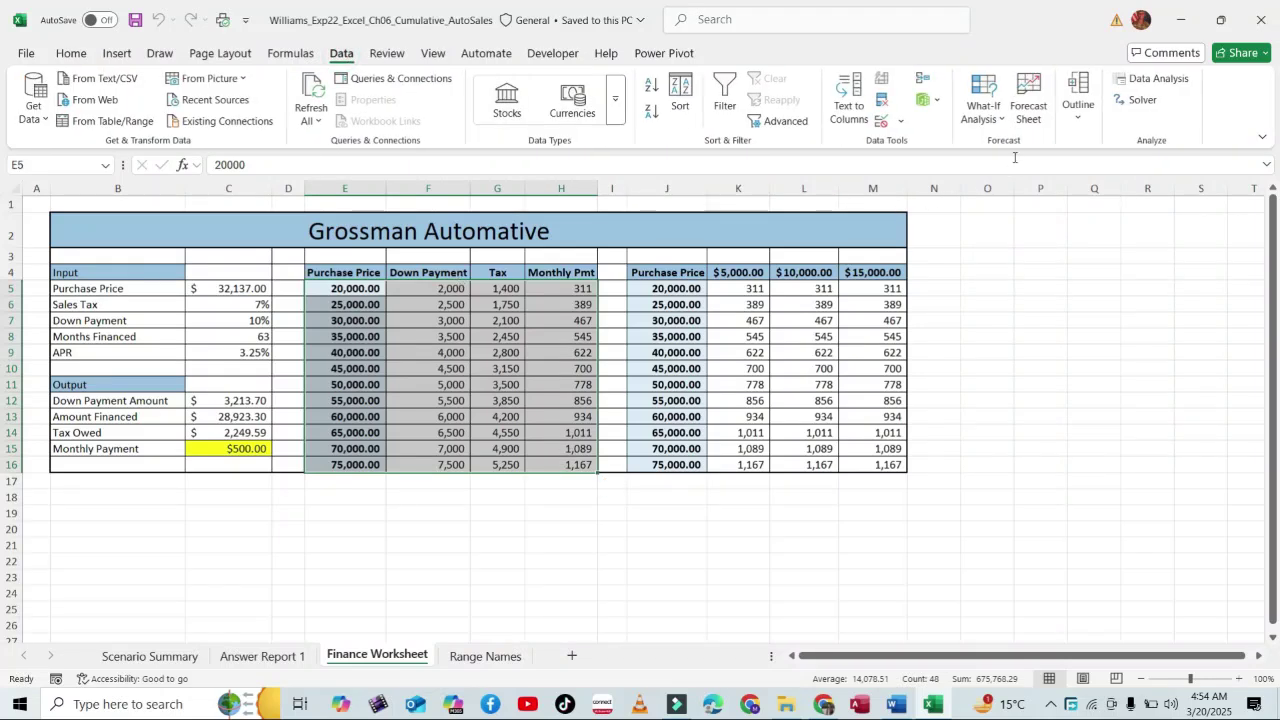
{"action": "left_click", "coordinate": [988, 110]}
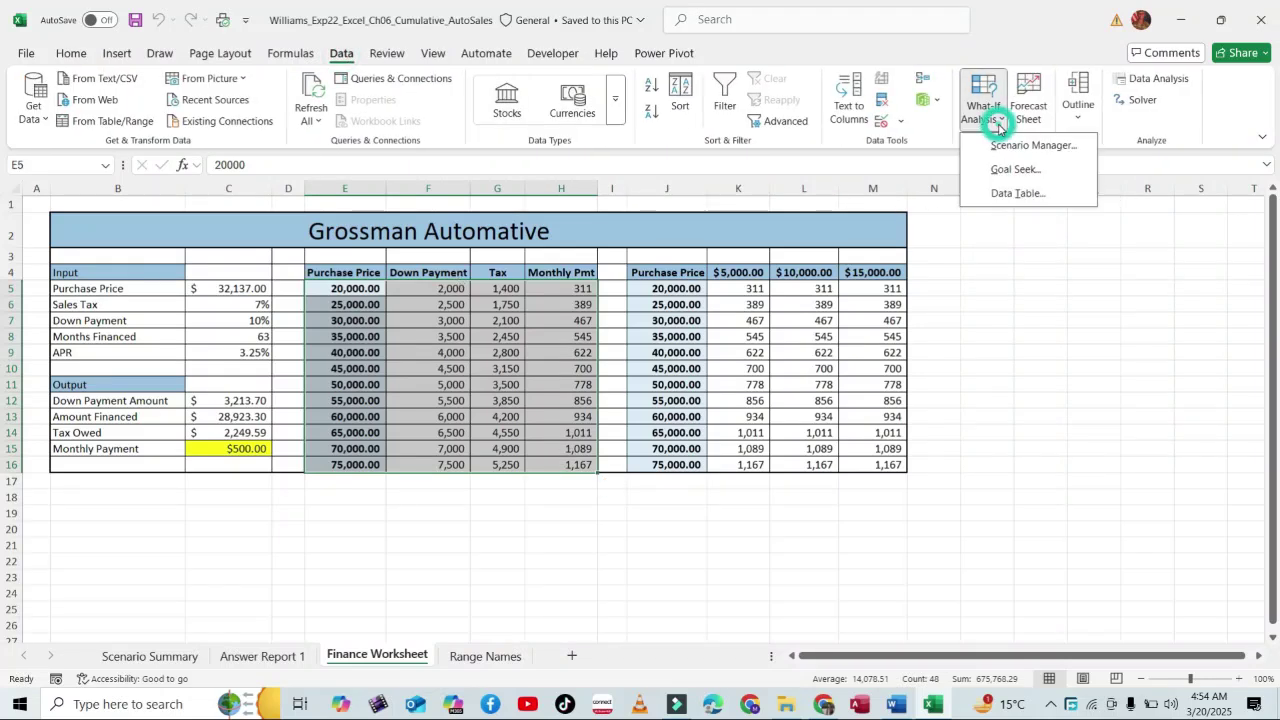
{"action": "left_click", "coordinate": [1036, 193]}
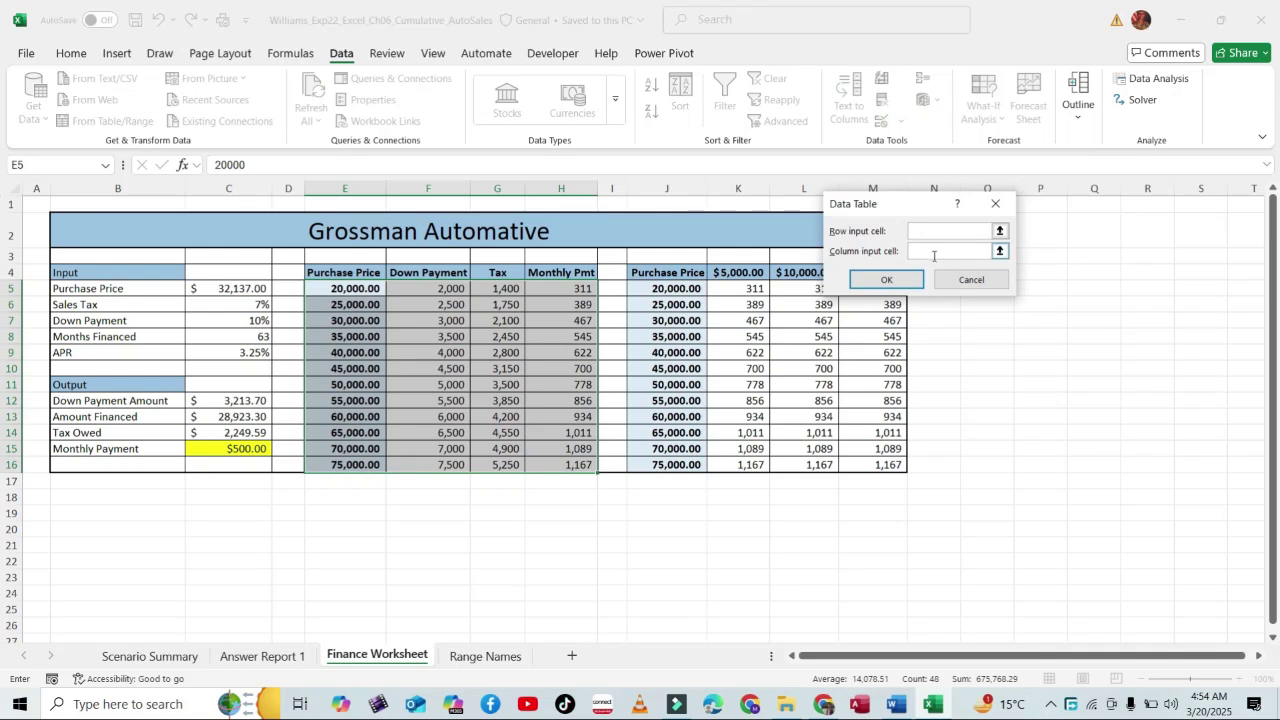
{"action": "left_click", "coordinate": [934, 253]}
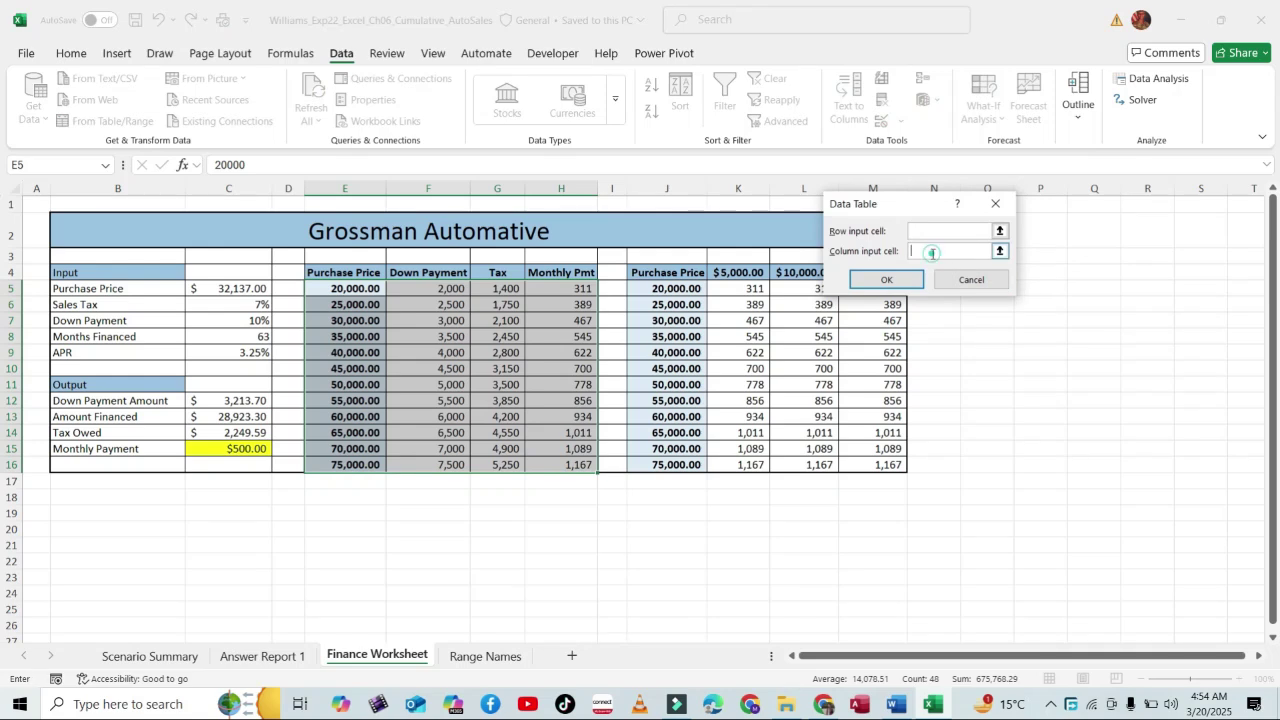
{"action": "left_click", "coordinate": [228, 302]}
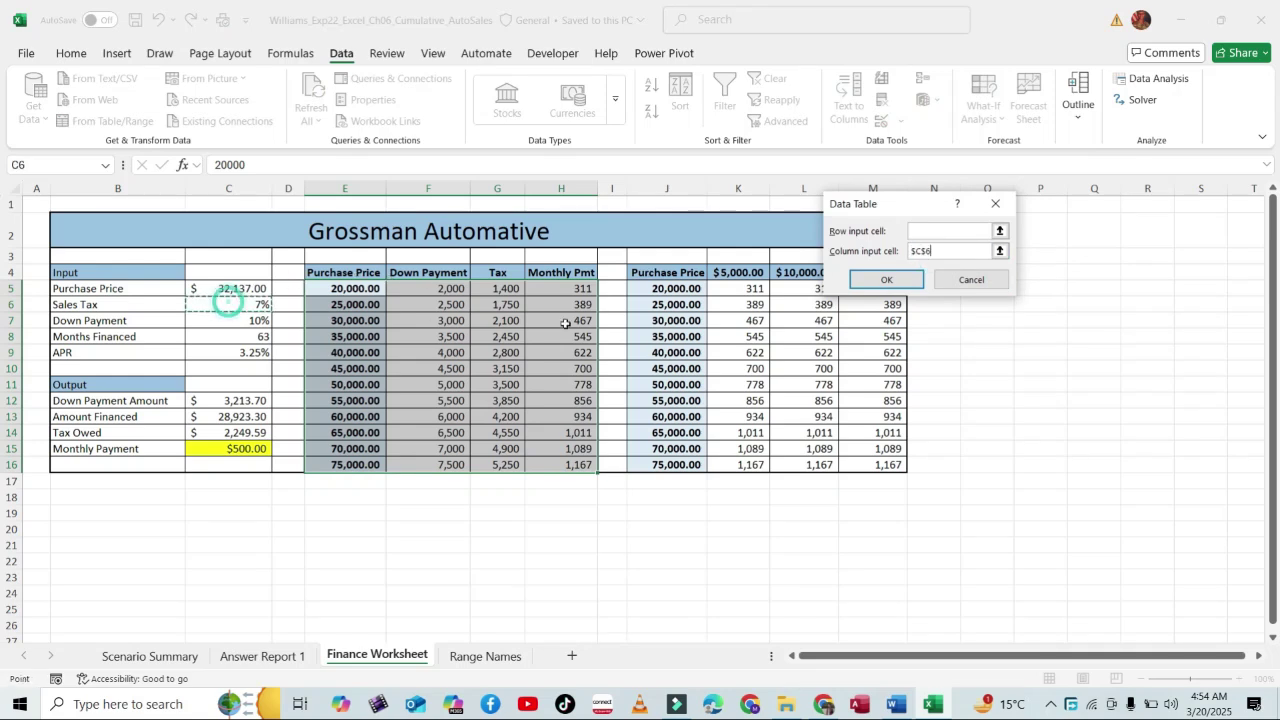
{"action": "left_click", "coordinate": [869, 285]}
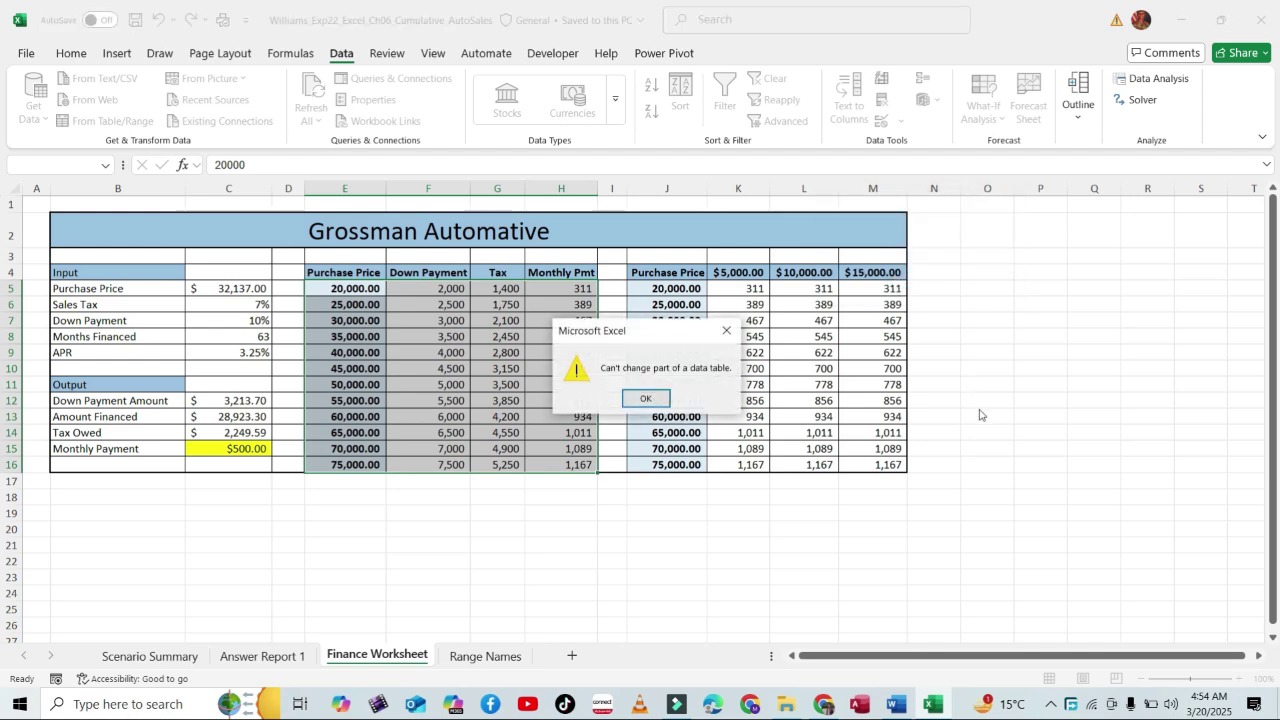
{"action": "left_click", "coordinate": [646, 399]}
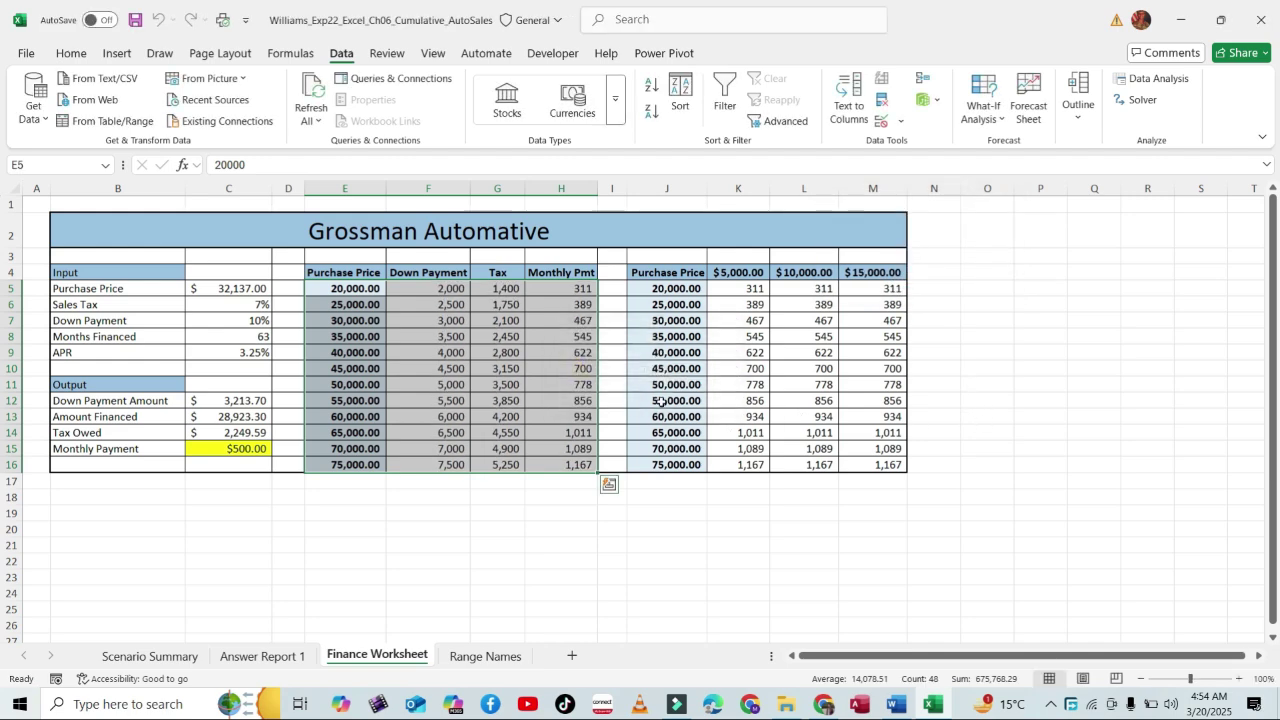
{"action": "left_click", "coordinate": [998, 384]}
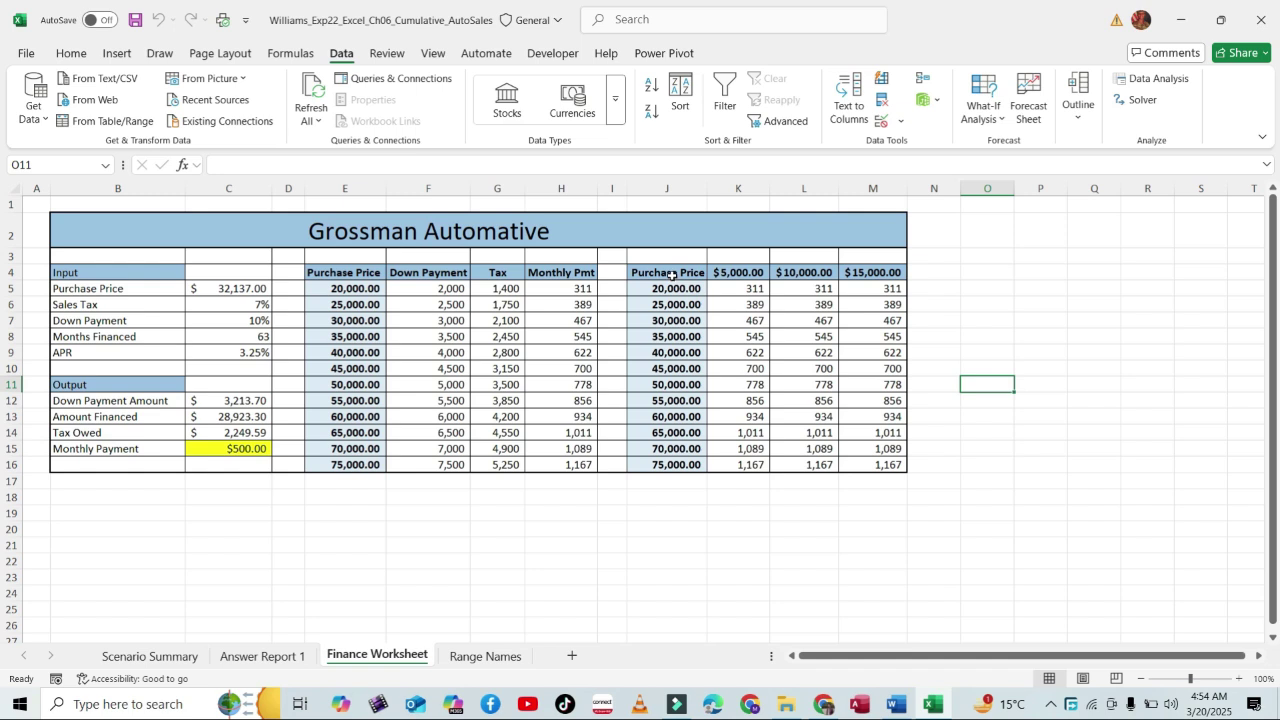
Apply a data table to J4:M16 with C5 as the row input cell and C6 as the column input cell.
{"action": "left_click_drag", "start_coordinate": [671, 275], "coordinate": [898, 459]}
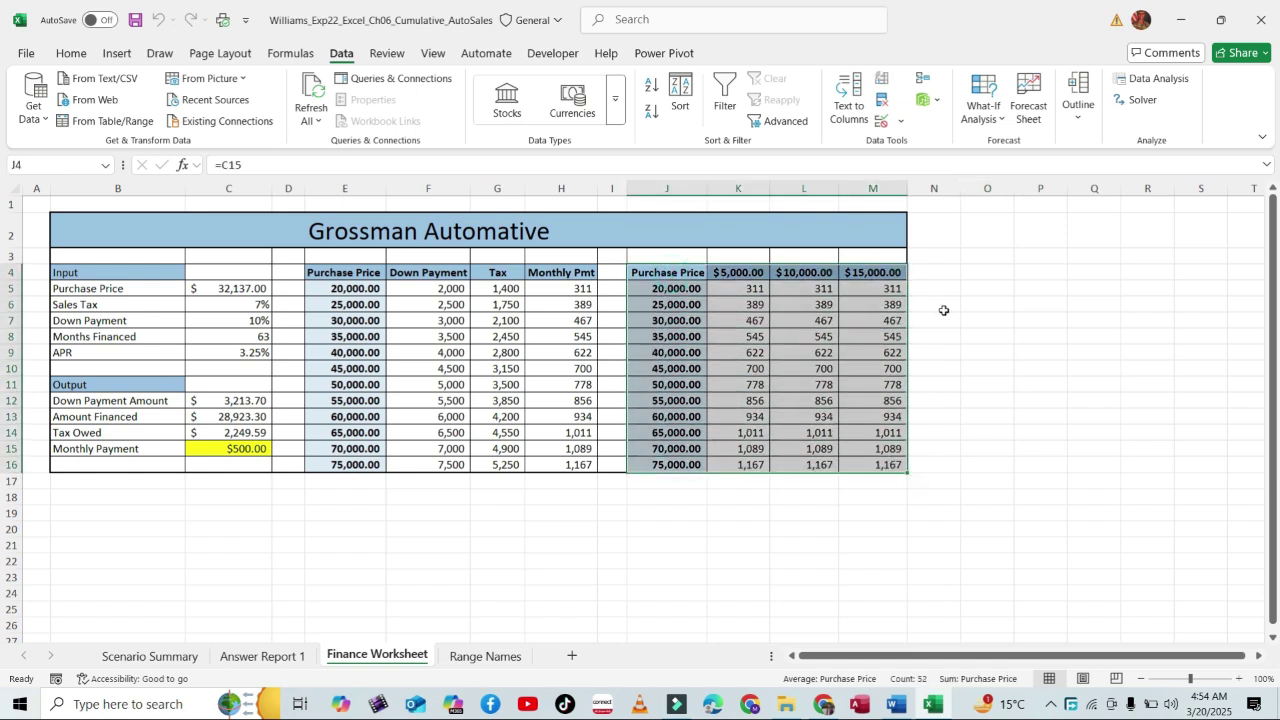
{"action": "left_click", "coordinate": [983, 112]}
{"action": "left_click", "coordinate": [1018, 194]}
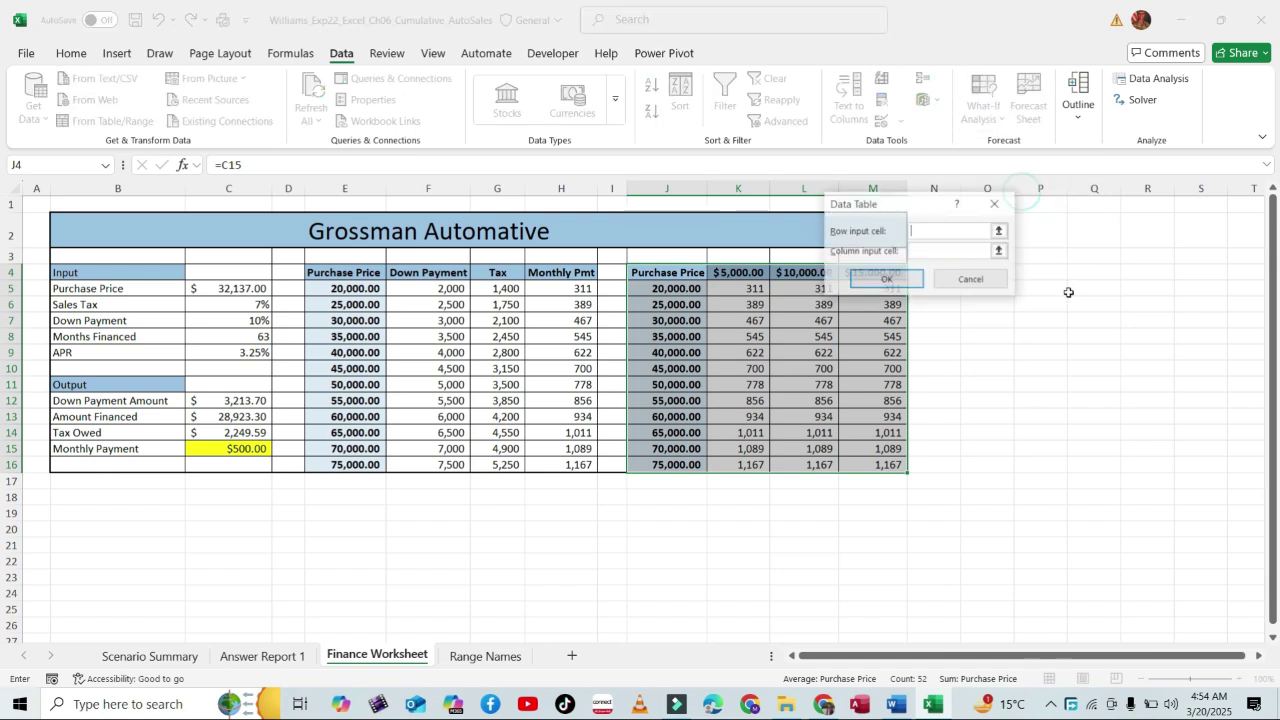
{"action": "left_click", "coordinate": [923, 252]}
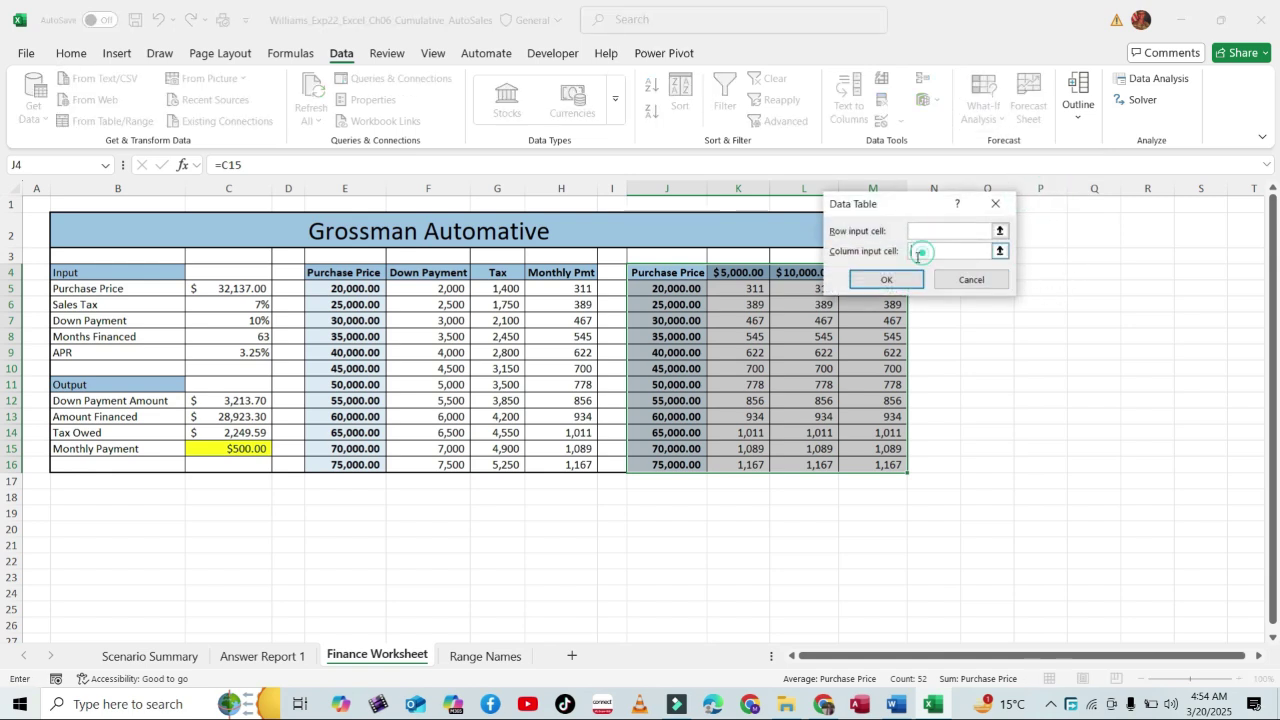
{"action": "left_click", "coordinate": [225, 303]}
{"action": "key", "text": "shift+Tab"}
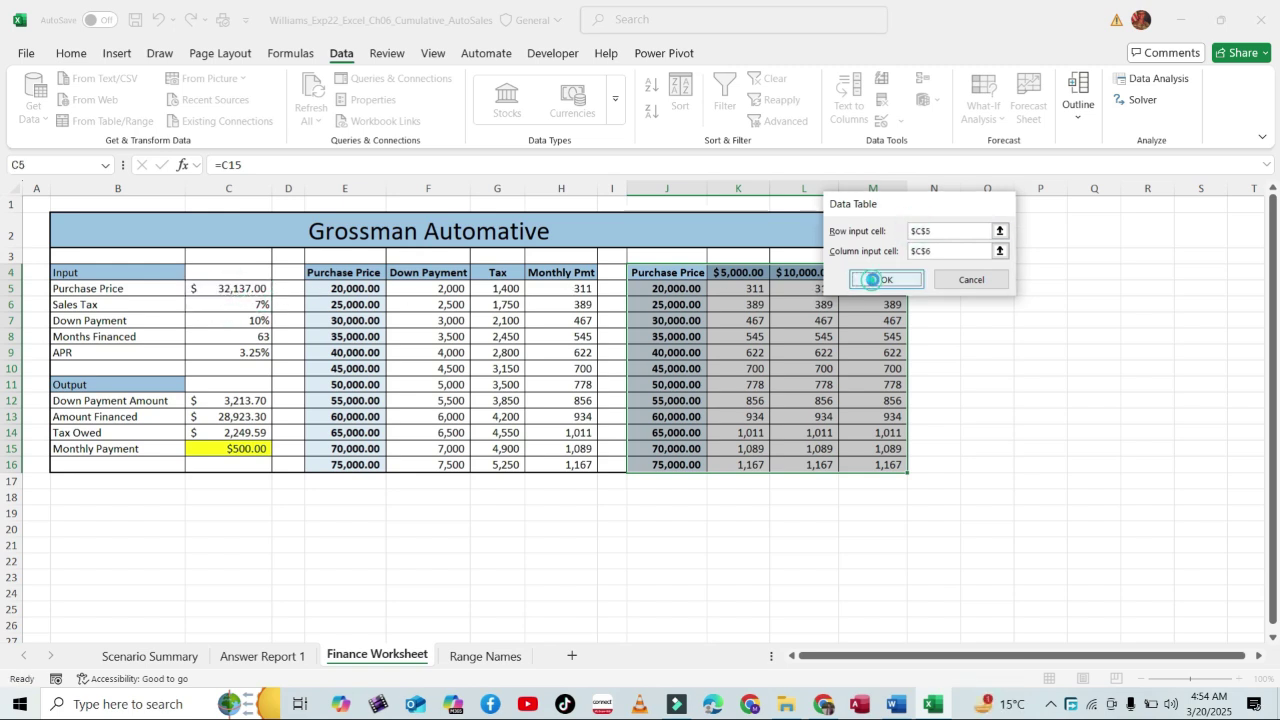
{"action": "left_click", "coordinate": [884, 279]}
{"action": "left_click", "coordinate": [1027, 364]}
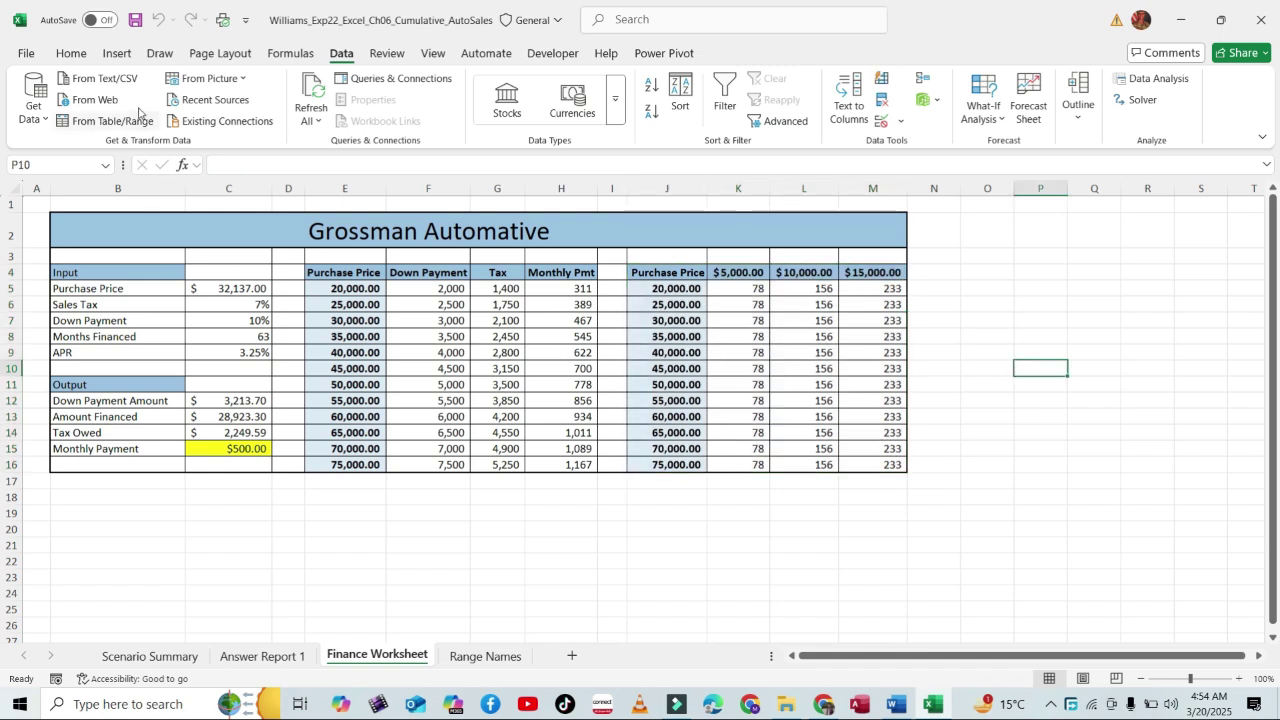
Save the Auto Sales workbook and close Excel.
{"action": "left_click", "coordinate": [132, 20]}
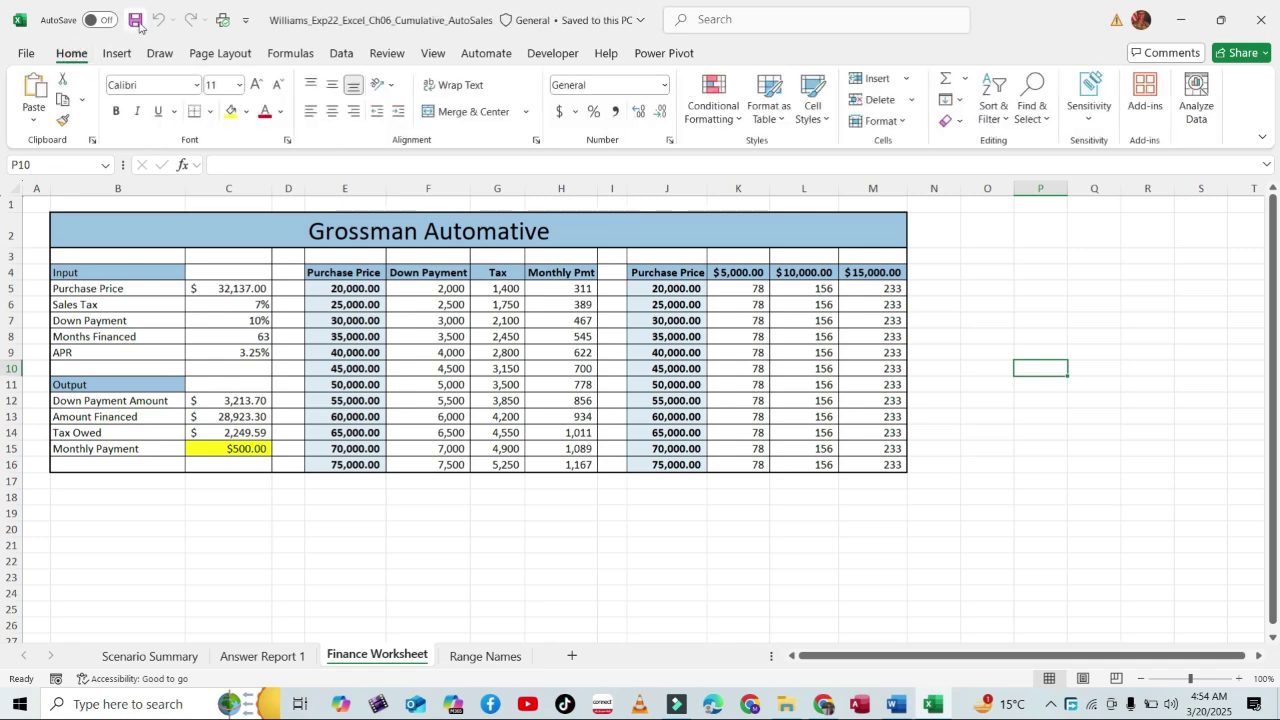
{"action": "left_click", "coordinate": [1014, 441]}
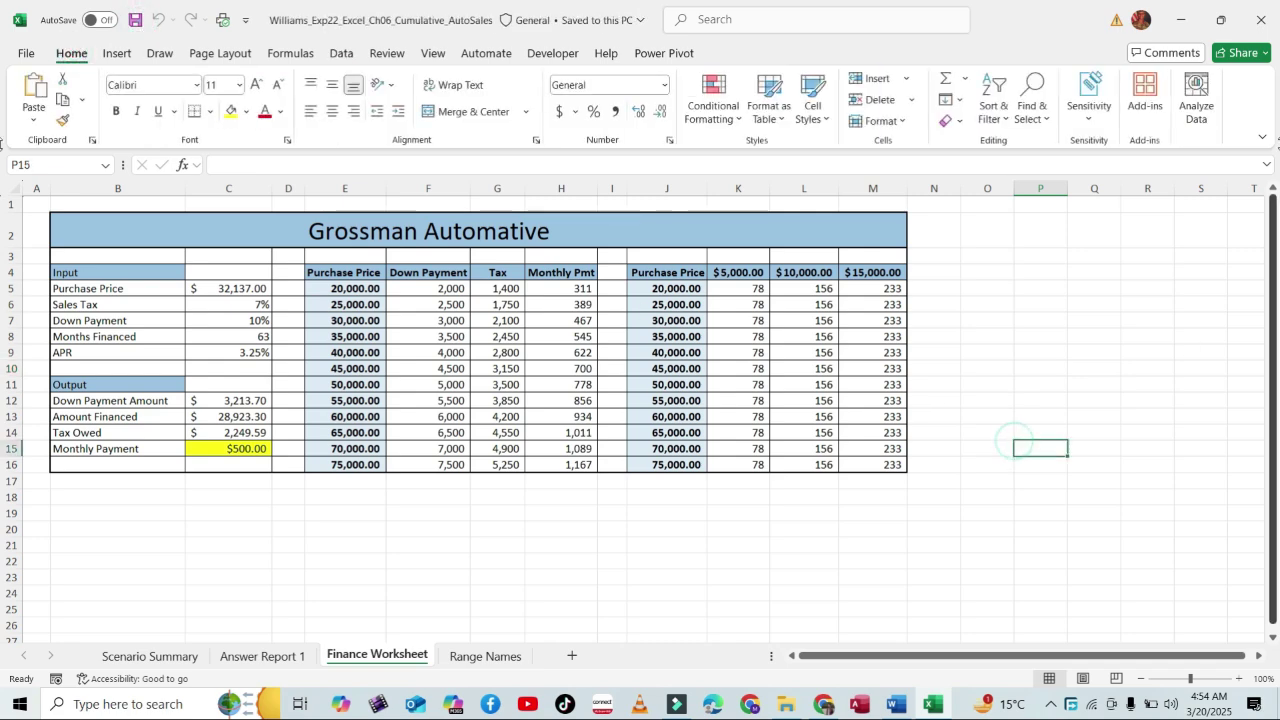
{"action": "left_click", "coordinate": [1261, 31]}
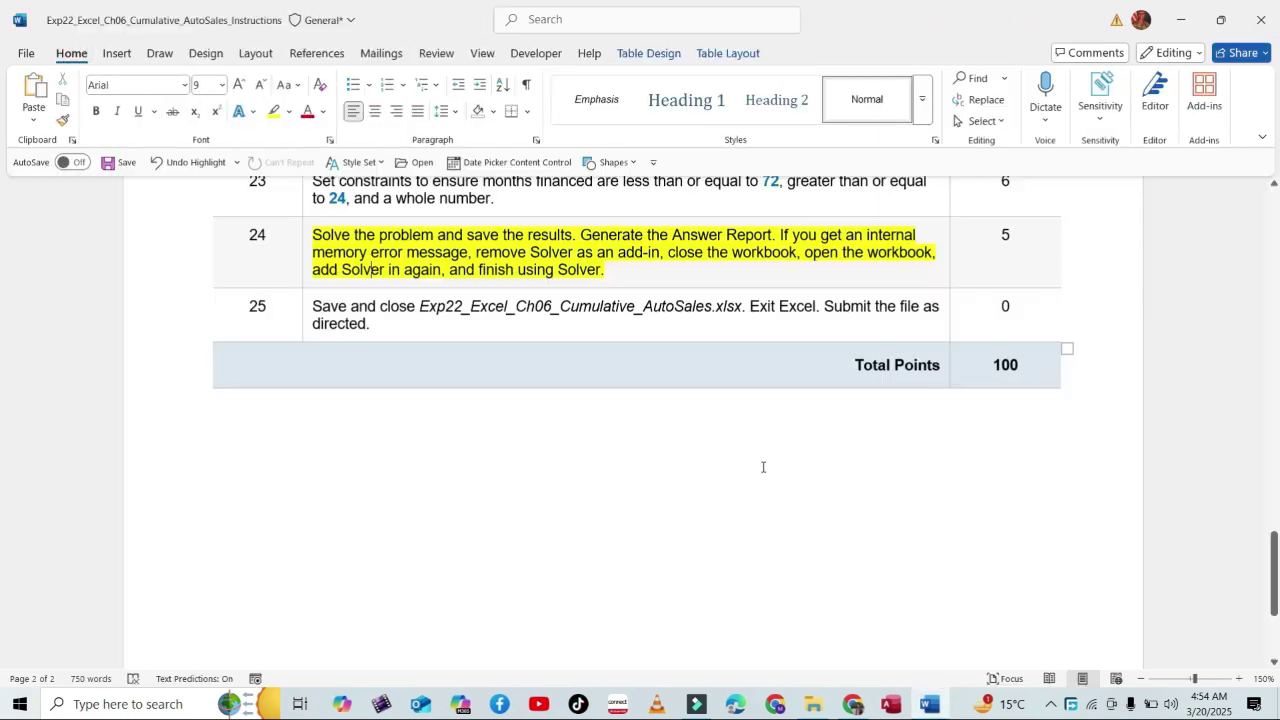
Switch to Chrome and choose the completed AutoSales workbook for upload from the Excel Chapter 6 Cumulative folder in Downloads.
{"action": "left_click", "coordinate": [855, 705]}
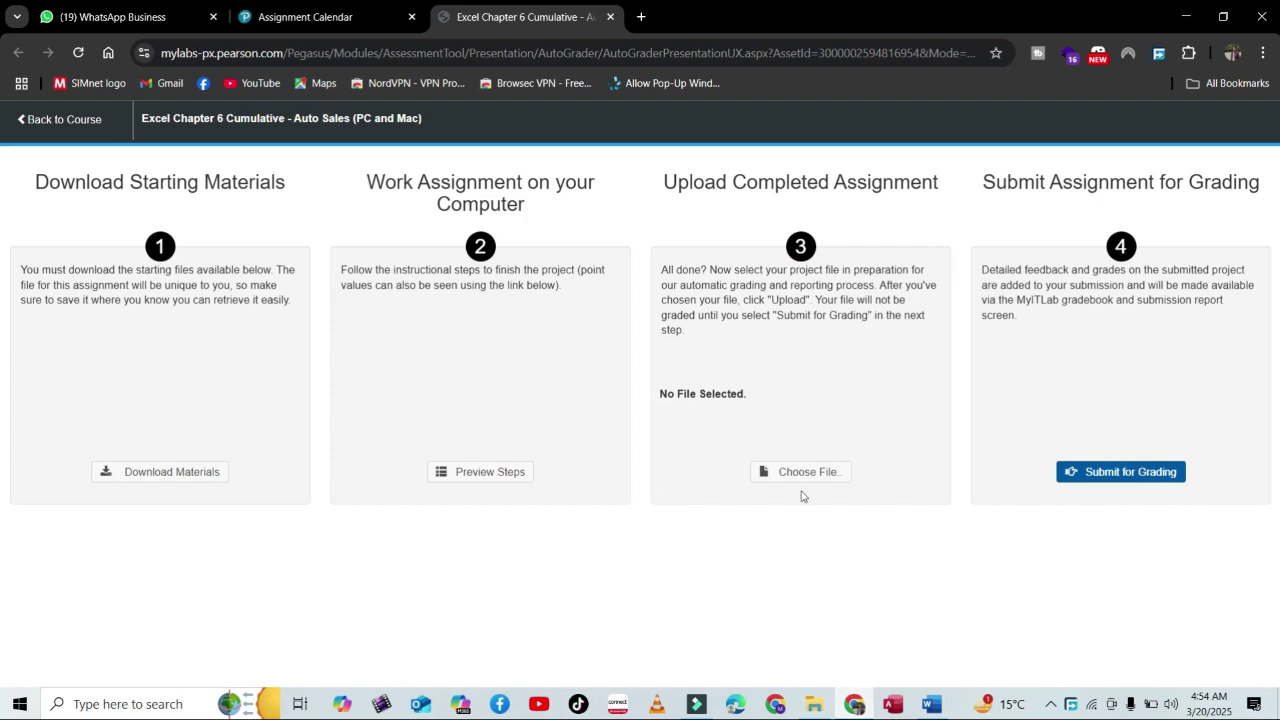
{"action": "left_click", "coordinate": [801, 478]}
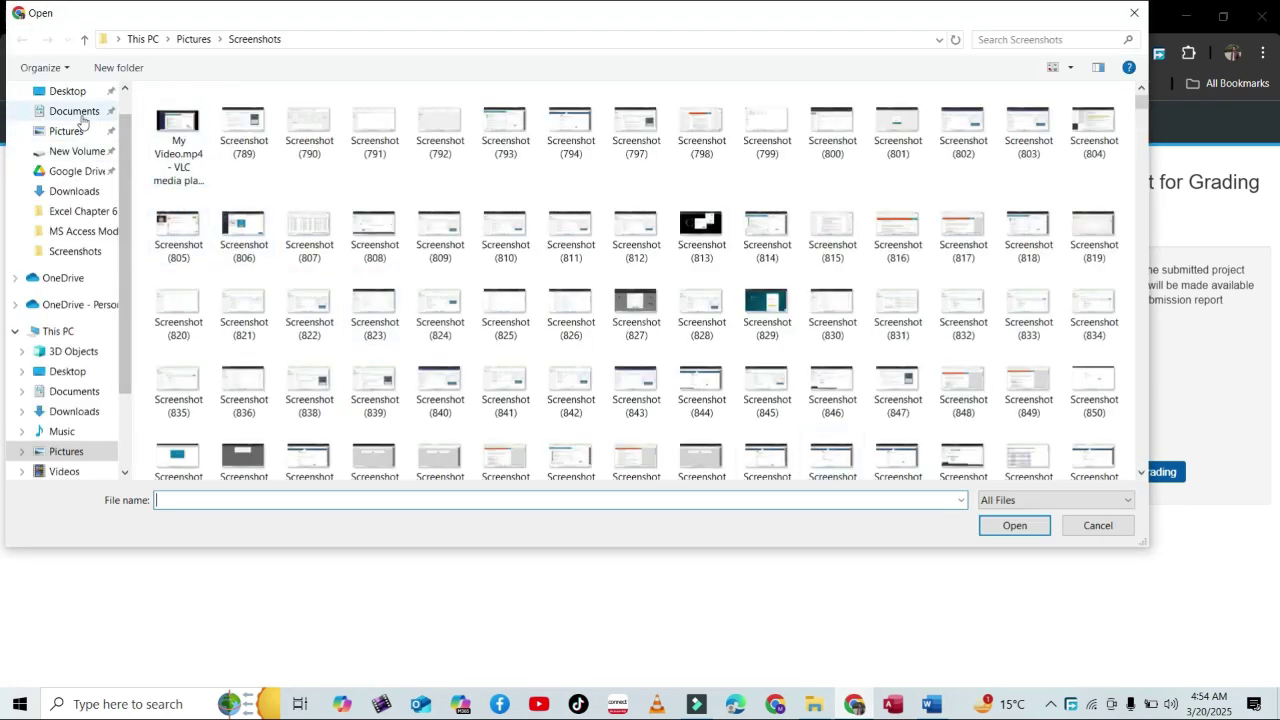
{"action": "left_click", "coordinate": [70, 192]}
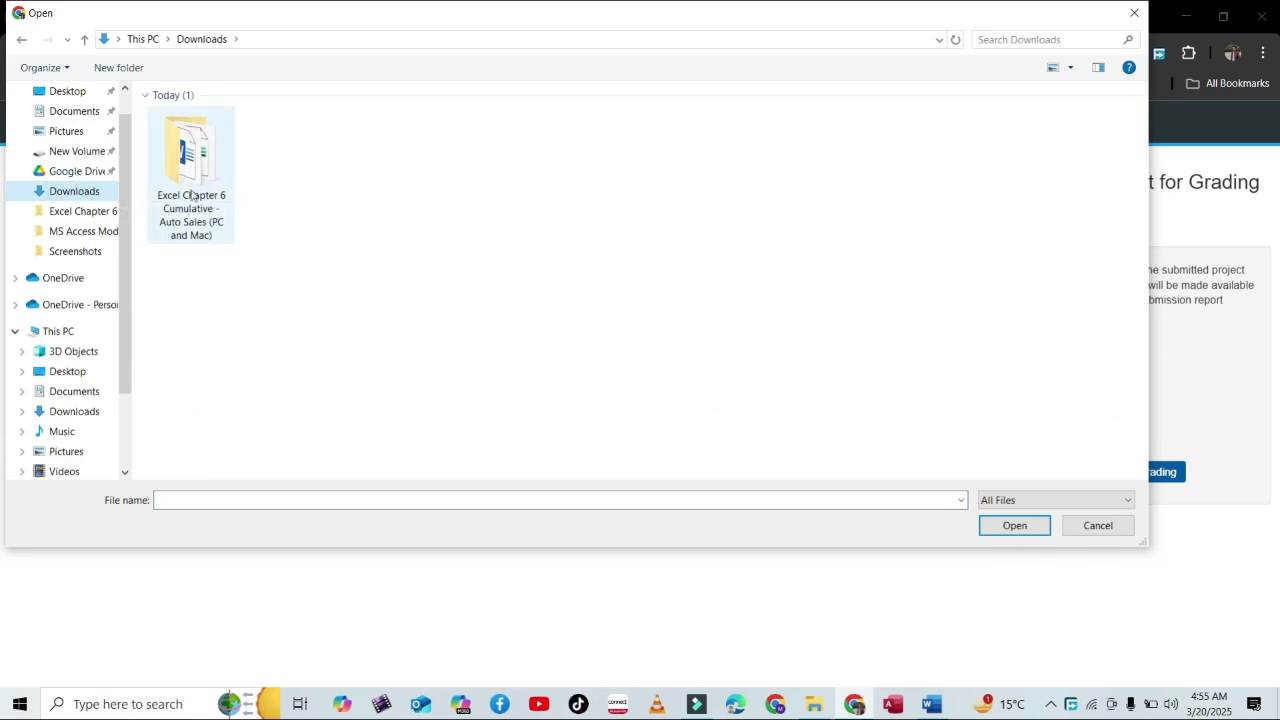
{"action": "double_click", "coordinate": [192, 196]}
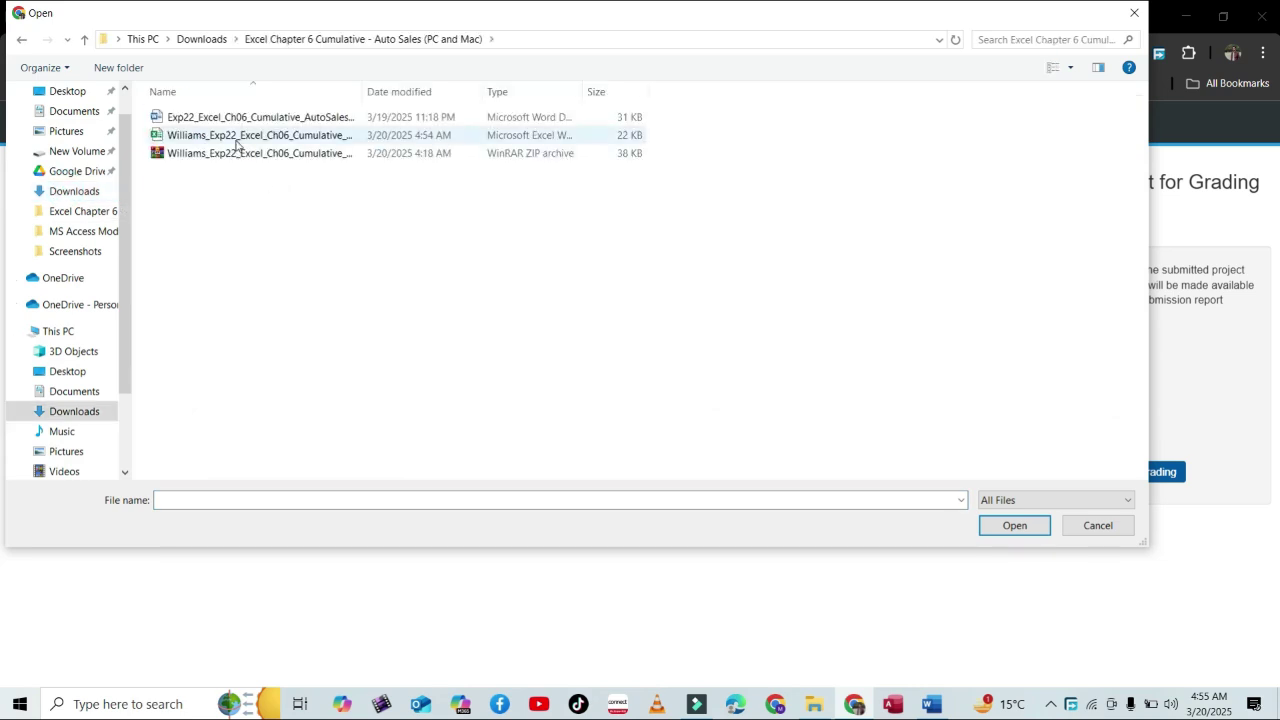
{"action": "left_click", "coordinate": [237, 145]}
{"action": "left_click", "coordinate": [1012, 525]}
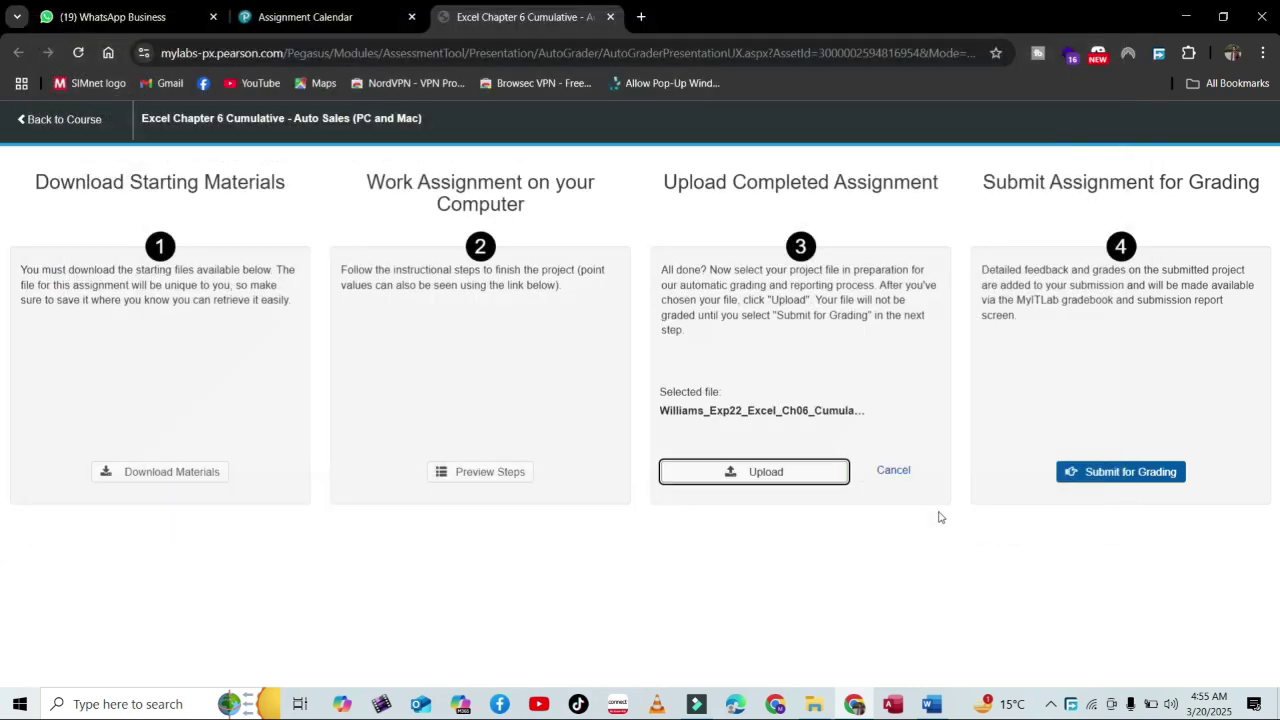
Upload the chosen AutoSales workbook and submit the Excel Chapter 6 Cumulative assignment for grading.
{"action": "left_click", "coordinate": [797, 476]}
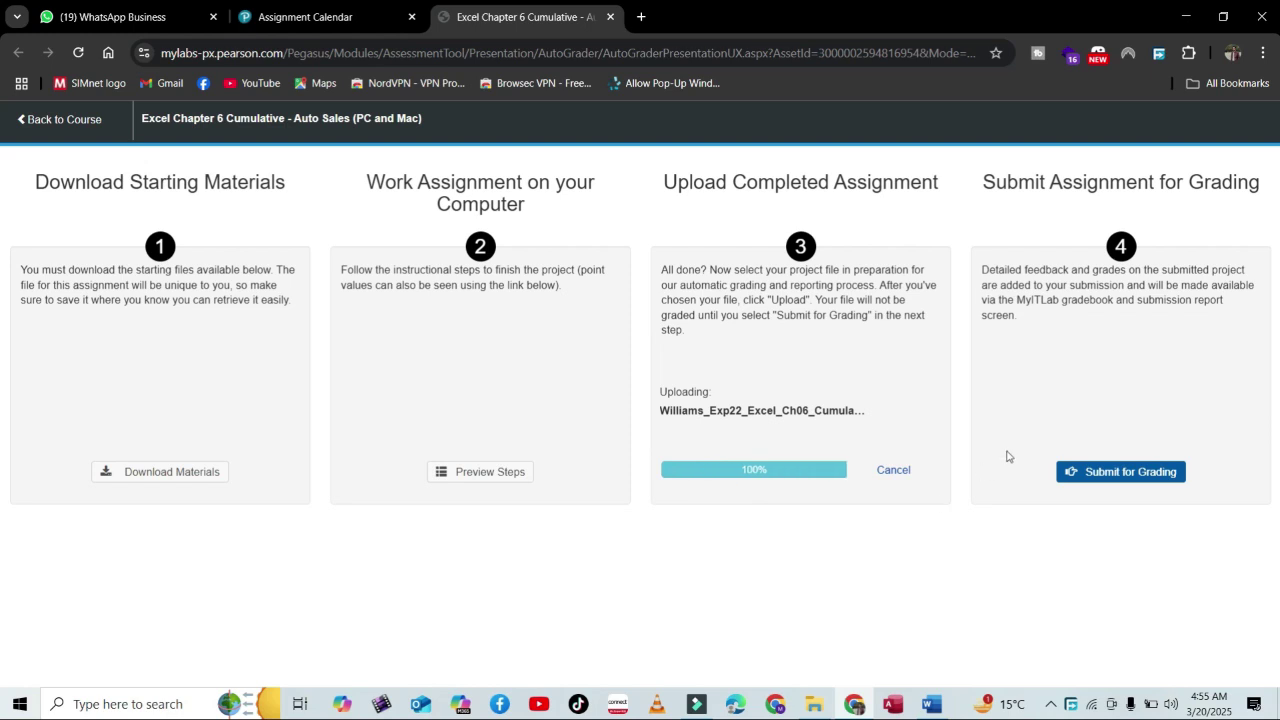
{"action": "left_click", "coordinate": [1096, 482]}
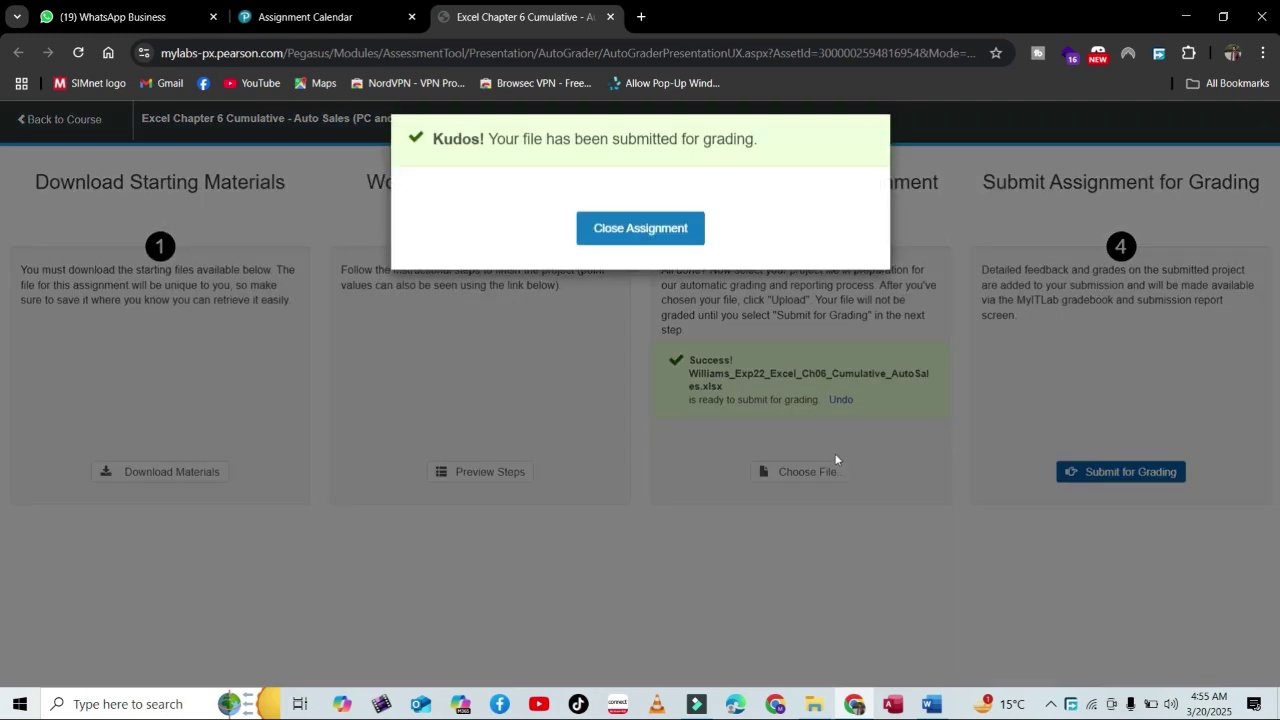
{"action": "left_click", "coordinate": [668, 420]}
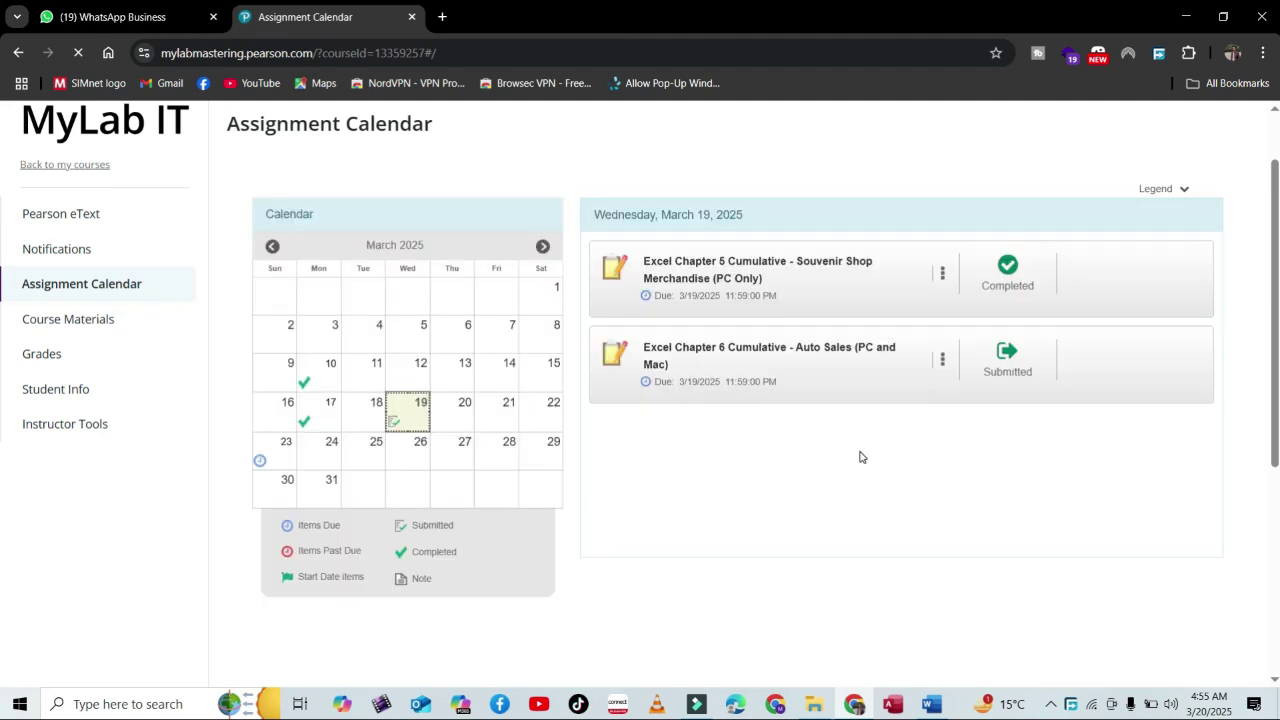
View the Auto Sales submission's score card and examine the detailed feedback for the step that lost points.
{"action": "left_click", "coordinate": [942, 360]}
{"action": "left_click", "coordinate": [872, 398]}
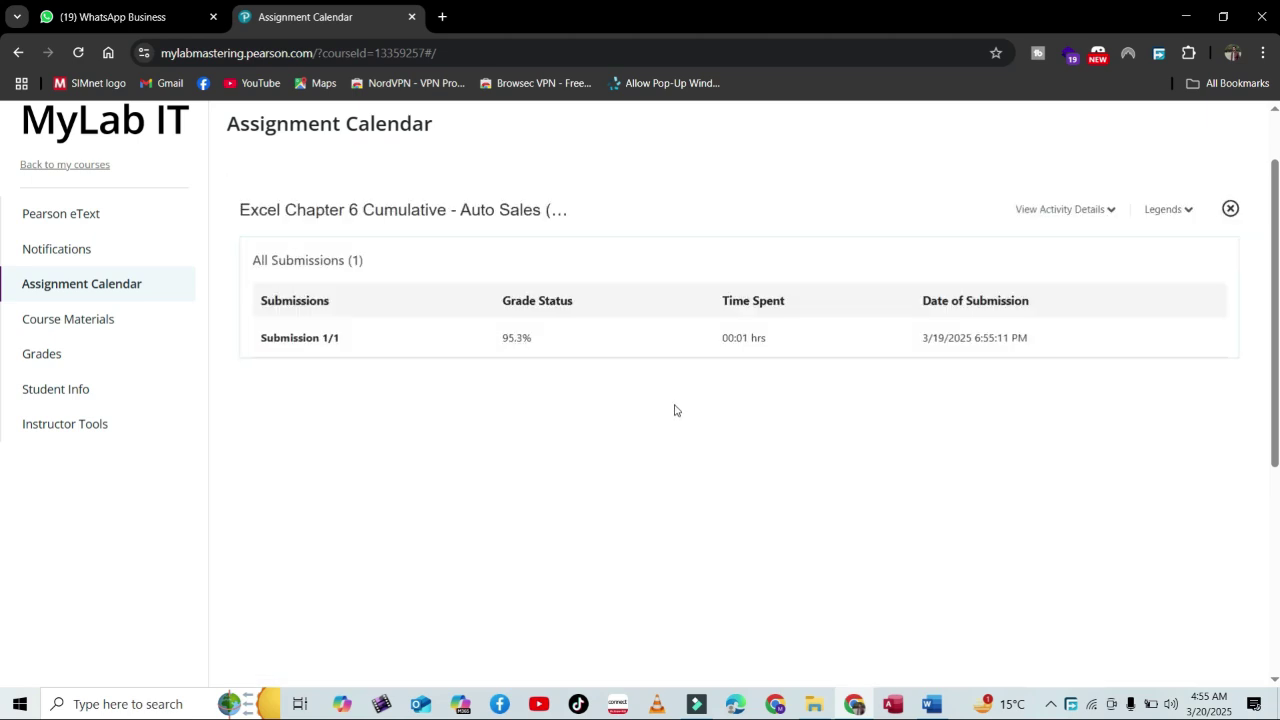
{"action": "left_click", "coordinate": [520, 339]}
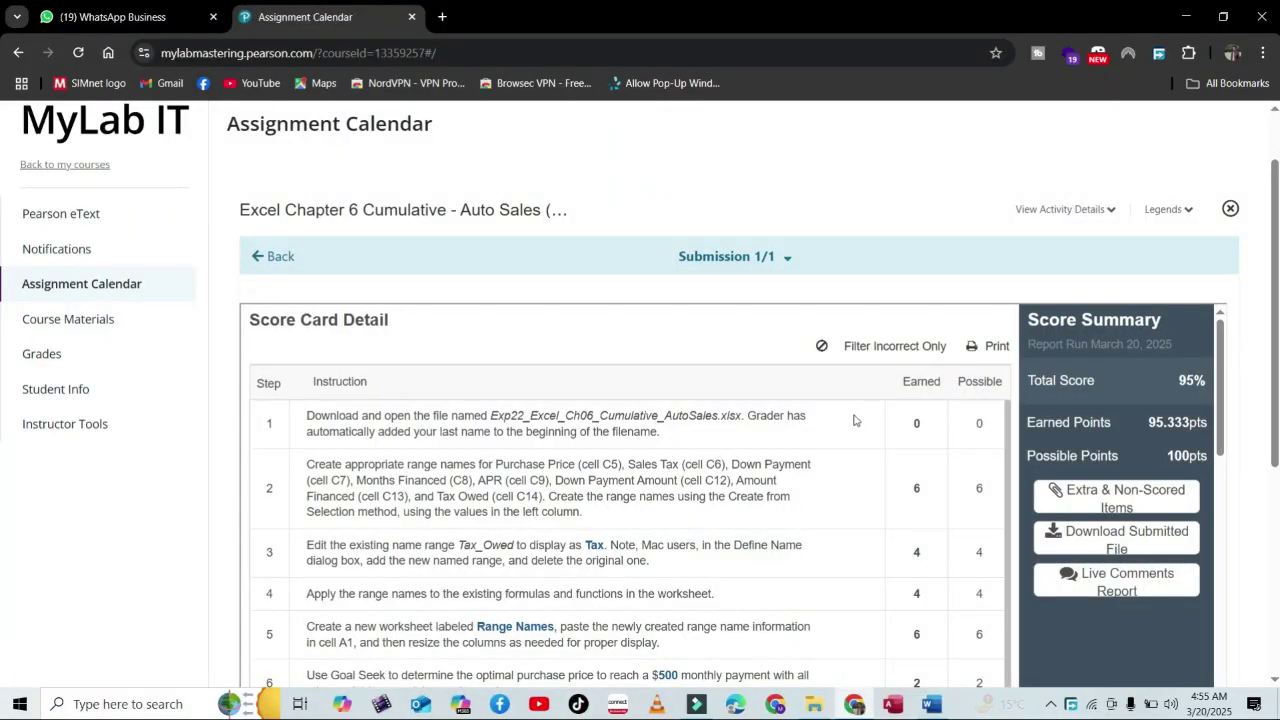
{"action": "scroll", "coordinate": [946, 466], "scroll_direction": "down", "scroll_amount": 5}
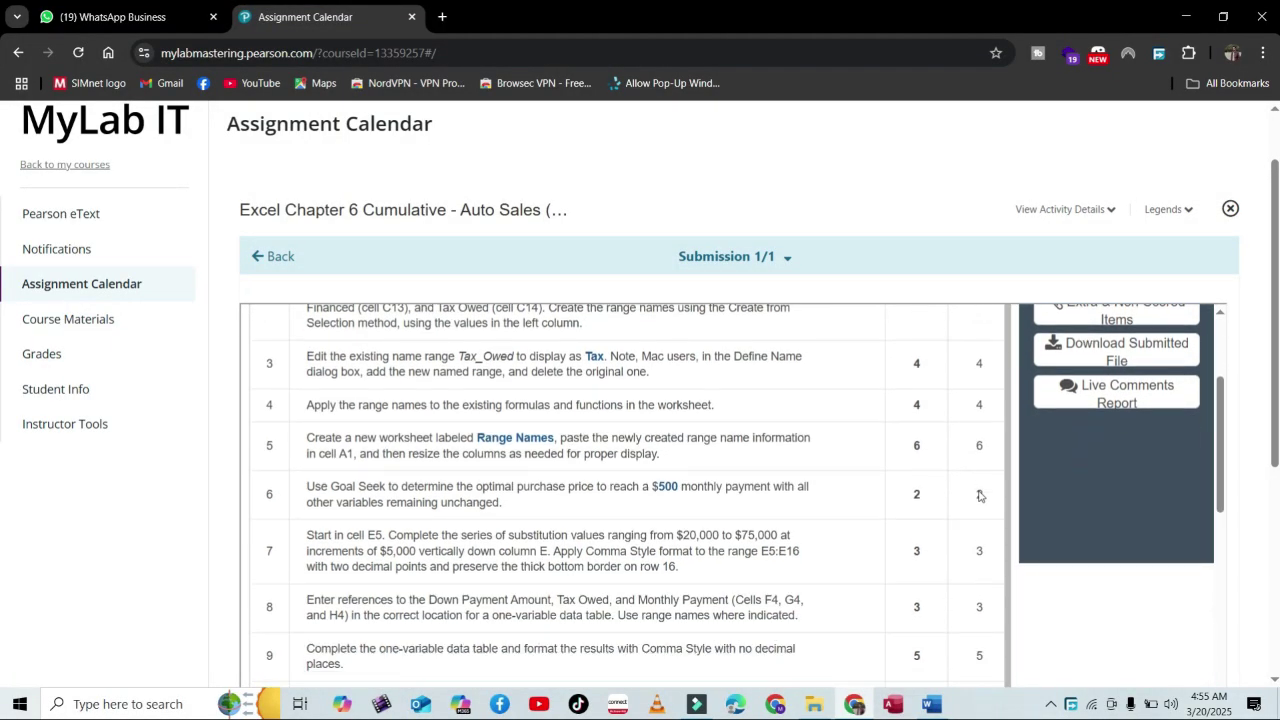
{"action": "scroll", "coordinate": [980, 493], "scroll_direction": "down", "scroll_amount": 2}
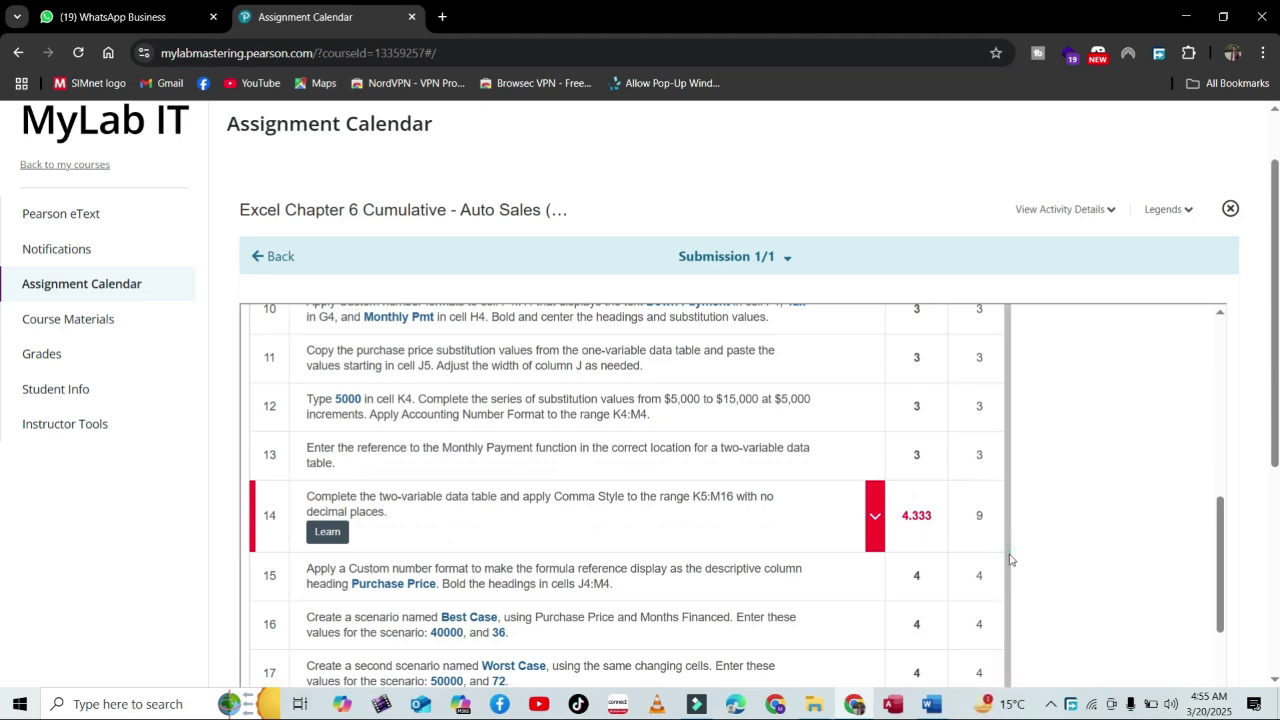
{"action": "mouse_move", "coordinate": [1220, 586]}
{"action": "left_mouse_down"}
{"action": "mouse_move", "coordinate": [1222, 684]}
{"action": "mouse_move", "coordinate": [1223, 584]}
{"action": "mouse_move", "coordinate": [1224, 608]}
{"action": "left_mouse_up"}
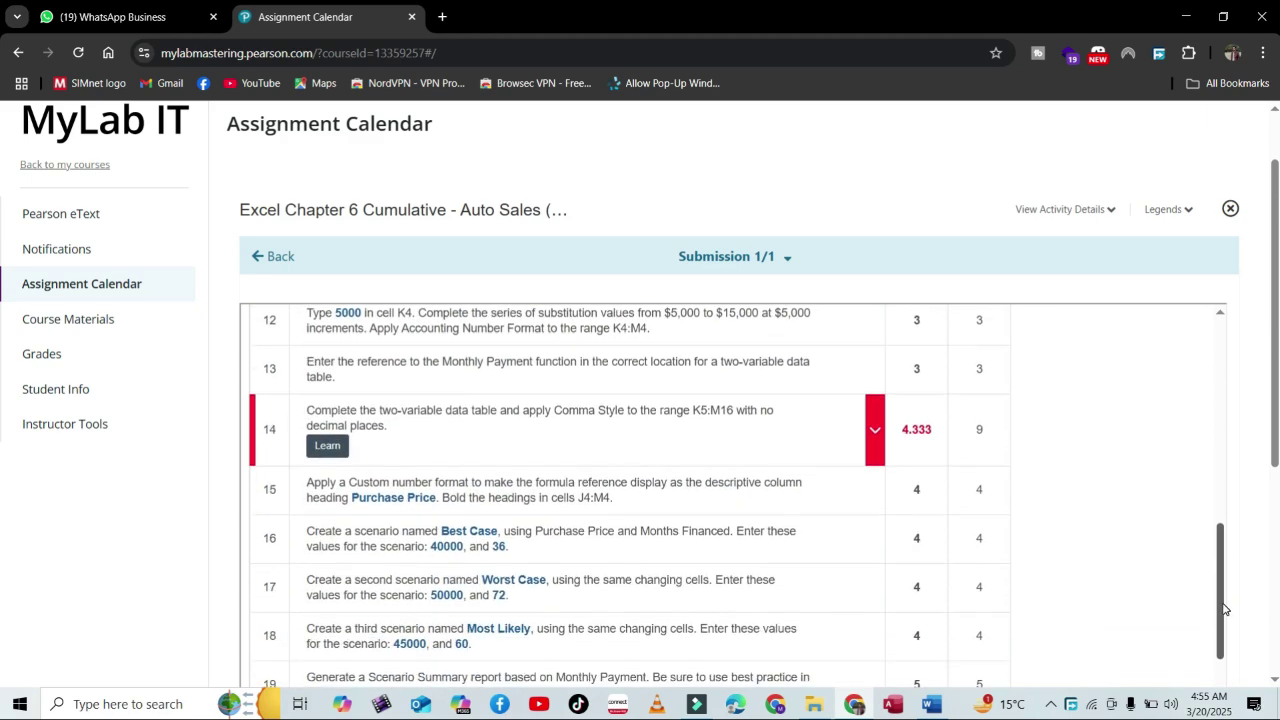
{"action": "left_click", "coordinate": [875, 430]}
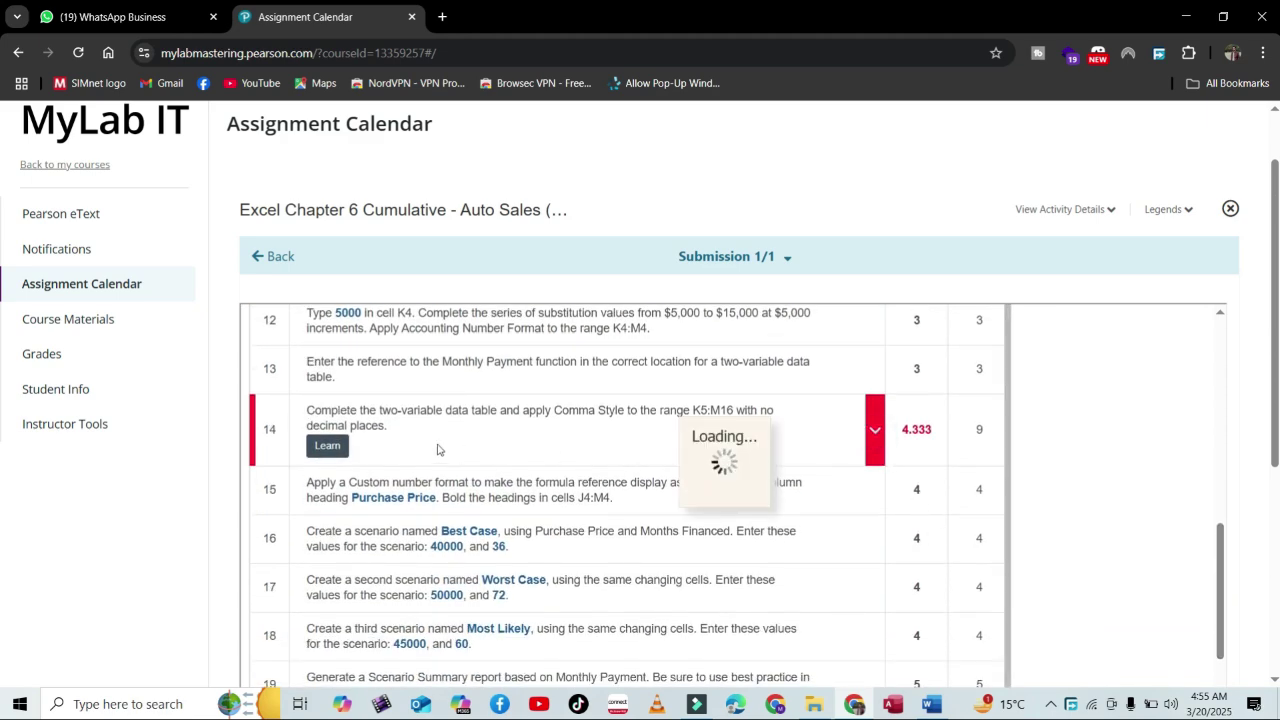
{"action": "scroll", "coordinate": [437, 449], "scroll_direction": "down", "scroll_amount": 3}
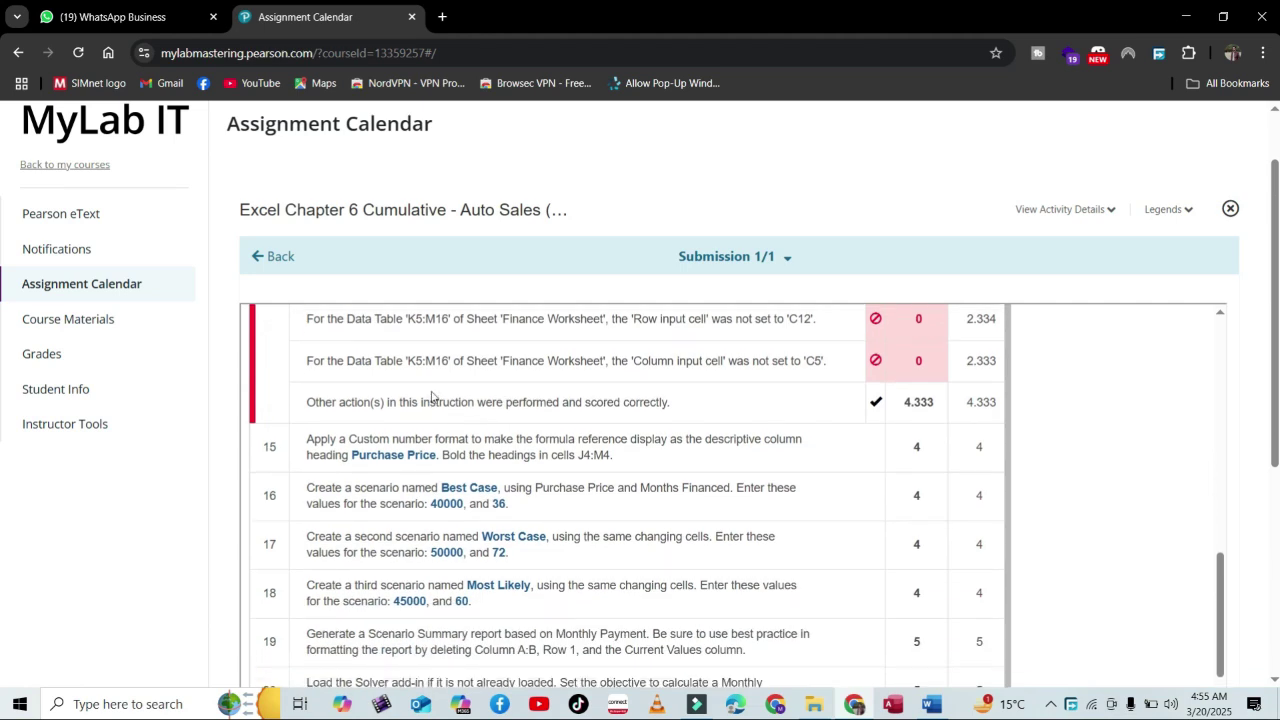
{"action": "scroll", "coordinate": [500, 430], "scroll_direction": "up", "scroll_amount": 2}
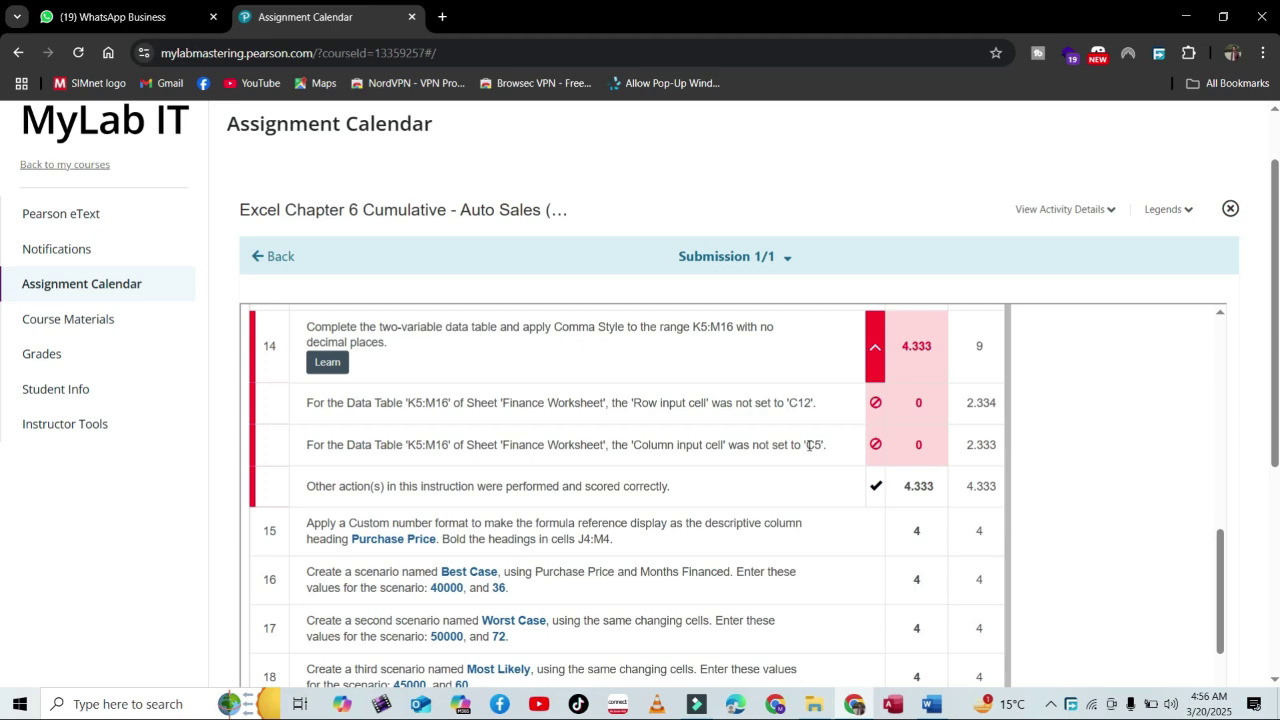
Reopen the AutoSales workbook from its File Explorer folder and compare cell K5's data table formula with the step 14 feedback in Chrome.
{"action": "left_click", "coordinate": [815, 706]}
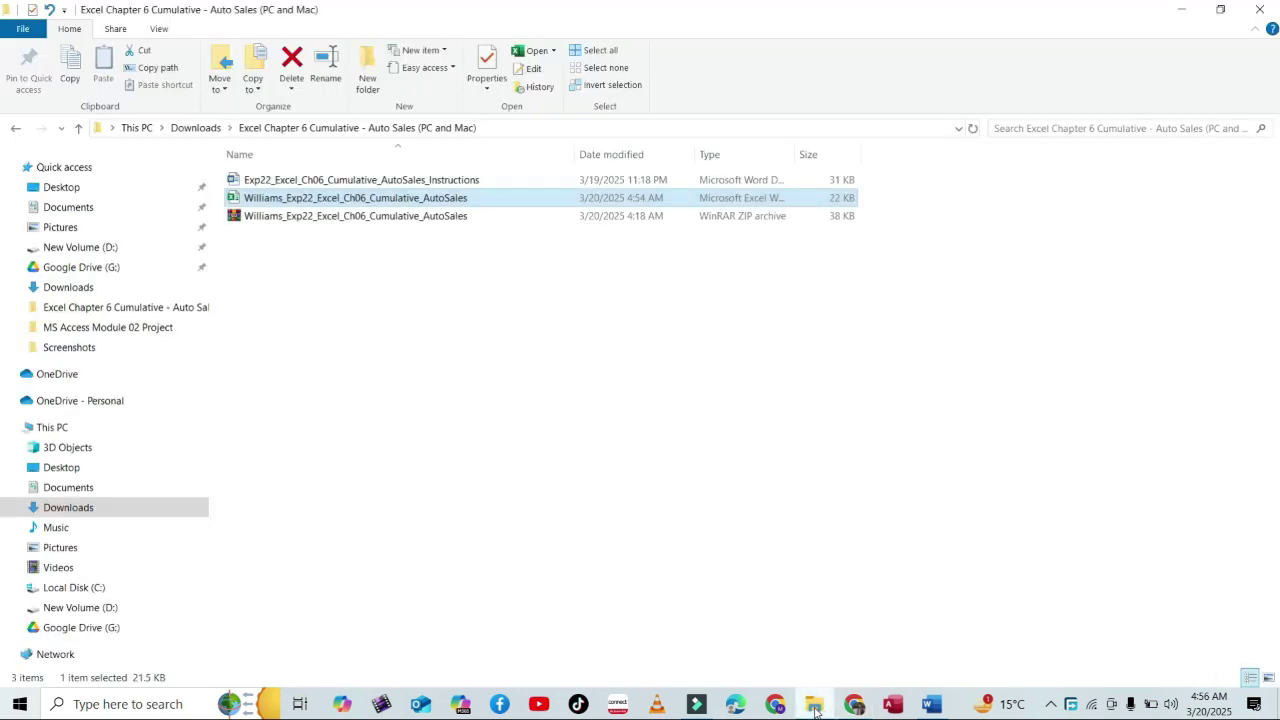
{"action": "double_click", "coordinate": [457, 198]}
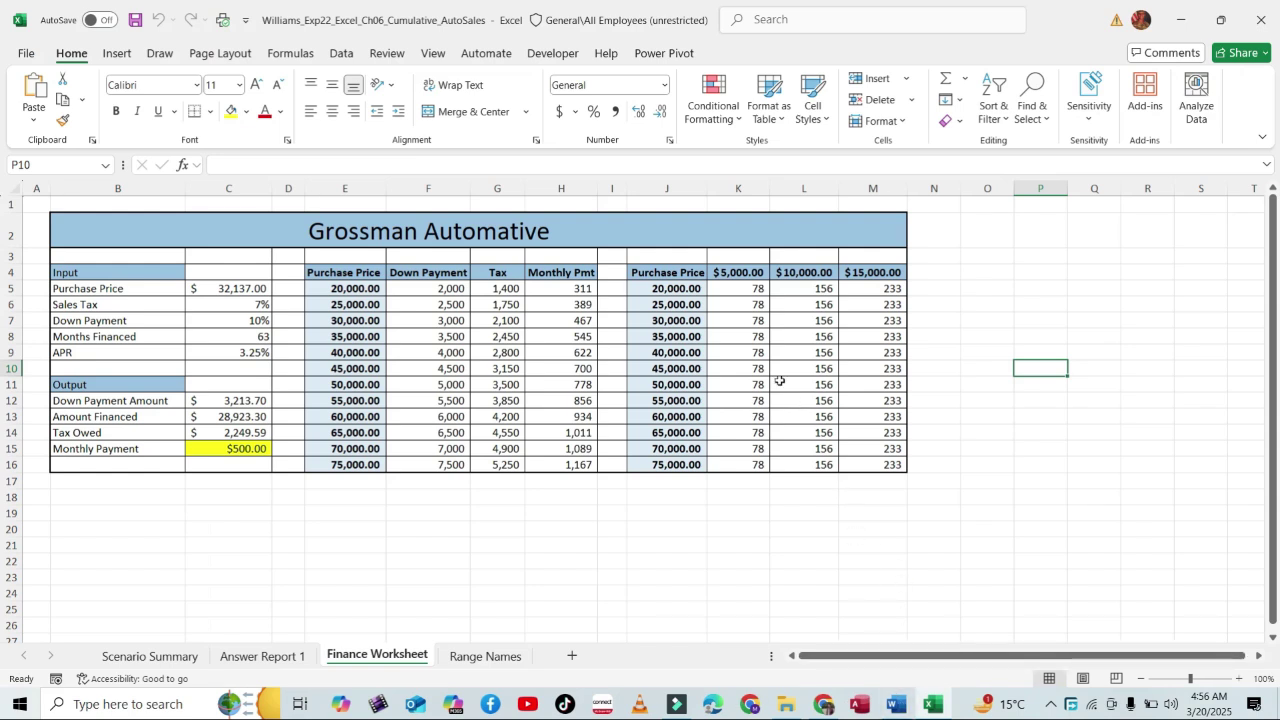
{"action": "left_click", "coordinate": [737, 290]}
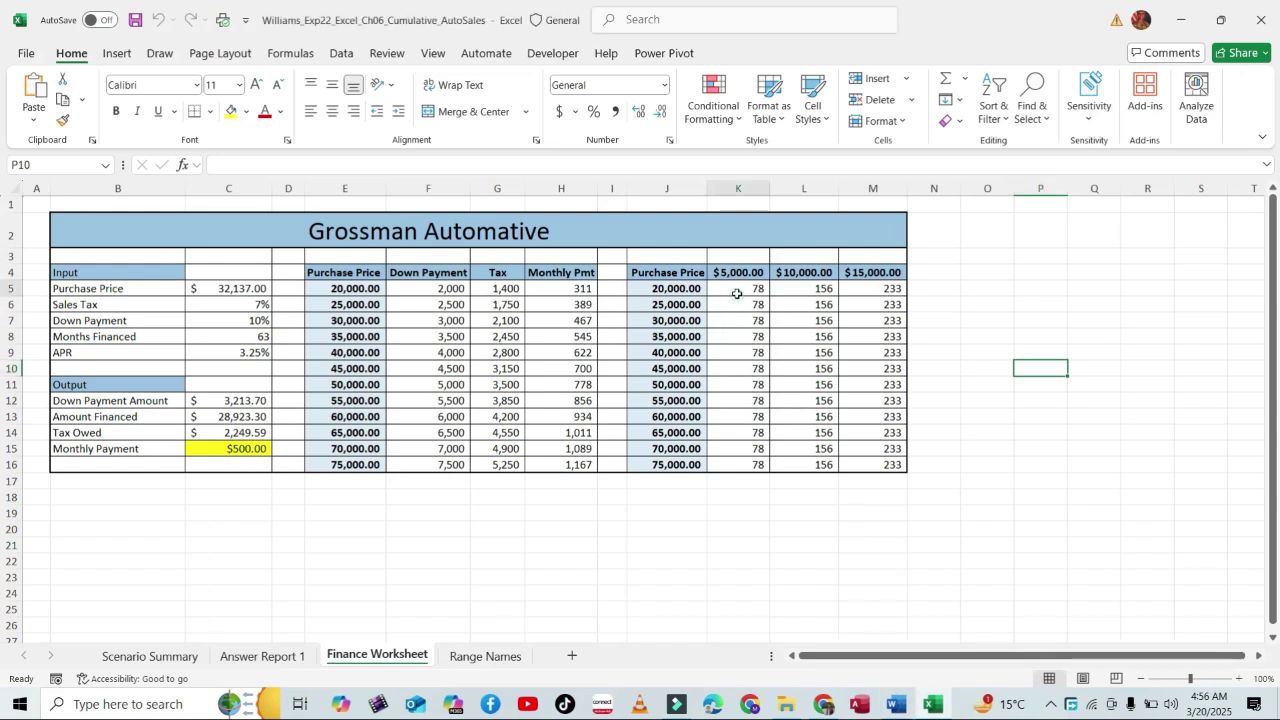
{"action": "left_click", "coordinate": [896, 704]}
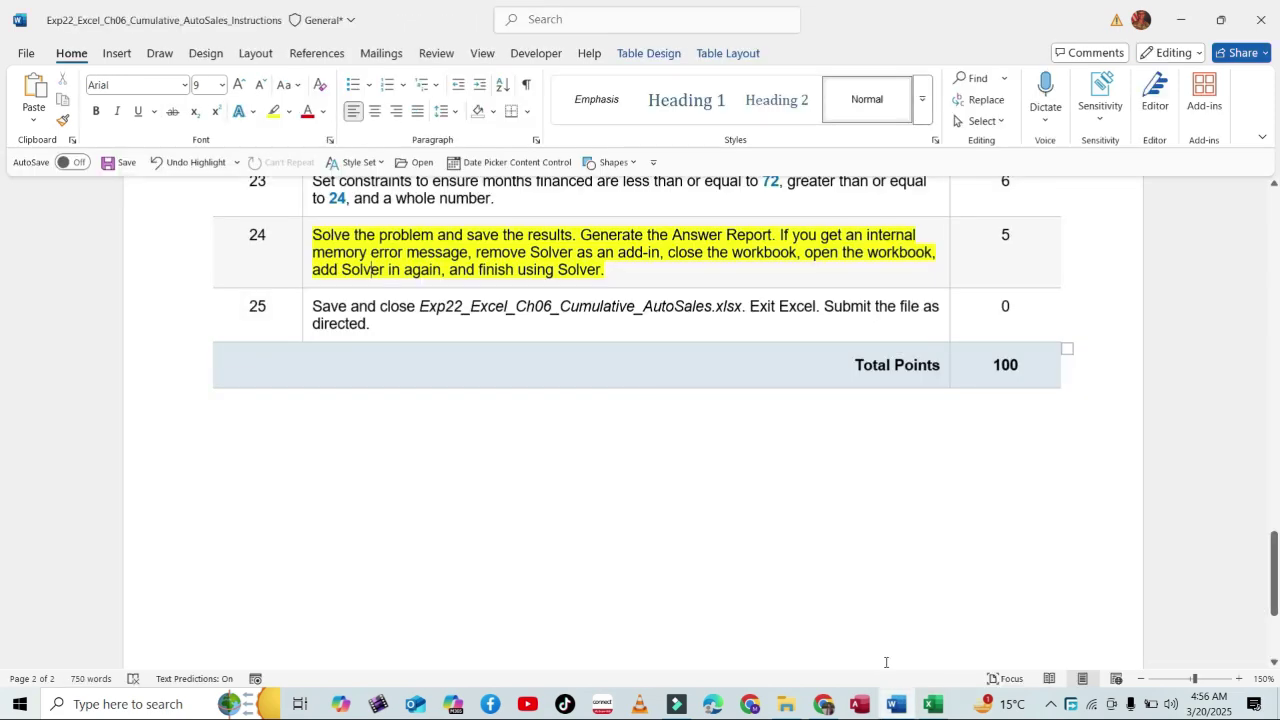
{"action": "left_click", "coordinate": [824, 704]}
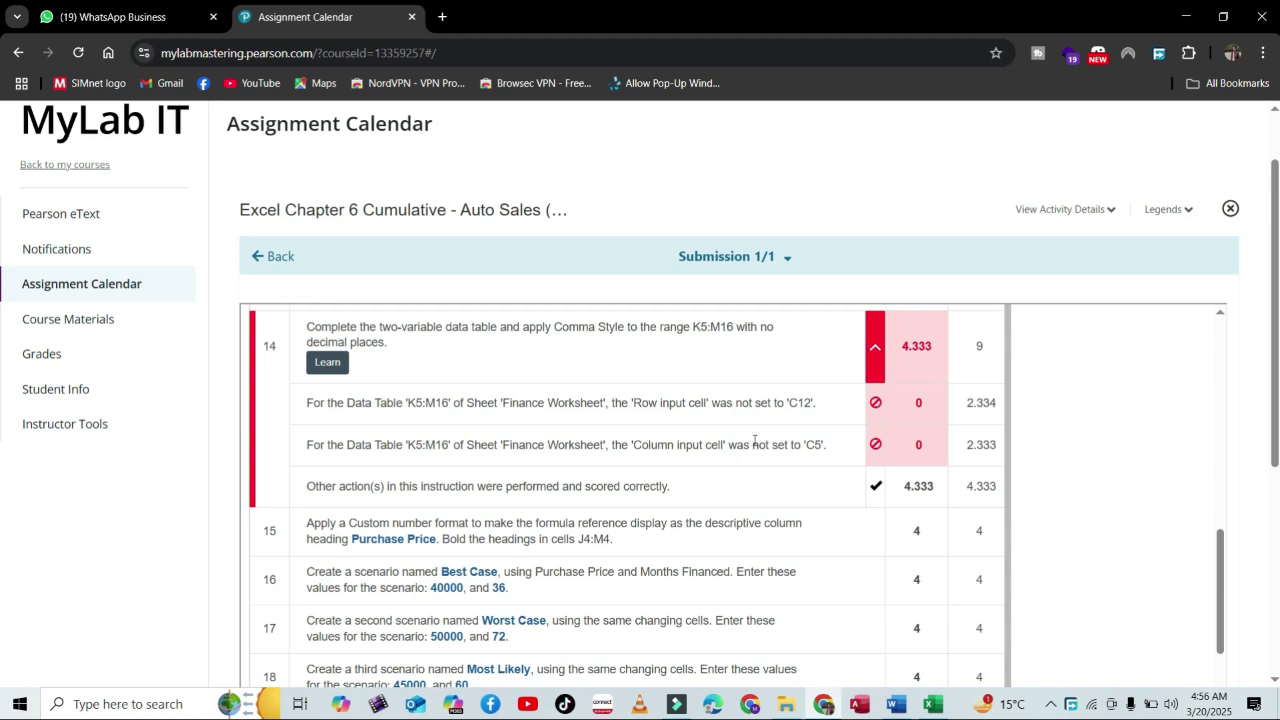
{"action": "left_click", "coordinate": [933, 704]}
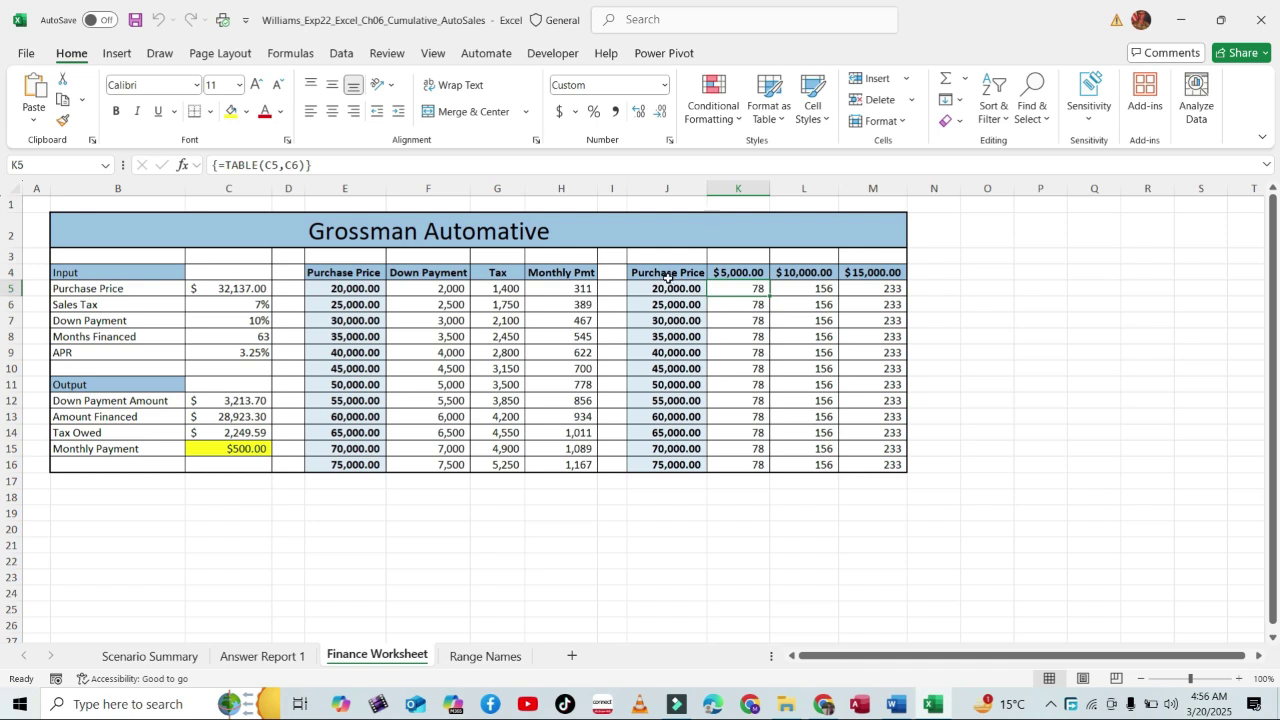
Reapply the data table to J4:M16 with C12 as the row input cell and C5 as the column input cell.
{"action": "mouse_move", "coordinate": [666, 272]}
{"action": "left_mouse_down"}
{"action": "mouse_move", "coordinate": [740, 290]}
{"action": "mouse_move", "coordinate": [885, 463]}
{"action": "left_mouse_up"}
{"action": "left_click", "coordinate": [341, 53]}
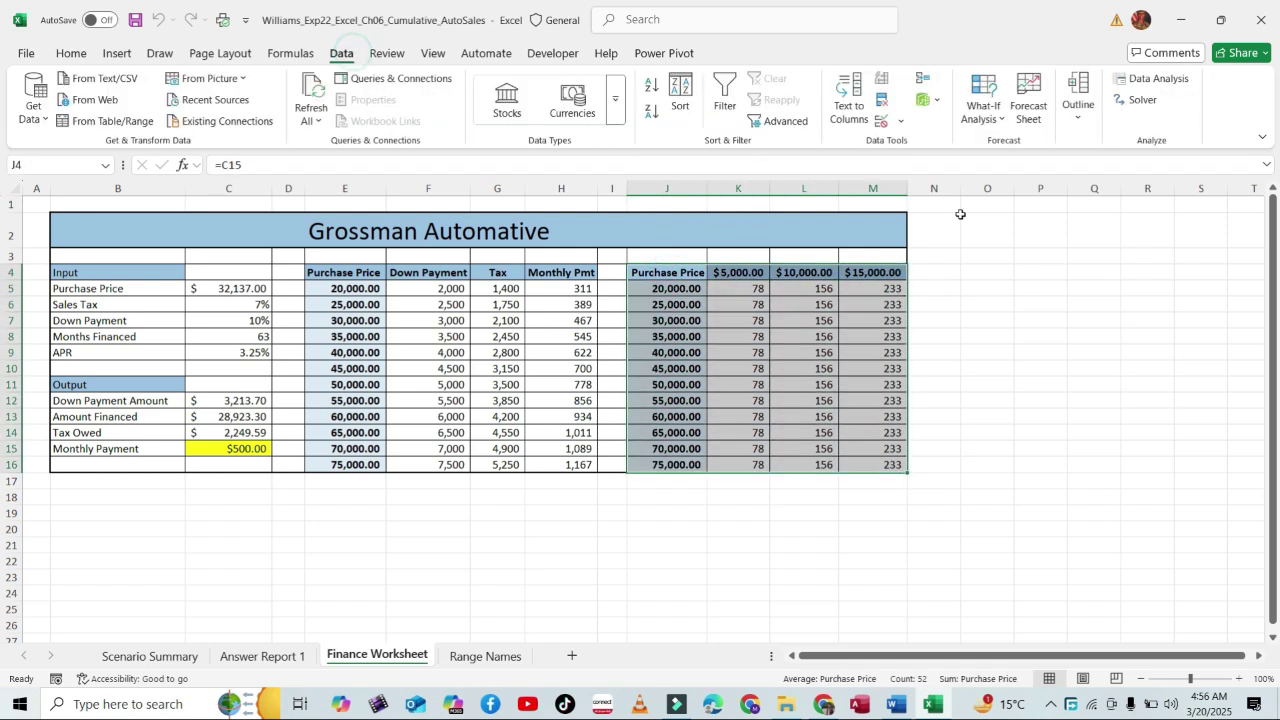
{"action": "left_click", "coordinate": [1000, 124]}
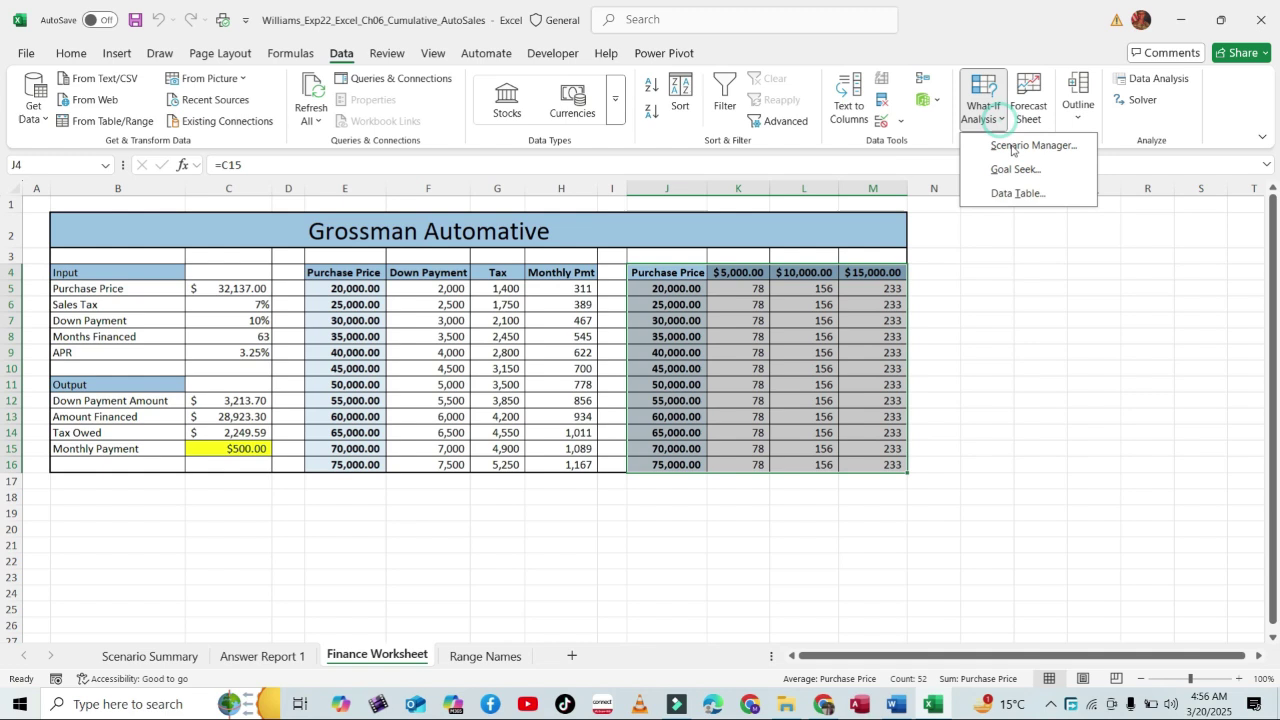
{"action": "left_click", "coordinate": [1020, 191]}
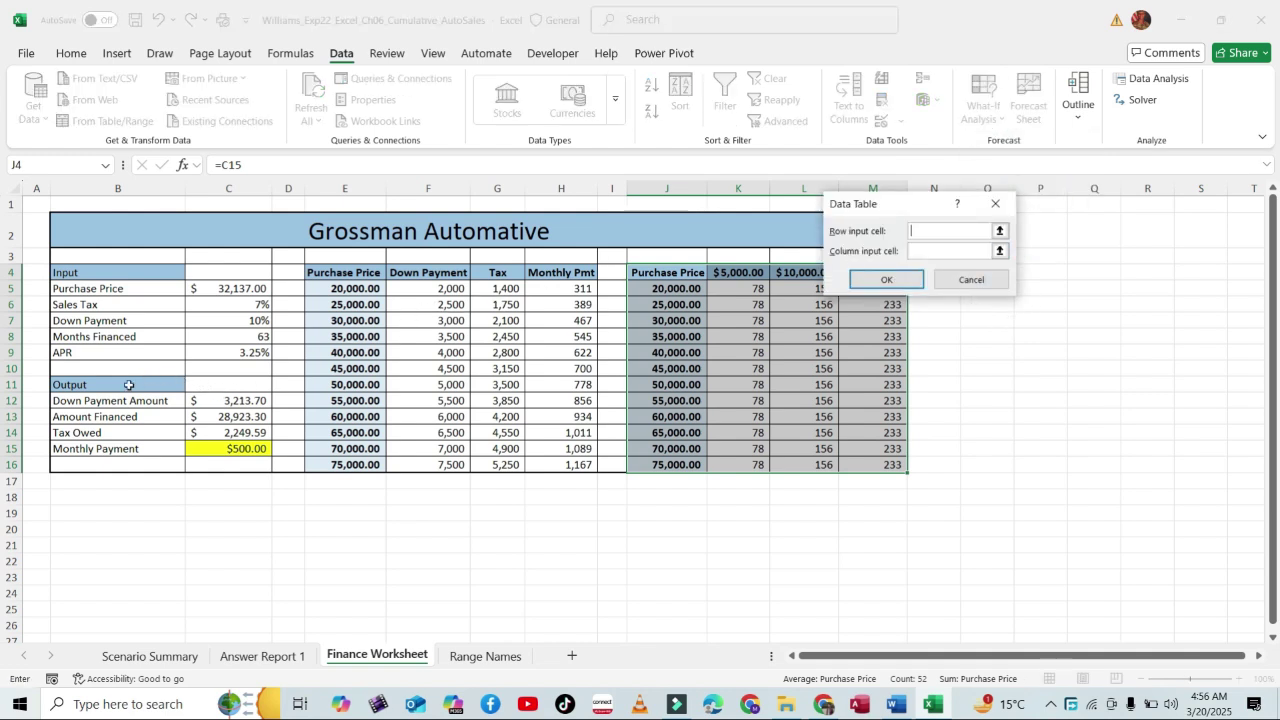
{"action": "left_click", "coordinate": [192, 404]}
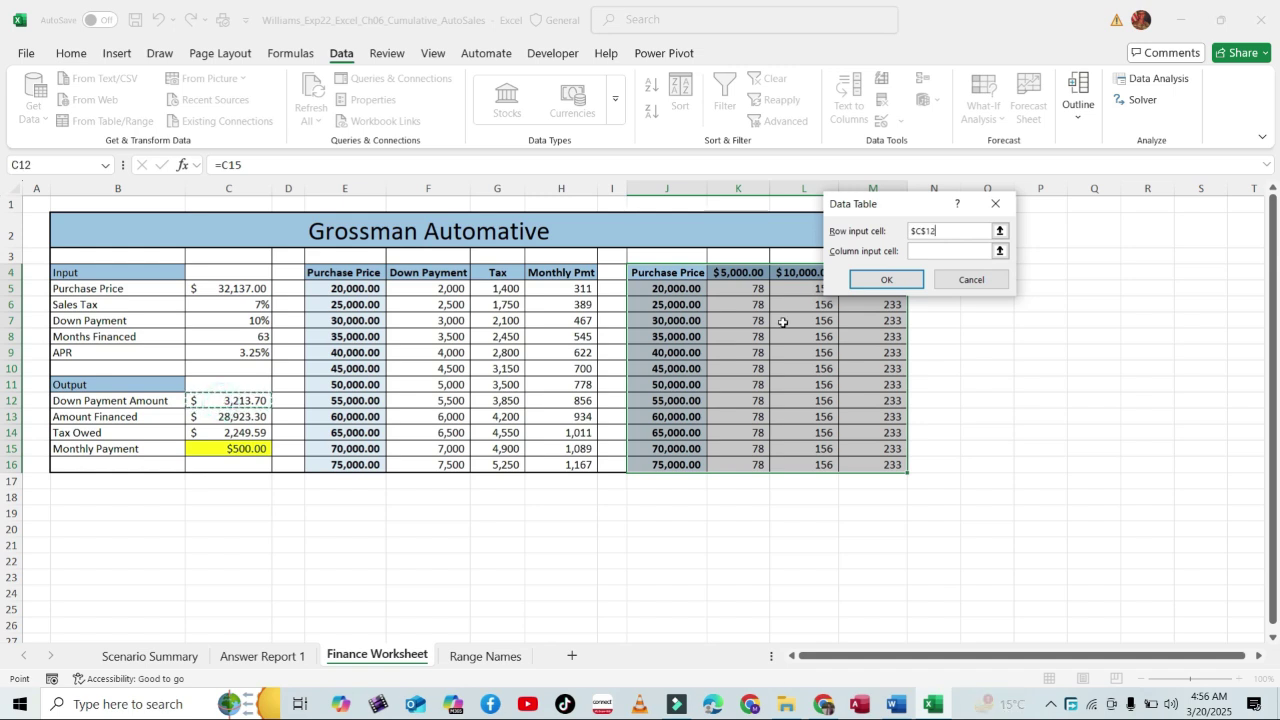
{"action": "left_click", "coordinate": [935, 251]}
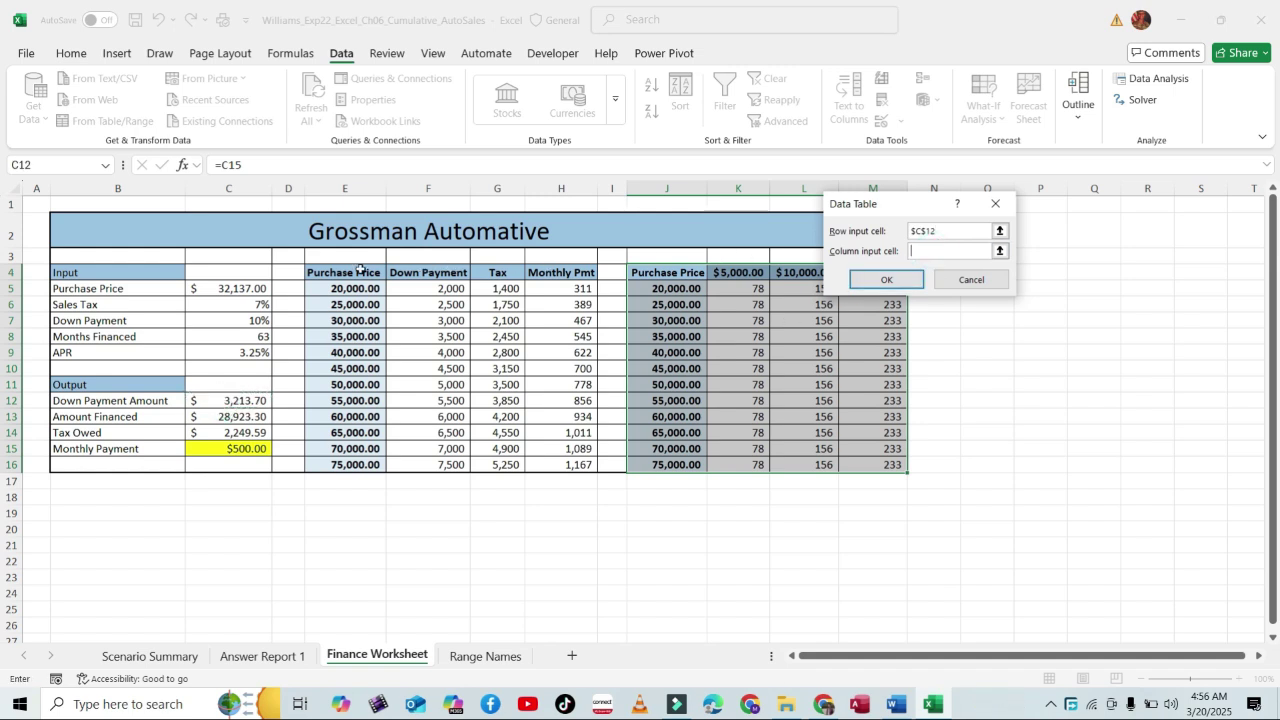
{"action": "left_click", "coordinate": [195, 288]}
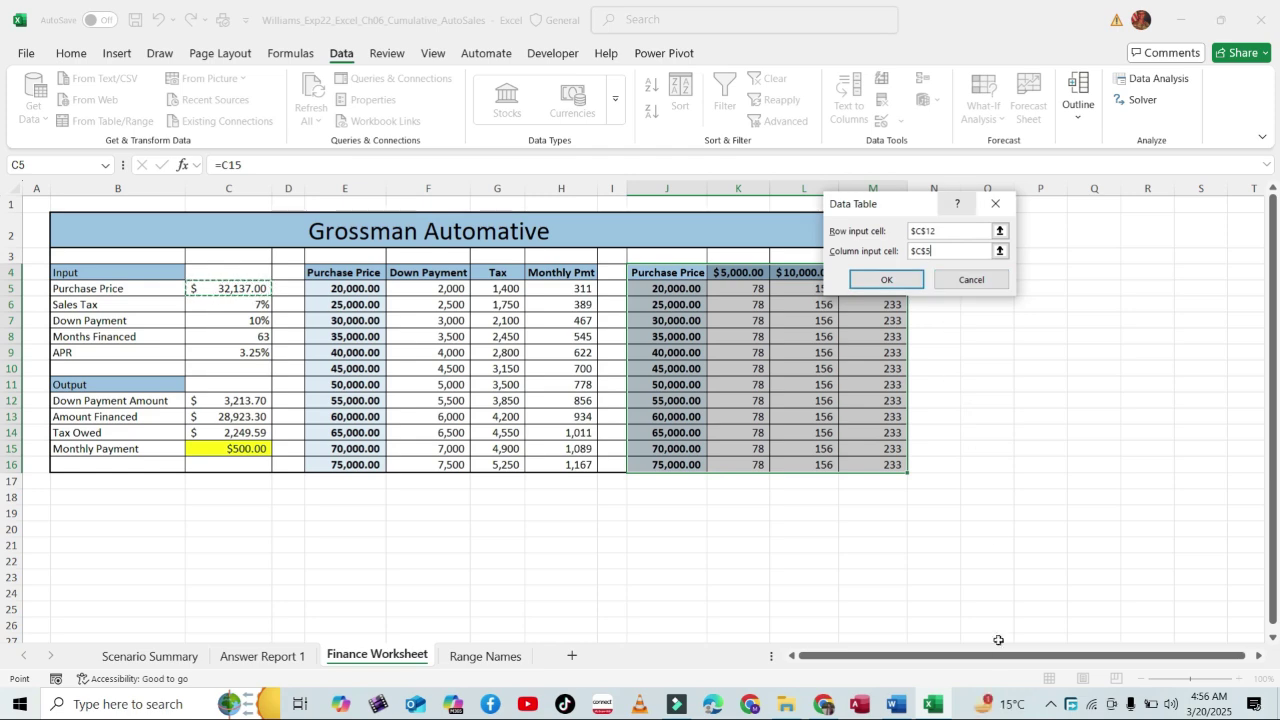
{"action": "left_click", "coordinate": [897, 706]}
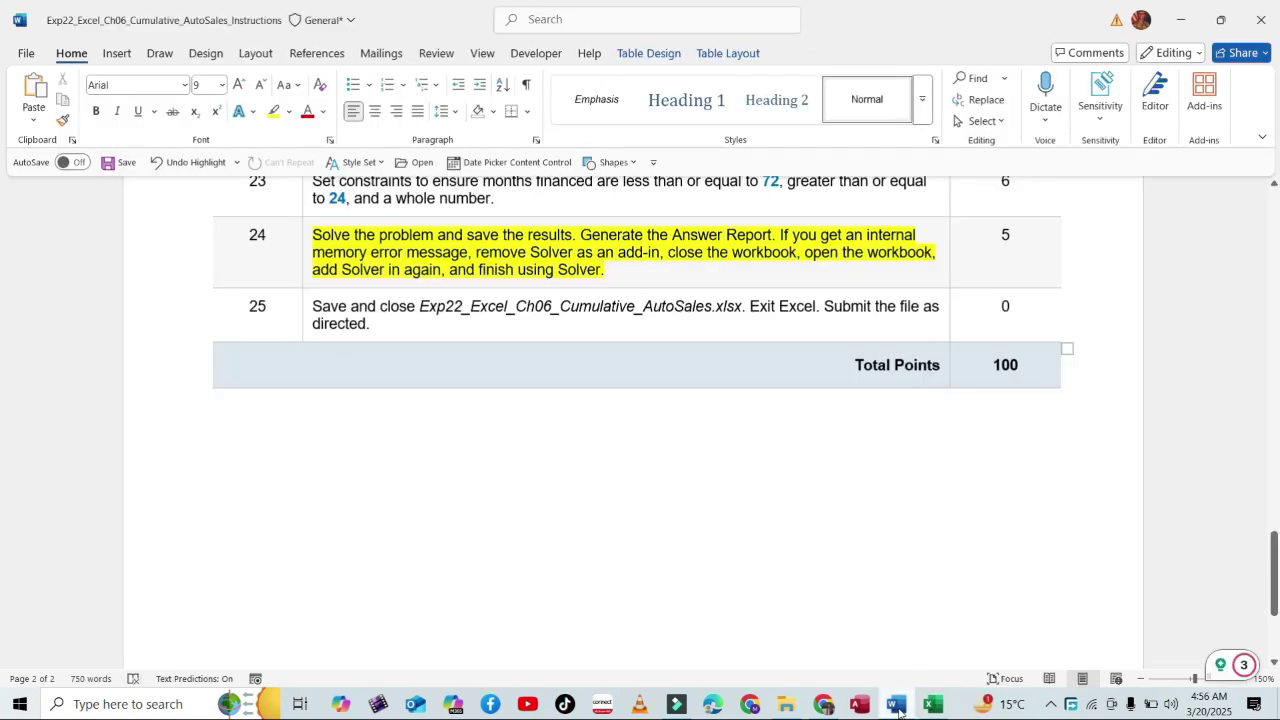
{"action": "left_click", "coordinate": [823, 704]}
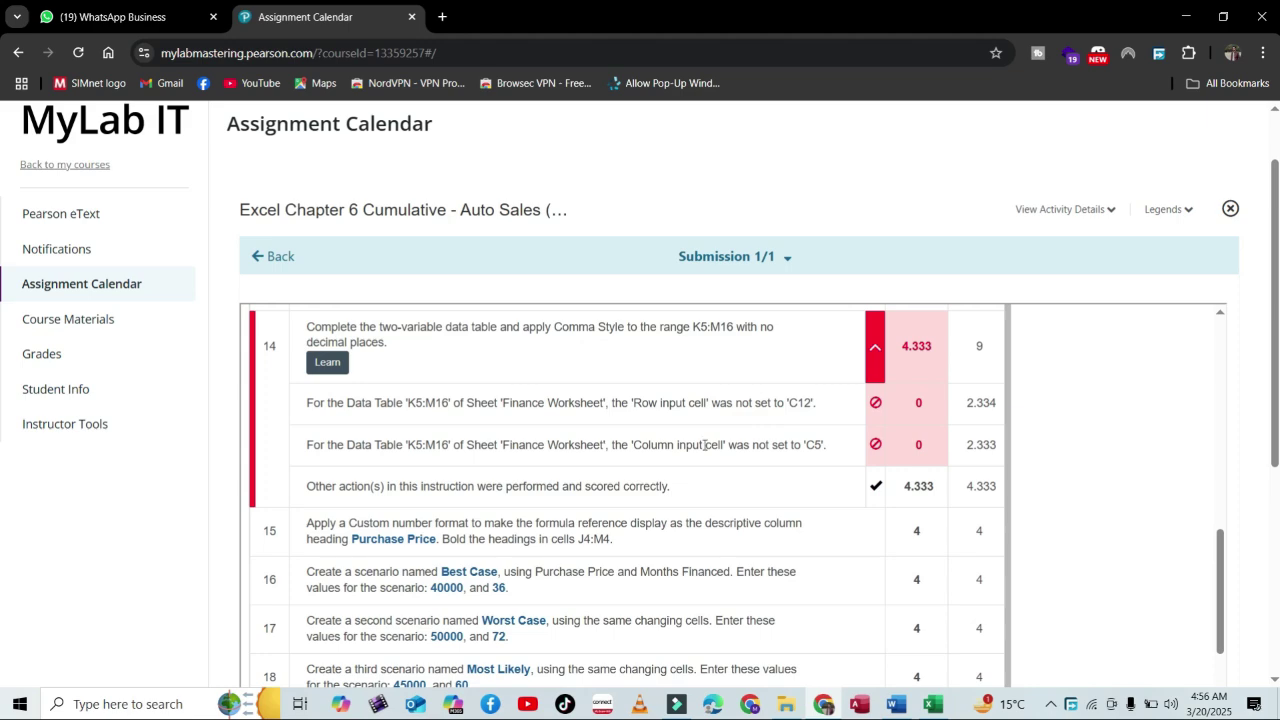
{"action": "left_click", "coordinate": [938, 702]}
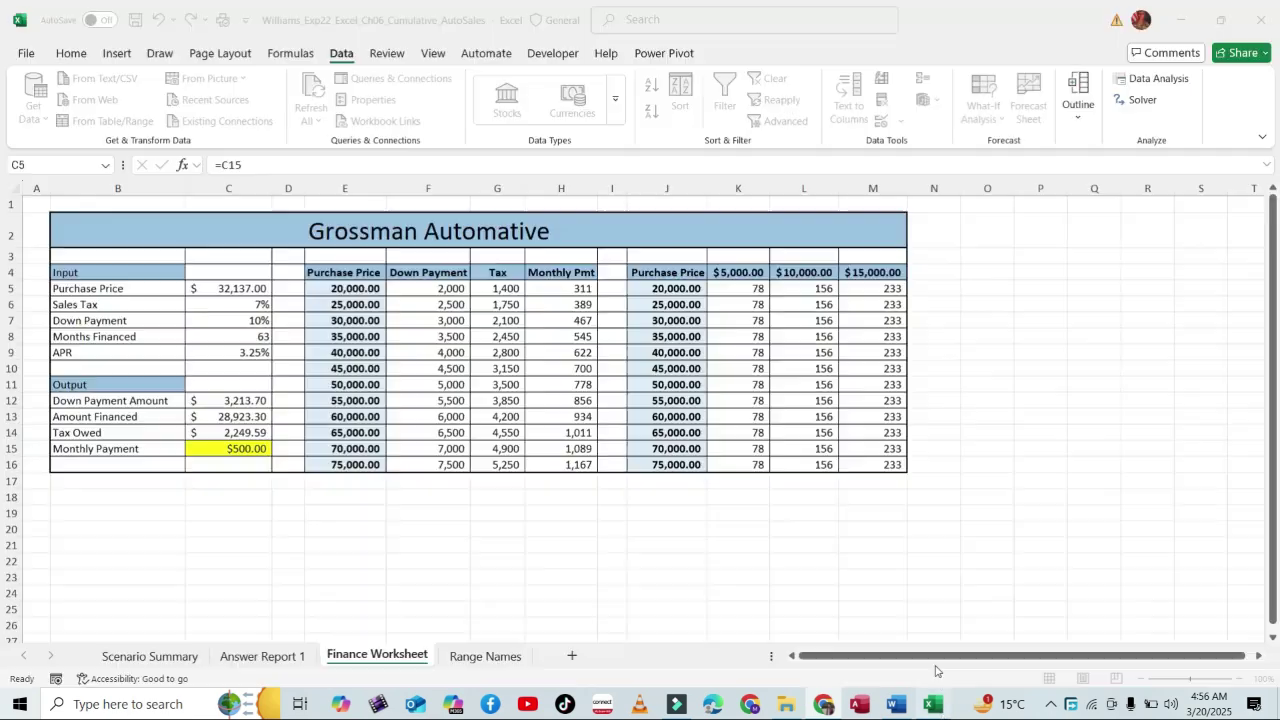
{"action": "left_click", "coordinate": [886, 280]}
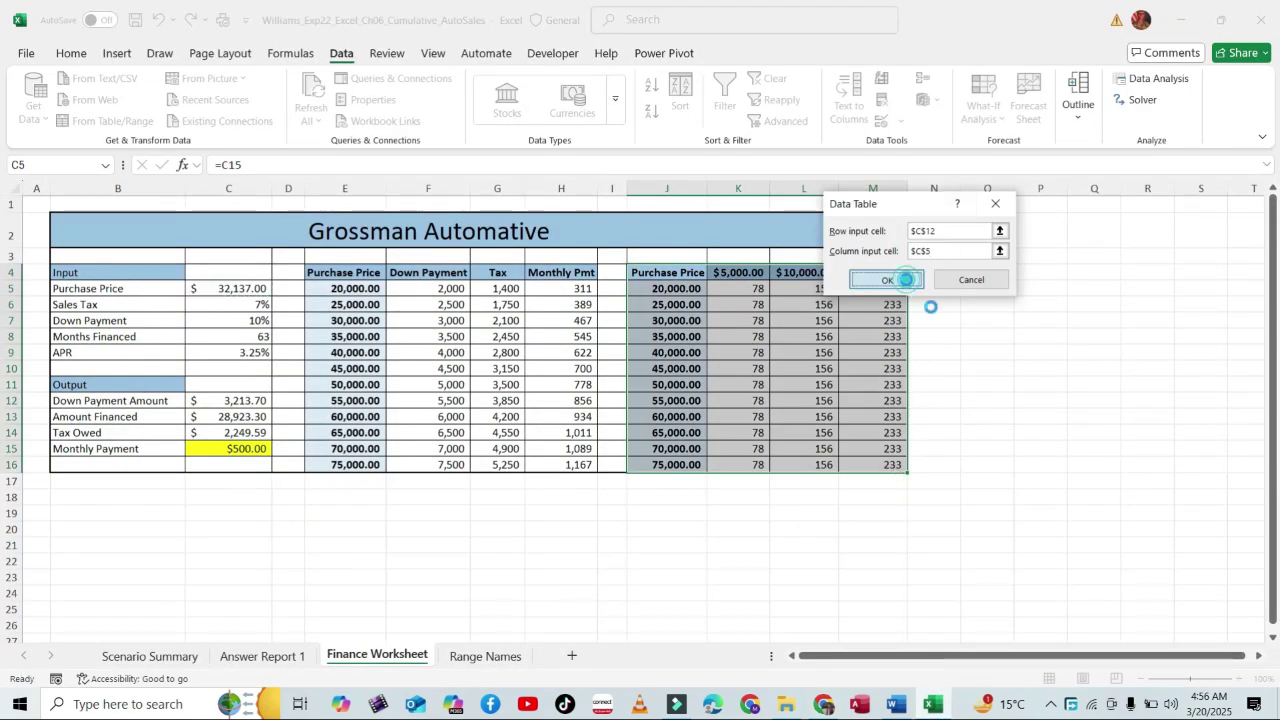
Save the corrected Auto Sales workbook and close Excel.
{"action": "left_click", "coordinate": [994, 388]}
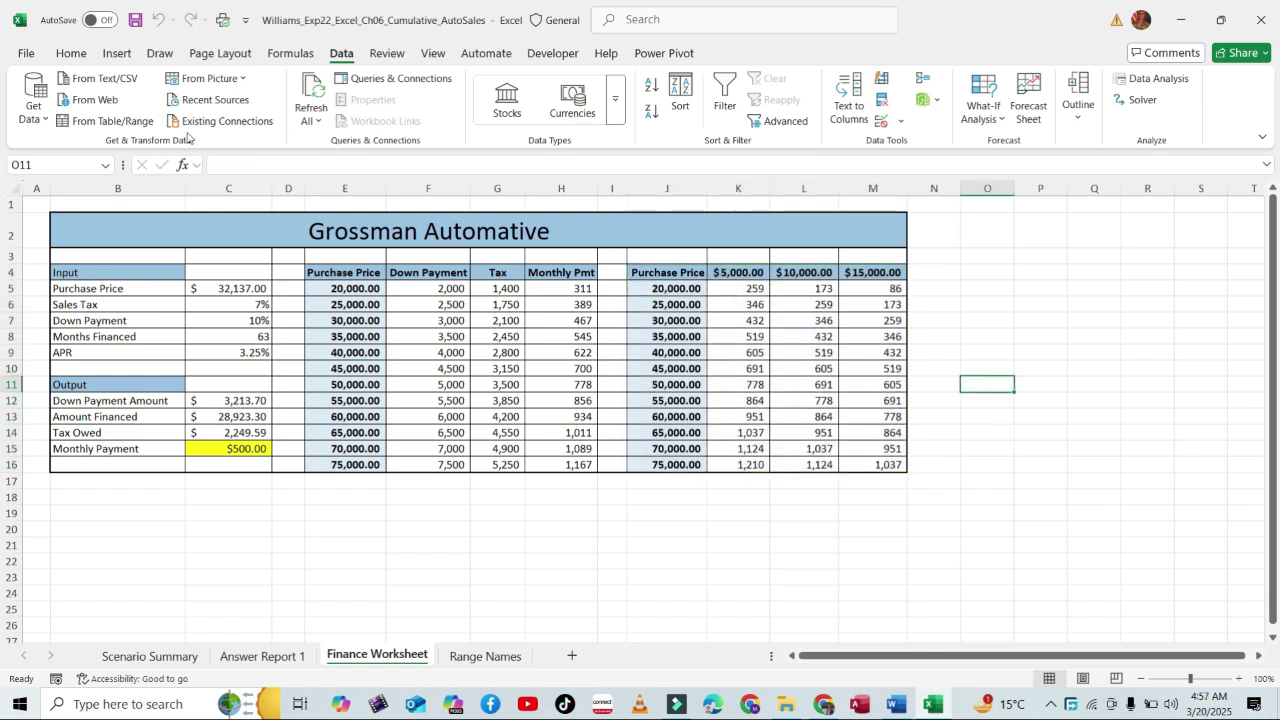
{"action": "left_click", "coordinate": [135, 22]}
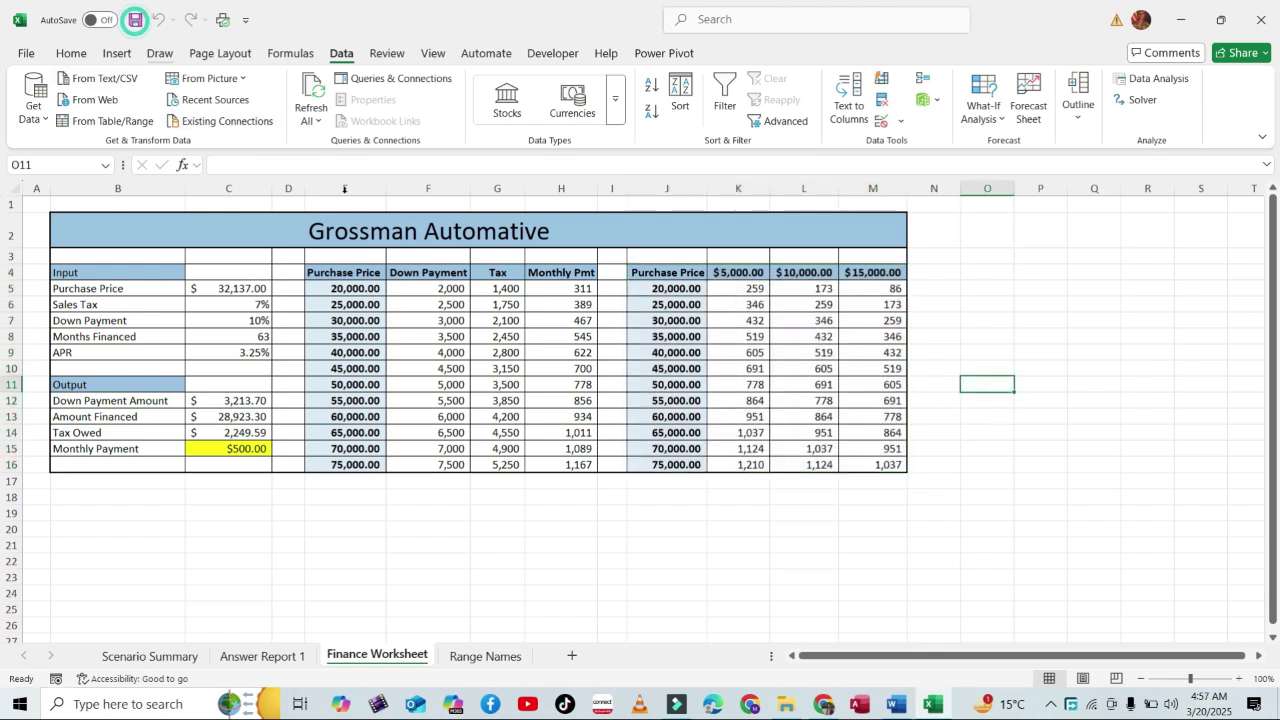
{"action": "left_click", "coordinate": [1258, 18]}
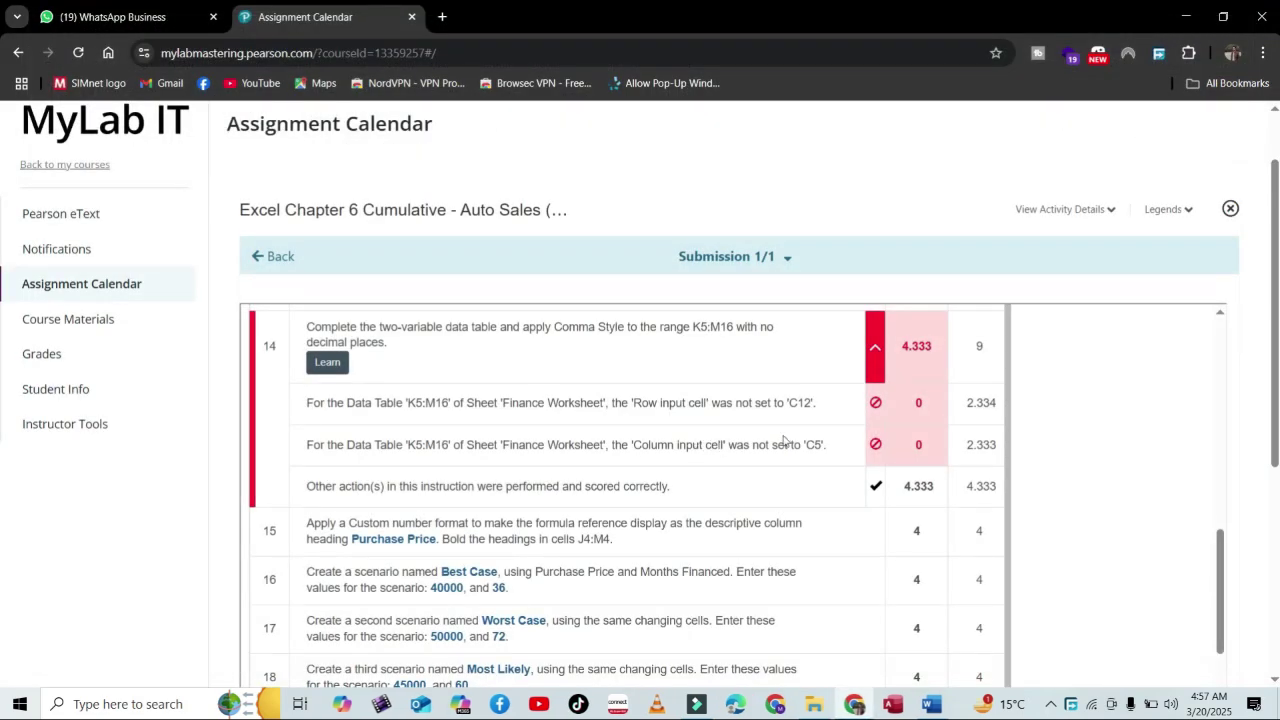
Close the score card in Chrome and open the Excel Chapter 6 Cumulative - Auto Sales assignment again from the calendar.
{"action": "left_click", "coordinate": [875, 346]}
{"action": "scroll", "coordinate": [997, 494], "scroll_direction": "up", "scroll_amount": 2}
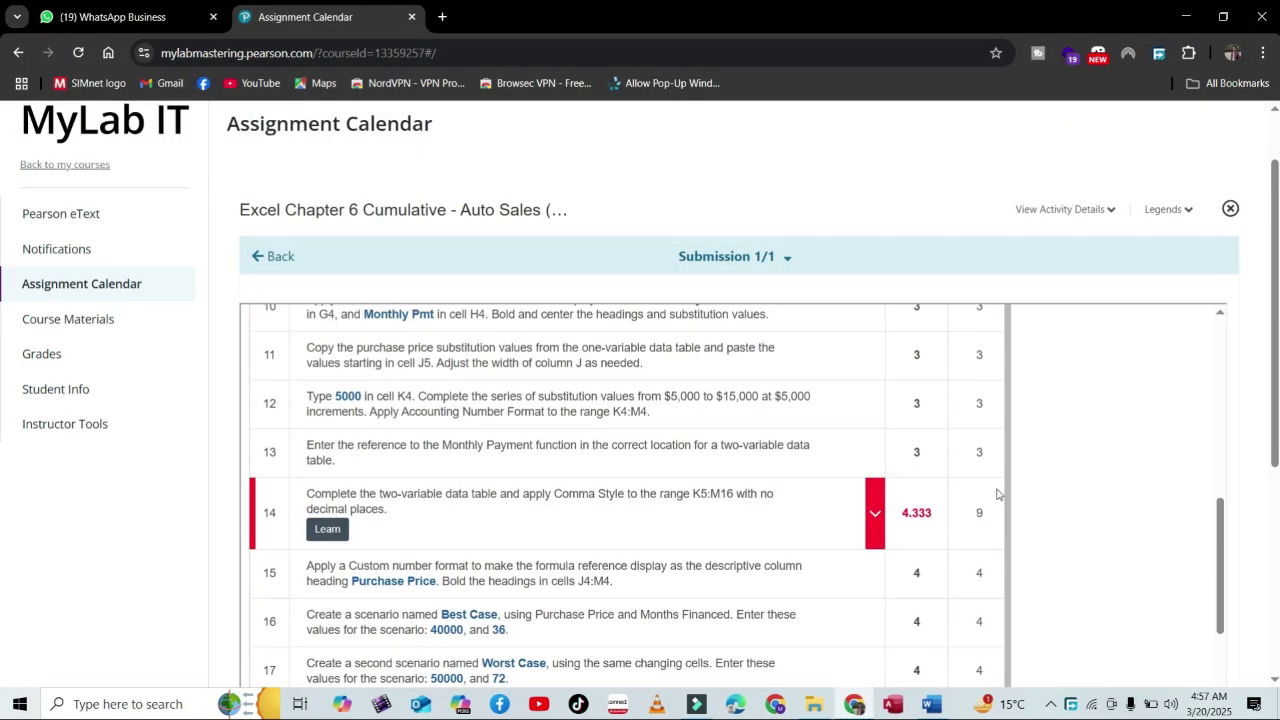
{"action": "scroll", "coordinate": [1040, 492], "scroll_direction": "up", "scroll_amount": 6}
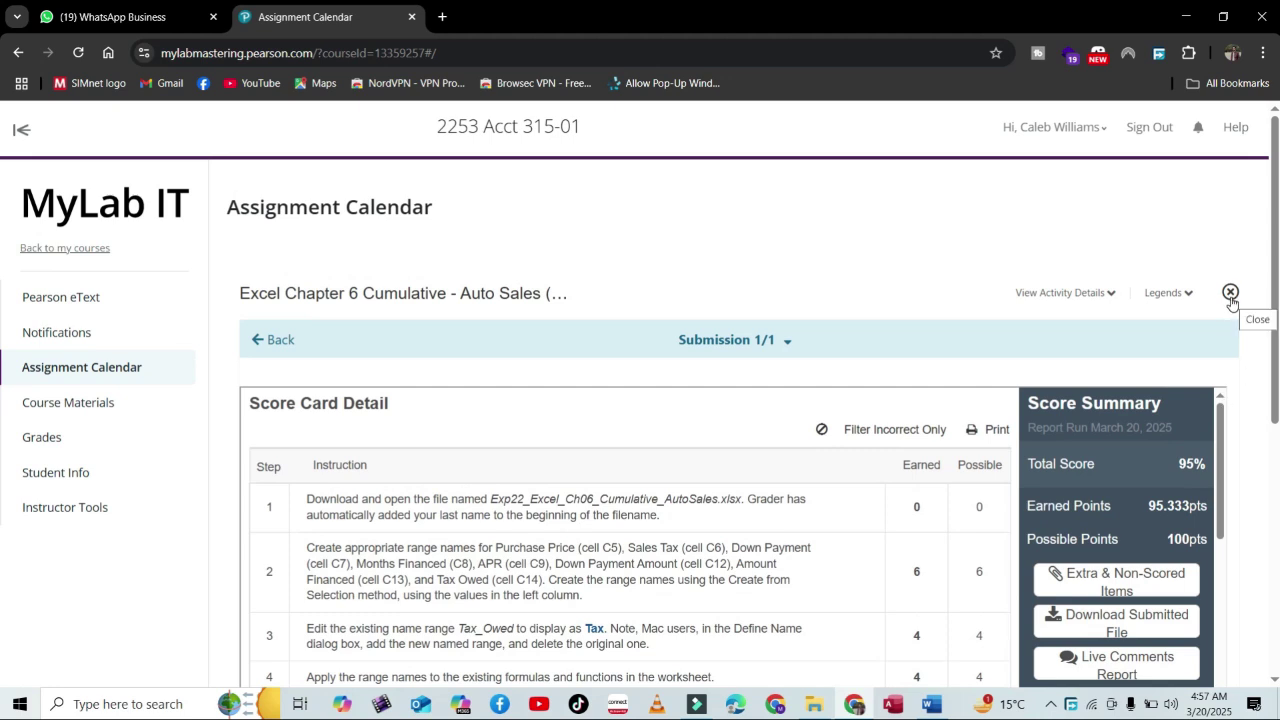
{"action": "left_click", "coordinate": [1230, 296]}
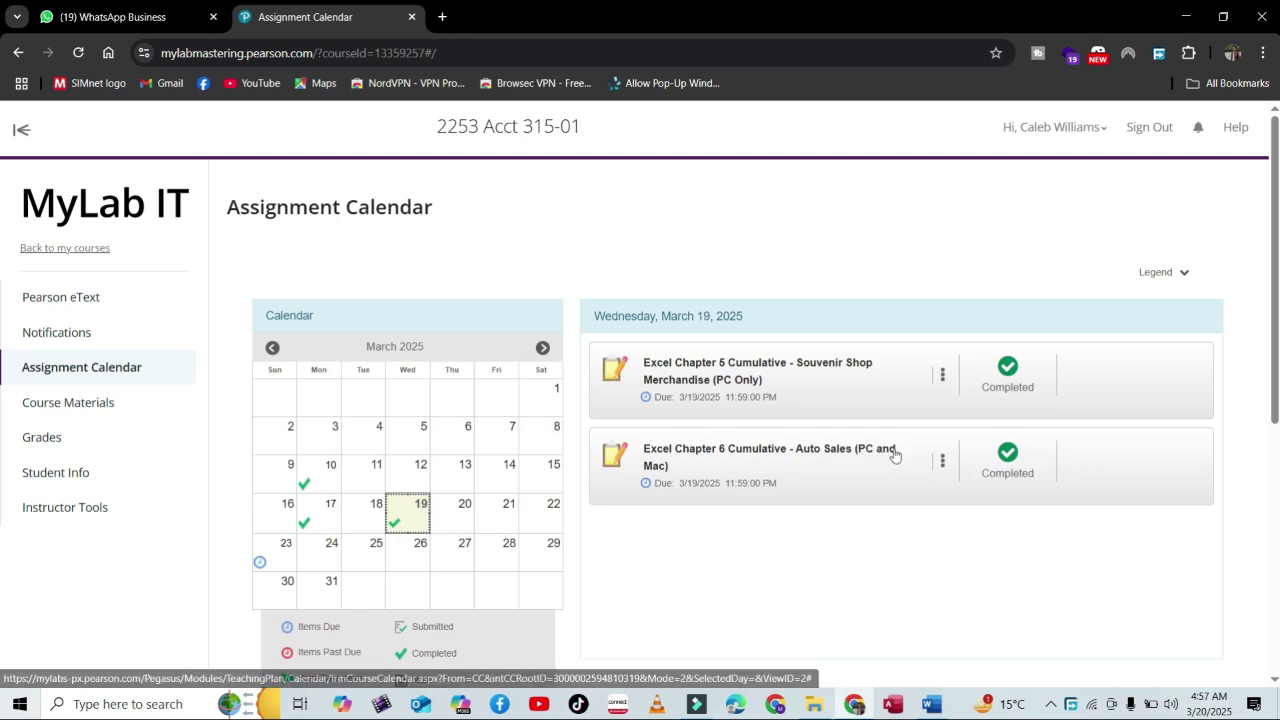
{"action": "left_click", "coordinate": [941, 461]}
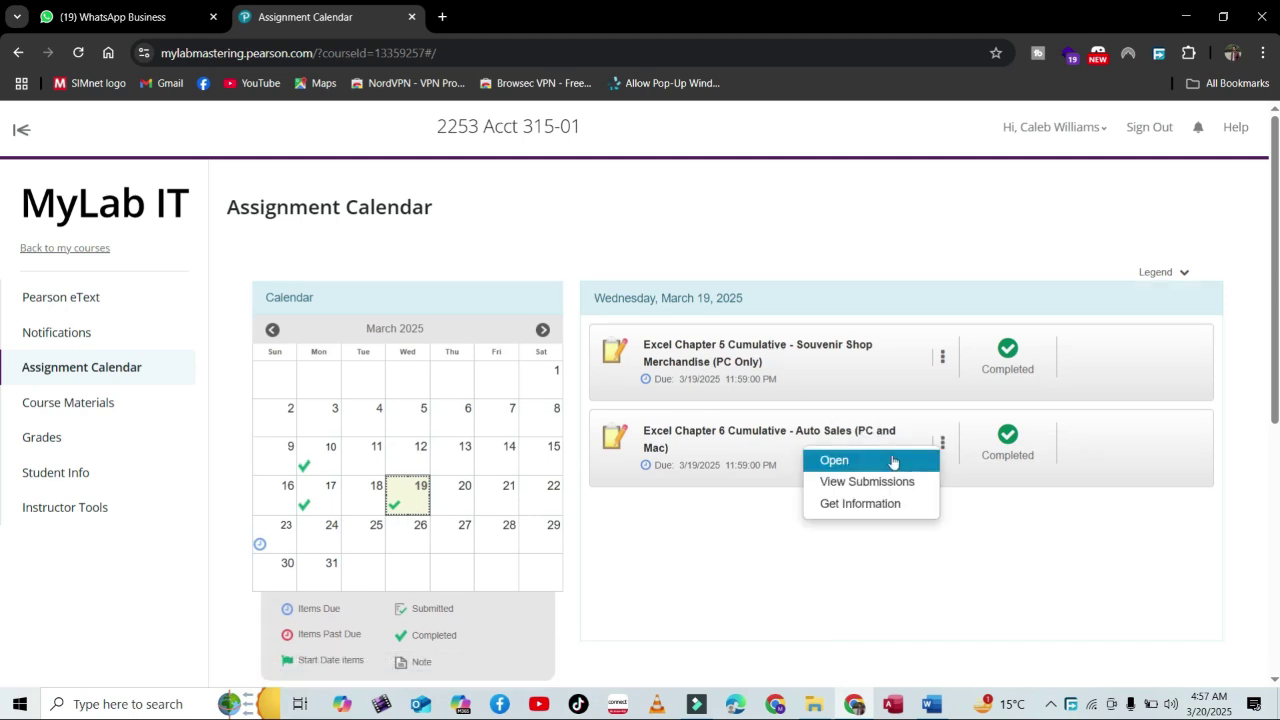
{"action": "left_click", "coordinate": [867, 462]}
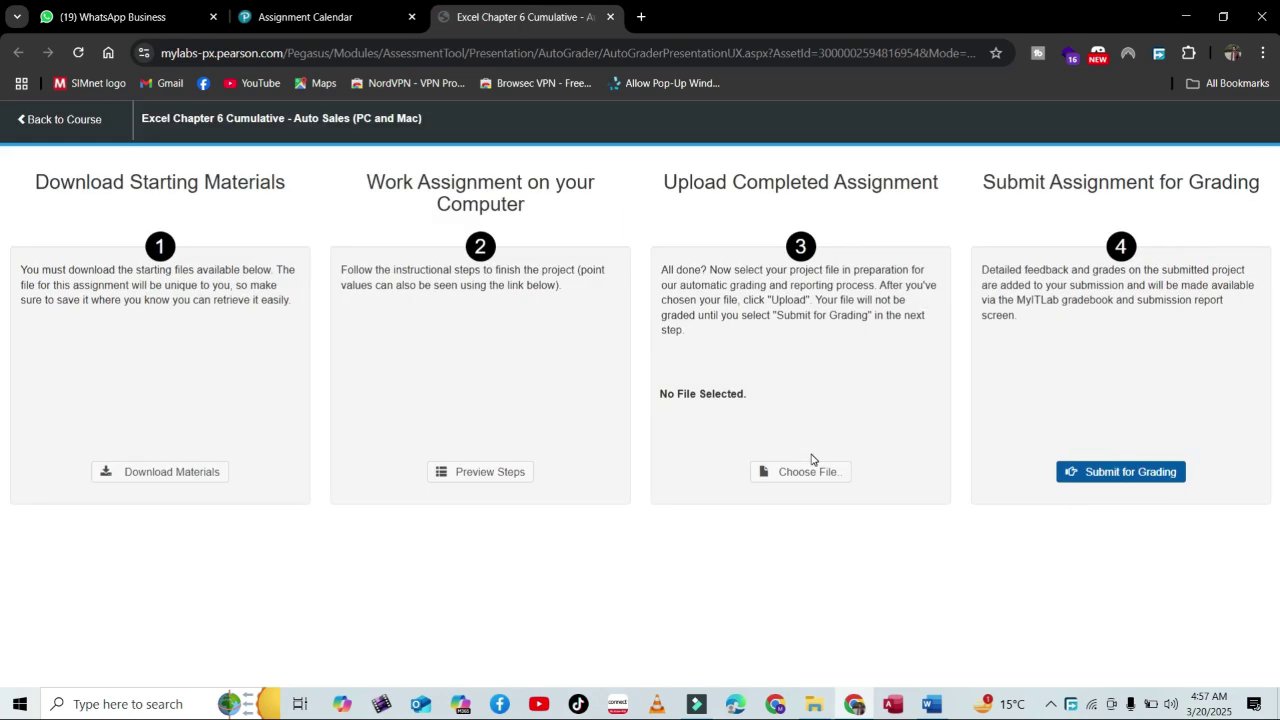
Upload the corrected AutoSales workbook from the Auto Sales download folder, submit it for grading, and close the assignment.
{"action": "left_click", "coordinate": [803, 474]}
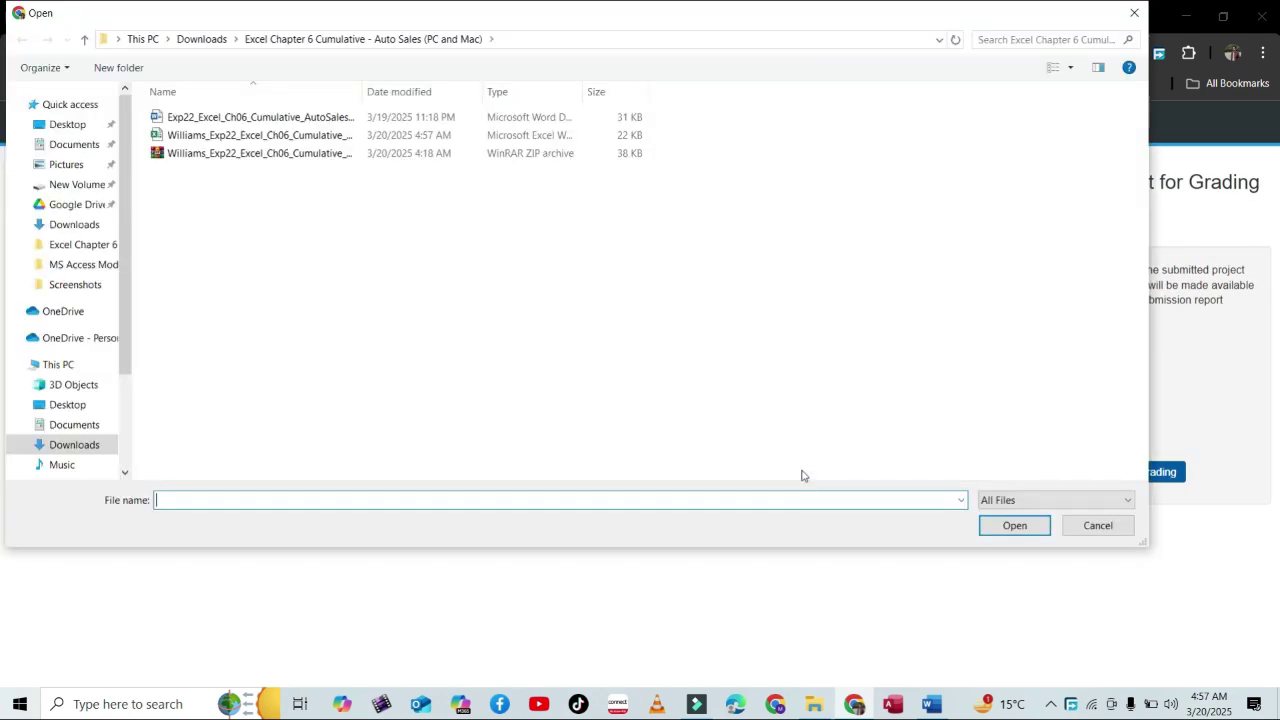
{"action": "left_click", "coordinate": [302, 136]}
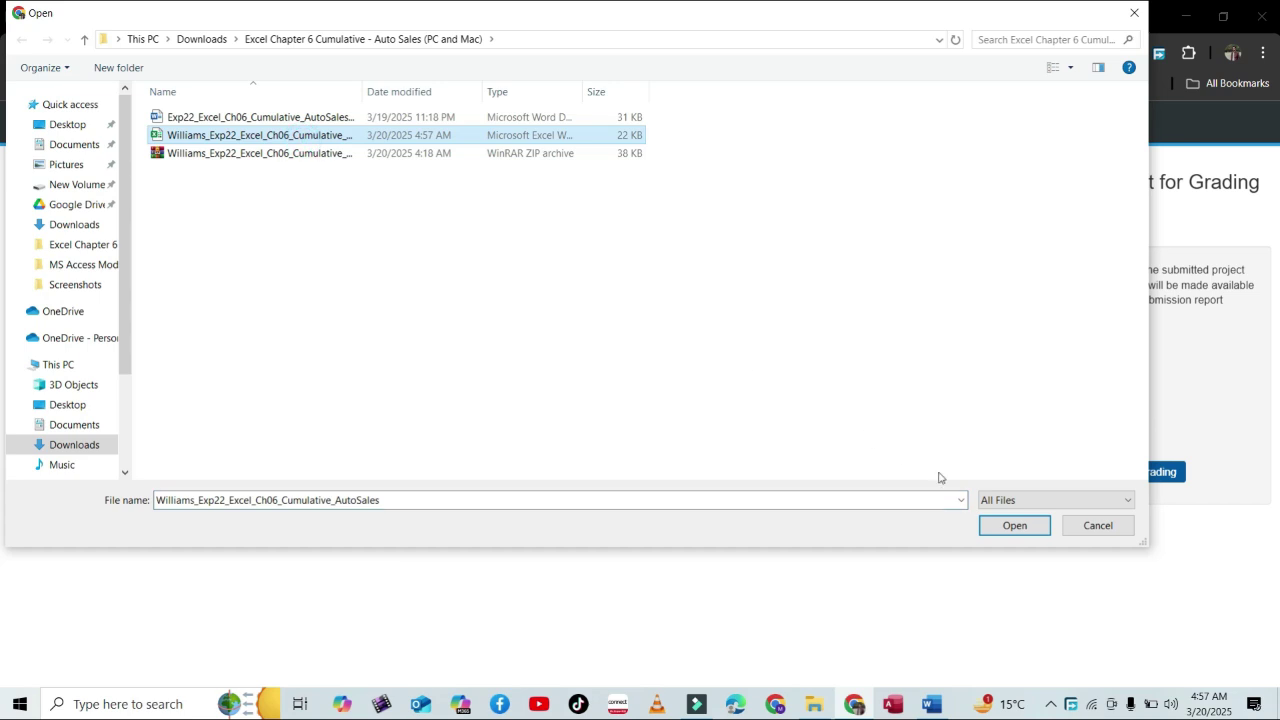
{"action": "left_click", "coordinate": [985, 525]}
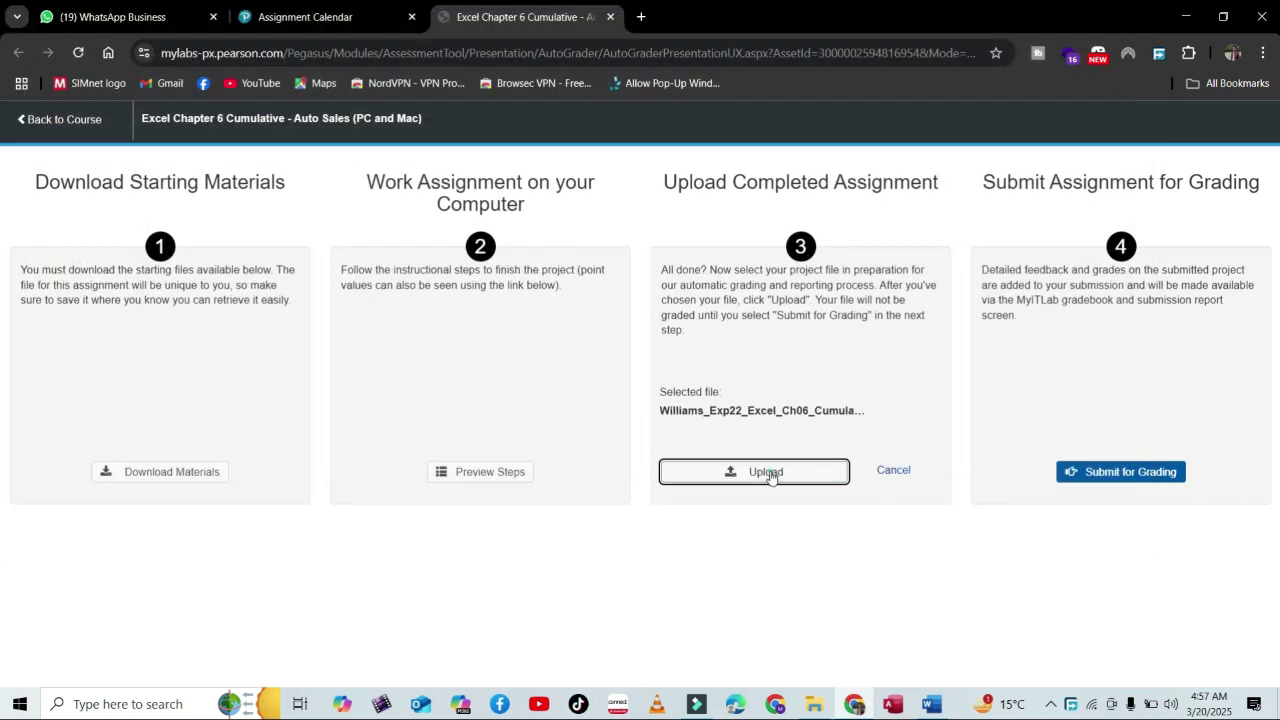
{"action": "left_click", "coordinate": [772, 471]}
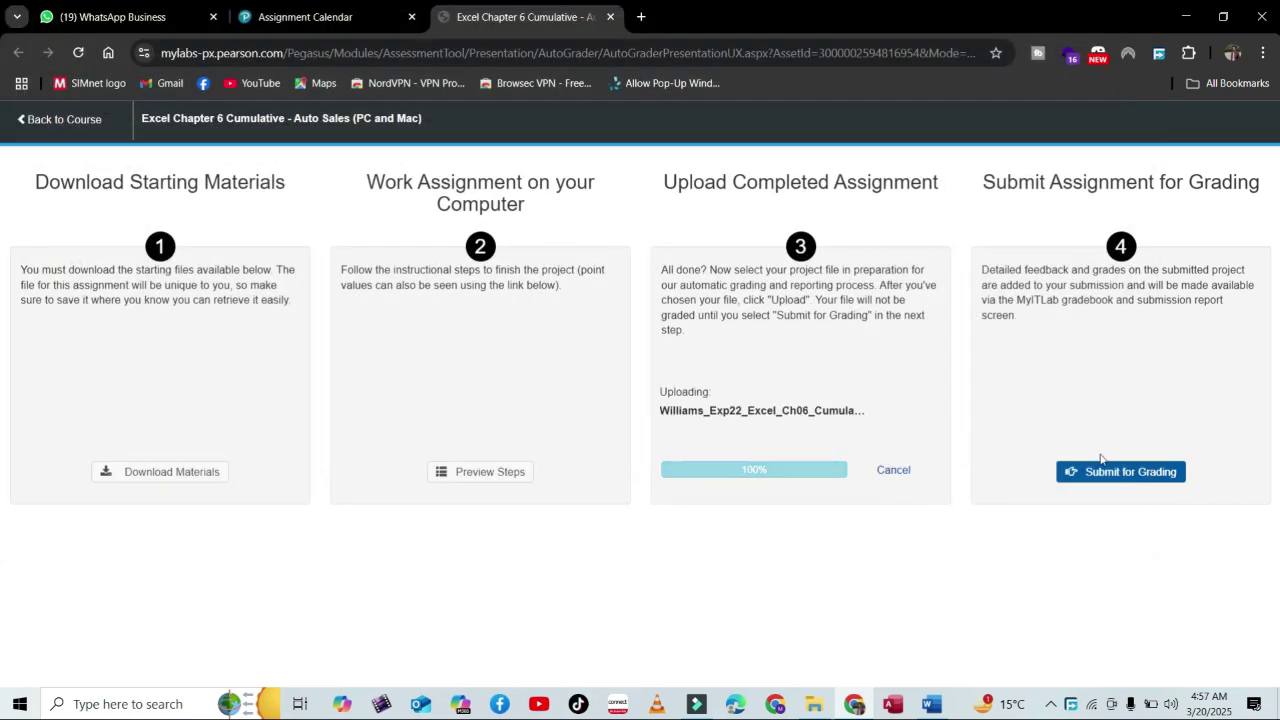
{"action": "left_click", "coordinate": [1078, 479]}
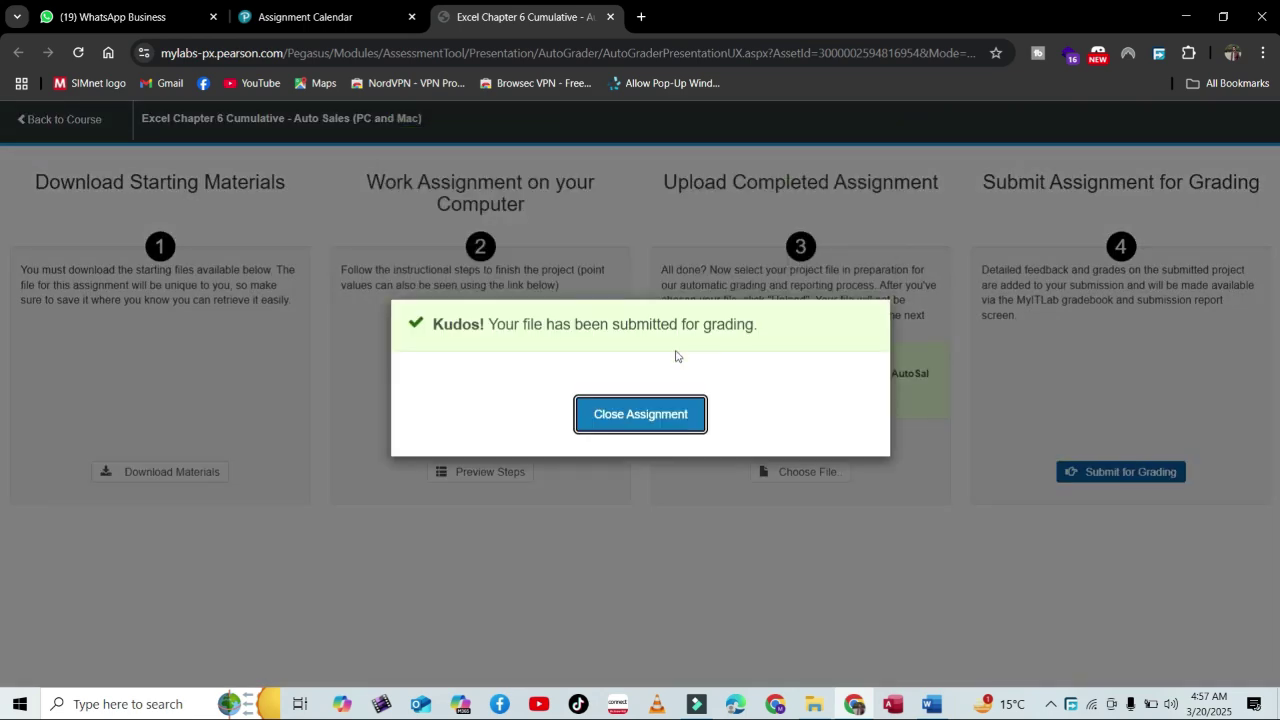
{"action": "left_click", "coordinate": [652, 414]}
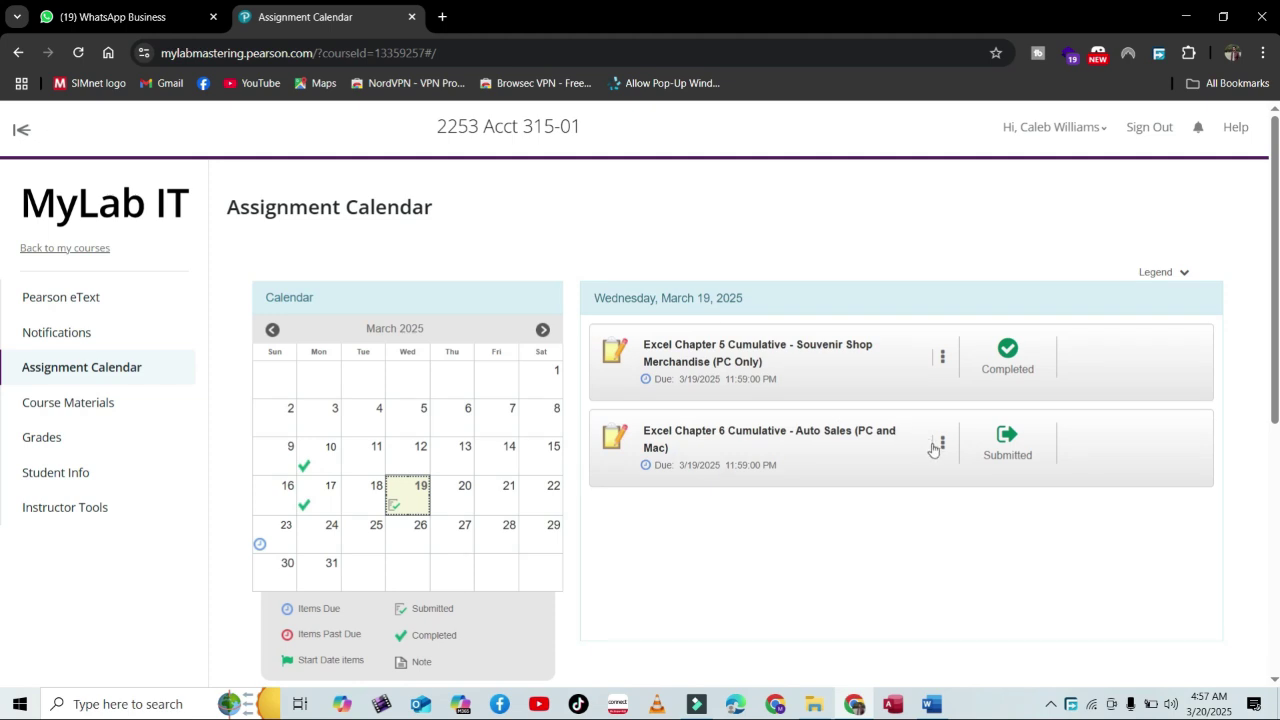
View the submissions of Excel Chapter 6 Cumulative - Auto Sales and open the score card of Submission 2/2.
{"action": "left_click", "coordinate": [942, 447]}
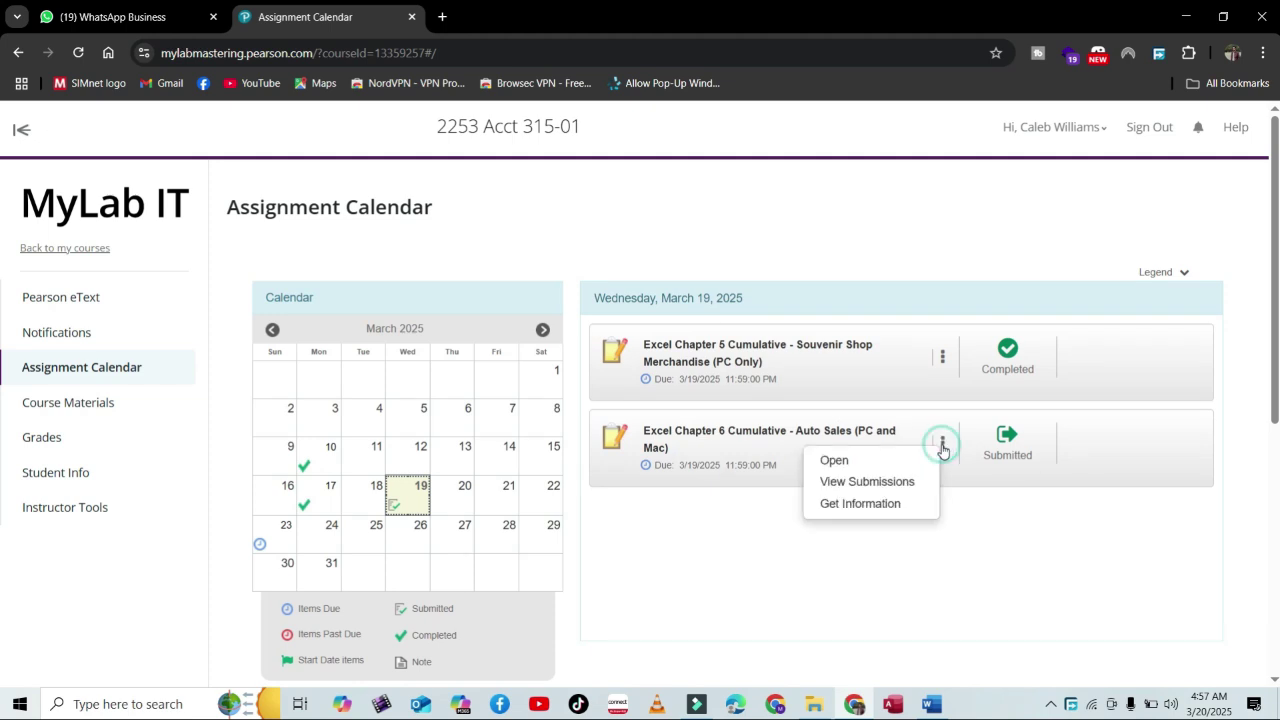
{"action": "left_click", "coordinate": [868, 466]}
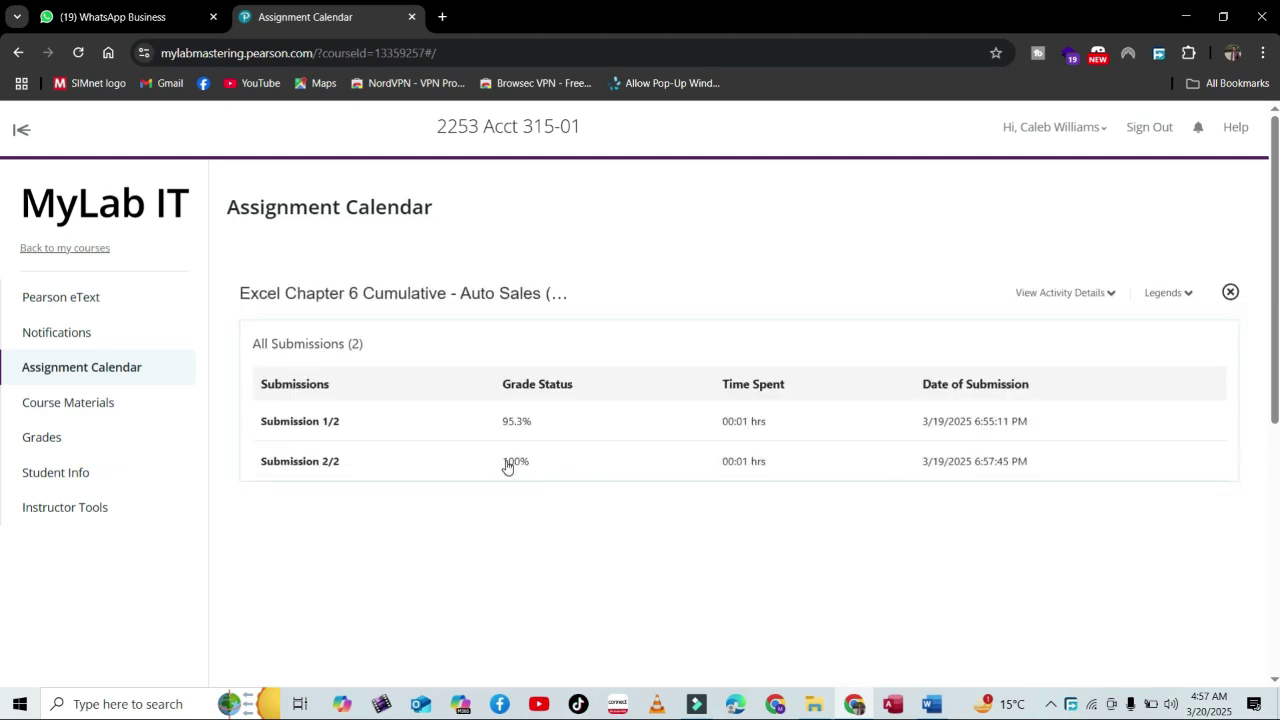
{"action": "left_click", "coordinate": [507, 463]}
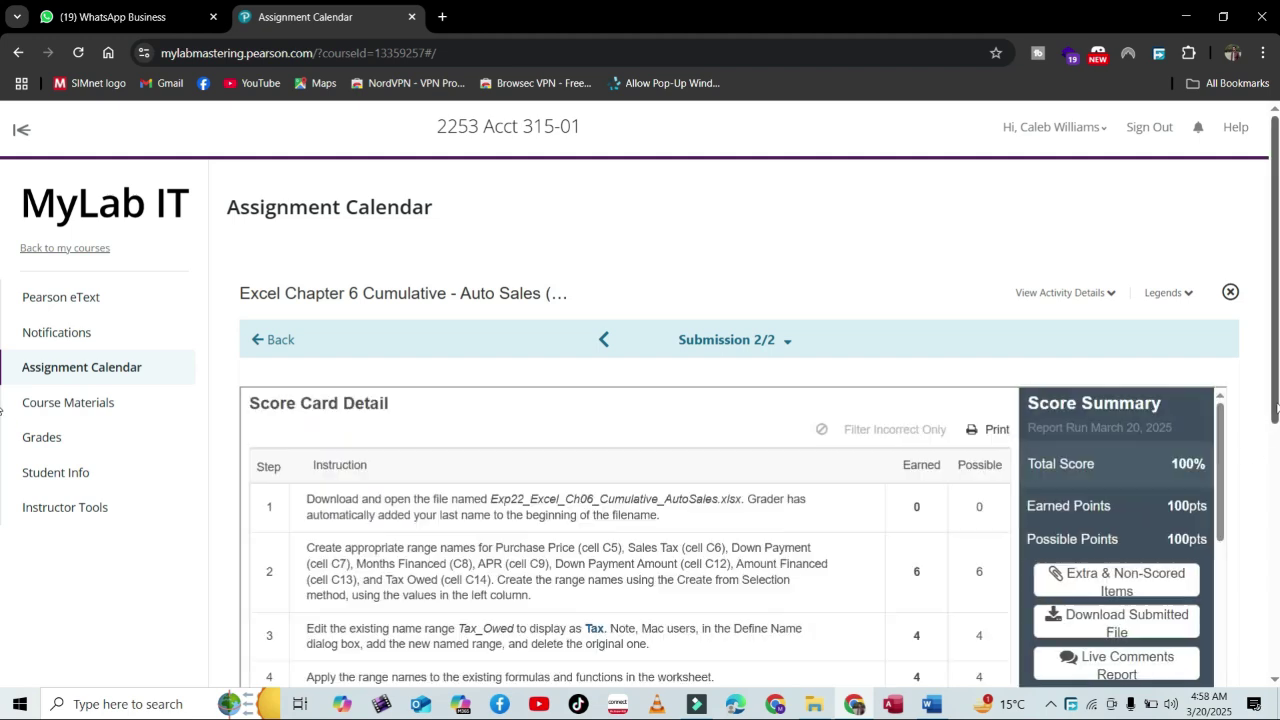
Examine the total score, the earned points, and the points for each step in the Submission 2/2 score card.
{"action": "left_click_drag", "start_coordinate": [1276, 405], "coordinate": [1276, 425]}
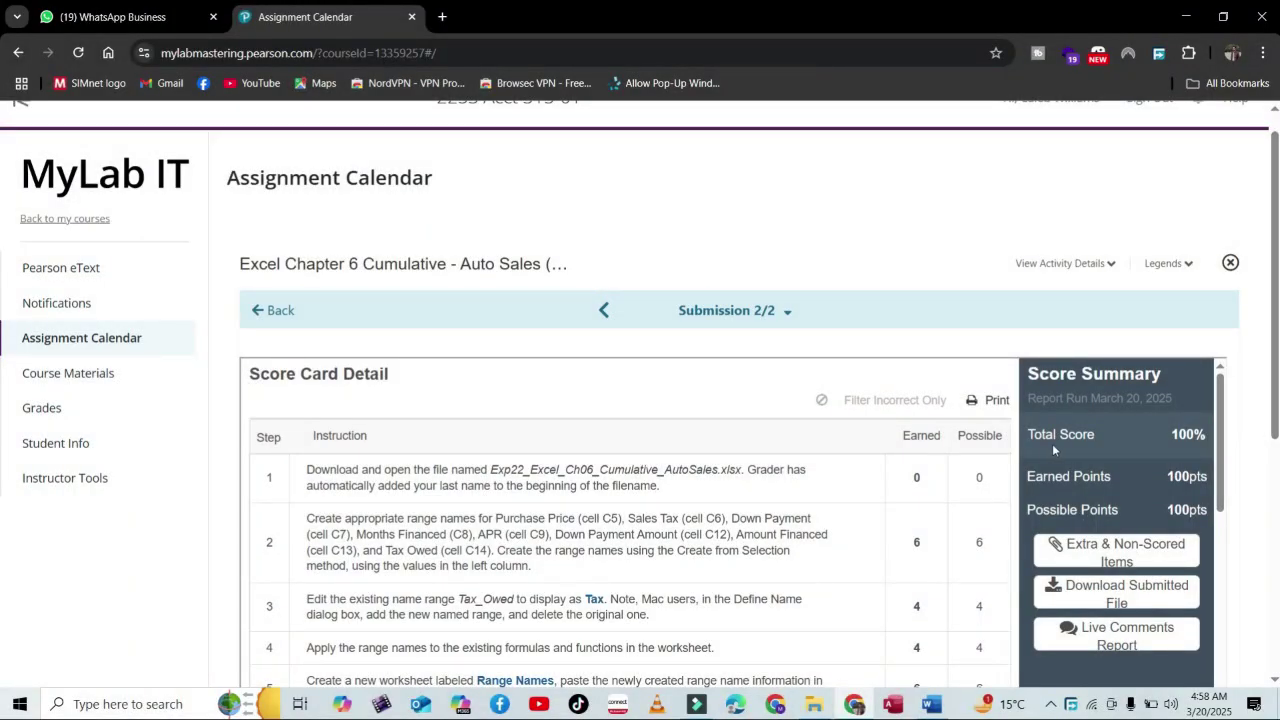
{"action": "scroll", "coordinate": [949, 463], "scroll_direction": "down", "scroll_amount": 5}
{"action": "scroll", "coordinate": [971, 466], "scroll_direction": "up", "scroll_amount": 5}
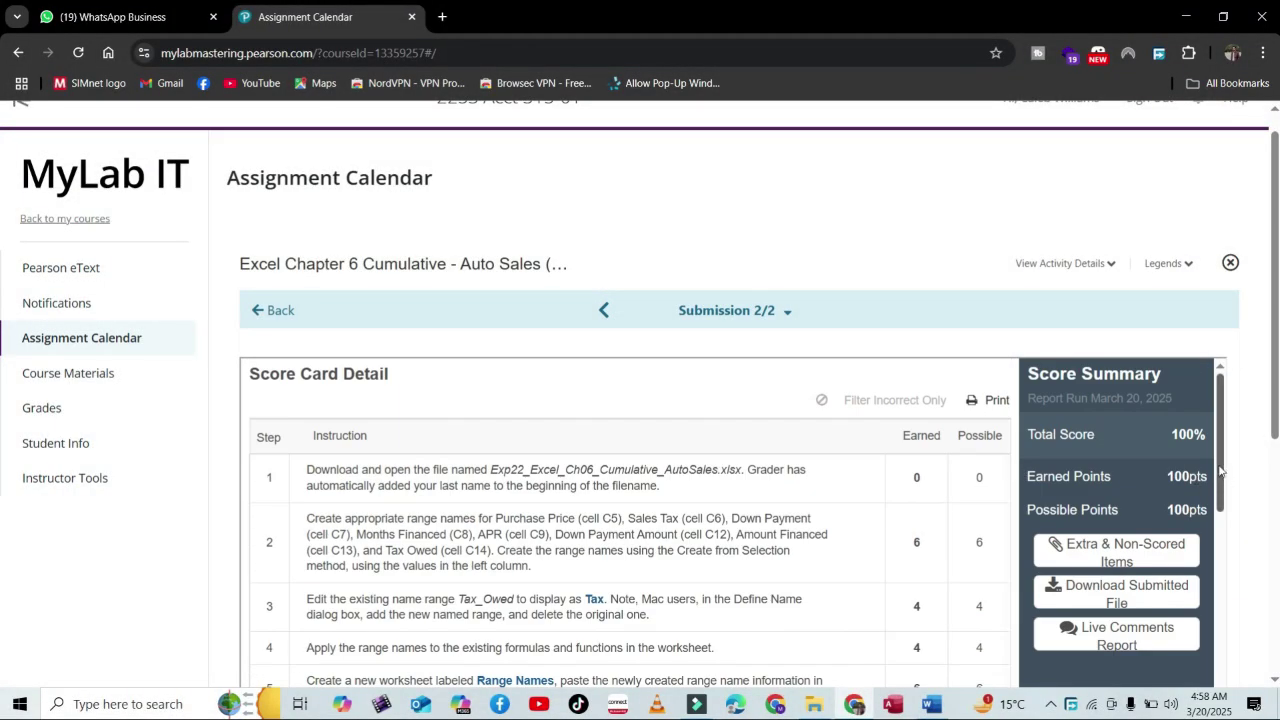
{"action": "triple_click", "coordinate": [1210, 433]}
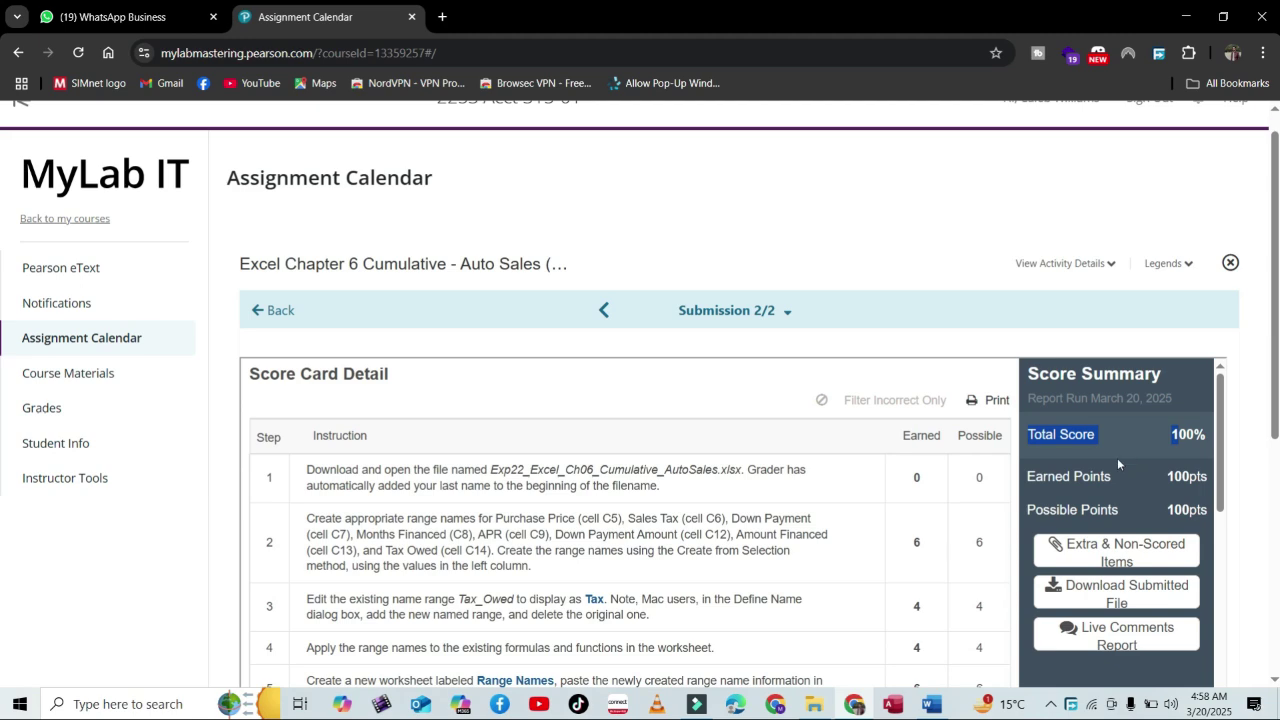
{"action": "triple_click", "coordinate": [1195, 474]}
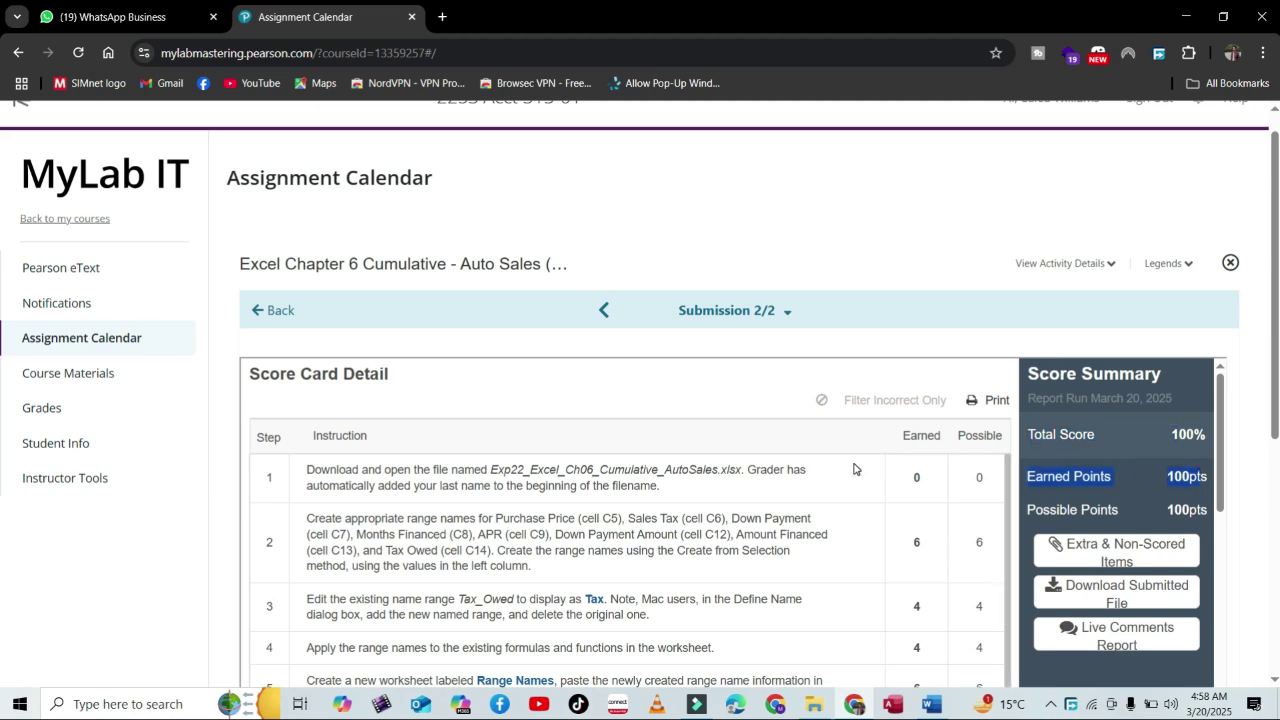
{"action": "scroll", "coordinate": [868, 528], "scroll_direction": "down", "scroll_amount": 5}
{"action": "scroll", "coordinate": [864, 527], "scroll_direction": "down", "scroll_amount": 8}
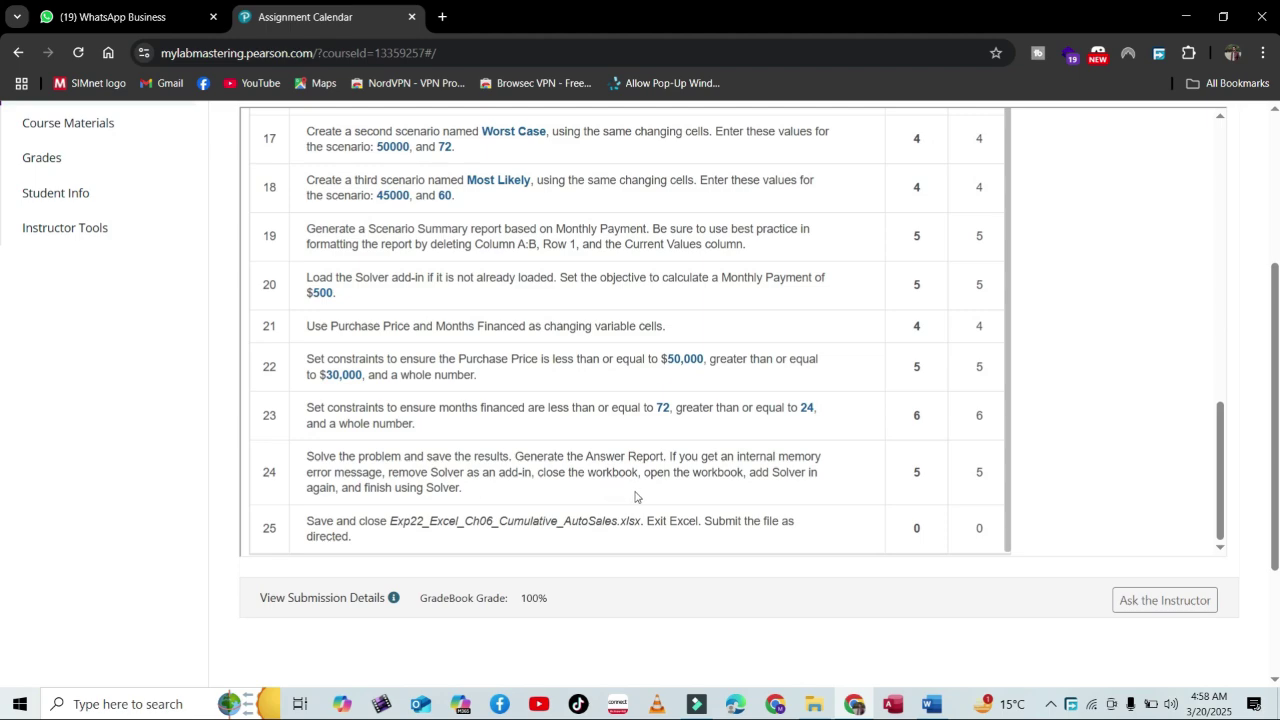
{"action": "scroll", "coordinate": [871, 457], "scroll_direction": "up", "scroll_amount": 12}
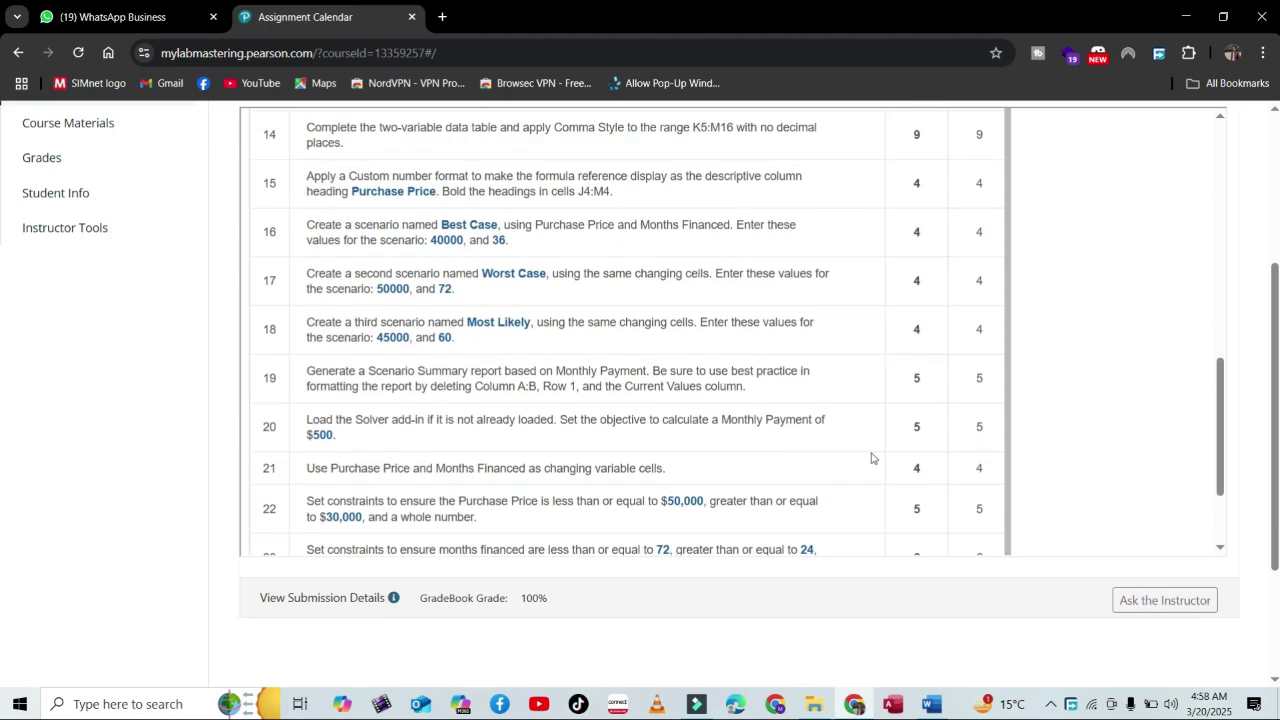
{"action": "scroll", "coordinate": [950, 430], "scroll_direction": "up", "scroll_amount": 3}
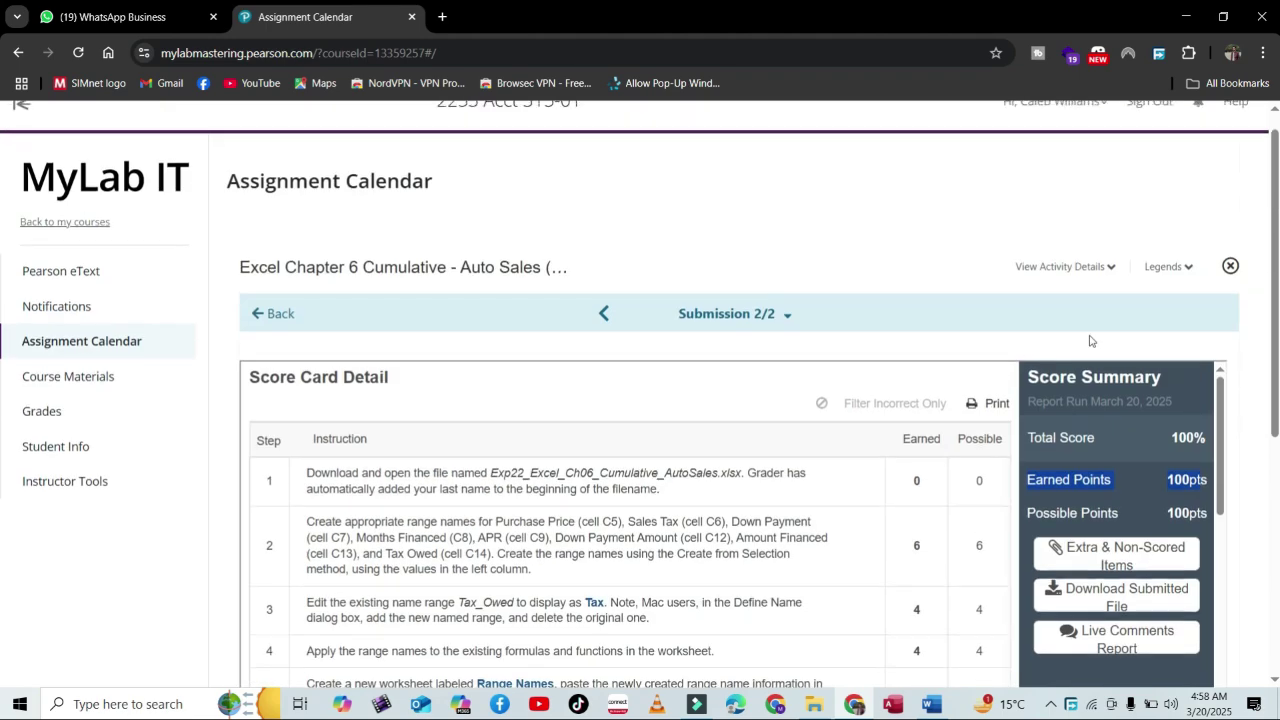
{"action": "left_click", "coordinate": [1050, 704]}
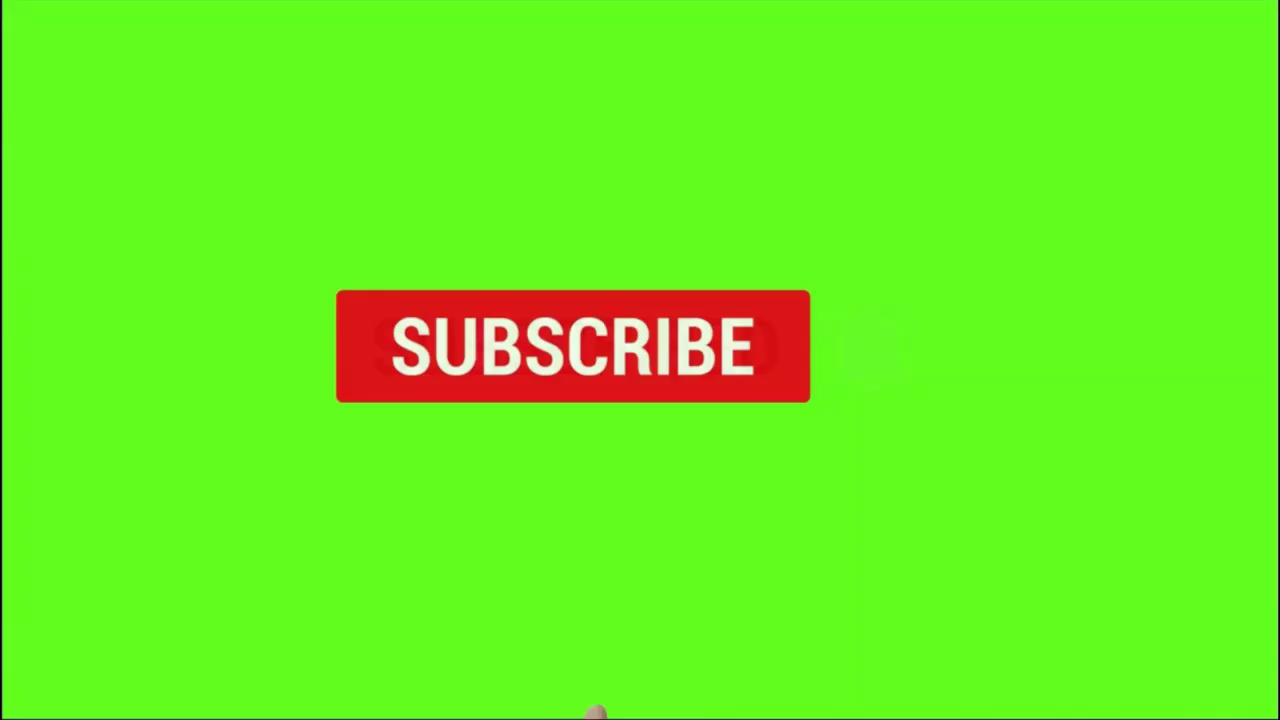